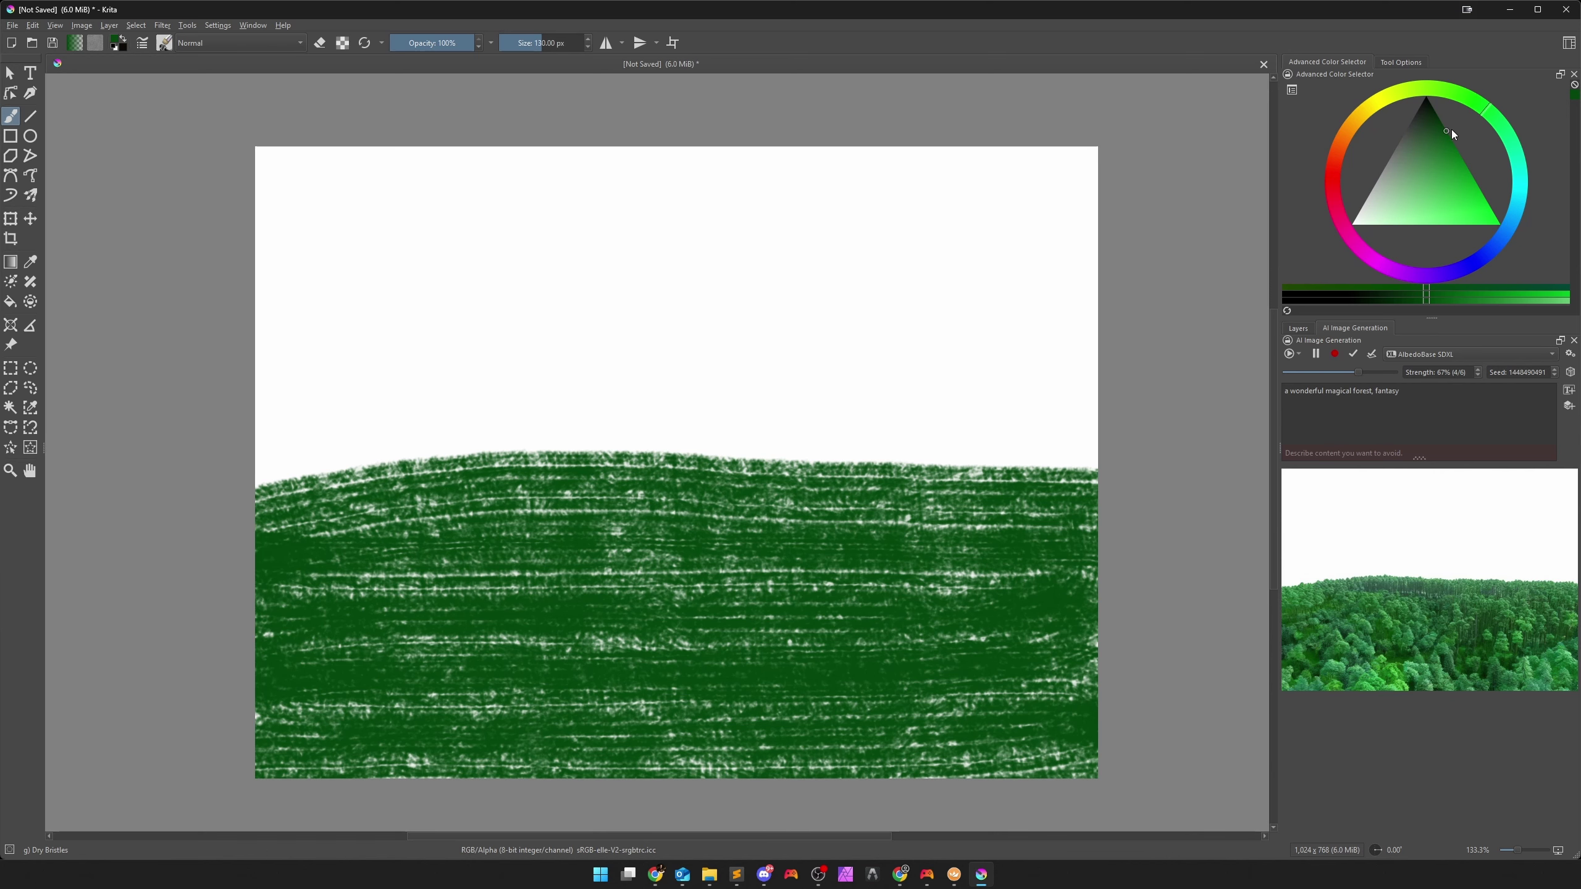
Paint a thick dark brown tree trunk with a flared root base on the right of the canvas, using a brush about 33 px wide.
{"action": "left_click_drag", "start_coordinate": [1399, 97], "coordinate": [1359, 116]}
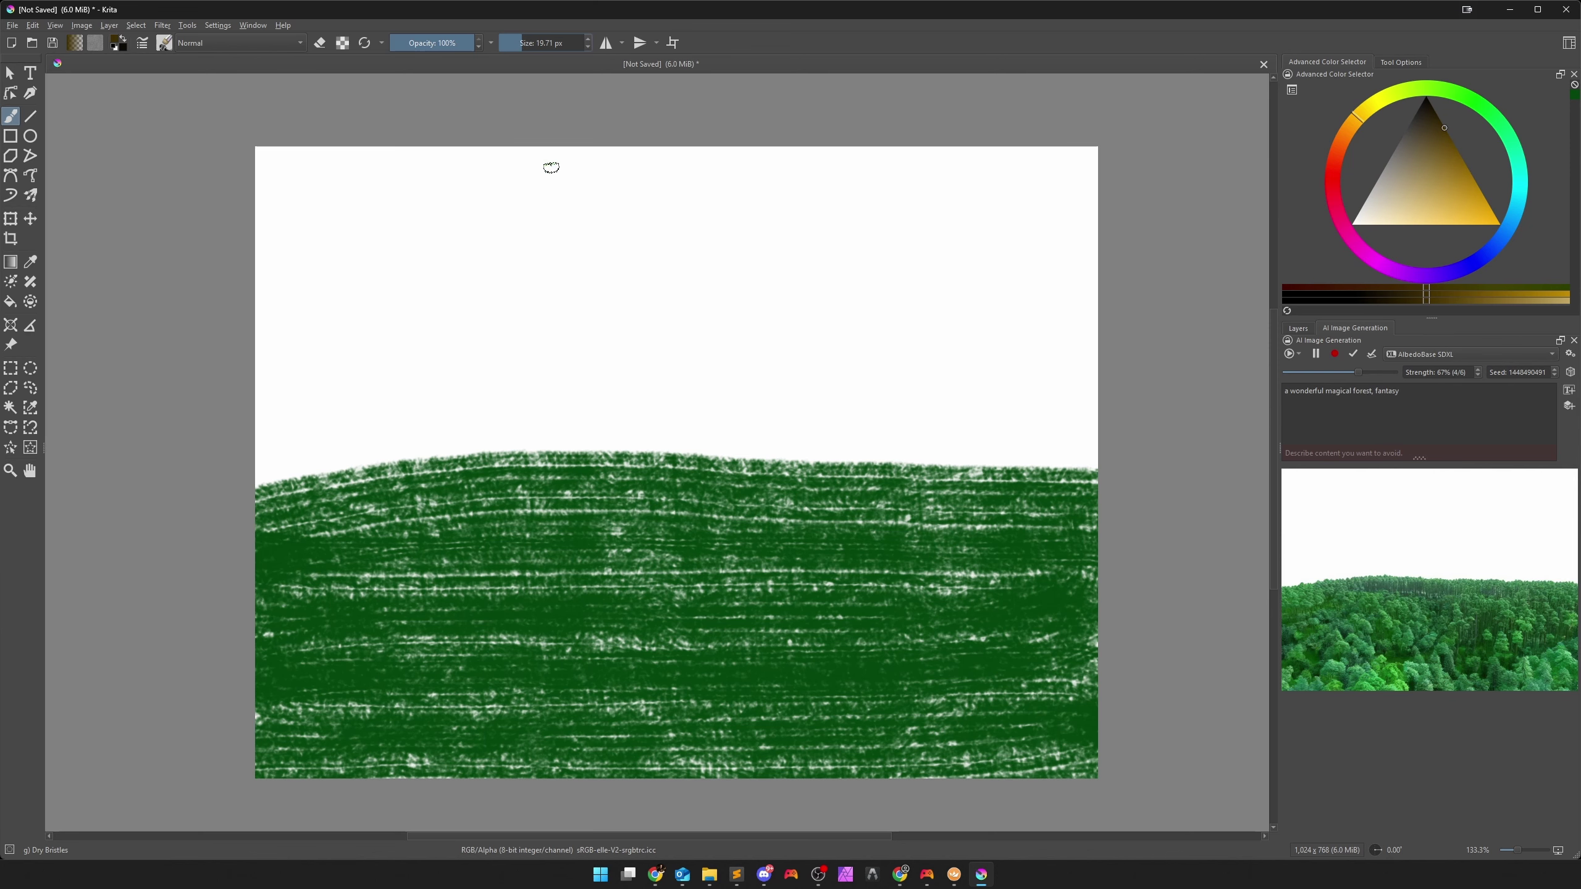
{"action": "left_click_drag", "start_coordinate": [525, 40], "coordinate": [531, 39]}
{"action": "left_click_drag", "start_coordinate": [995, 545], "coordinate": [937, 481]}
{"action": "mouse_move", "coordinate": [913, 535]}
{"action": "left_mouse_down"}
{"action": "mouse_move", "coordinate": [906, 492]}
{"action": "mouse_move", "coordinate": [927, 501]}
{"action": "mouse_move", "coordinate": [887, 298]}
{"action": "mouse_move", "coordinate": [904, 221]}
{"action": "mouse_move", "coordinate": [946, 516]}
{"action": "mouse_move", "coordinate": [942, 497]}
{"action": "mouse_move", "coordinate": [981, 538]}
{"action": "mouse_move", "coordinate": [919, 519]}
{"action": "mouse_move", "coordinate": [892, 529]}
{"action": "mouse_move", "coordinate": [881, 507]}
{"action": "mouse_move", "coordinate": [852, 550]}
{"action": "mouse_move", "coordinate": [947, 519]}
{"action": "left_mouse_up"}
{"action": "mouse_move", "coordinate": [918, 367]}
{"action": "left_mouse_down"}
{"action": "mouse_move", "coordinate": [929, 227]}
{"action": "mouse_move", "coordinate": [895, 274]}
{"action": "mouse_move", "coordinate": [890, 230]}
{"action": "left_mouse_up"}
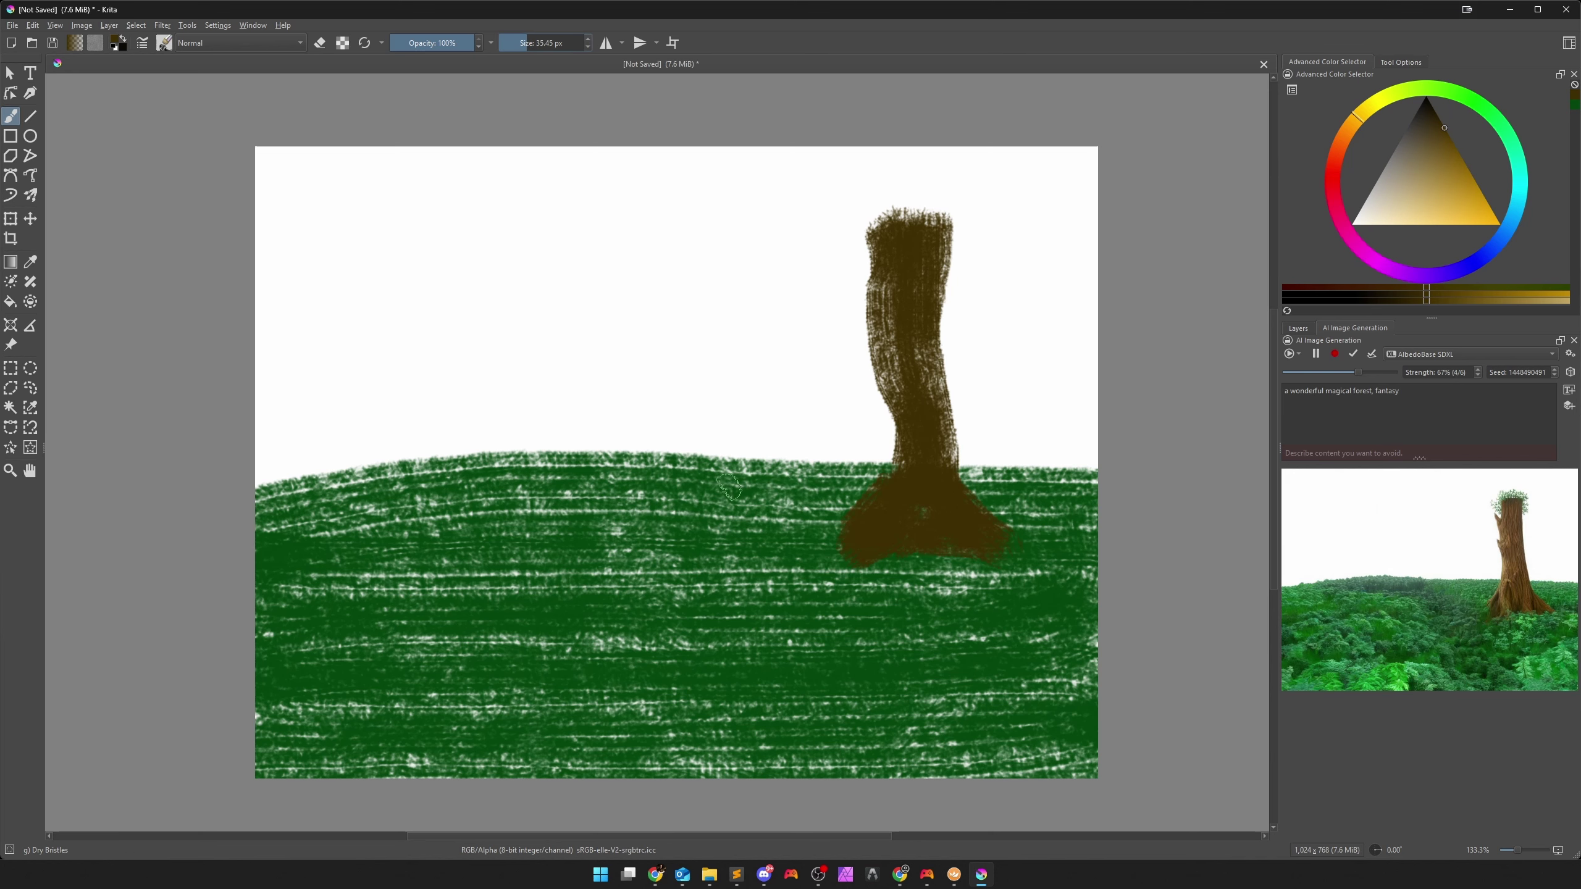
Paint a thinner brown trunk in the middle of the canvas and a large trunk with spreading roots on the left.
{"action": "mouse_move", "coordinate": [734, 473]}
{"action": "left_mouse_down"}
{"action": "mouse_move", "coordinate": [690, 385]}
{"action": "mouse_move", "coordinate": [684, 291]}
{"action": "mouse_move", "coordinate": [699, 455]}
{"action": "mouse_move", "coordinate": [665, 323]}
{"action": "left_mouse_up"}
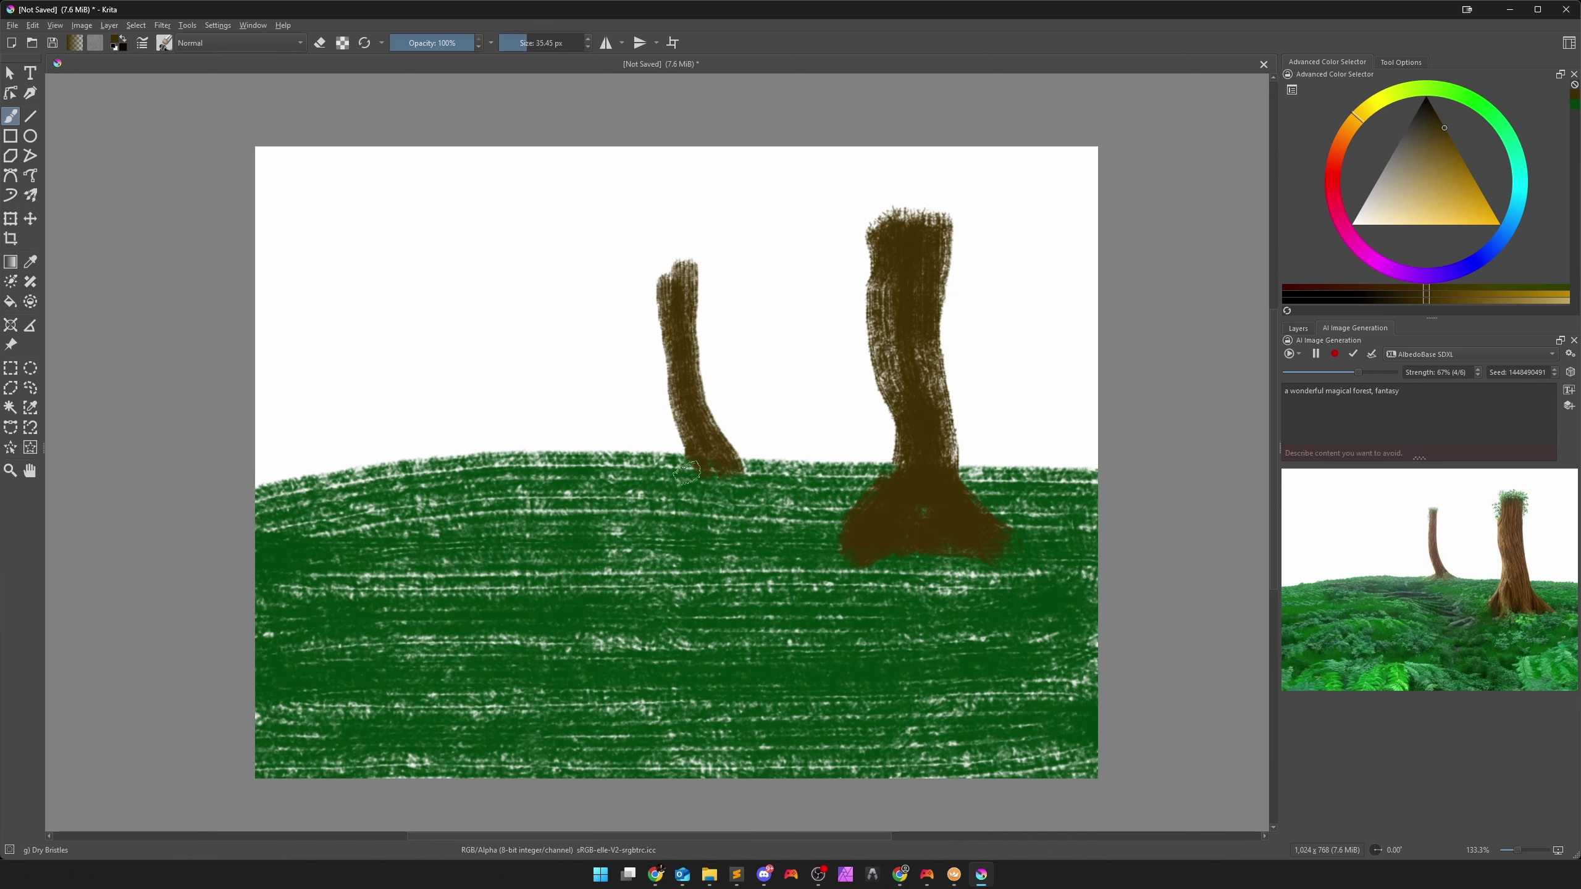
{"action": "mouse_move", "coordinate": [548, 540]}
{"action": "left_mouse_down"}
{"action": "mouse_move", "coordinate": [472, 383]}
{"action": "mouse_move", "coordinate": [447, 248]}
{"action": "mouse_move", "coordinate": [470, 219]}
{"action": "mouse_move", "coordinate": [442, 279]}
{"action": "mouse_move", "coordinate": [463, 373]}
{"action": "mouse_move", "coordinate": [368, 529]}
{"action": "left_mouse_up"}
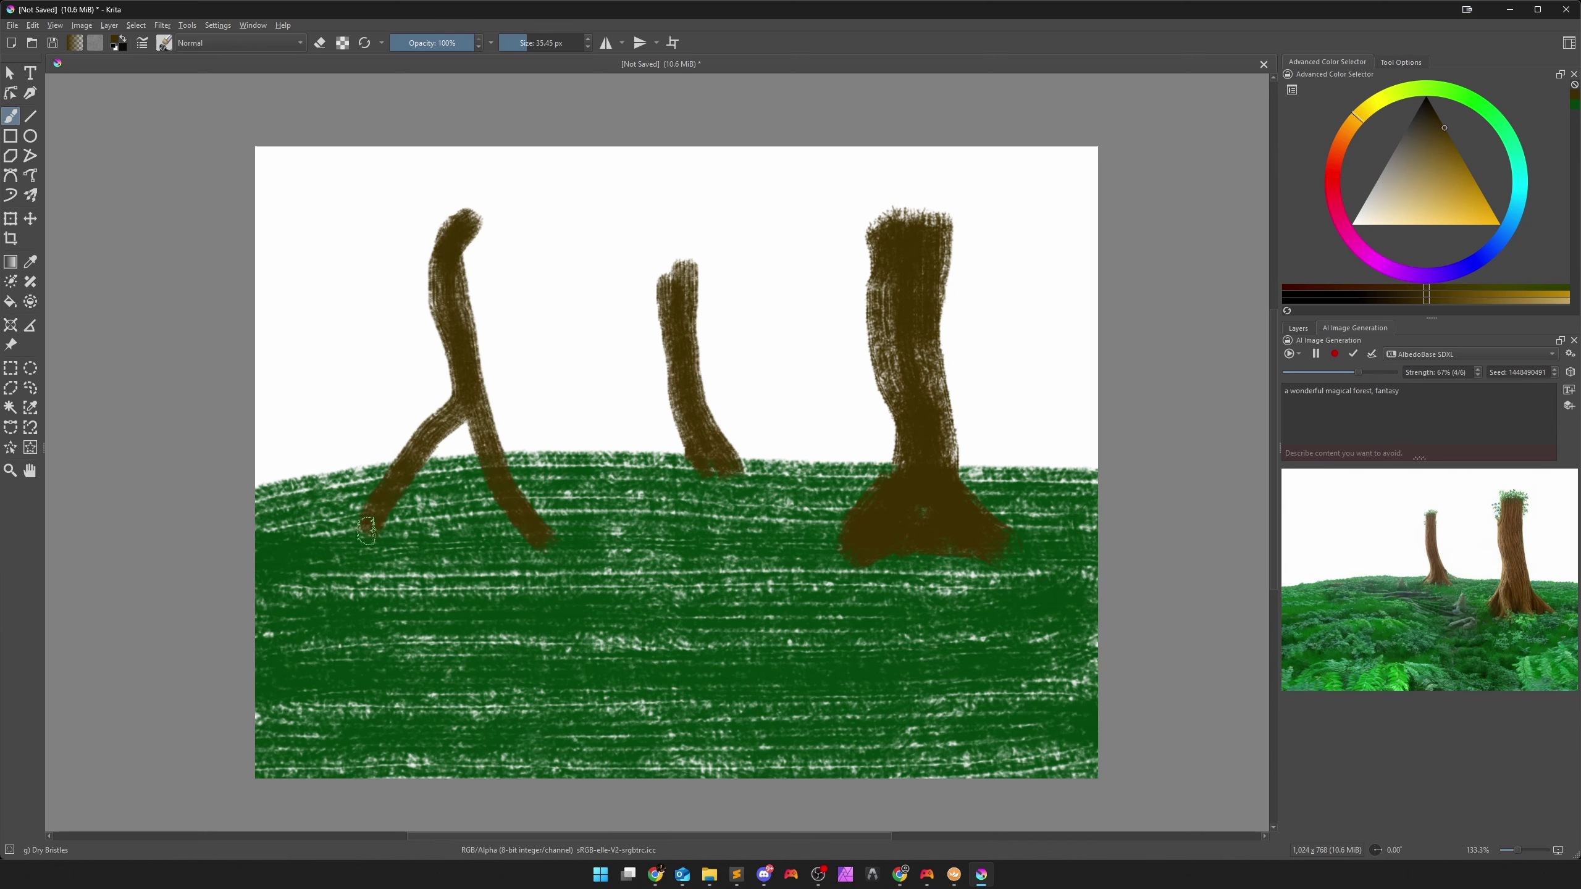
{"action": "mouse_move", "coordinate": [455, 424]}
{"action": "left_mouse_down"}
{"action": "mouse_move", "coordinate": [525, 527]}
{"action": "mouse_move", "coordinate": [462, 428]}
{"action": "mouse_move", "coordinate": [418, 528]}
{"action": "mouse_move", "coordinate": [465, 484]}
{"action": "mouse_move", "coordinate": [486, 532]}
{"action": "mouse_move", "coordinate": [473, 446]}
{"action": "mouse_move", "coordinate": [494, 516]}
{"action": "mouse_move", "coordinate": [480, 533]}
{"action": "mouse_move", "coordinate": [449, 499]}
{"action": "mouse_move", "coordinate": [435, 517]}
{"action": "mouse_move", "coordinate": [433, 269]}
{"action": "mouse_move", "coordinate": [449, 229]}
{"action": "mouse_move", "coordinate": [437, 399]}
{"action": "mouse_move", "coordinate": [424, 226]}
{"action": "left_mouse_up"}
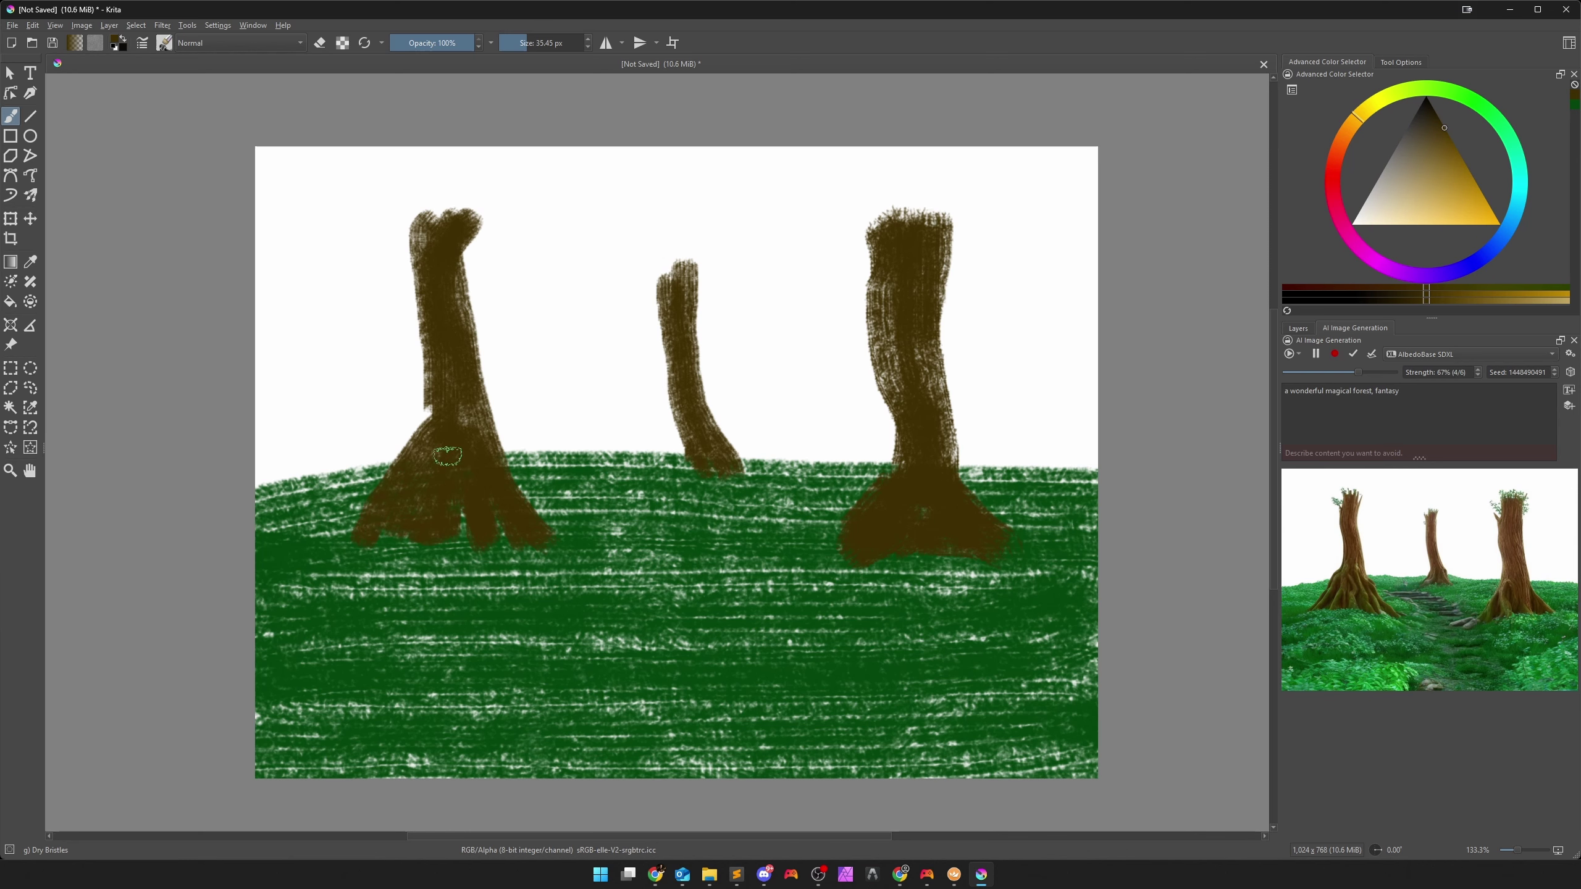
{"action": "left_click_drag", "start_coordinate": [452, 463], "coordinate": [447, 417]}
Paint a small distant trunk between the left and middle trees, and partial trunks at both side edges of the canvas.
{"action": "mouse_move", "coordinate": [588, 455]}
{"action": "left_mouse_down"}
{"action": "mouse_move", "coordinate": [554, 386]}
{"action": "mouse_move", "coordinate": [562, 366]}
{"action": "left_mouse_up"}
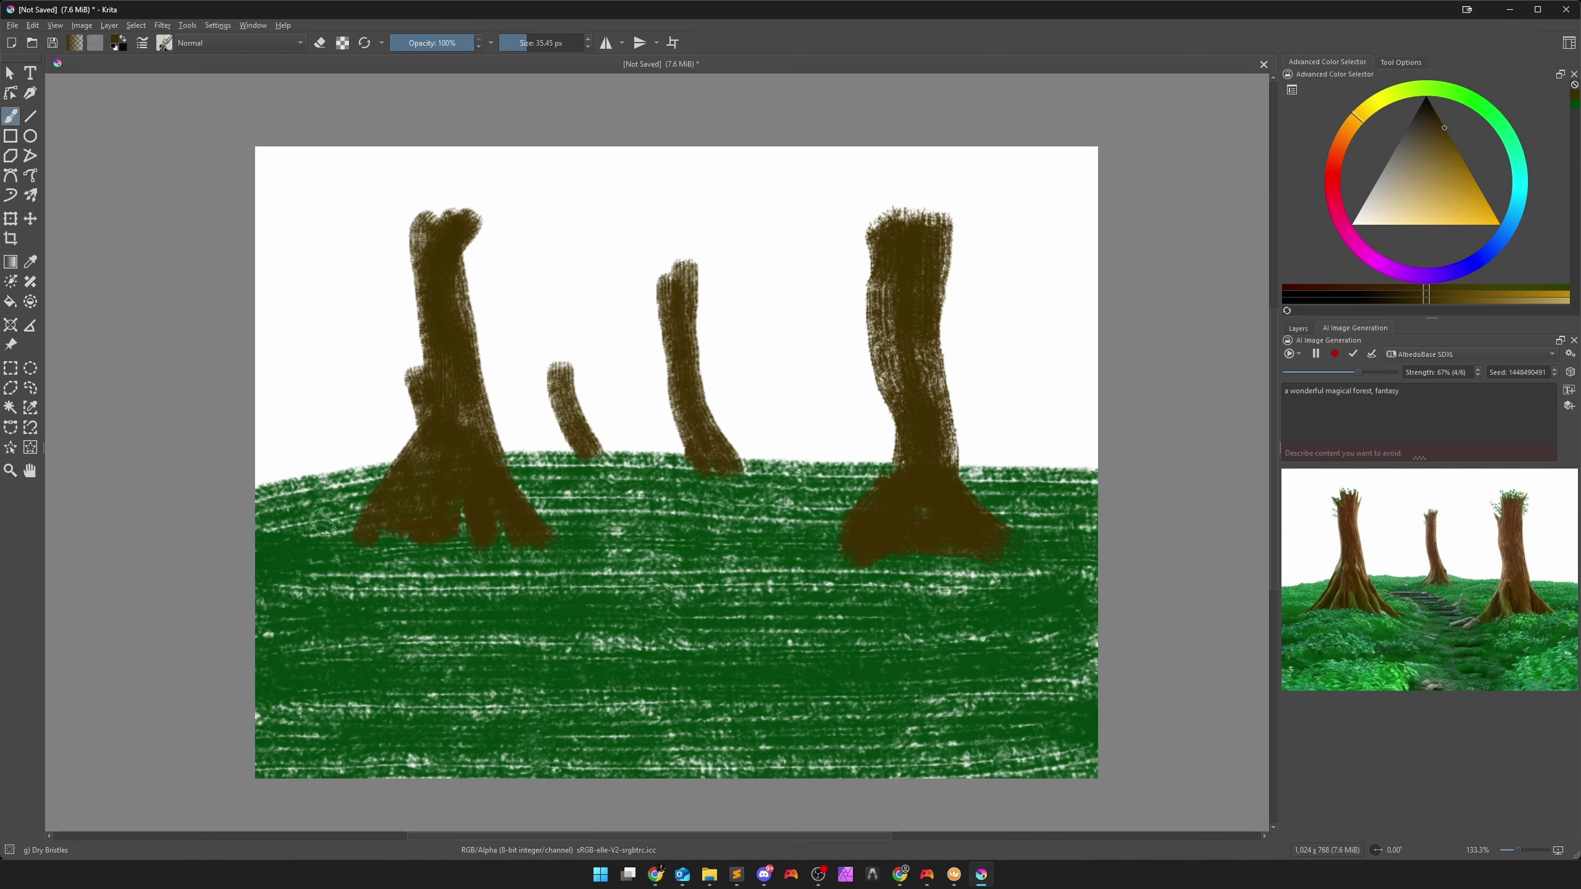
{"action": "mouse_move", "coordinate": [285, 525]}
{"action": "left_mouse_down"}
{"action": "mouse_move", "coordinate": [247, 404]}
{"action": "mouse_move", "coordinate": [255, 509]}
{"action": "left_mouse_up"}
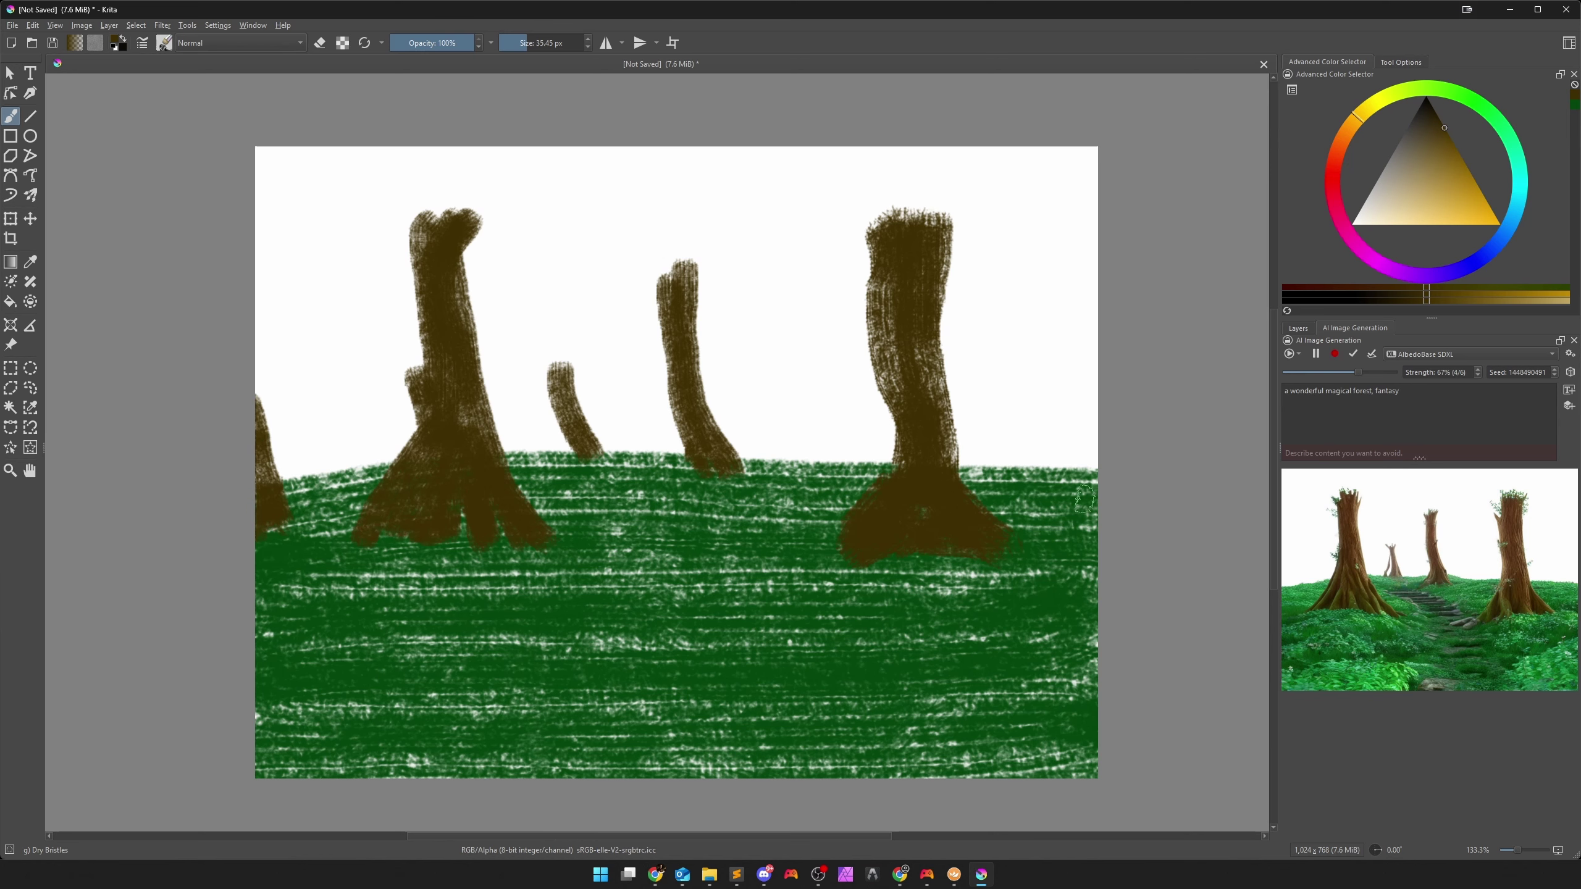
{"action": "left_click_drag", "start_coordinate": [1084, 499], "coordinate": [1094, 458]}
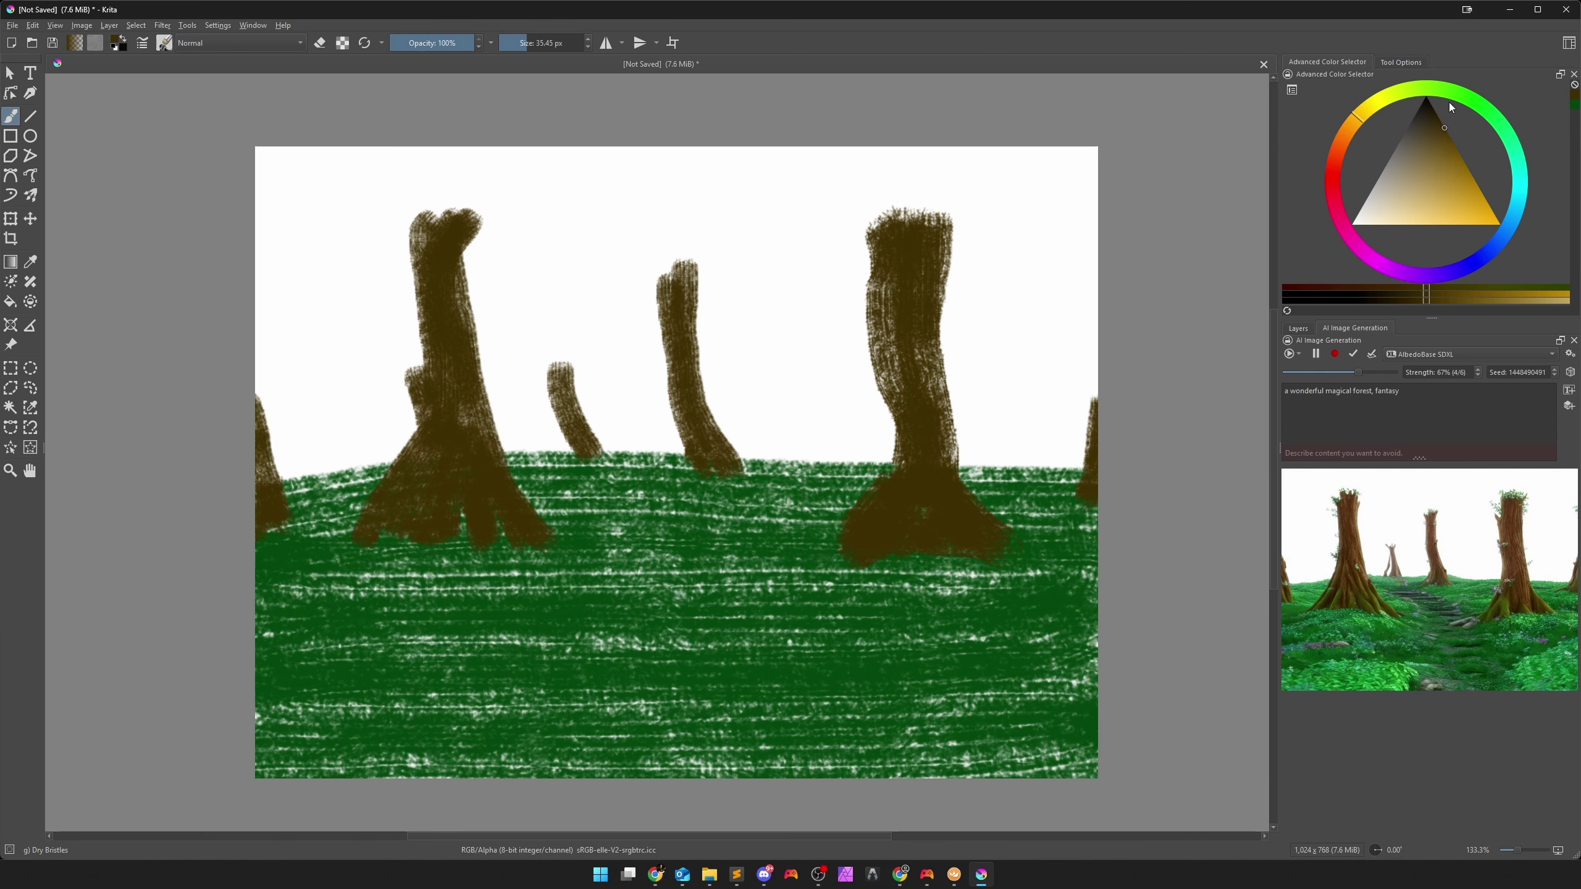
Paint loose medium-green foliage across the tree crowns along the top of the canvas with a brush about 170 px wide.
{"action": "left_click", "coordinate": [1477, 107]}
{"action": "left_click", "coordinate": [1453, 143]}
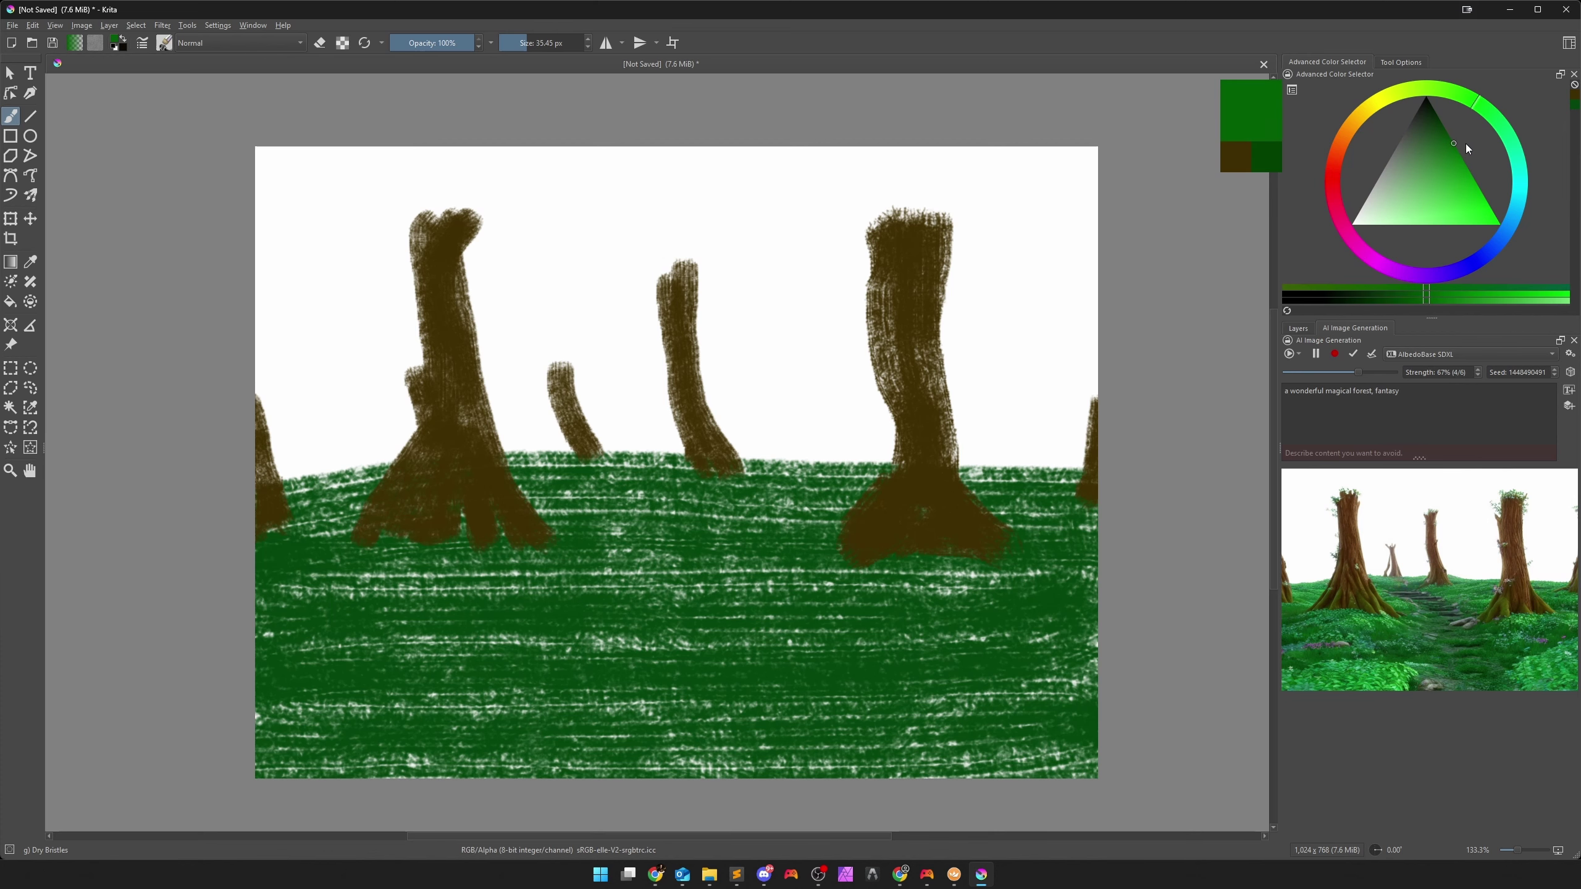
{"action": "left_click", "coordinate": [546, 43]}
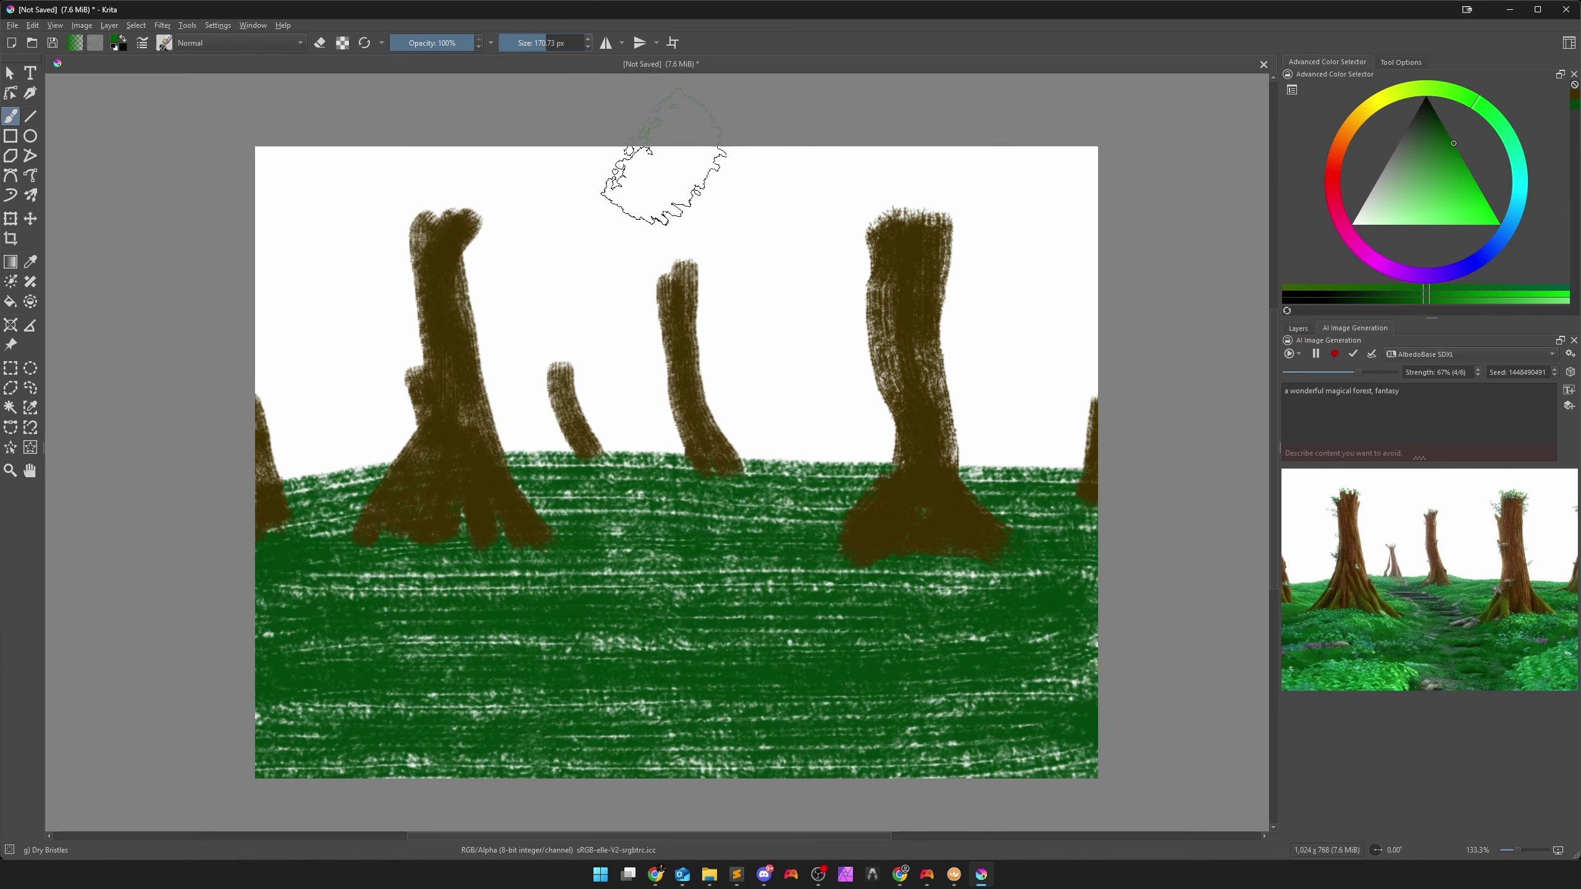
{"action": "mouse_move", "coordinate": [983, 330]}
{"action": "left_mouse_down"}
{"action": "mouse_move", "coordinate": [980, 218]}
{"action": "mouse_move", "coordinate": [928, 200]}
{"action": "mouse_move", "coordinate": [857, 200]}
{"action": "mouse_move", "coordinate": [834, 311]}
{"action": "mouse_move", "coordinate": [806, 322]}
{"action": "mouse_move", "coordinate": [798, 304]}
{"action": "mouse_move", "coordinate": [921, 313]}
{"action": "mouse_move", "coordinate": [833, 214]}
{"action": "mouse_move", "coordinate": [777, 202]}
{"action": "mouse_move", "coordinate": [752, 223]}
{"action": "mouse_move", "coordinate": [756, 297]}
{"action": "mouse_move", "coordinate": [710, 271]}
{"action": "mouse_move", "coordinate": [694, 194]}
{"action": "mouse_move", "coordinate": [641, 301]}
{"action": "mouse_move", "coordinate": [624, 193]}
{"action": "mouse_move", "coordinate": [672, 183]}
{"action": "mouse_move", "coordinate": [636, 280]}
{"action": "mouse_move", "coordinate": [499, 189]}
{"action": "mouse_move", "coordinate": [420, 177]}
{"action": "mouse_move", "coordinate": [402, 198]}
{"action": "mouse_move", "coordinate": [395, 285]}
{"action": "mouse_move", "coordinate": [498, 237]}
{"action": "mouse_move", "coordinate": [565, 331]}
{"action": "mouse_move", "coordinate": [548, 182]}
{"action": "mouse_move", "coordinate": [396, 182]}
{"action": "mouse_move", "coordinate": [374, 326]}
{"action": "left_mouse_up"}
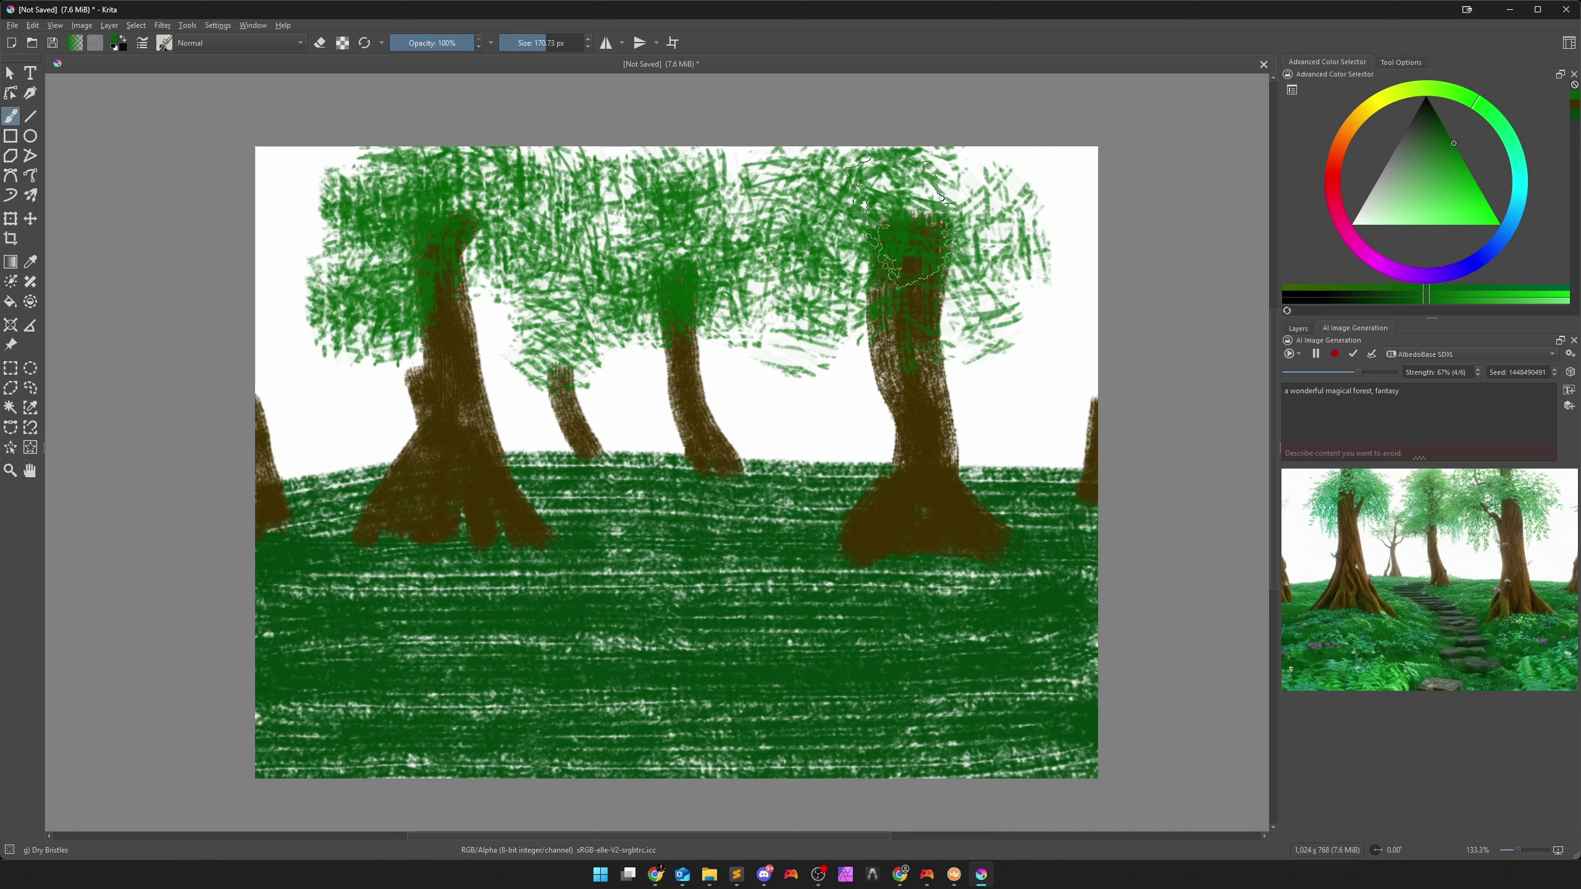
{"action": "mouse_move", "coordinate": [1045, 221]}
{"action": "left_mouse_down"}
{"action": "mouse_move", "coordinate": [1010, 315]}
{"action": "mouse_move", "coordinate": [962, 233]}
{"action": "mouse_move", "coordinate": [819, 233]}
{"action": "mouse_move", "coordinate": [734, 187]}
{"action": "left_mouse_up"}
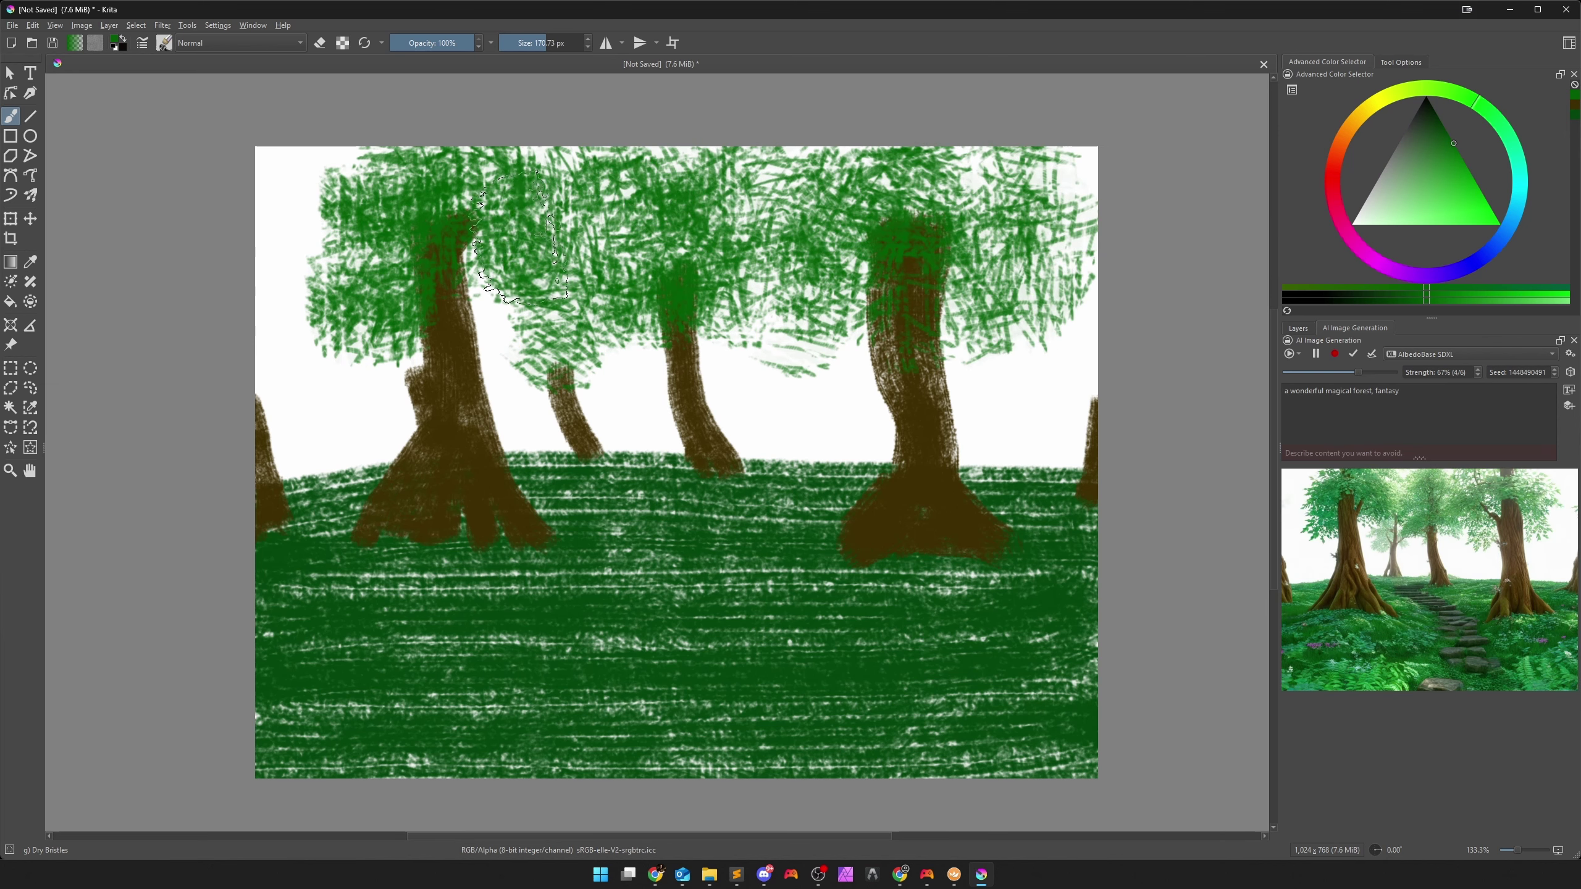
{"action": "mouse_move", "coordinate": [386, 199]}
{"action": "left_mouse_down"}
{"action": "mouse_move", "coordinate": [346, 212]}
{"action": "mouse_move", "coordinate": [336, 291]}
{"action": "mouse_move", "coordinate": [498, 305]}
{"action": "mouse_move", "coordinate": [591, 343]}
{"action": "mouse_move", "coordinate": [616, 324]}
{"action": "mouse_move", "coordinate": [554, 380]}
{"action": "left_mouse_up"}
{"action": "mouse_move", "coordinate": [750, 334]}
{"action": "left_mouse_down"}
{"action": "mouse_move", "coordinate": [905, 245]}
{"action": "mouse_move", "coordinate": [744, 316]}
{"action": "mouse_move", "coordinate": [628, 316]}
{"action": "mouse_move", "coordinate": [454, 263]}
{"action": "mouse_move", "coordinate": [335, 267]}
{"action": "mouse_move", "coordinate": [268, 209]}
{"action": "mouse_move", "coordinate": [287, 311]}
{"action": "left_mouse_up"}
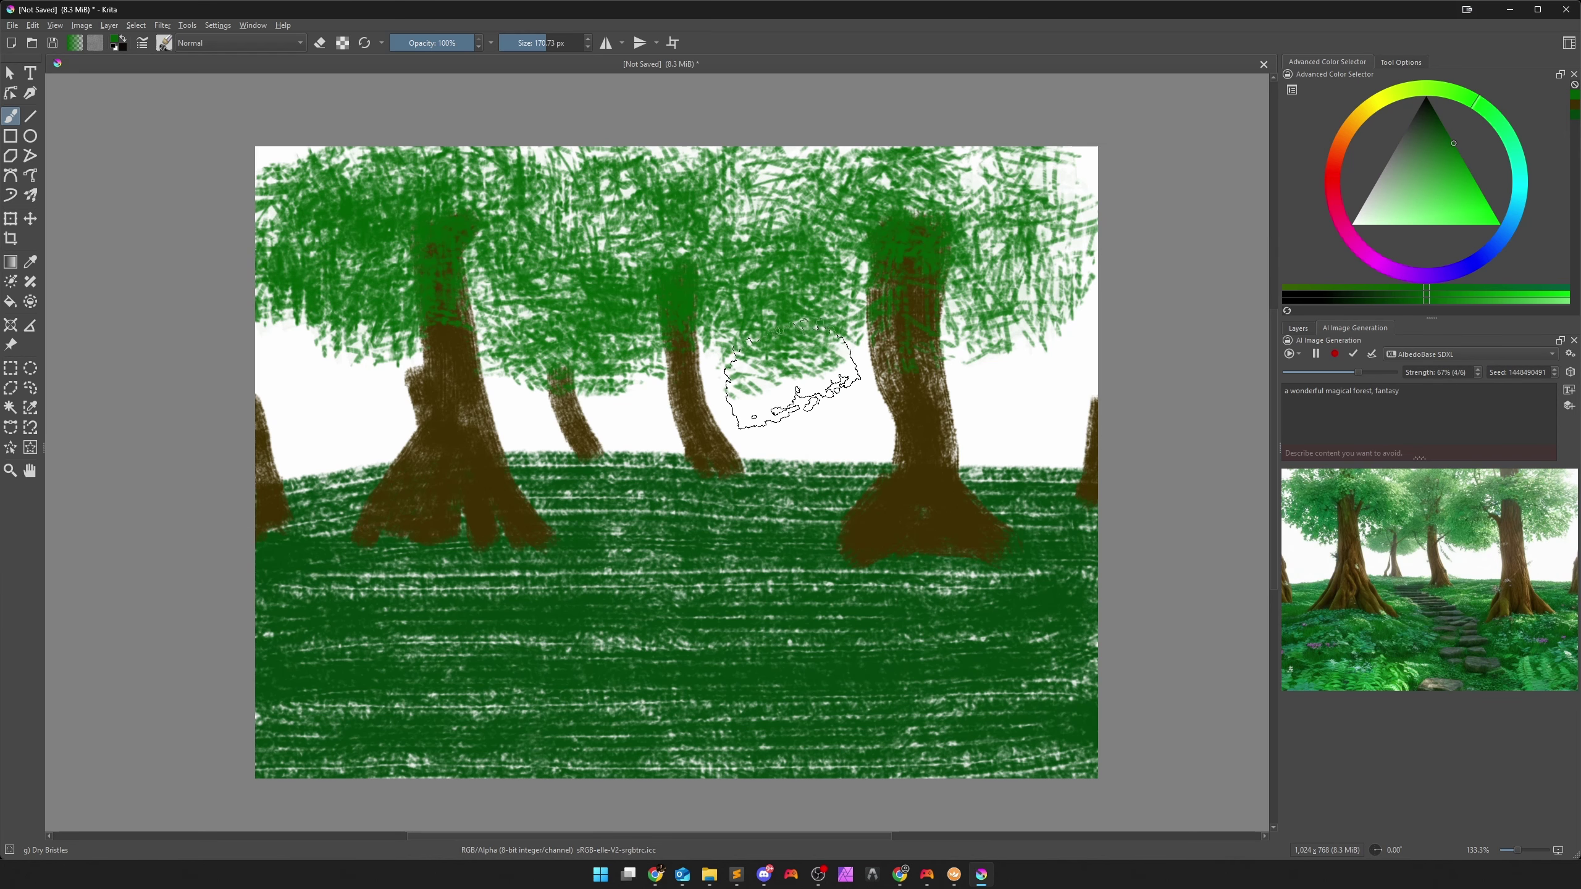
Paint thin brown branches into the crowns of the trees with a brush about 15 px wide, lowering its opacity to 80% partway.
{"action": "right_click", "coordinate": [783, 330]}
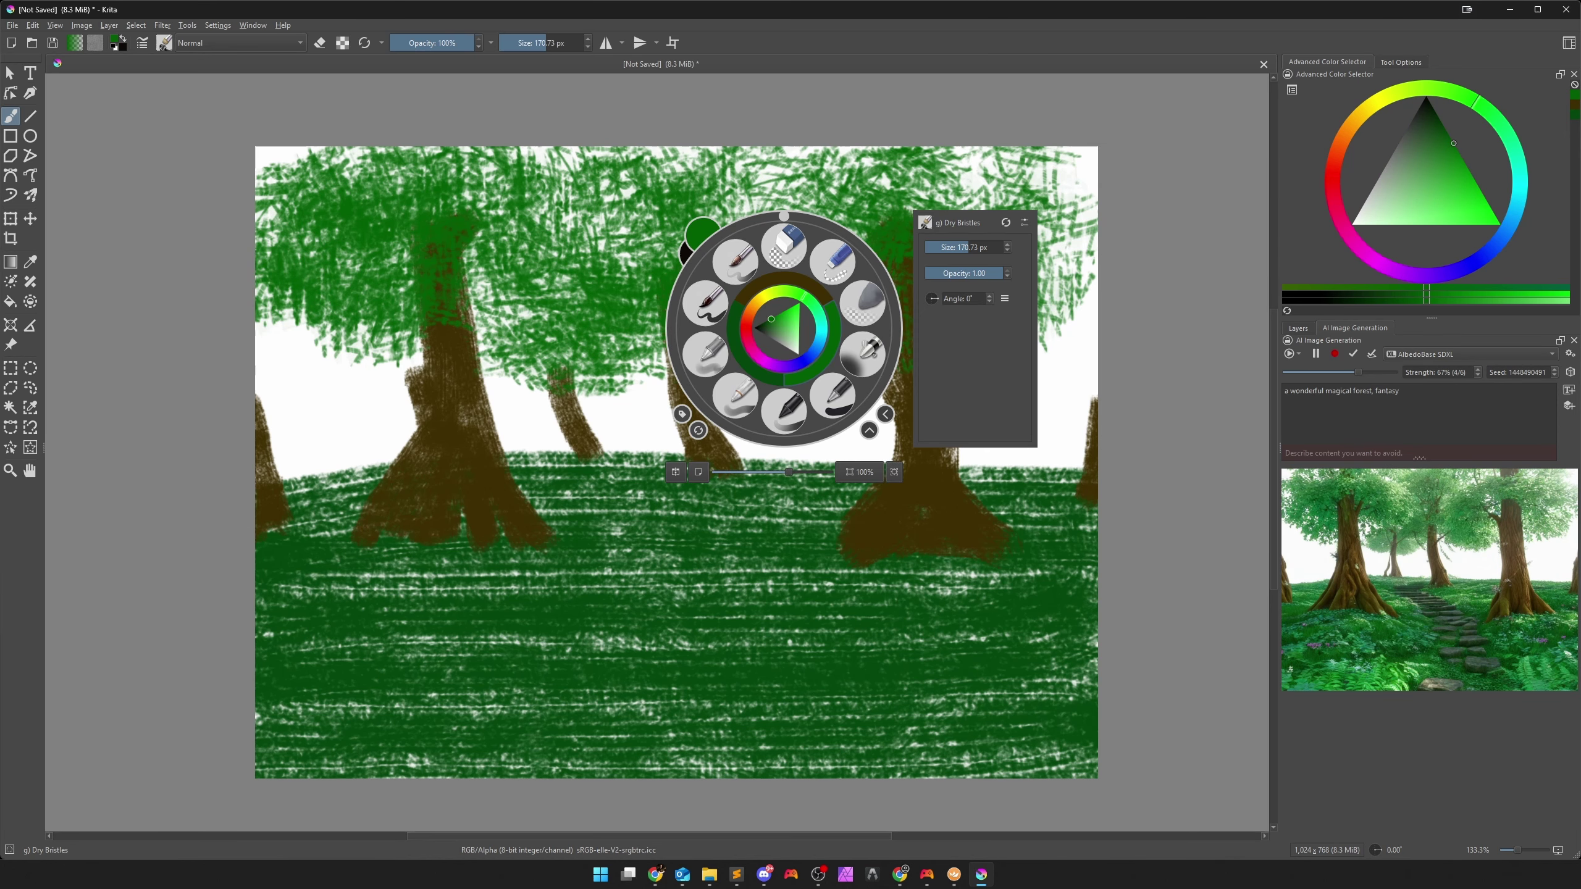
{"action": "left_click", "coordinate": [787, 285]}
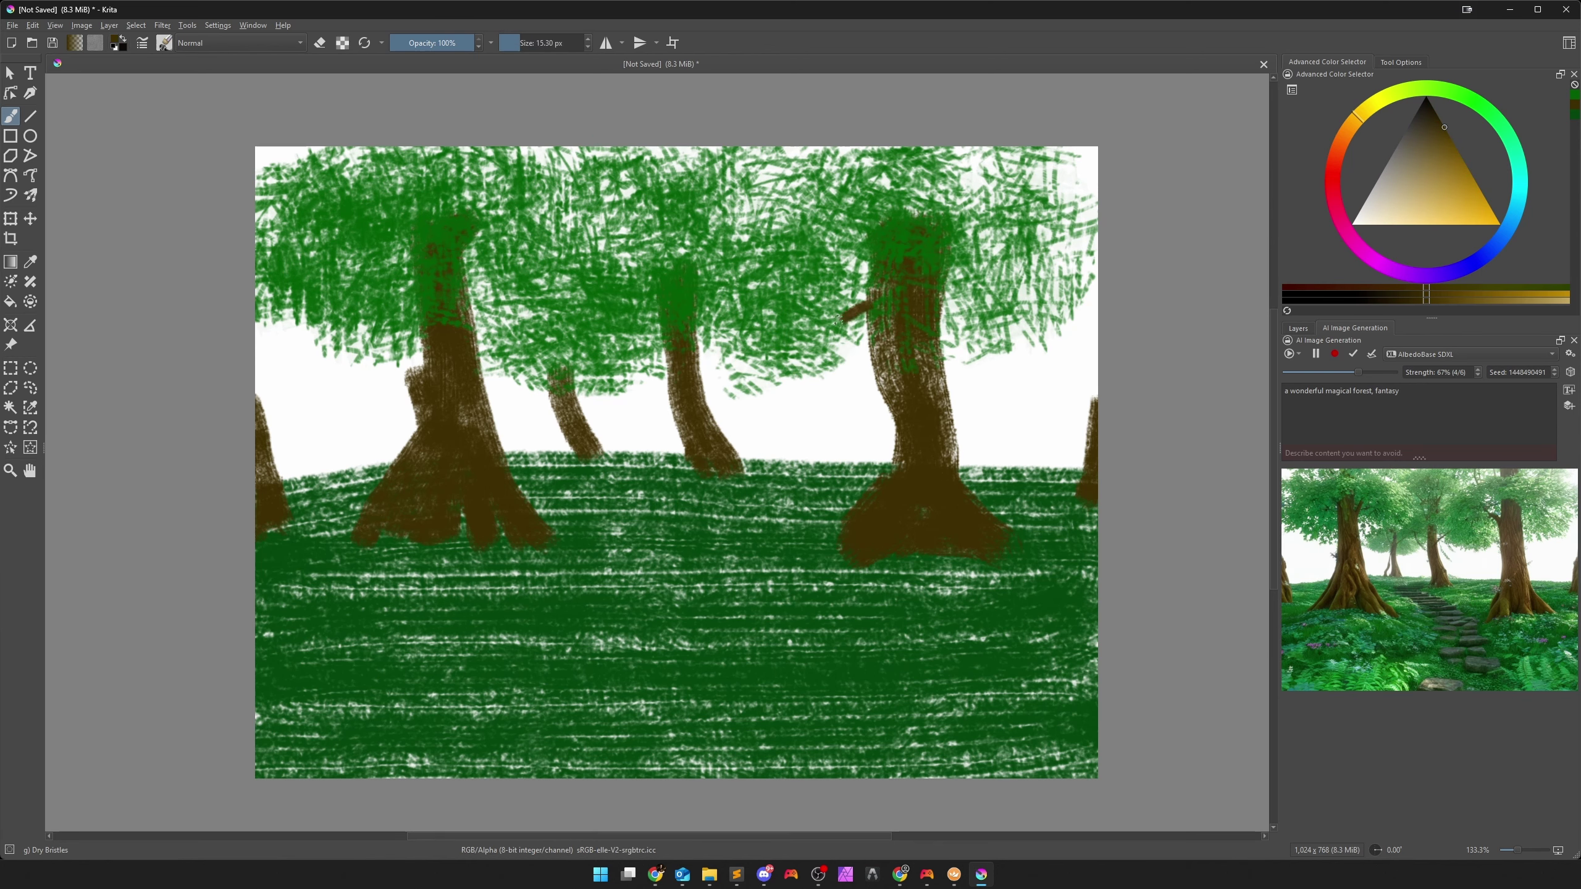
{"action": "left_click_drag", "start_coordinate": [839, 322], "coordinate": [785, 326]}
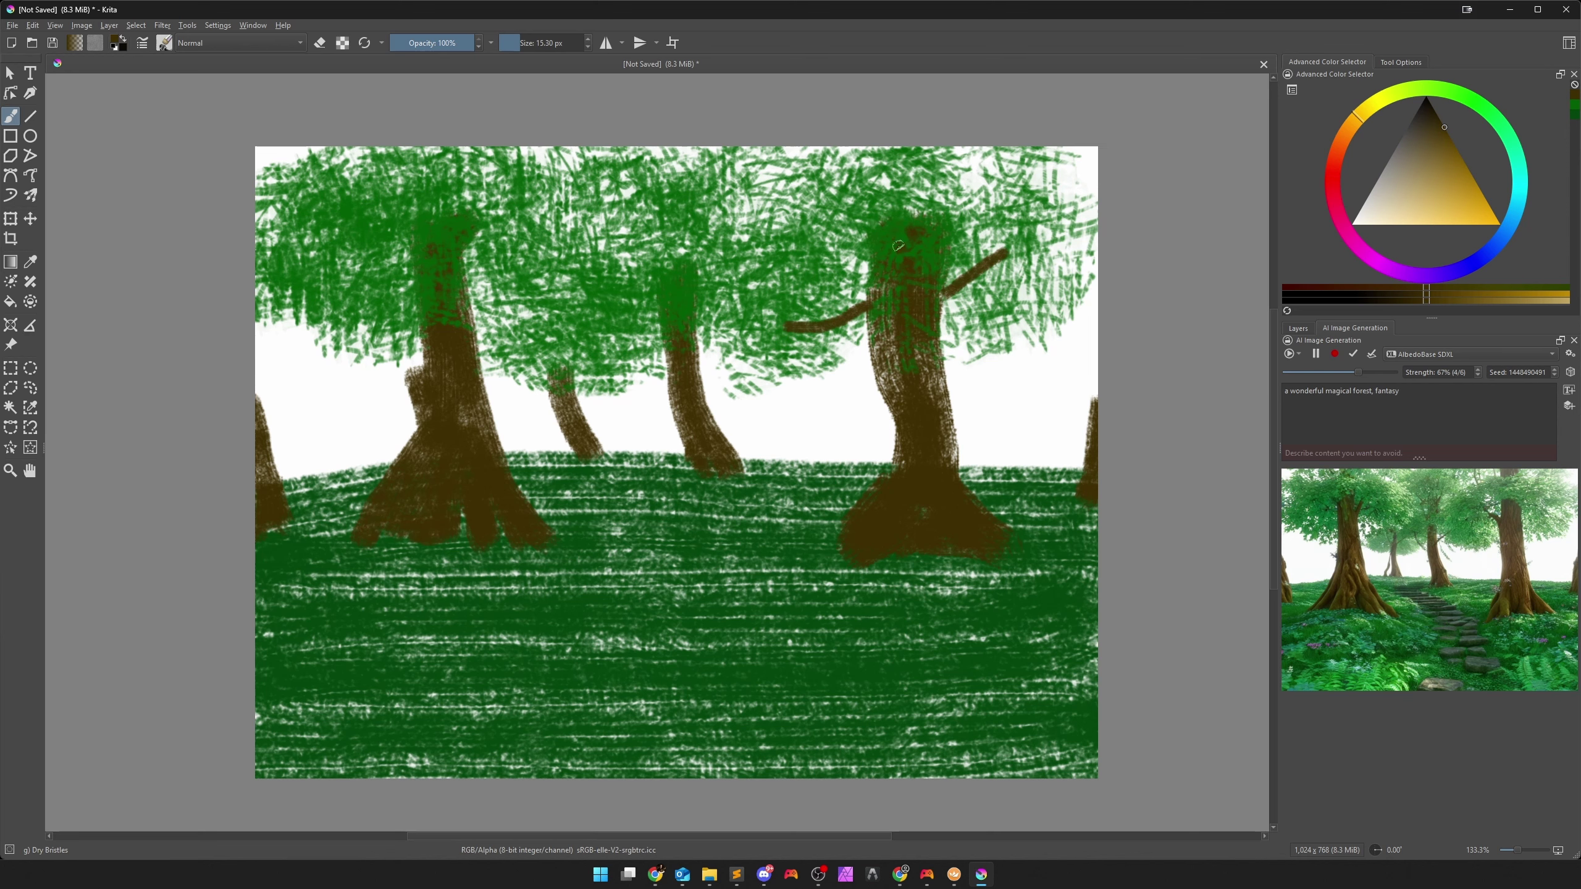
{"action": "left_click", "coordinate": [435, 43]}
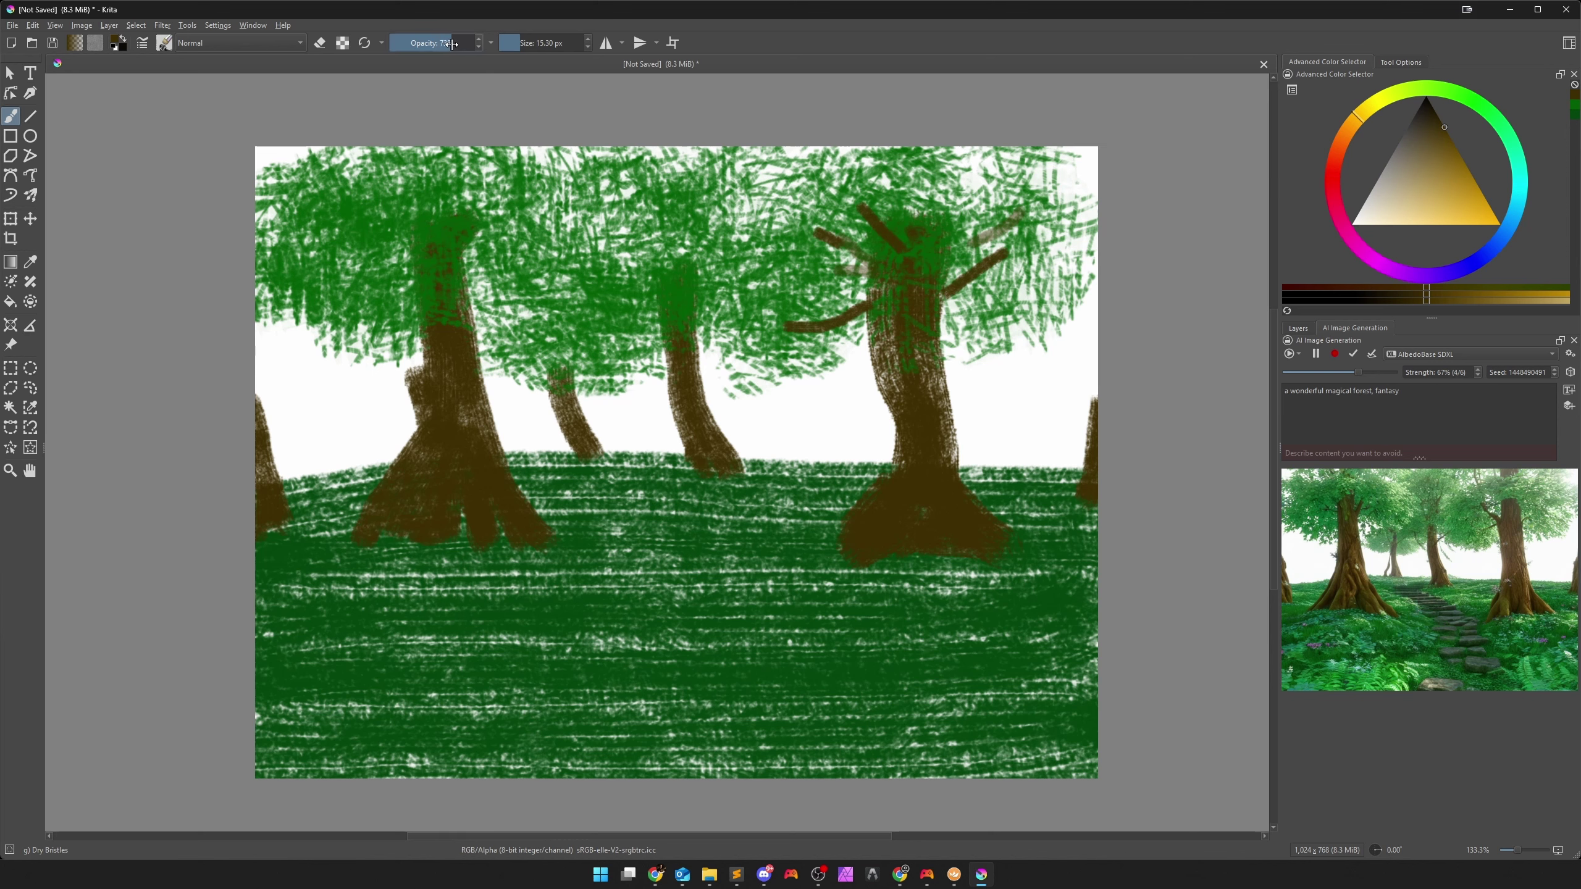
{"action": "left_click_drag", "start_coordinate": [923, 272], "coordinate": [962, 229]}
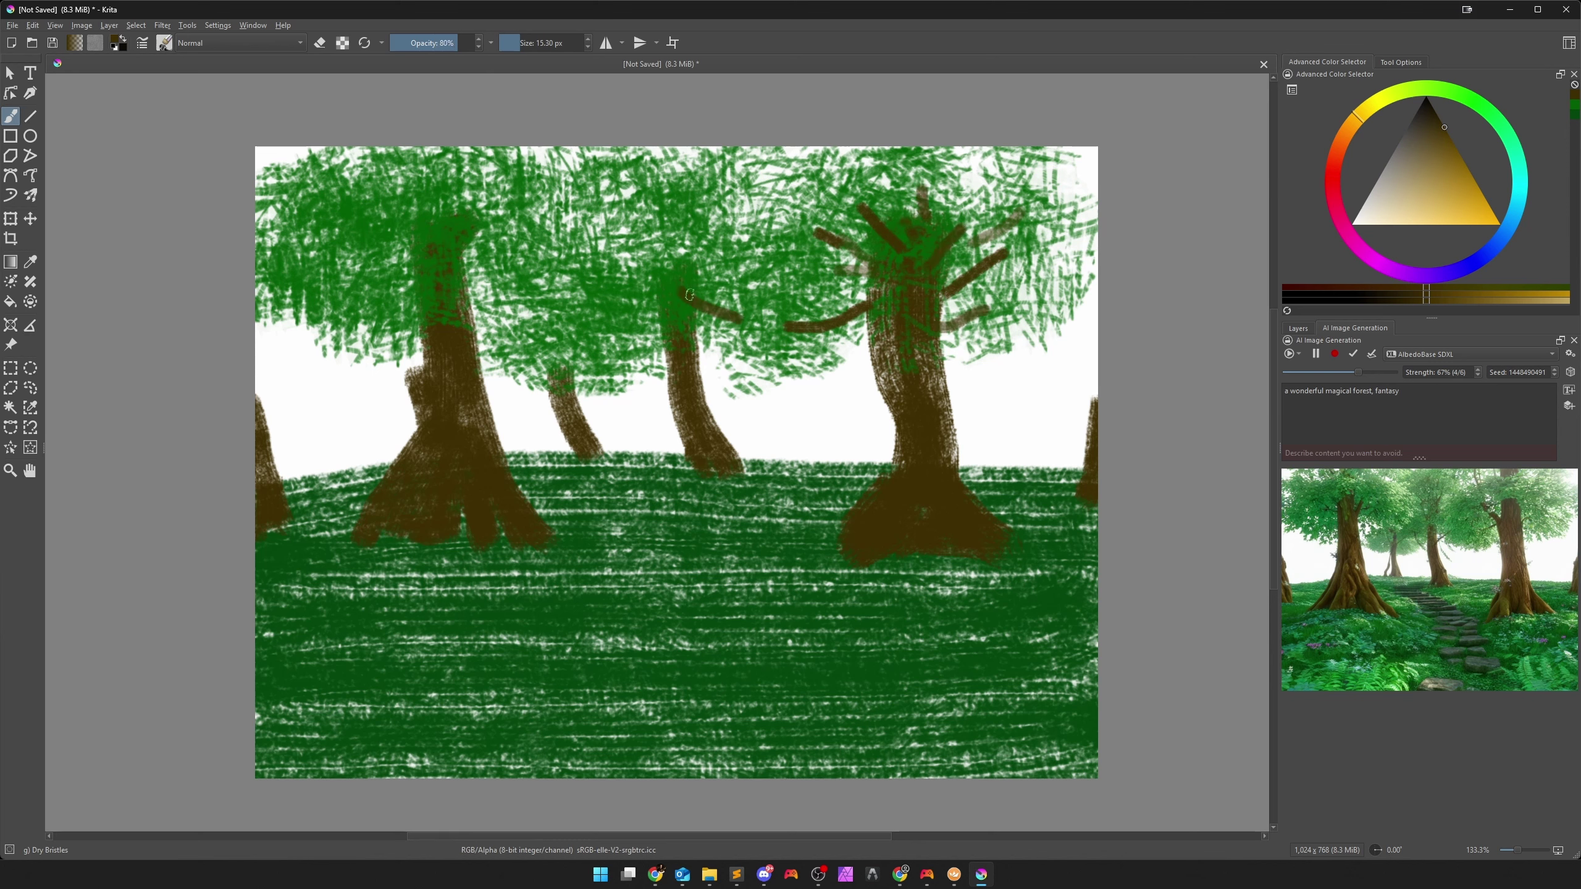
{"action": "left_click_drag", "start_coordinate": [680, 290], "coordinate": [580, 236]}
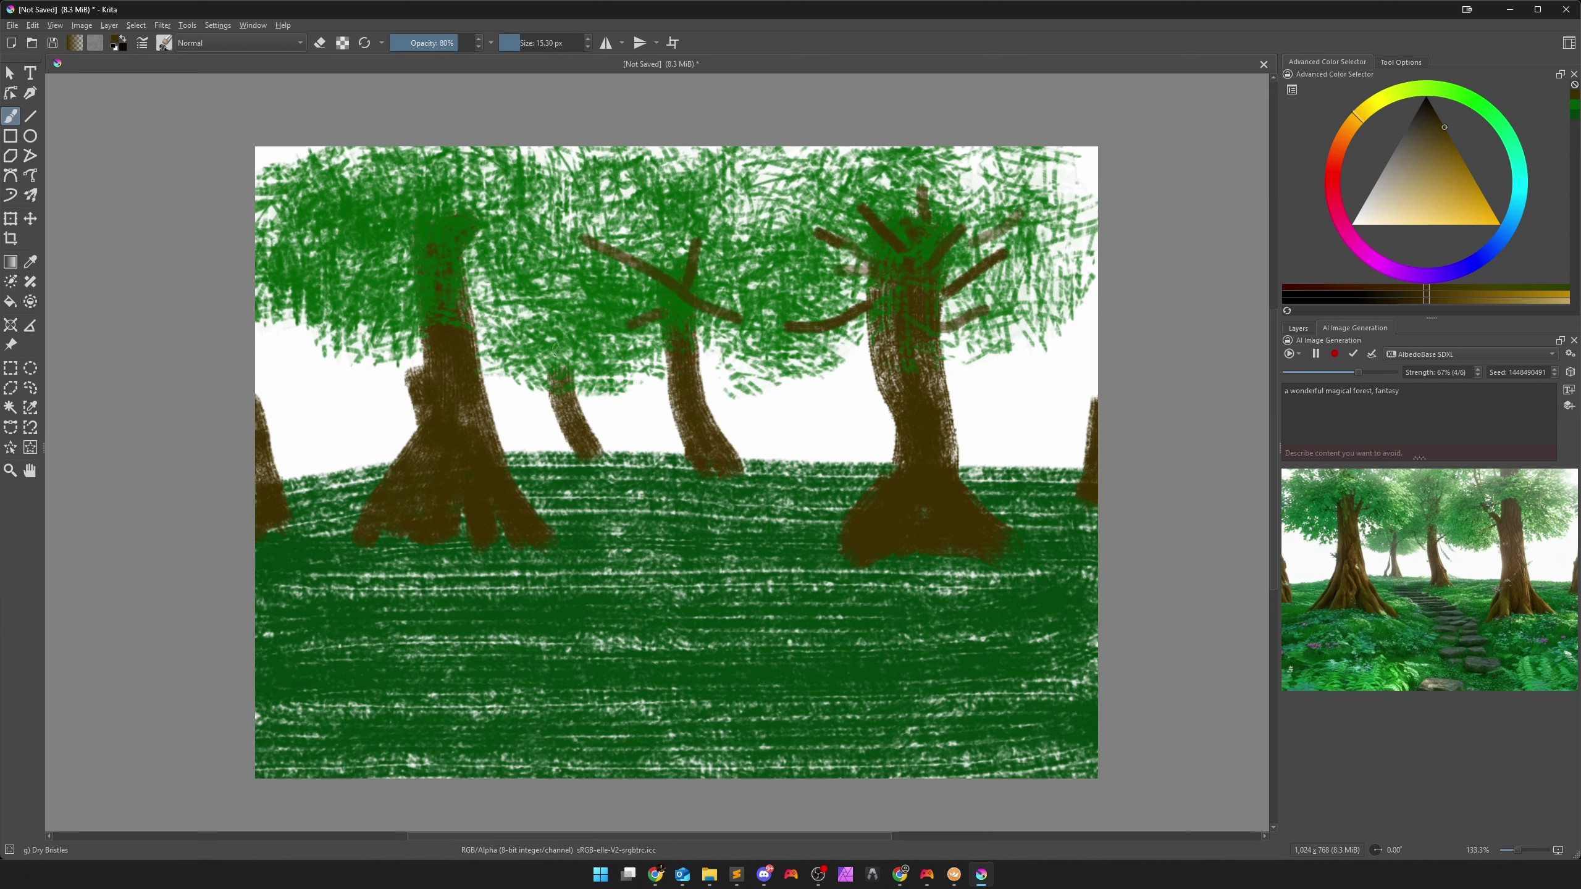
{"action": "left_click_drag", "start_coordinate": [450, 269], "coordinate": [388, 211]}
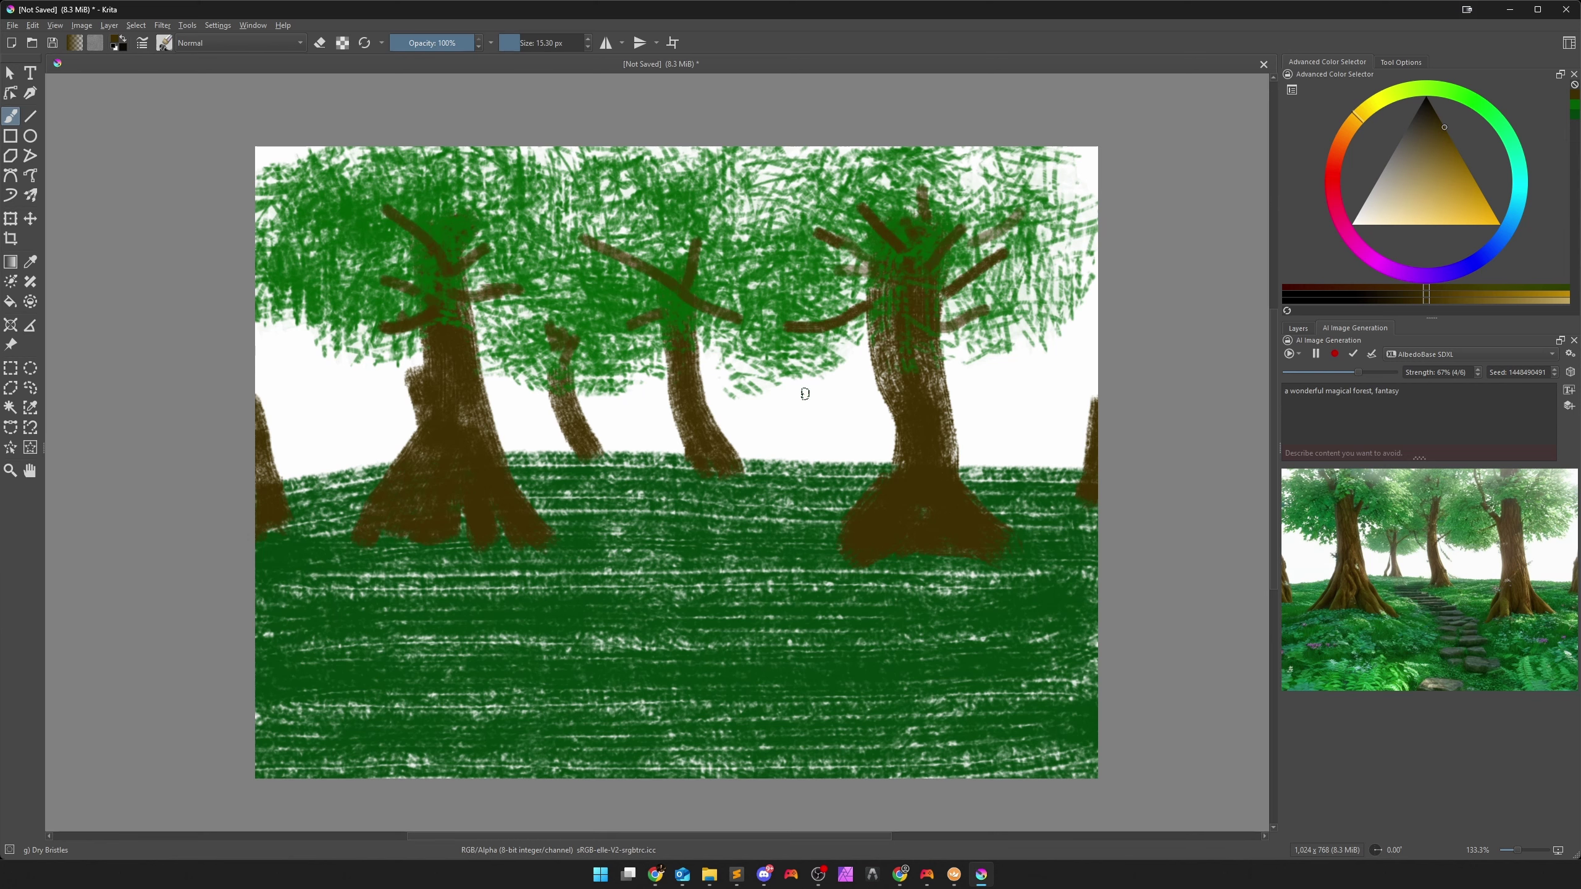
Fill the white gaps between the trunks above the horizon with very dark green background foliage, using a brush about 88 px wide.
{"action": "right_click", "coordinate": [819, 345]}
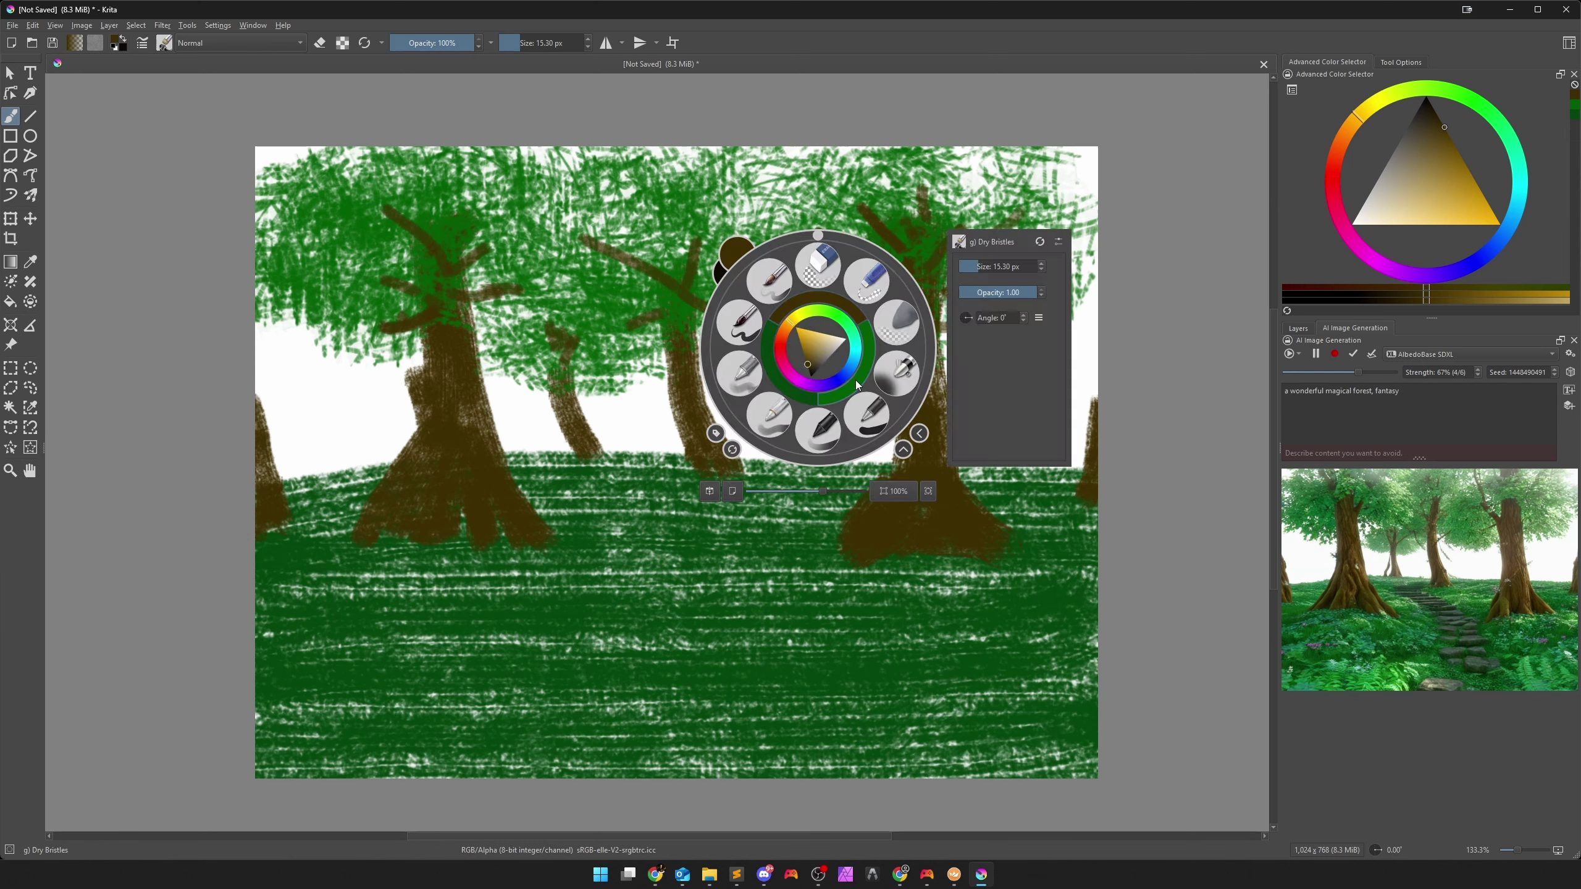
{"action": "left_click", "coordinate": [857, 384]}
{"action": "left_click_drag", "start_coordinate": [1450, 148], "coordinate": [1443, 121]}
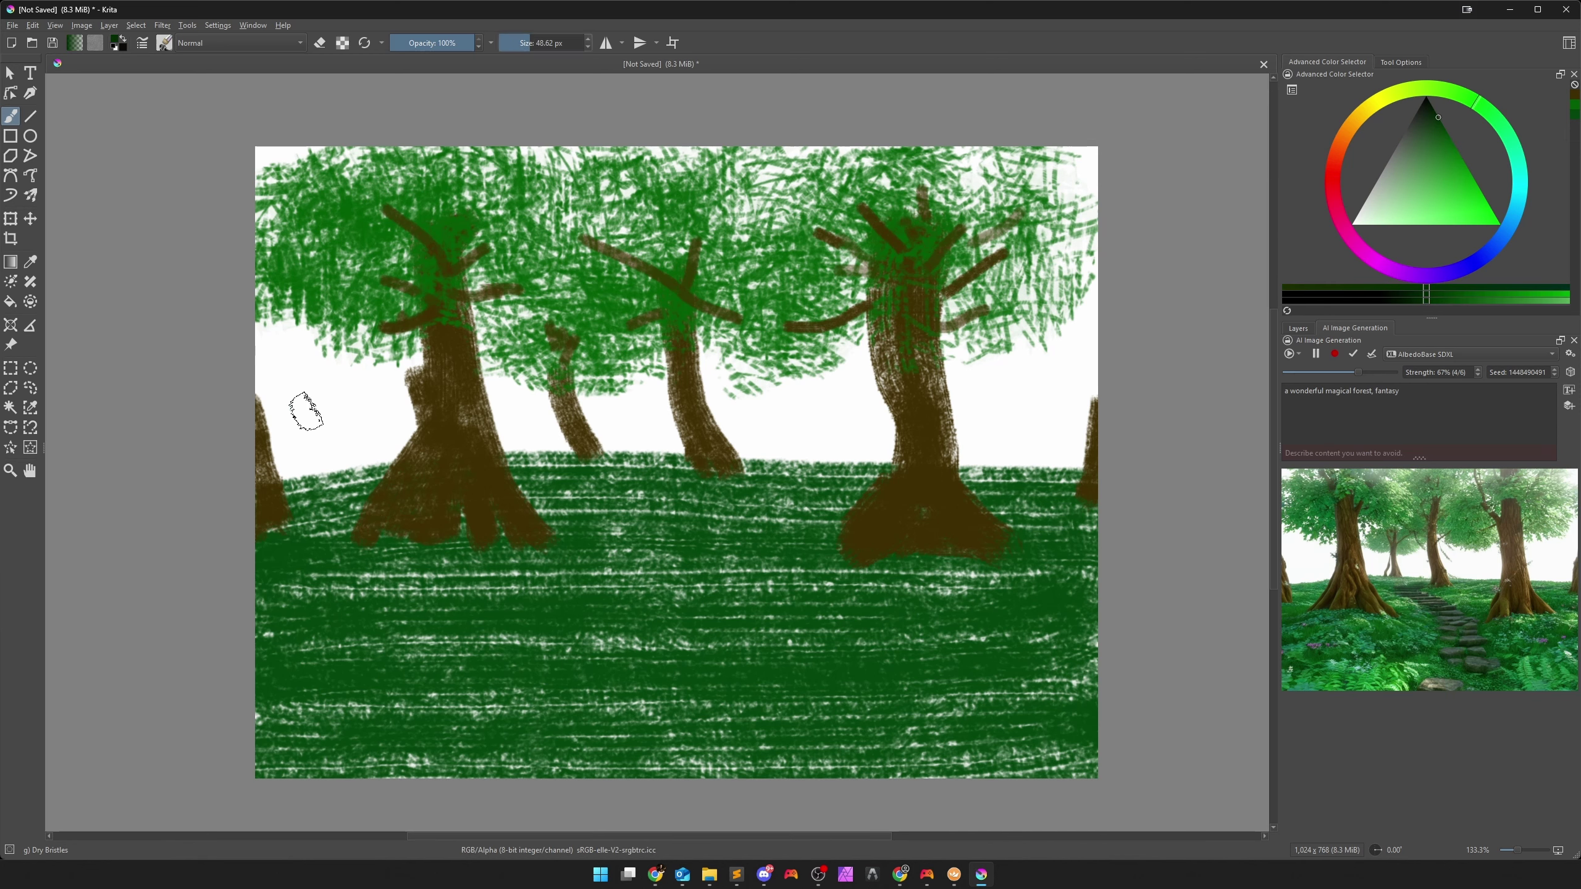
{"action": "left_click_drag", "start_coordinate": [533, 41], "coordinate": [544, 41]}
{"action": "mouse_move", "coordinate": [280, 361]}
{"action": "left_mouse_down"}
{"action": "mouse_move", "coordinate": [289, 430]}
{"action": "mouse_move", "coordinate": [321, 445]}
{"action": "mouse_move", "coordinate": [367, 442]}
{"action": "mouse_move", "coordinate": [394, 372]}
{"action": "mouse_move", "coordinate": [323, 337]}
{"action": "mouse_move", "coordinate": [317, 436]}
{"action": "mouse_move", "coordinate": [336, 424]}
{"action": "mouse_move", "coordinate": [360, 443]}
{"action": "left_mouse_up"}
{"action": "mouse_move", "coordinate": [498, 411]}
{"action": "left_mouse_down"}
{"action": "mouse_move", "coordinate": [509, 389]}
{"action": "mouse_move", "coordinate": [529, 422]}
{"action": "mouse_move", "coordinate": [589, 409]}
{"action": "mouse_move", "coordinate": [722, 430]}
{"action": "mouse_move", "coordinate": [723, 378]}
{"action": "mouse_move", "coordinate": [755, 422]}
{"action": "mouse_move", "coordinate": [859, 433]}
{"action": "mouse_move", "coordinate": [872, 428]}
{"action": "mouse_move", "coordinate": [862, 362]}
{"action": "mouse_move", "coordinate": [769, 401]}
{"action": "mouse_move", "coordinate": [940, 400]}
{"action": "mouse_move", "coordinate": [1043, 359]}
{"action": "mouse_move", "coordinate": [1082, 305]}
{"action": "mouse_move", "coordinate": [979, 363]}
{"action": "mouse_move", "coordinate": [976, 440]}
{"action": "mouse_move", "coordinate": [1047, 437]}
{"action": "mouse_move", "coordinate": [1082, 362]}
{"action": "mouse_move", "coordinate": [1018, 422]}
{"action": "mouse_move", "coordinate": [1036, 349]}
{"action": "mouse_move", "coordinate": [1086, 288]}
{"action": "mouse_move", "coordinate": [1067, 352]}
{"action": "left_mouse_up"}
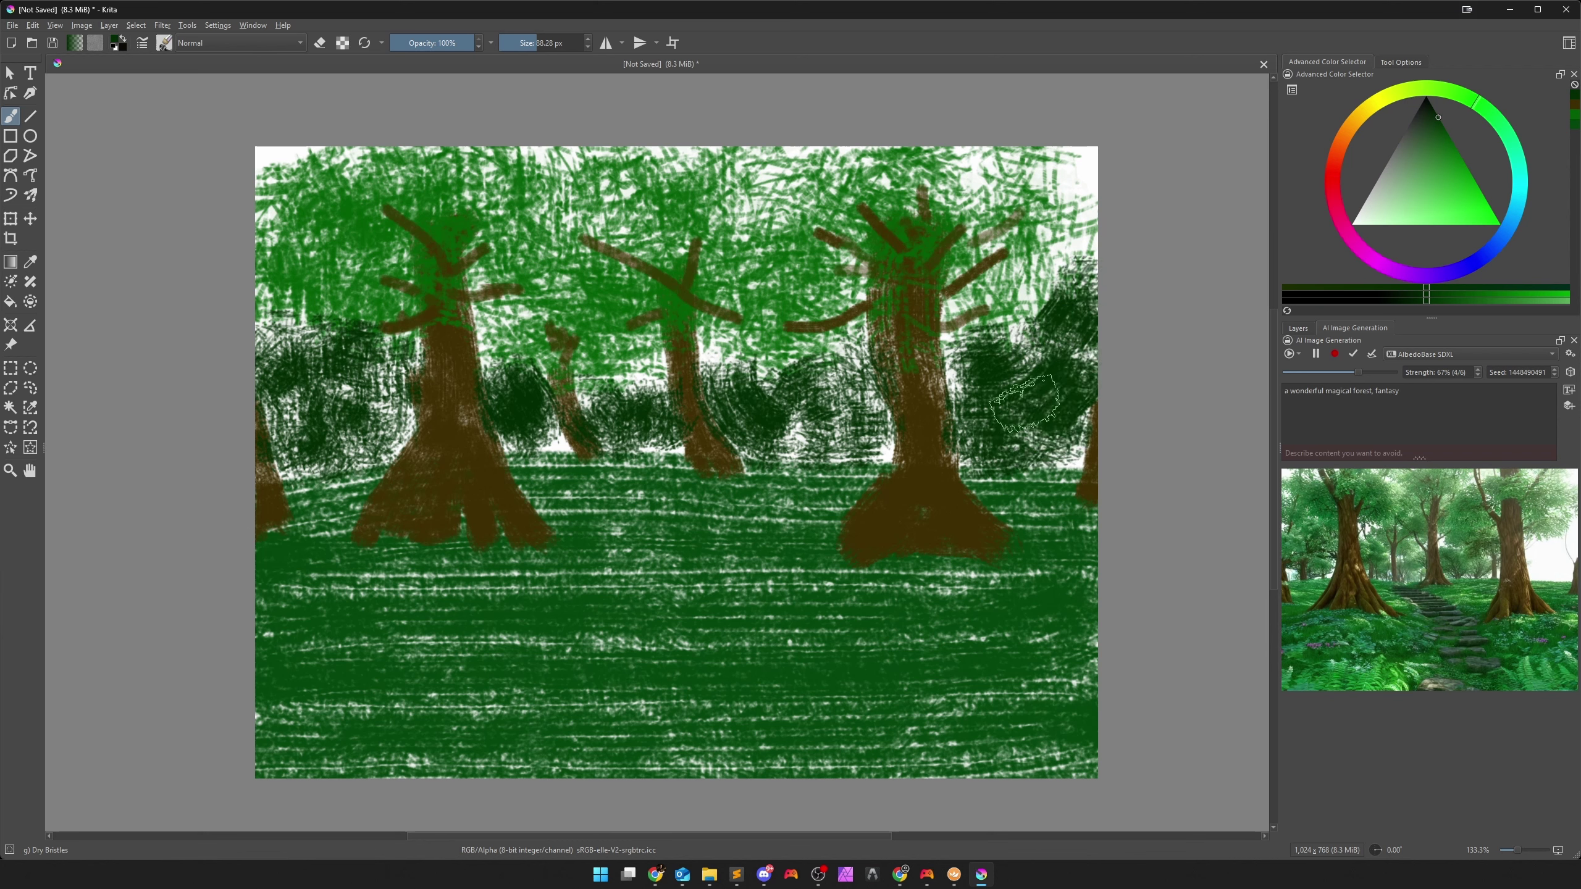
Paint dark blue sky patches between the leaves along the top of the canvas at 55% brush opacity.
{"action": "left_click_drag", "start_coordinate": [1519, 166], "coordinate": [1518, 219]}
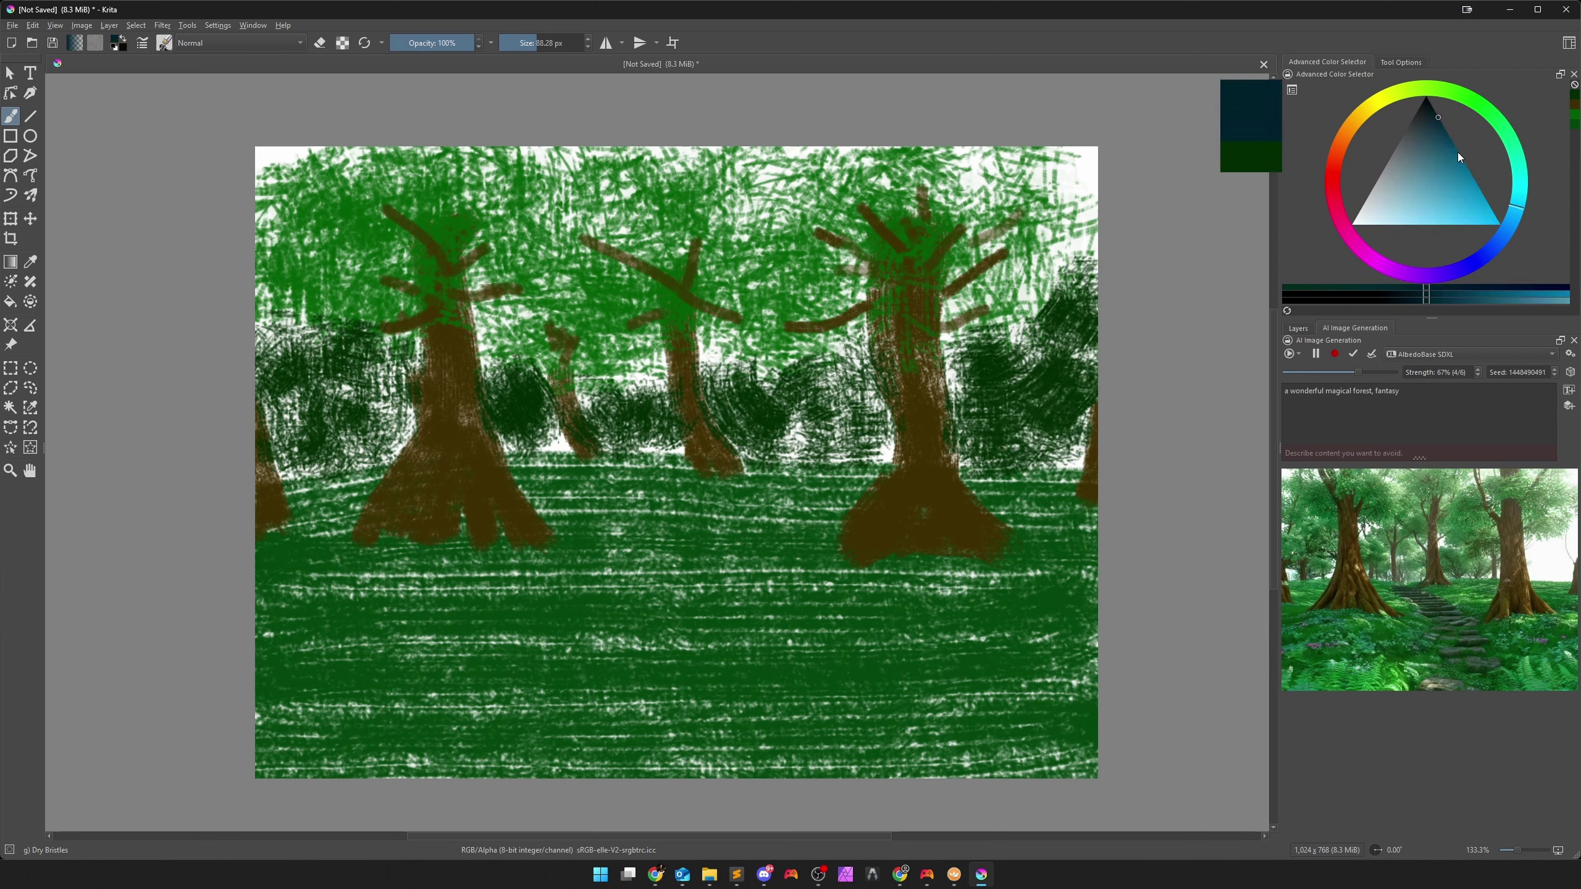
{"action": "left_click_drag", "start_coordinate": [1459, 153], "coordinate": [1461, 141]}
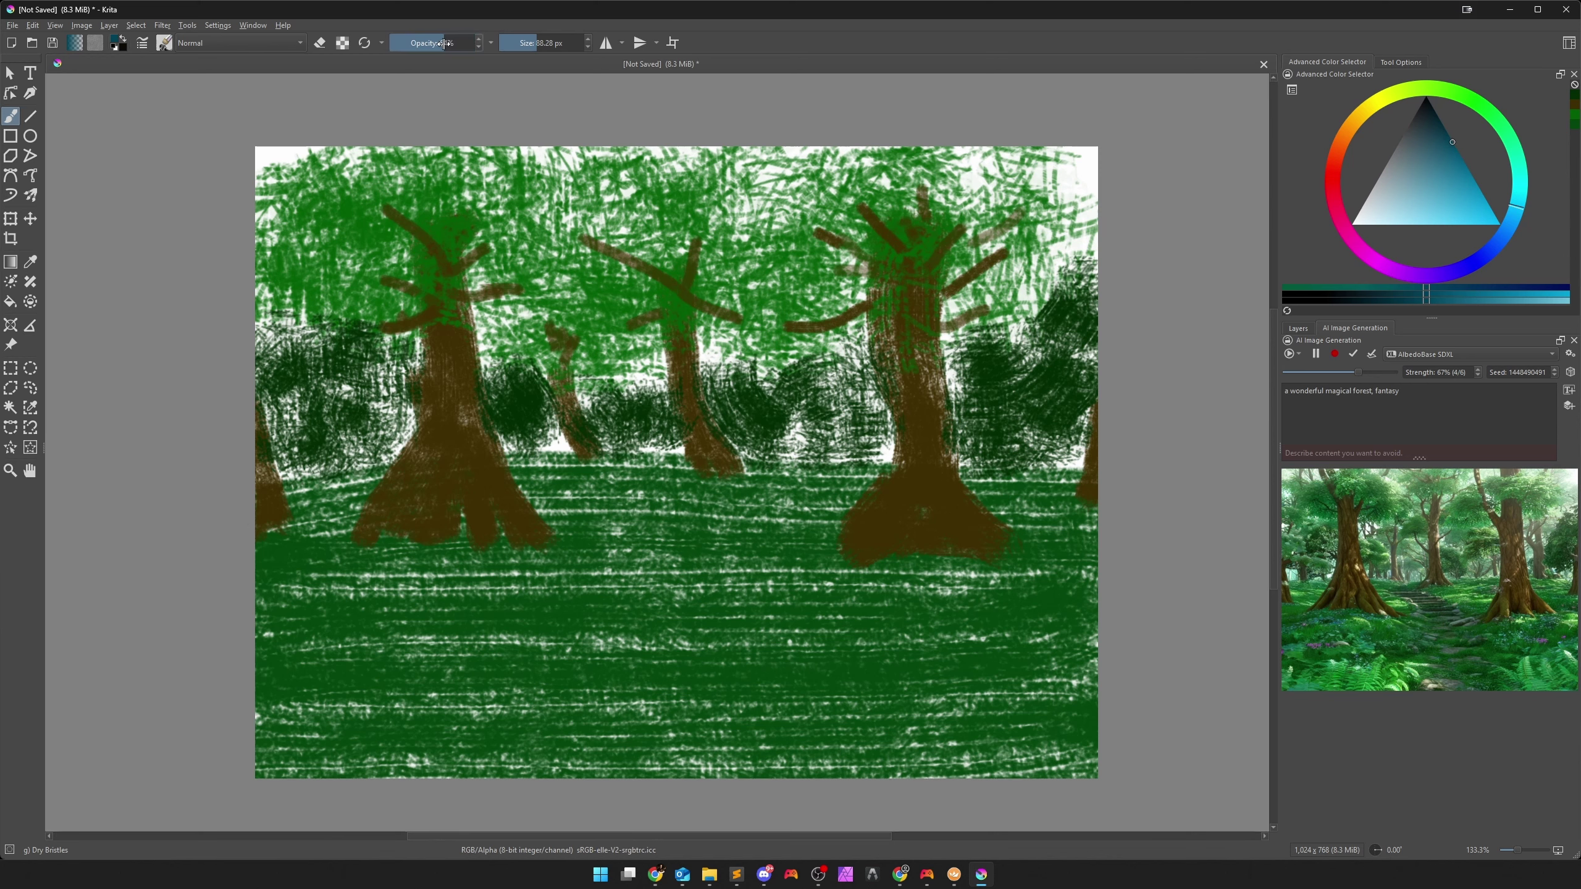
{"action": "mouse_move", "coordinate": [290, 163]}
{"action": "left_mouse_down"}
{"action": "mouse_move", "coordinate": [842, 155]}
{"action": "mouse_move", "coordinate": [776, 152]}
{"action": "mouse_move", "coordinate": [751, 176]}
{"action": "mouse_move", "coordinate": [781, 211]}
{"action": "mouse_move", "coordinate": [596, 155]}
{"action": "mouse_move", "coordinate": [556, 212]}
{"action": "left_mouse_up"}
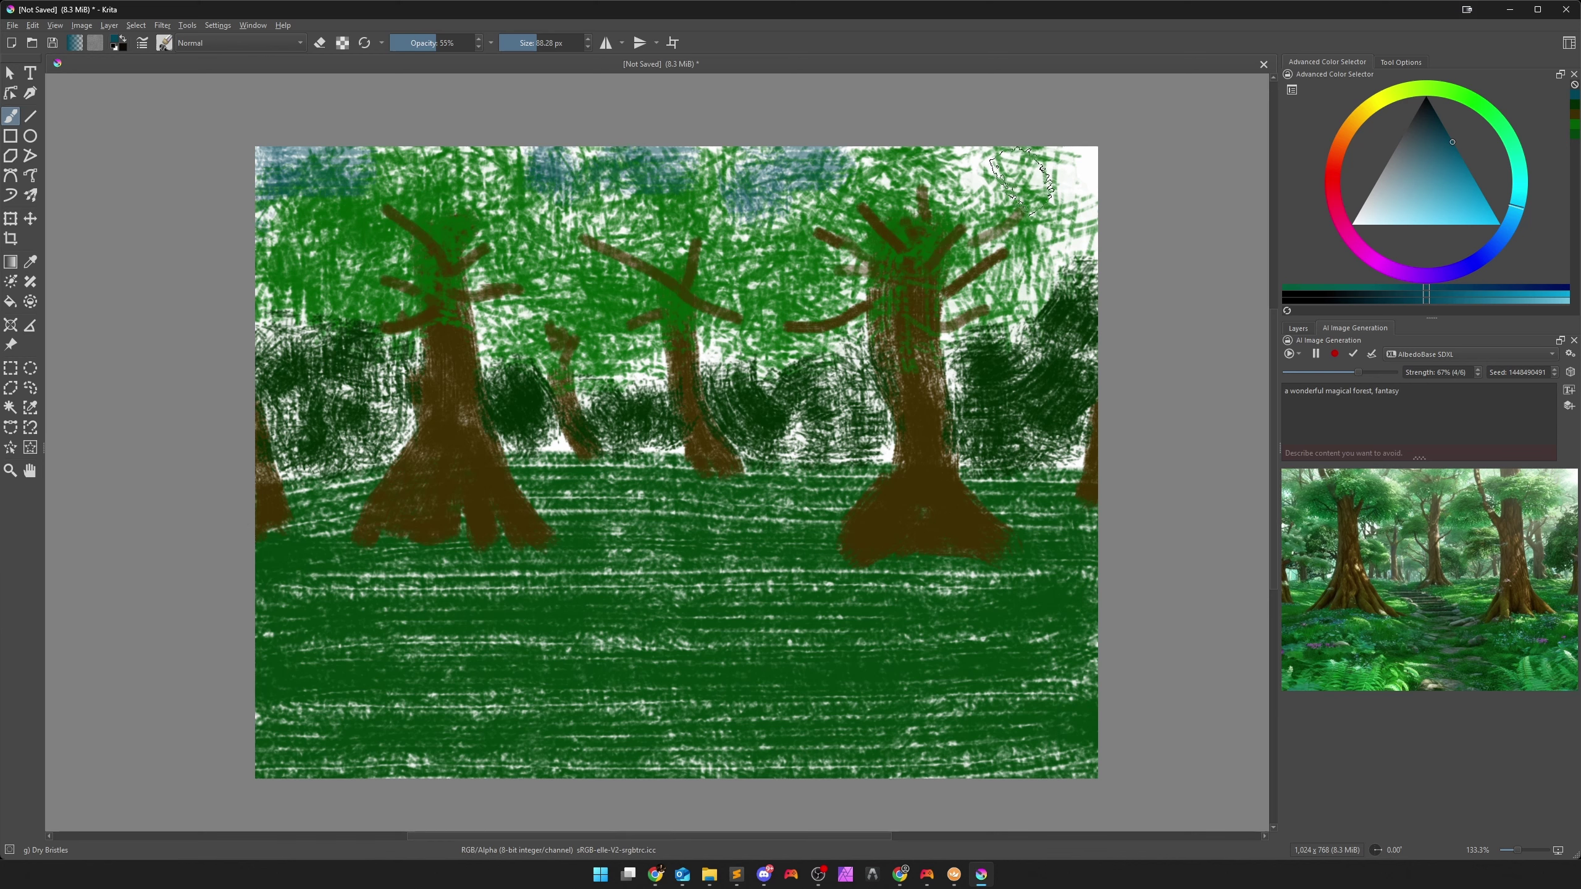
{"action": "mouse_move", "coordinate": [1036, 180]}
{"action": "left_mouse_down"}
{"action": "mouse_move", "coordinate": [1080, 171]}
{"action": "mouse_move", "coordinate": [1001, 166]}
{"action": "mouse_move", "coordinate": [1008, 205]}
{"action": "mouse_move", "coordinate": [1077, 236]}
{"action": "mouse_move", "coordinate": [1027, 299]}
{"action": "mouse_move", "coordinate": [1082, 158]}
{"action": "left_mouse_up"}
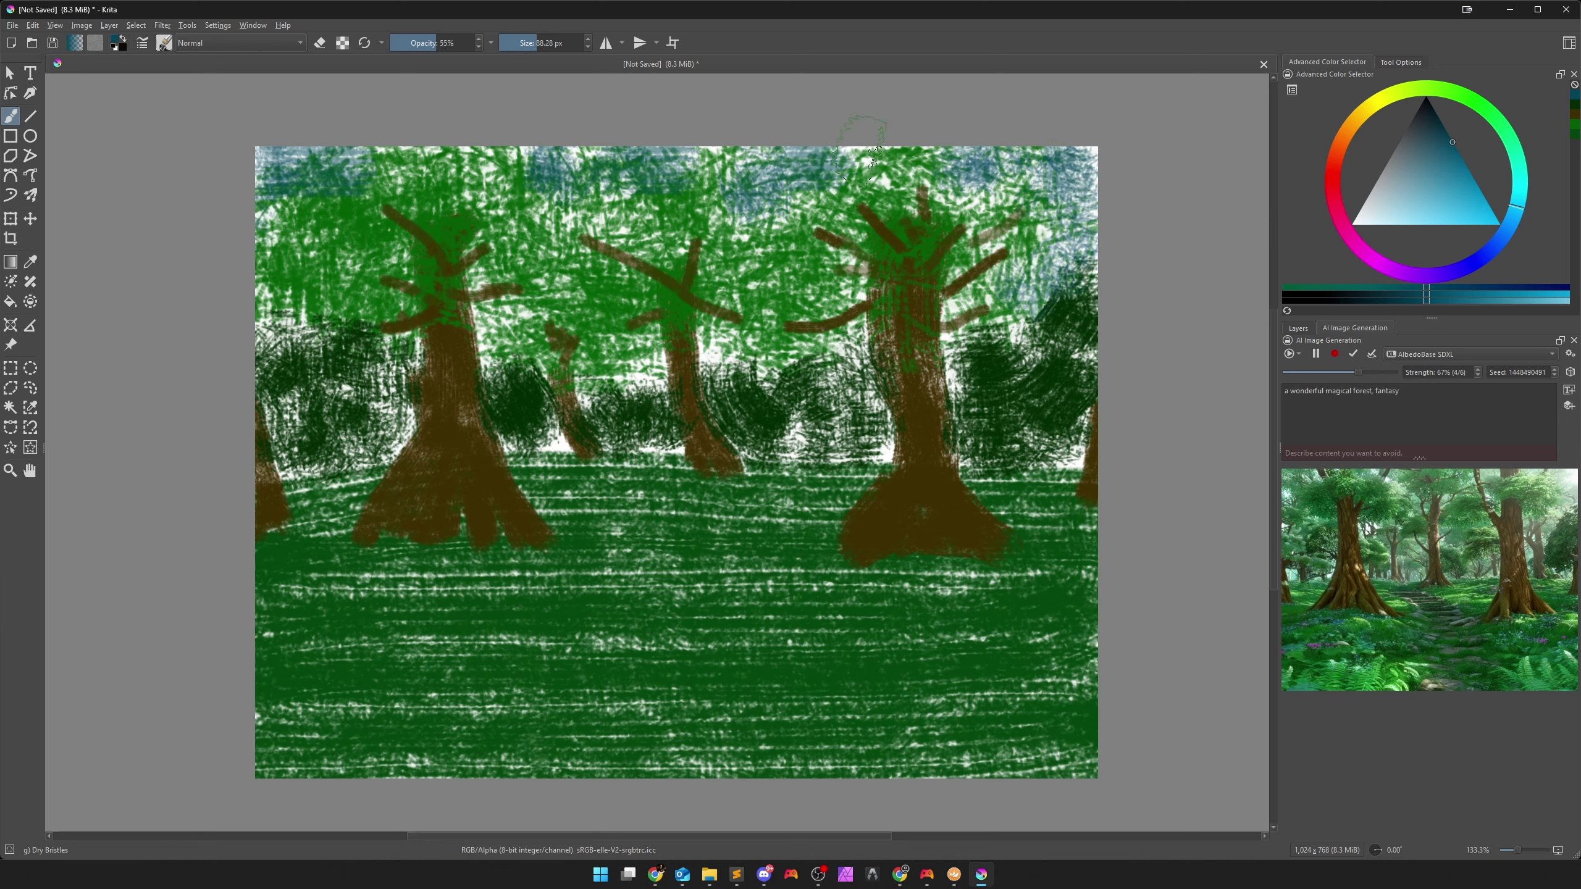
{"action": "mouse_move", "coordinate": [875, 152]}
{"action": "left_mouse_down"}
{"action": "mouse_move", "coordinate": [863, 171]}
{"action": "mouse_move", "coordinate": [868, 158]}
{"action": "left_mouse_up"}
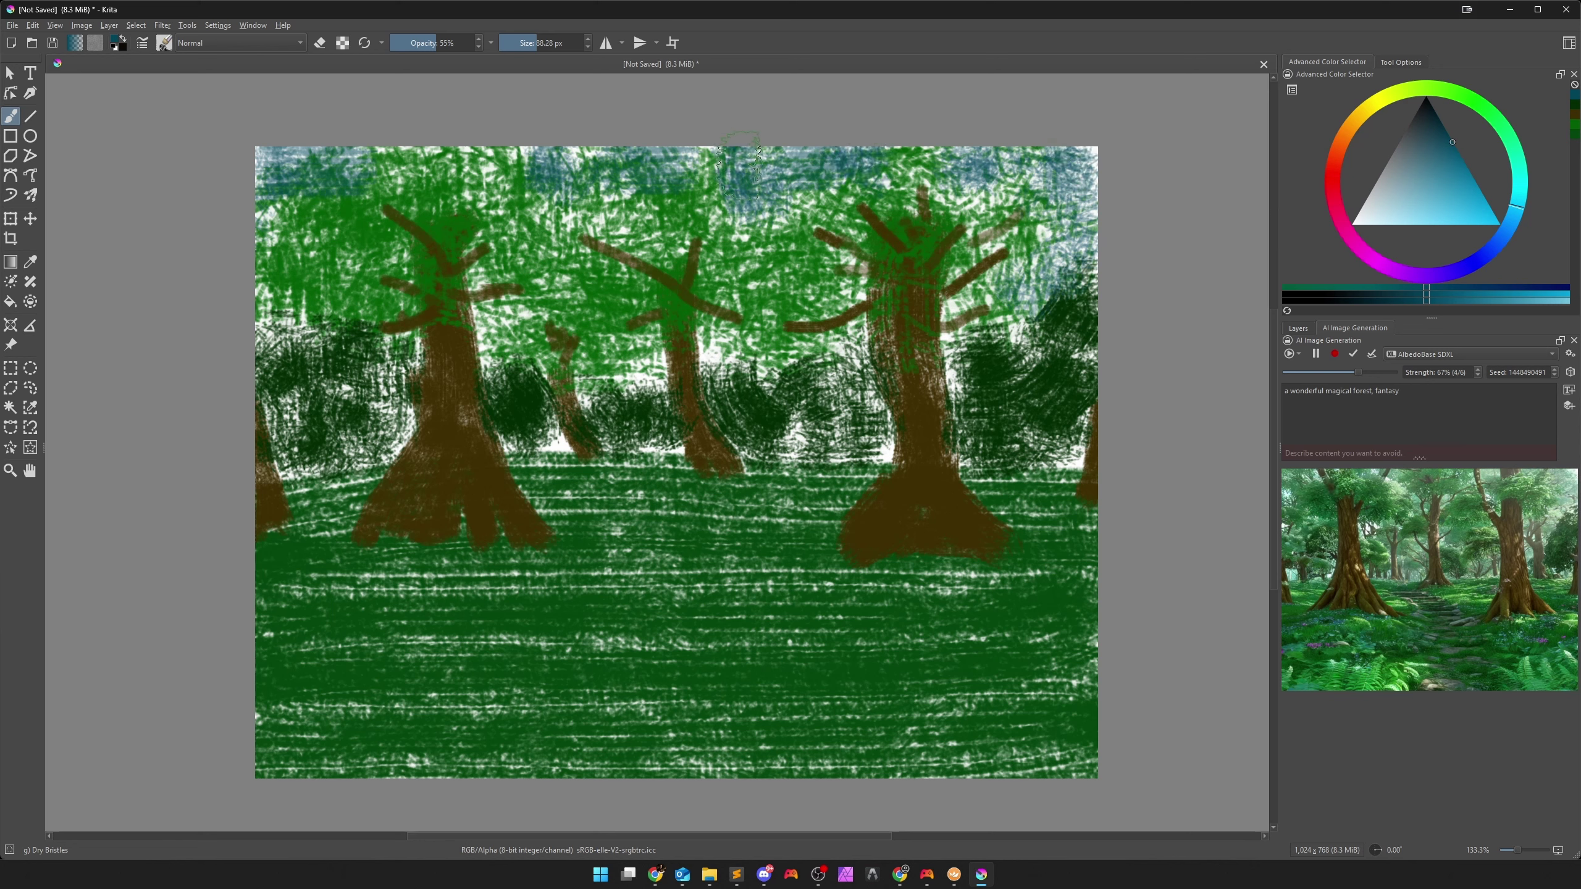
Glaze the upper foliage and branches with translucent blue, starting at 15% brush opacity and raising it to 26%.
{"action": "left_click_drag", "start_coordinate": [408, 43], "coordinate": [403, 43]}
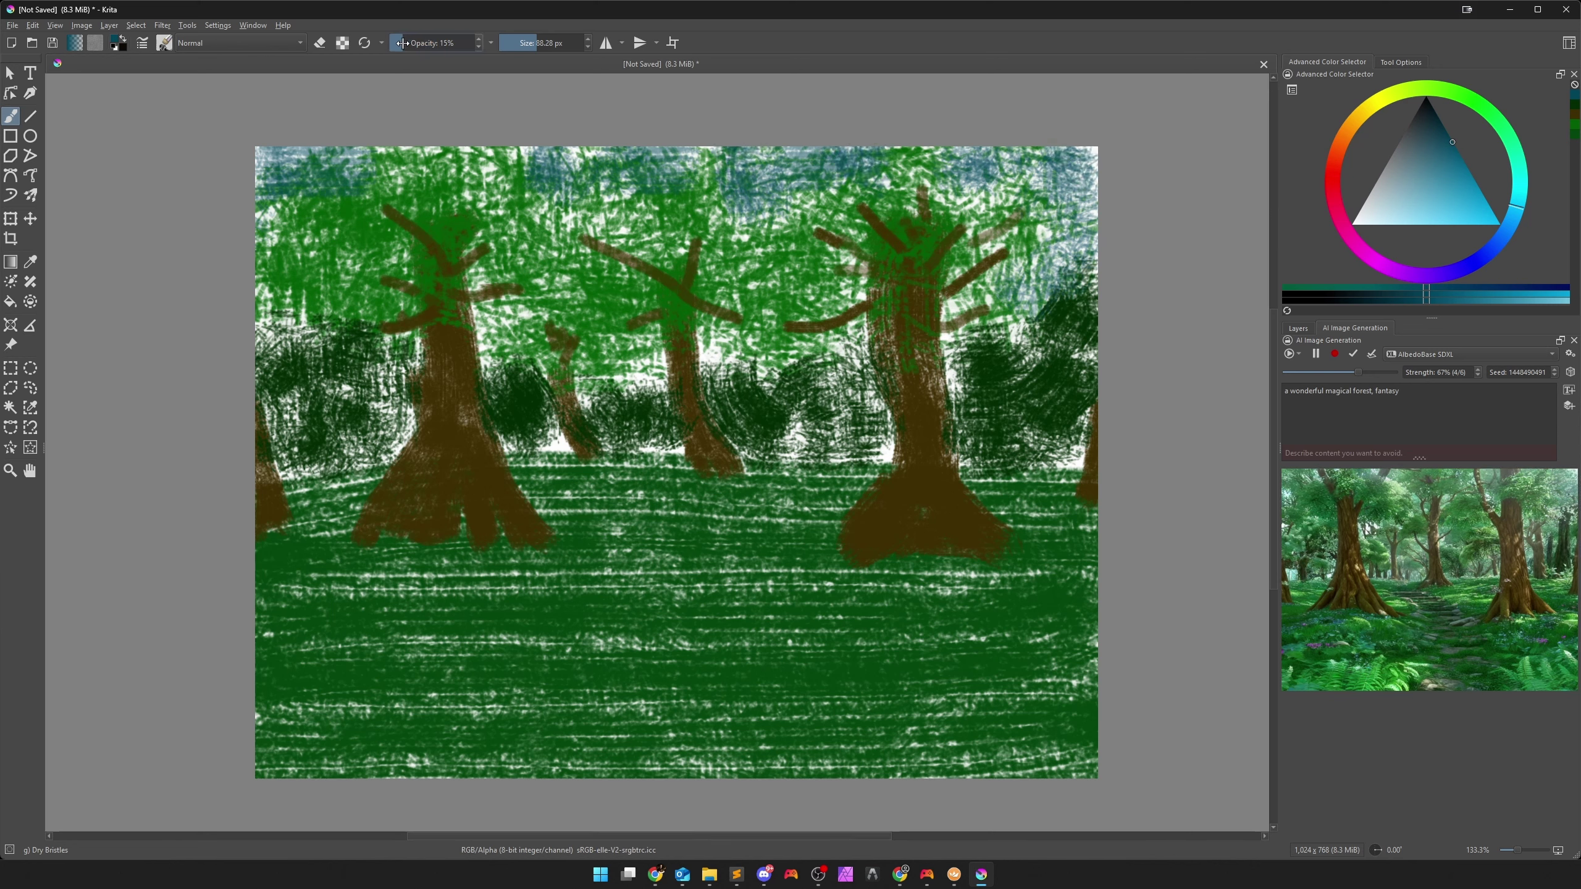
{"action": "mouse_move", "coordinate": [268, 215]}
{"action": "left_mouse_down"}
{"action": "mouse_move", "coordinate": [276, 164]}
{"action": "mouse_move", "coordinate": [892, 165]}
{"action": "mouse_move", "coordinate": [1090, 186]}
{"action": "mouse_move", "coordinate": [565, 213]}
{"action": "mouse_move", "coordinate": [265, 207]}
{"action": "mouse_move", "coordinate": [319, 224]}
{"action": "mouse_move", "coordinate": [1096, 234]}
{"action": "mouse_move", "coordinate": [1042, 272]}
{"action": "mouse_move", "coordinate": [1048, 255]}
{"action": "mouse_move", "coordinate": [278, 262]}
{"action": "left_mouse_up"}
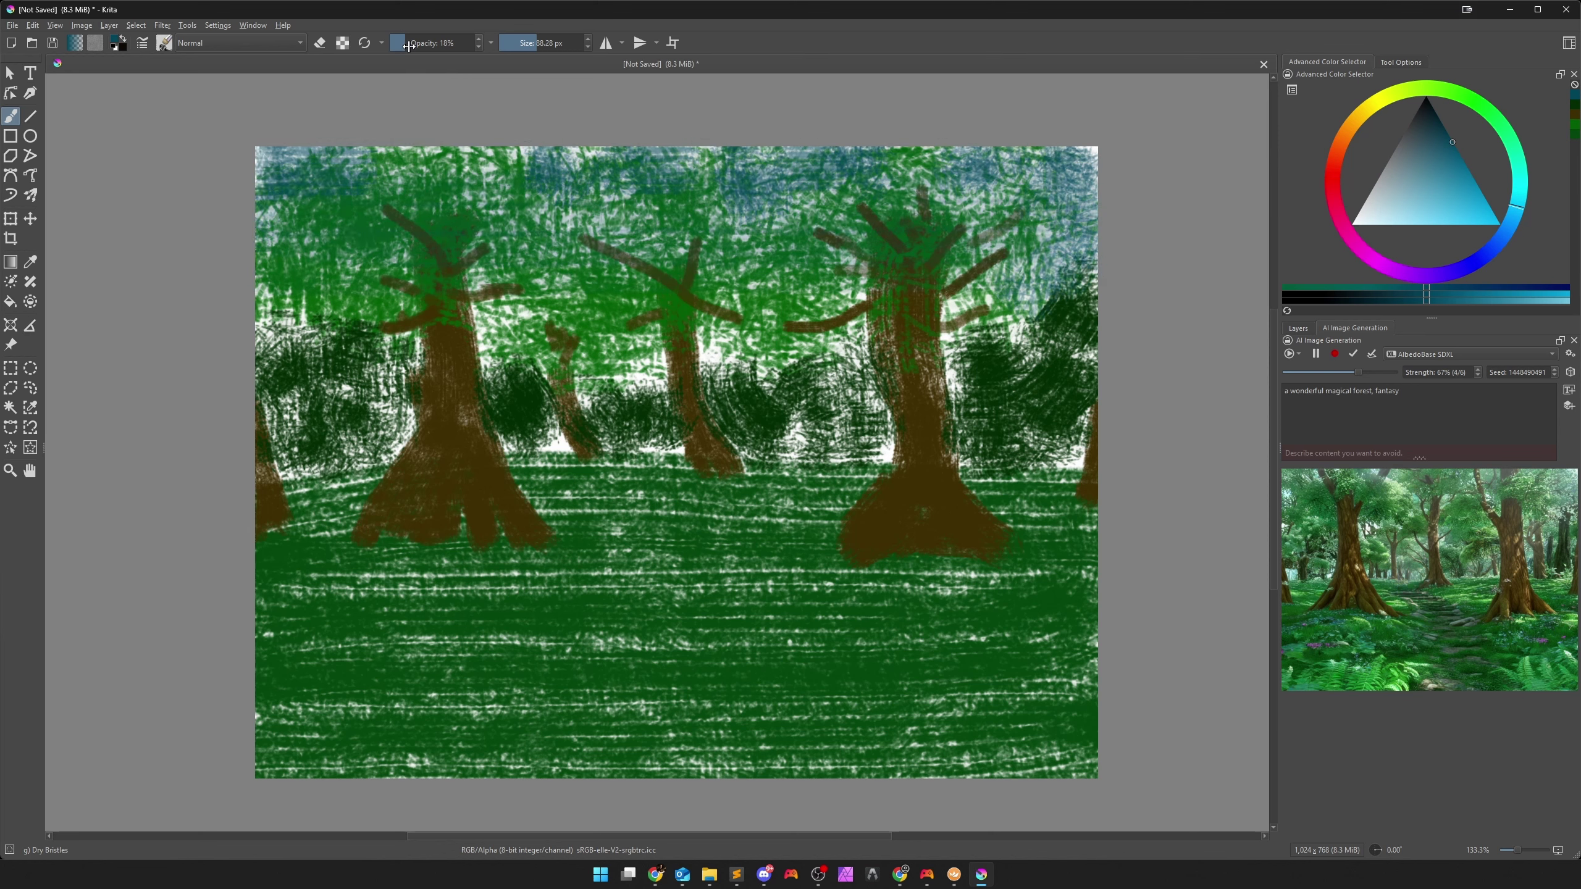
{"action": "mouse_move", "coordinate": [283, 221]}
{"action": "left_mouse_down"}
{"action": "mouse_move", "coordinate": [417, 246]}
{"action": "mouse_move", "coordinate": [884, 246]}
{"action": "mouse_move", "coordinate": [485, 193]}
{"action": "mouse_move", "coordinate": [921, 205]}
{"action": "left_mouse_up"}
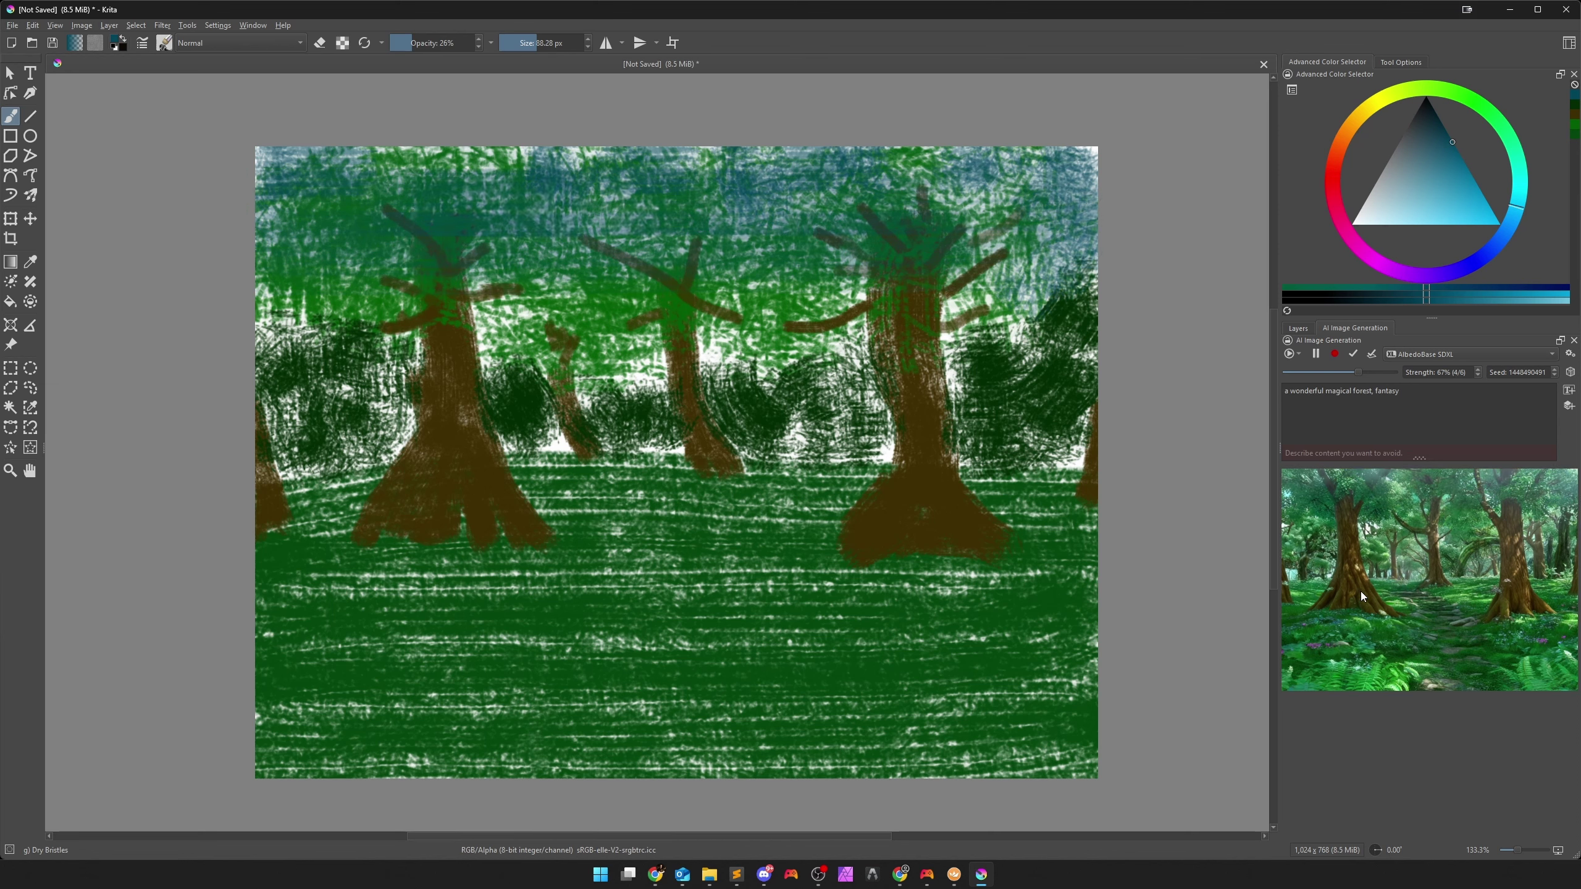
Paint a solid, brighter blue pond in the lower-left corner of the canvas at 100% brush opacity.
{"action": "left_click_drag", "start_coordinate": [416, 43], "coordinate": [486, 41]}
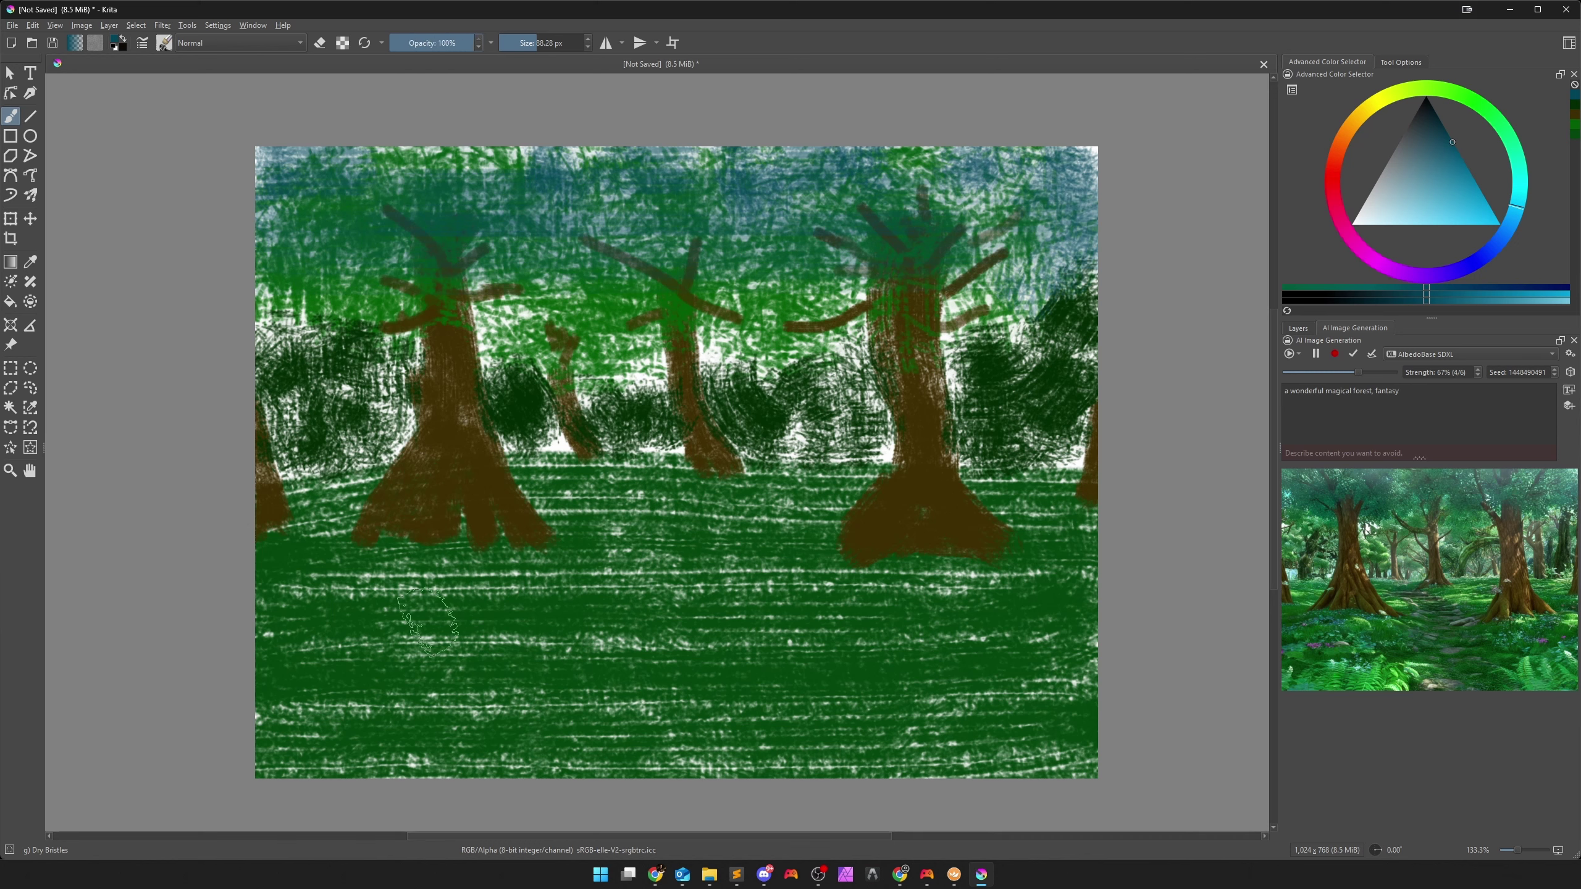
{"action": "left_click", "coordinate": [1465, 161]}
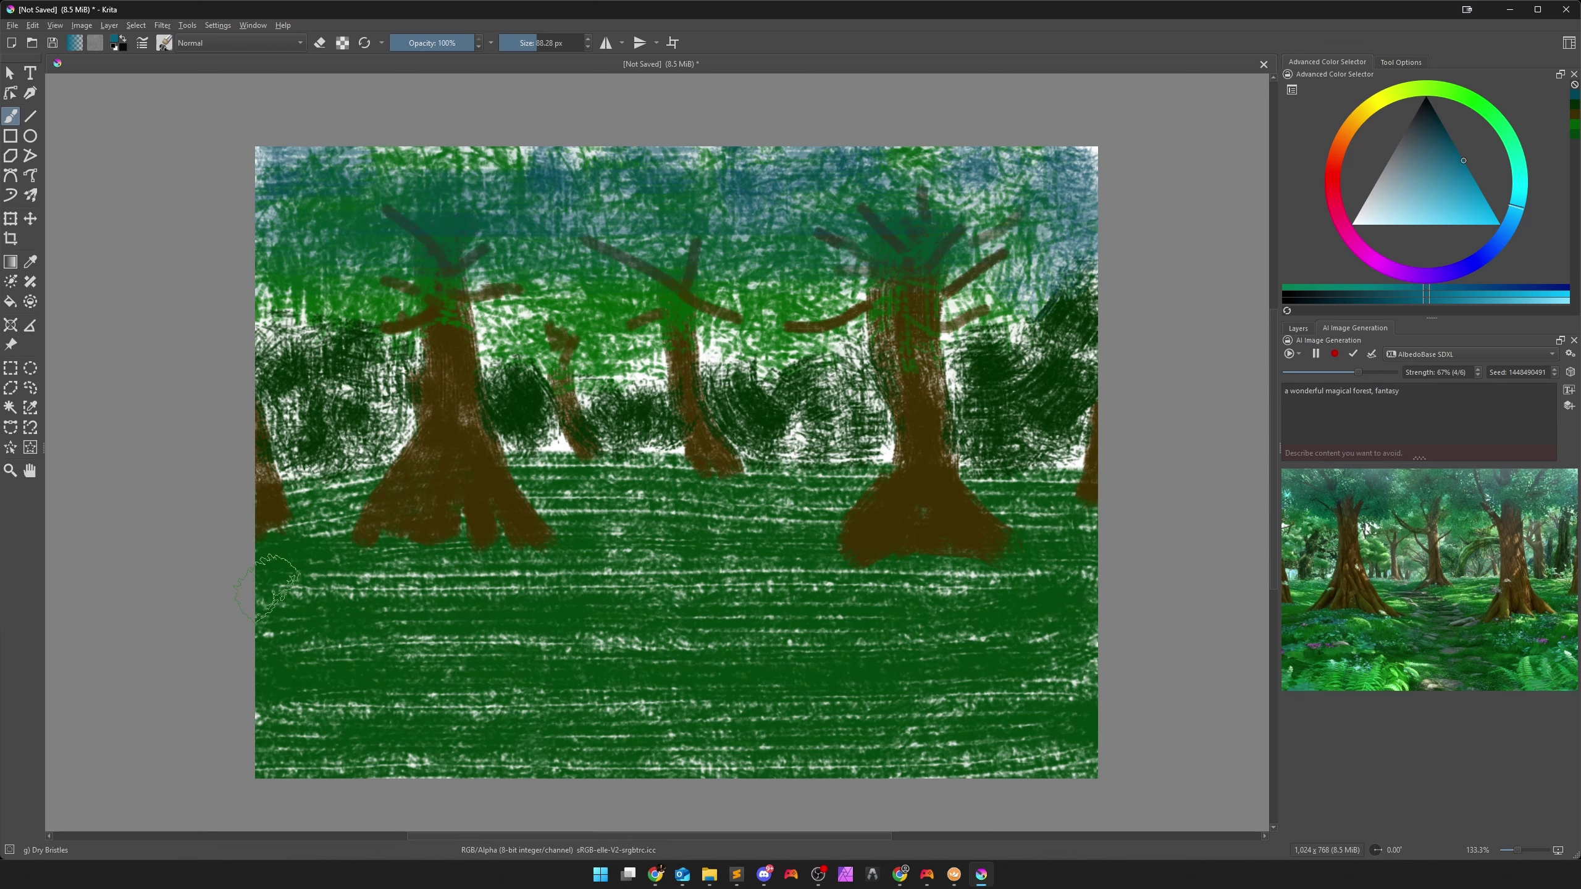
{"action": "left_click_drag", "start_coordinate": [278, 573], "coordinate": [367, 625]}
{"action": "mouse_move", "coordinate": [489, 756]}
{"action": "left_mouse_down"}
{"action": "mouse_move", "coordinate": [389, 641]}
{"action": "mouse_move", "coordinate": [488, 670]}
{"action": "mouse_move", "coordinate": [367, 588]}
{"action": "mouse_move", "coordinate": [262, 654]}
{"action": "mouse_move", "coordinate": [423, 766]}
{"action": "mouse_move", "coordinate": [330, 691]}
{"action": "mouse_move", "coordinate": [405, 747]}
{"action": "mouse_move", "coordinate": [342, 735]}
{"action": "mouse_move", "coordinate": [277, 595]}
{"action": "mouse_move", "coordinate": [287, 679]}
{"action": "mouse_move", "coordinate": [482, 756]}
{"action": "mouse_move", "coordinate": [473, 694]}
{"action": "mouse_move", "coordinate": [459, 752]}
{"action": "mouse_move", "coordinate": [398, 753]}
{"action": "mouse_move", "coordinate": [563, 757]}
{"action": "left_mouse_up"}
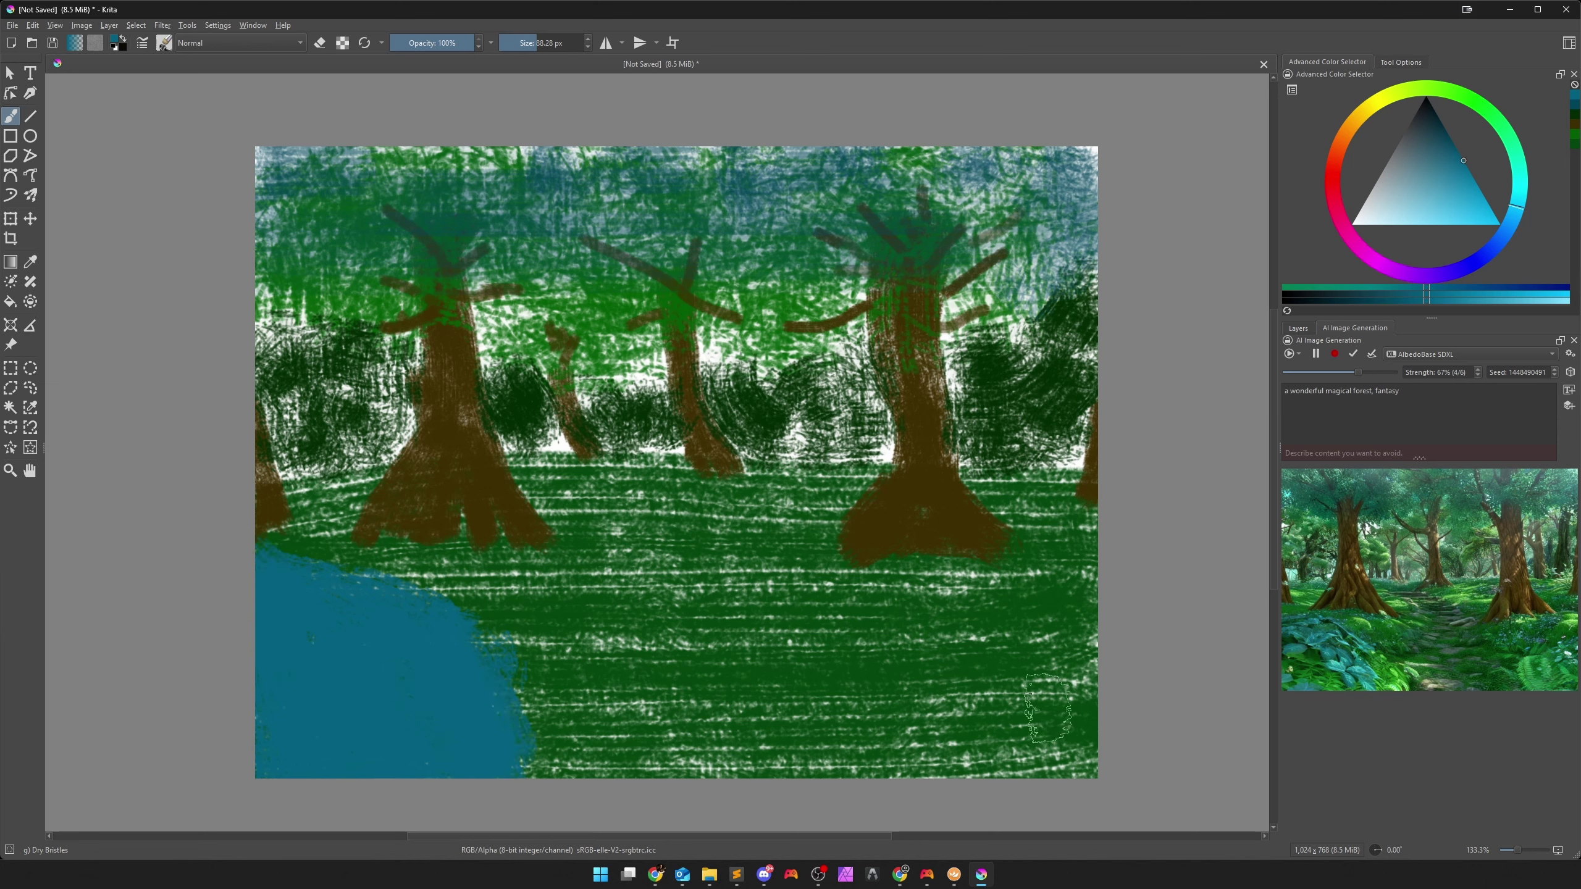
{"action": "mouse_move", "coordinate": [518, 656]}
{"action": "left_mouse_down"}
{"action": "mouse_move", "coordinate": [482, 633]}
{"action": "mouse_move", "coordinate": [596, 733]}
{"action": "mouse_move", "coordinate": [513, 723]}
{"action": "mouse_move", "coordinate": [594, 782]}
{"action": "mouse_move", "coordinate": [498, 685]}
{"action": "left_mouse_up"}
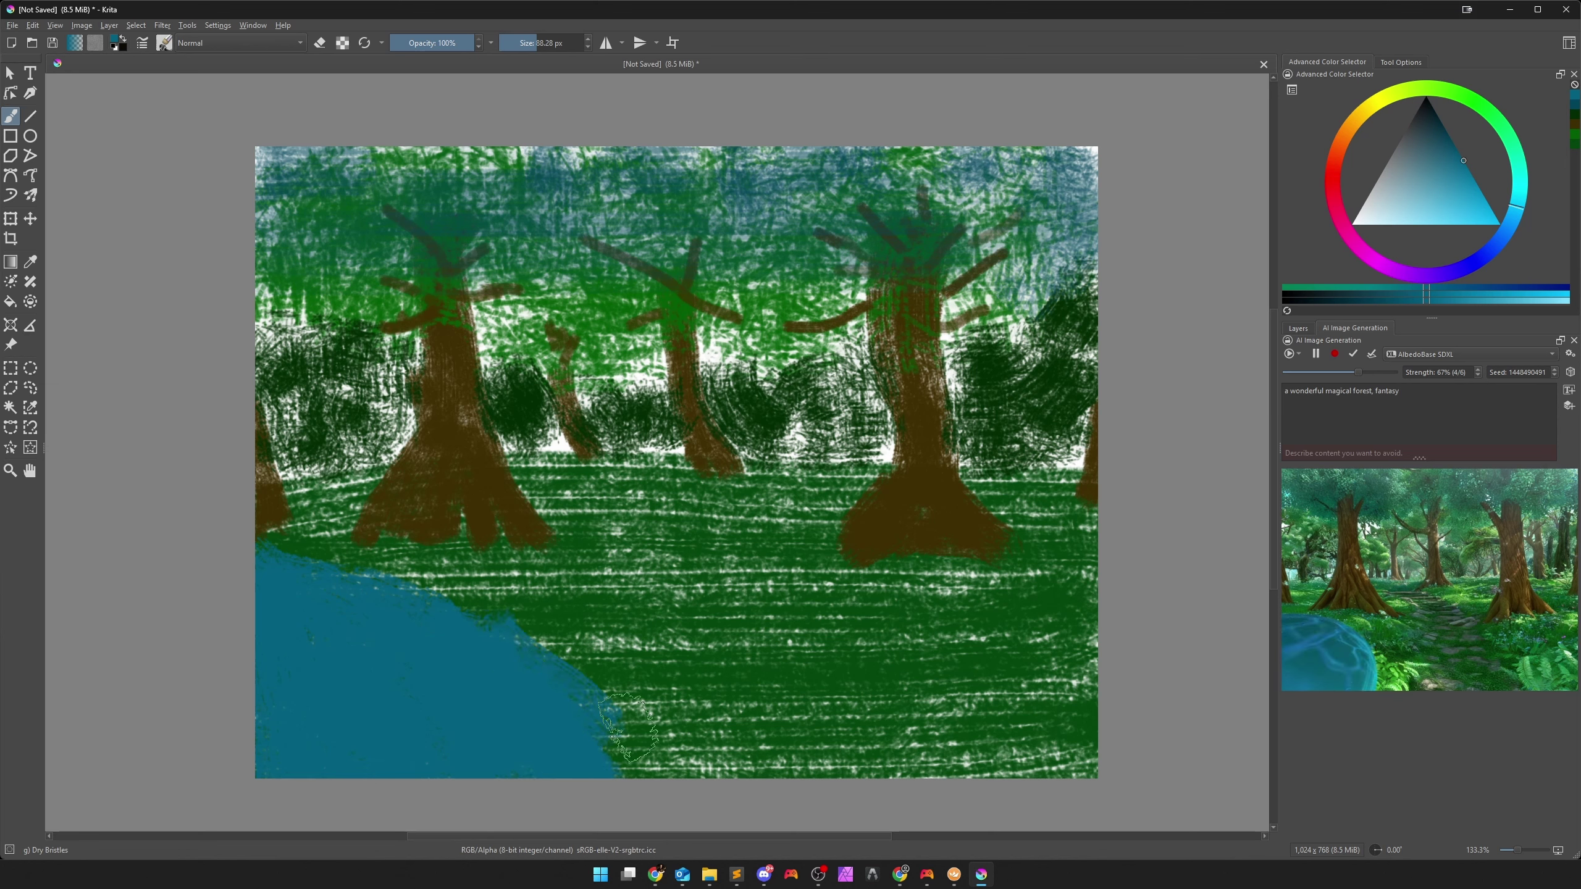
Paint a blue stream from the pond up to the horizon between the trees with a brush about 38 px wide.
{"action": "left_click", "coordinate": [458, 43]}
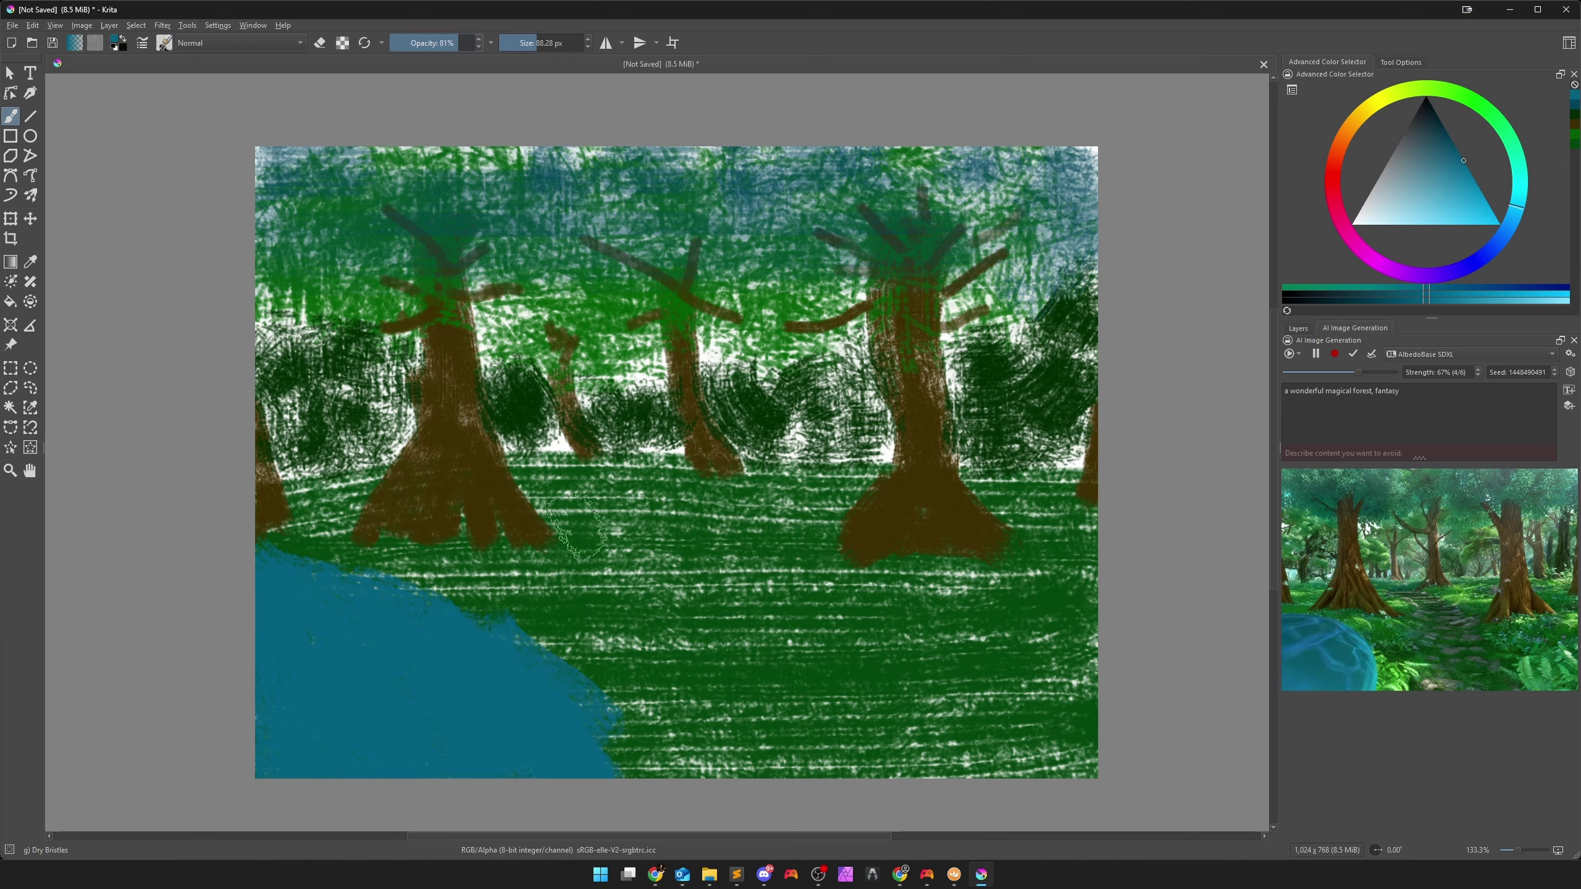
{"action": "left_click", "coordinate": [527, 43]}
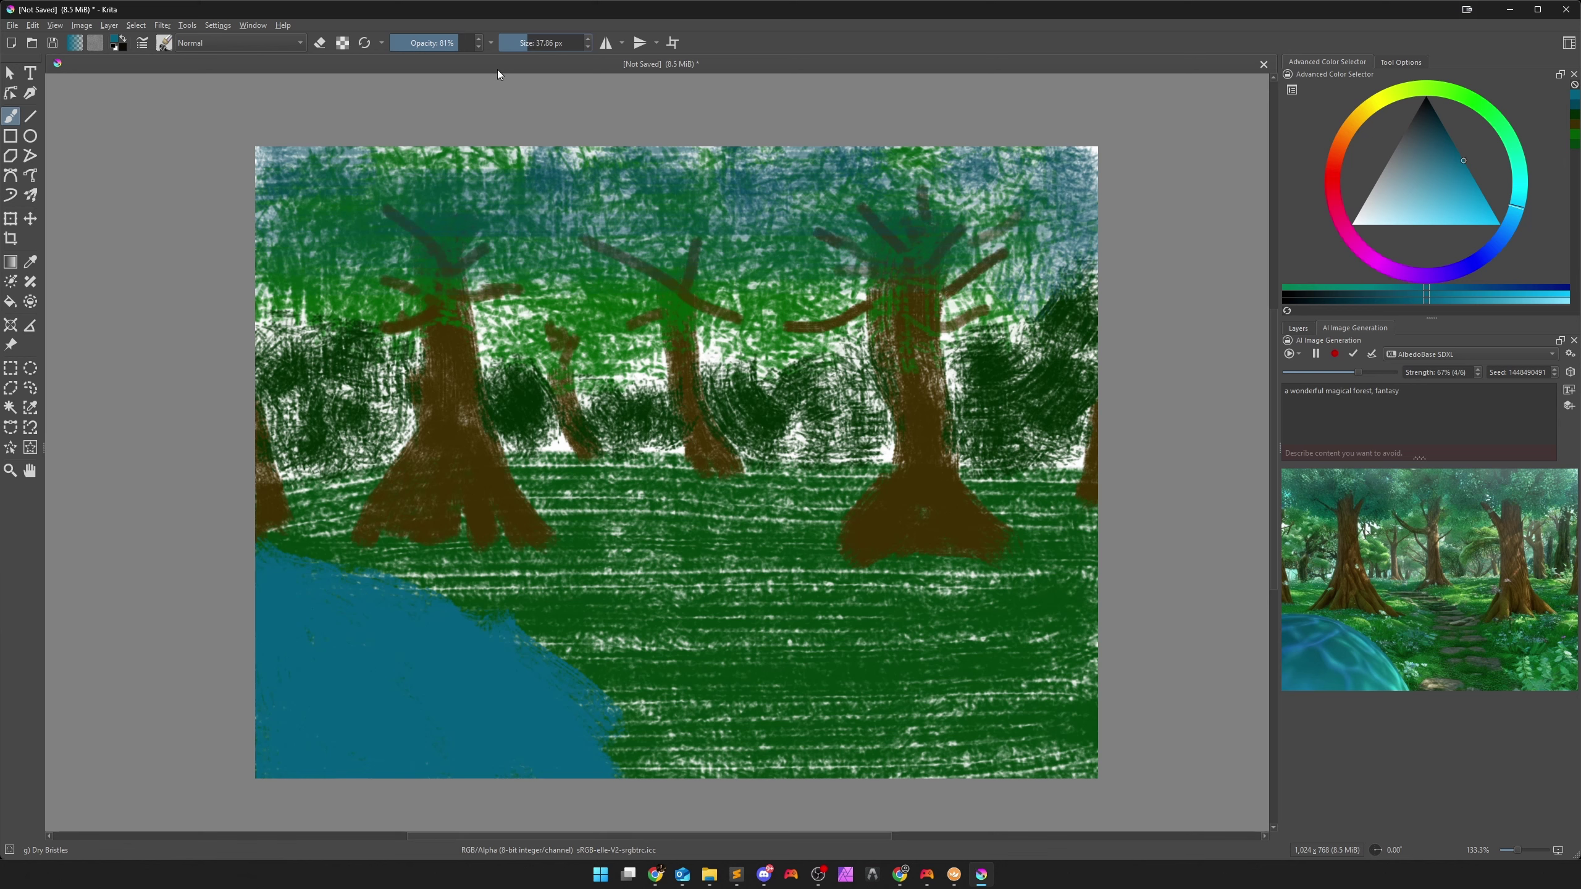
{"action": "mouse_move", "coordinate": [635, 461]}
{"action": "left_mouse_down"}
{"action": "mouse_move", "coordinate": [586, 562]}
{"action": "mouse_move", "coordinate": [536, 606]}
{"action": "mouse_move", "coordinate": [467, 623]}
{"action": "mouse_move", "coordinate": [650, 471]}
{"action": "mouse_move", "coordinate": [542, 653]}
{"action": "mouse_move", "coordinate": [549, 611]}
{"action": "mouse_move", "coordinate": [504, 662]}
{"action": "mouse_move", "coordinate": [560, 598]}
{"action": "mouse_move", "coordinate": [546, 643]}
{"action": "mouse_move", "coordinate": [479, 633]}
{"action": "left_mouse_up"}
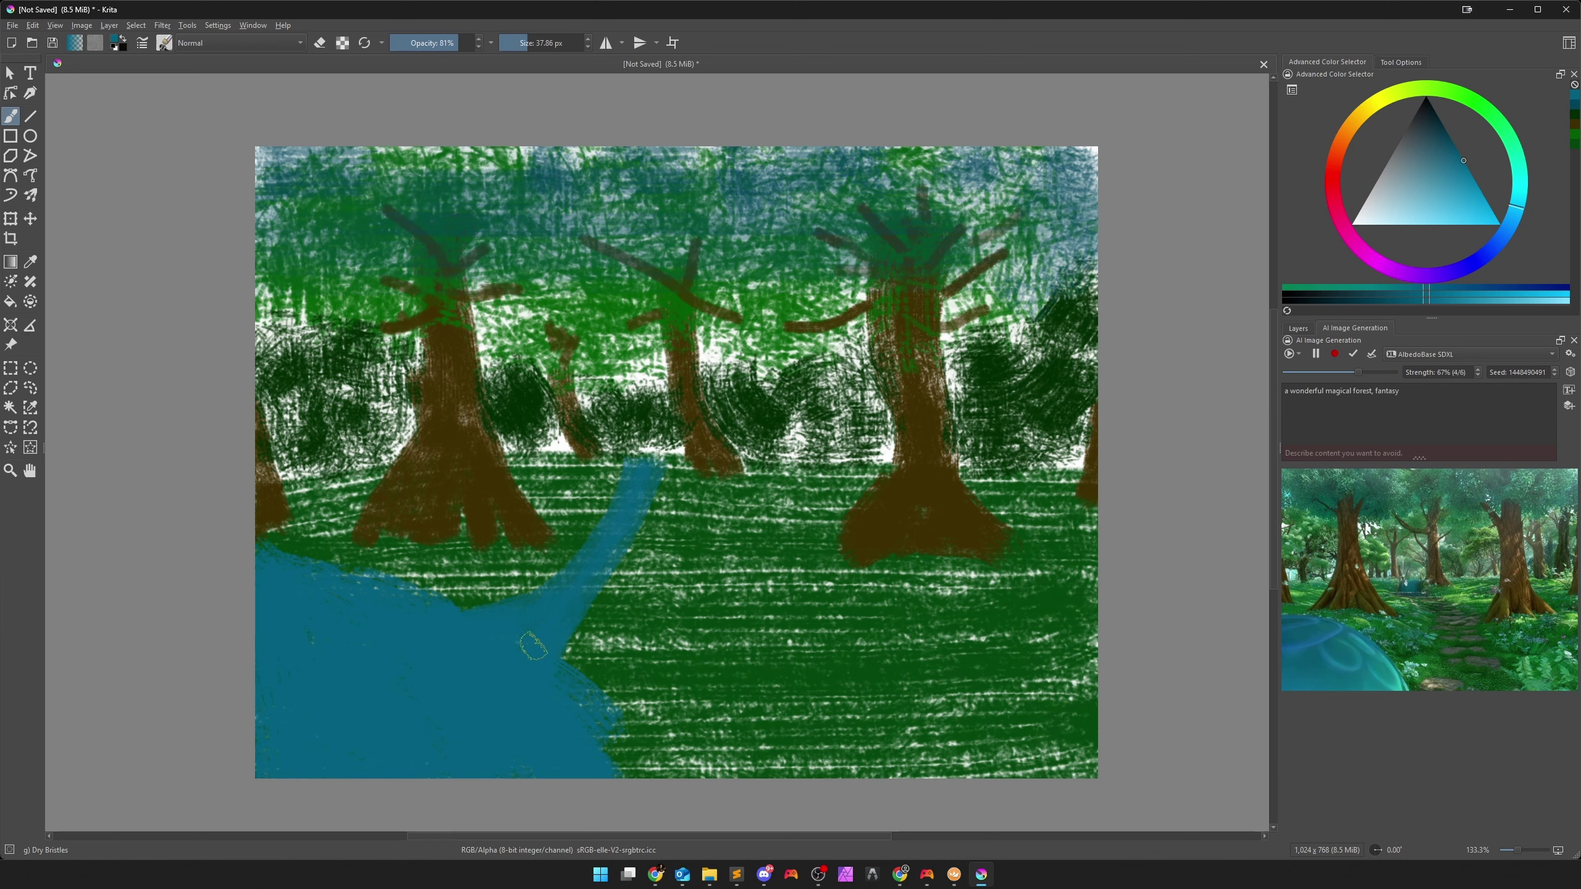
{"action": "left_click_drag", "start_coordinate": [645, 462], "coordinate": [647, 452]}
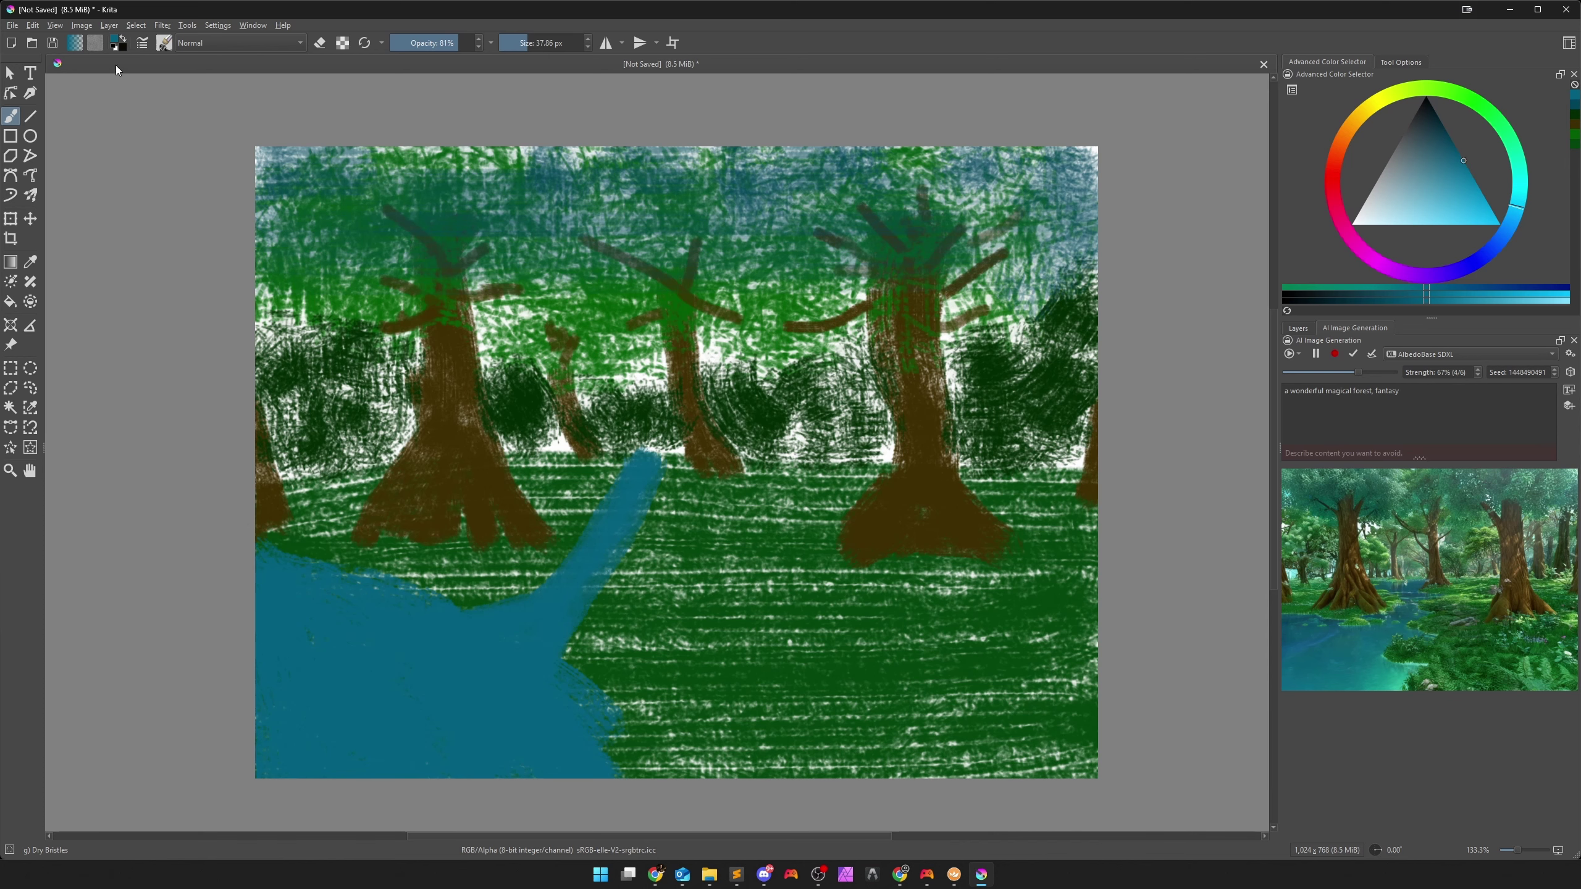
Copy the live-generated forest image onto a new layer and pause live generation.
{"action": "left_click", "coordinate": [10, 73]}
{"action": "left_click", "coordinate": [1372, 355]}
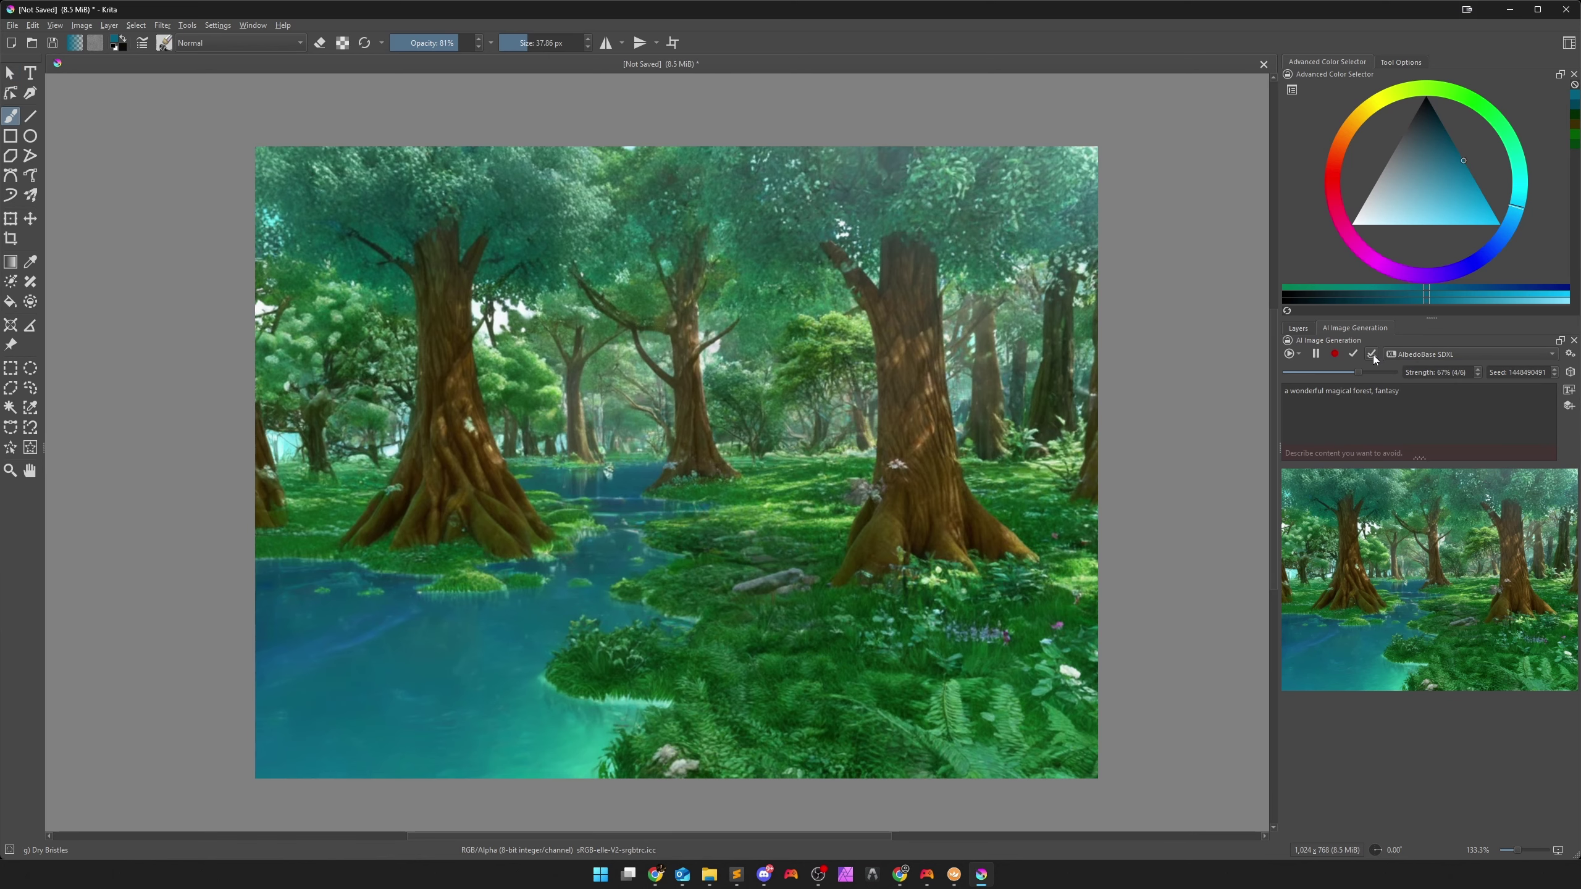
{"action": "left_click", "coordinate": [1317, 355]}
{"action": "left_click", "coordinate": [1300, 330]}
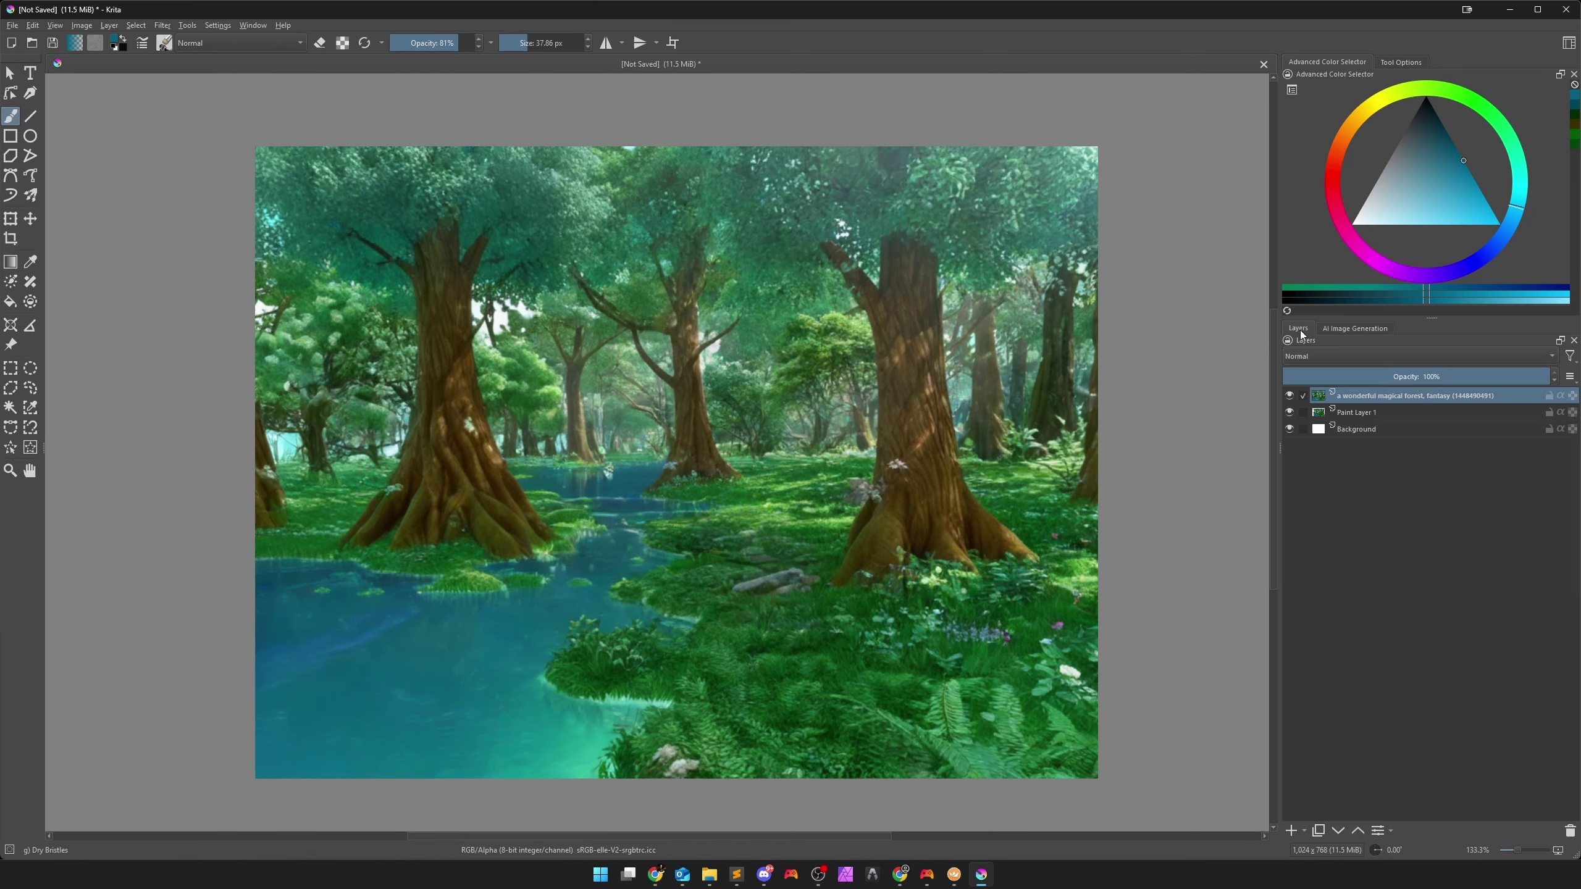
Hide Paint Layer 1 beneath the generated forest image and add an empty paint layer on top.
{"action": "left_click", "coordinate": [1290, 396]}
{"action": "left_click", "coordinate": [1289, 396]}
{"action": "left_click", "coordinate": [1289, 396]}
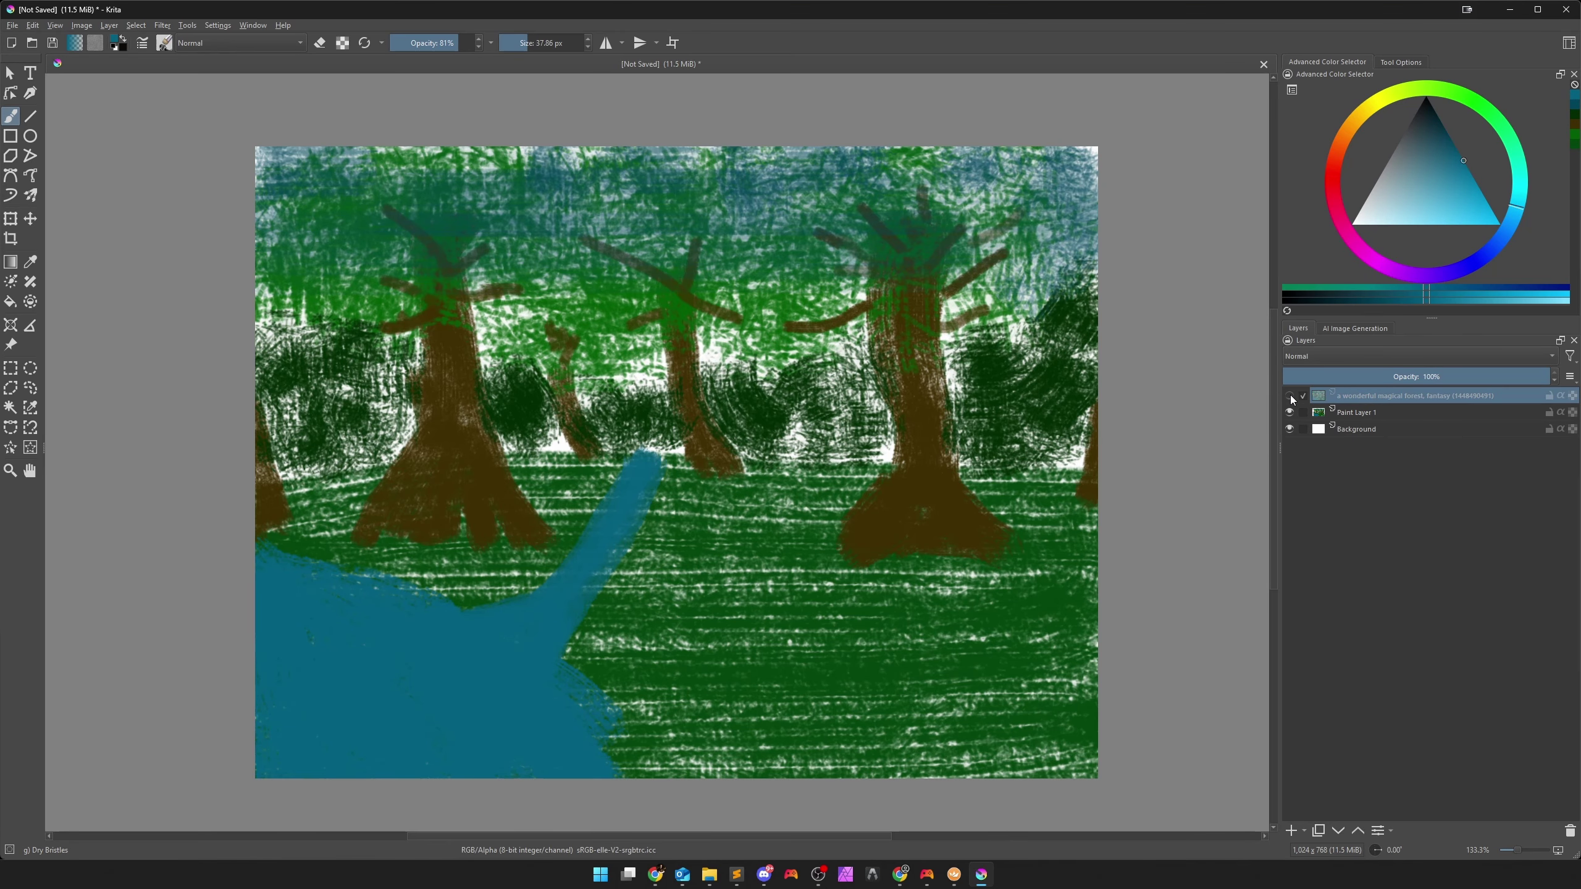
{"action": "left_click", "coordinate": [1290, 396]}
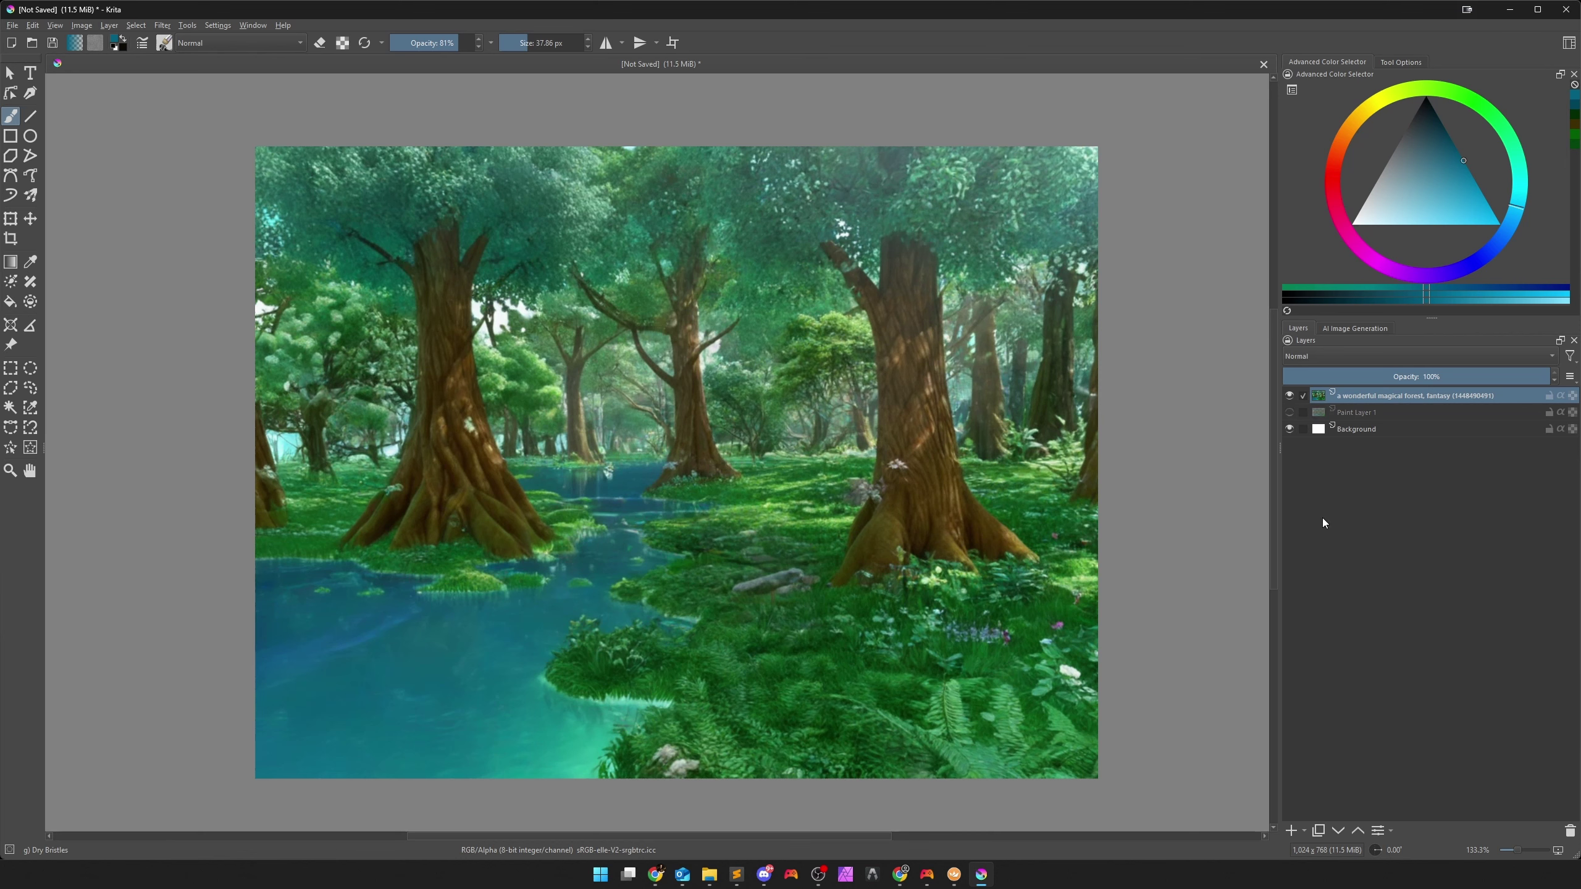
{"action": "left_click", "coordinate": [1291, 831]}
Change the prompt to "an unicorn standing in a wonderful magical forest, fantasy" and resume live generation.
{"action": "left_click", "coordinate": [1353, 329]}
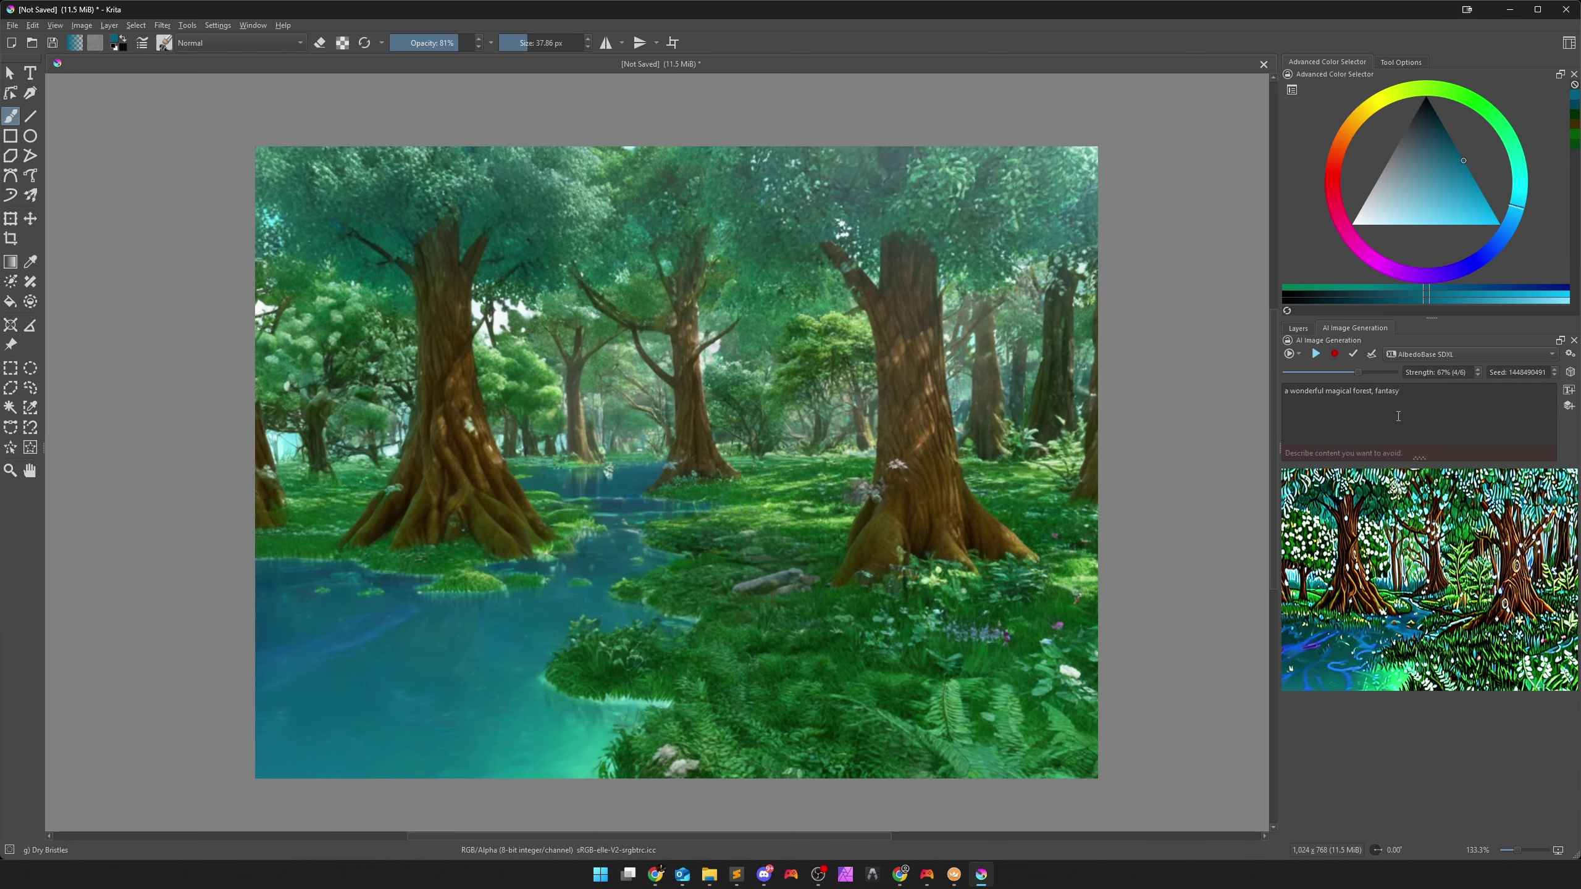
{"action": "left_click", "coordinate": [1289, 401]}
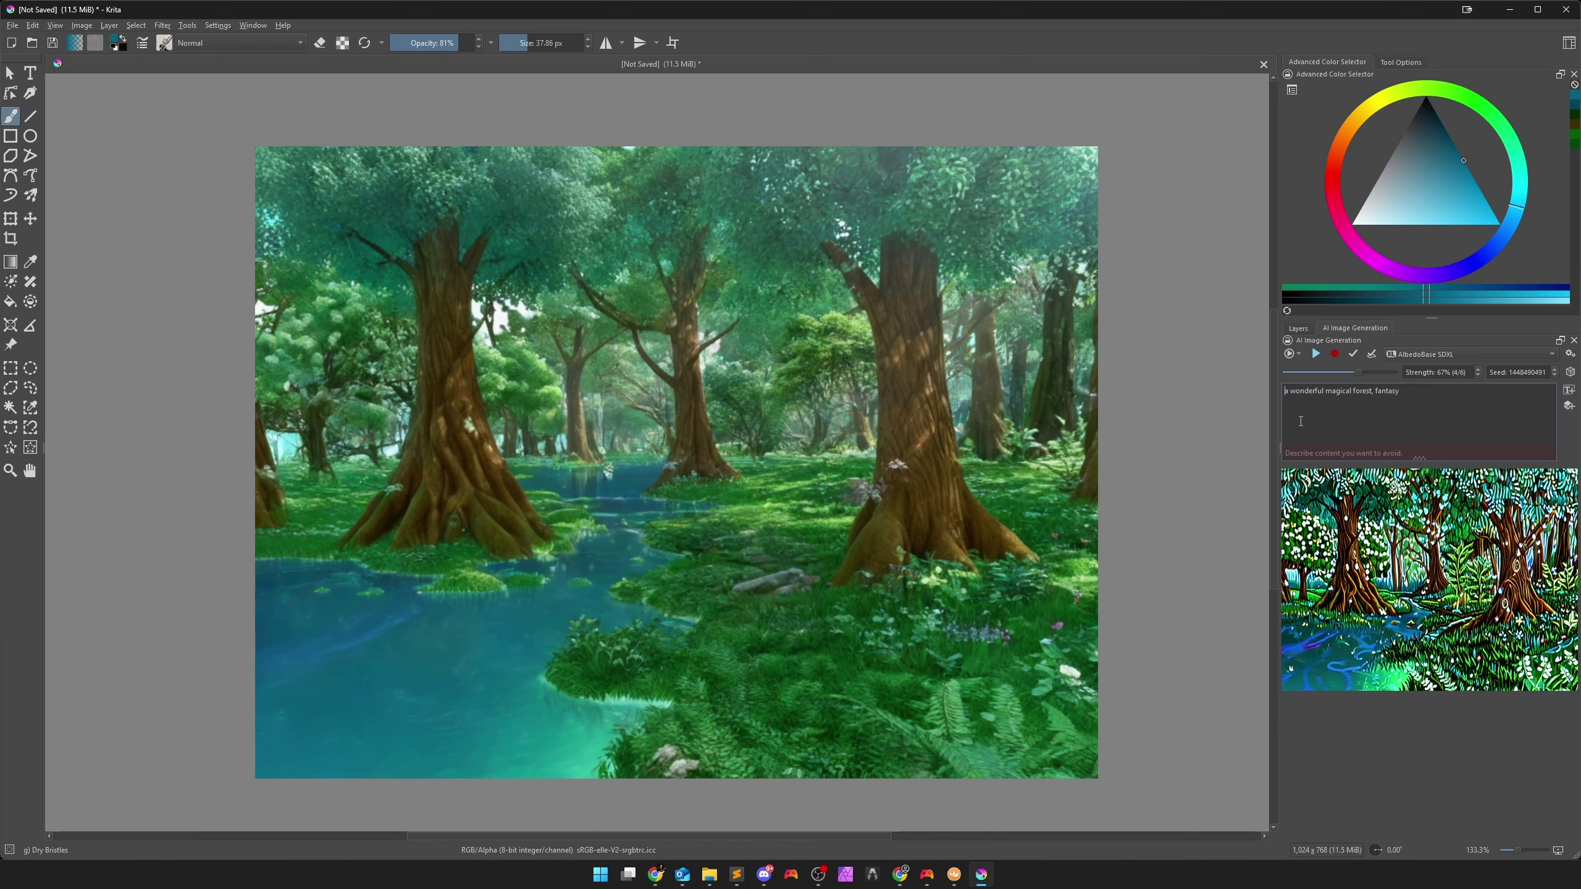
{"action": "type", "text": "n unicorn standing in"}
{"action": "left_click", "coordinate": [1317, 357]}
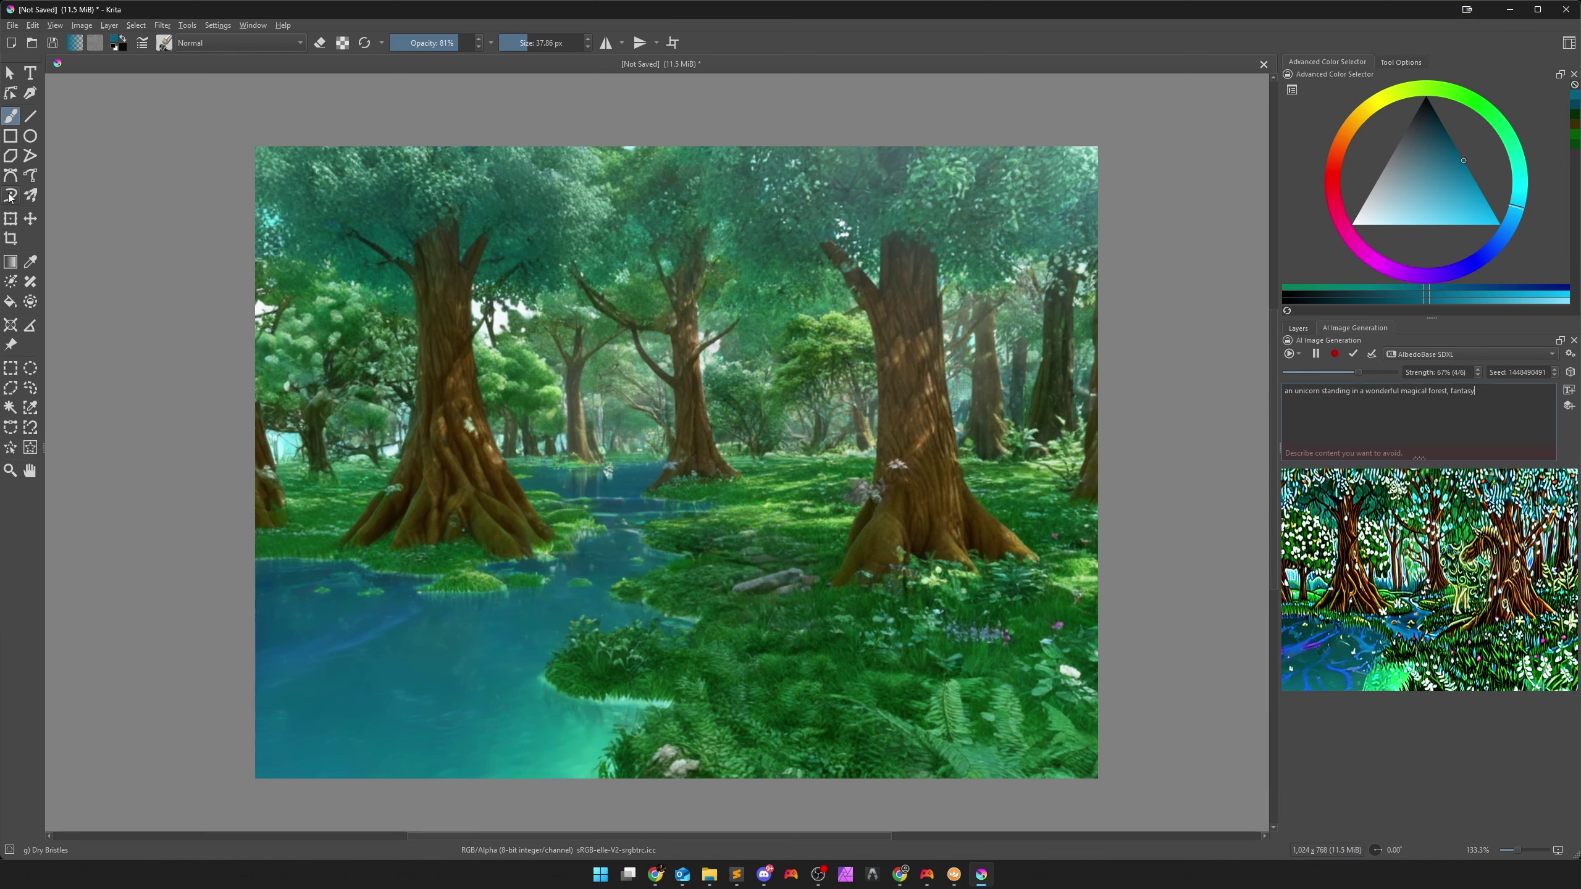
Paint the unicorn's head, body and tail in near-white on the grass by the large tree, at 100% opacity with a brush about 30 px wide.
{"action": "left_click", "coordinate": [1350, 215]}
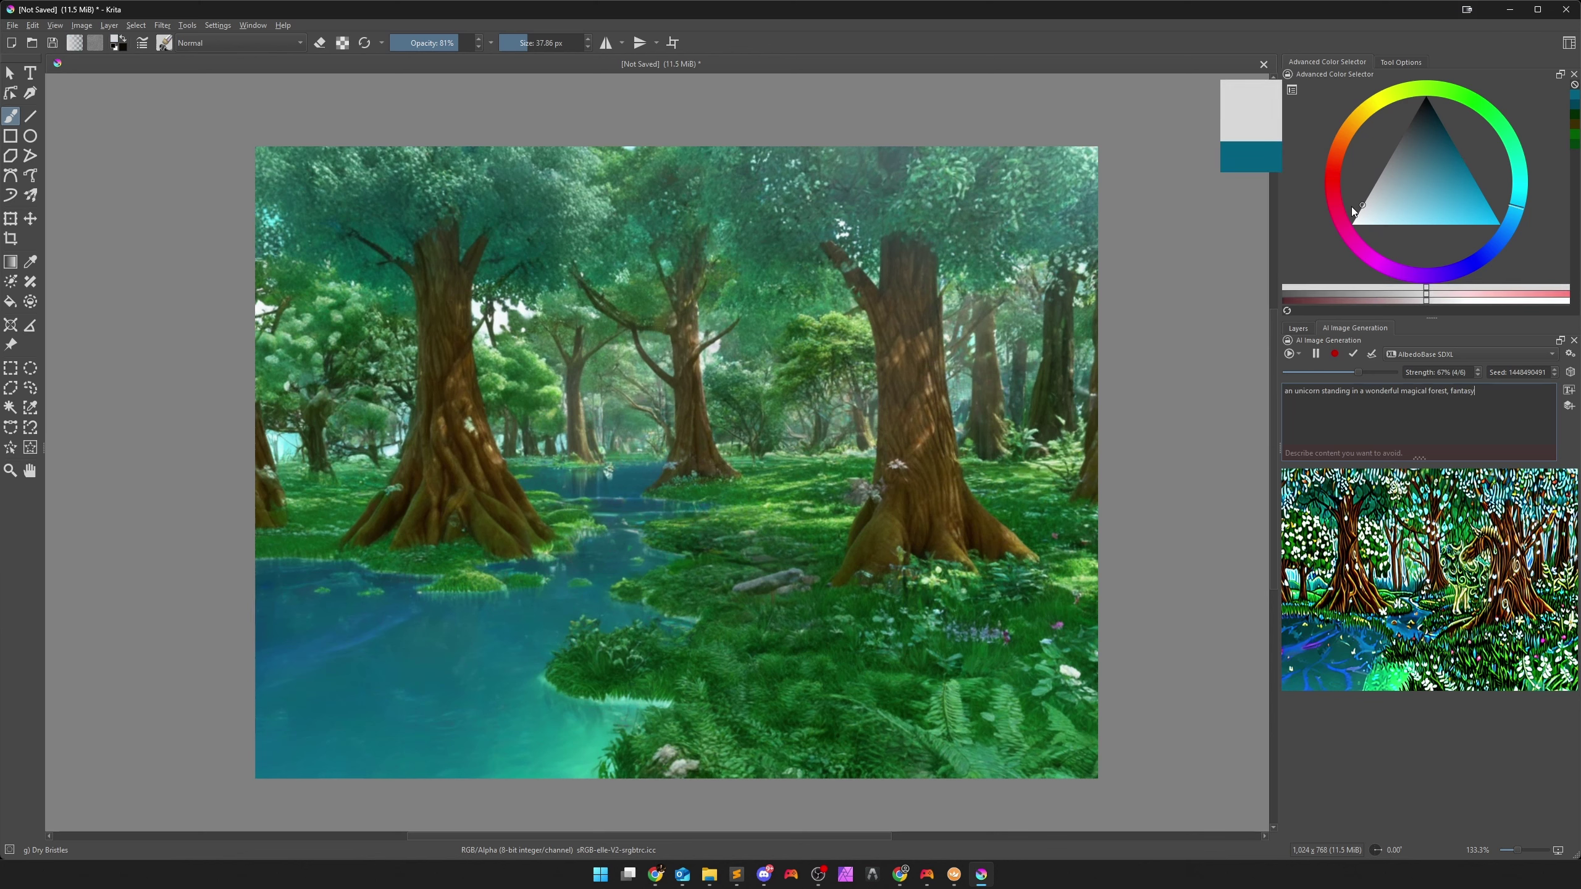
{"action": "left_click_drag", "start_coordinate": [1349, 215], "coordinate": [1342, 210]}
{"action": "left_click", "coordinate": [470, 43]}
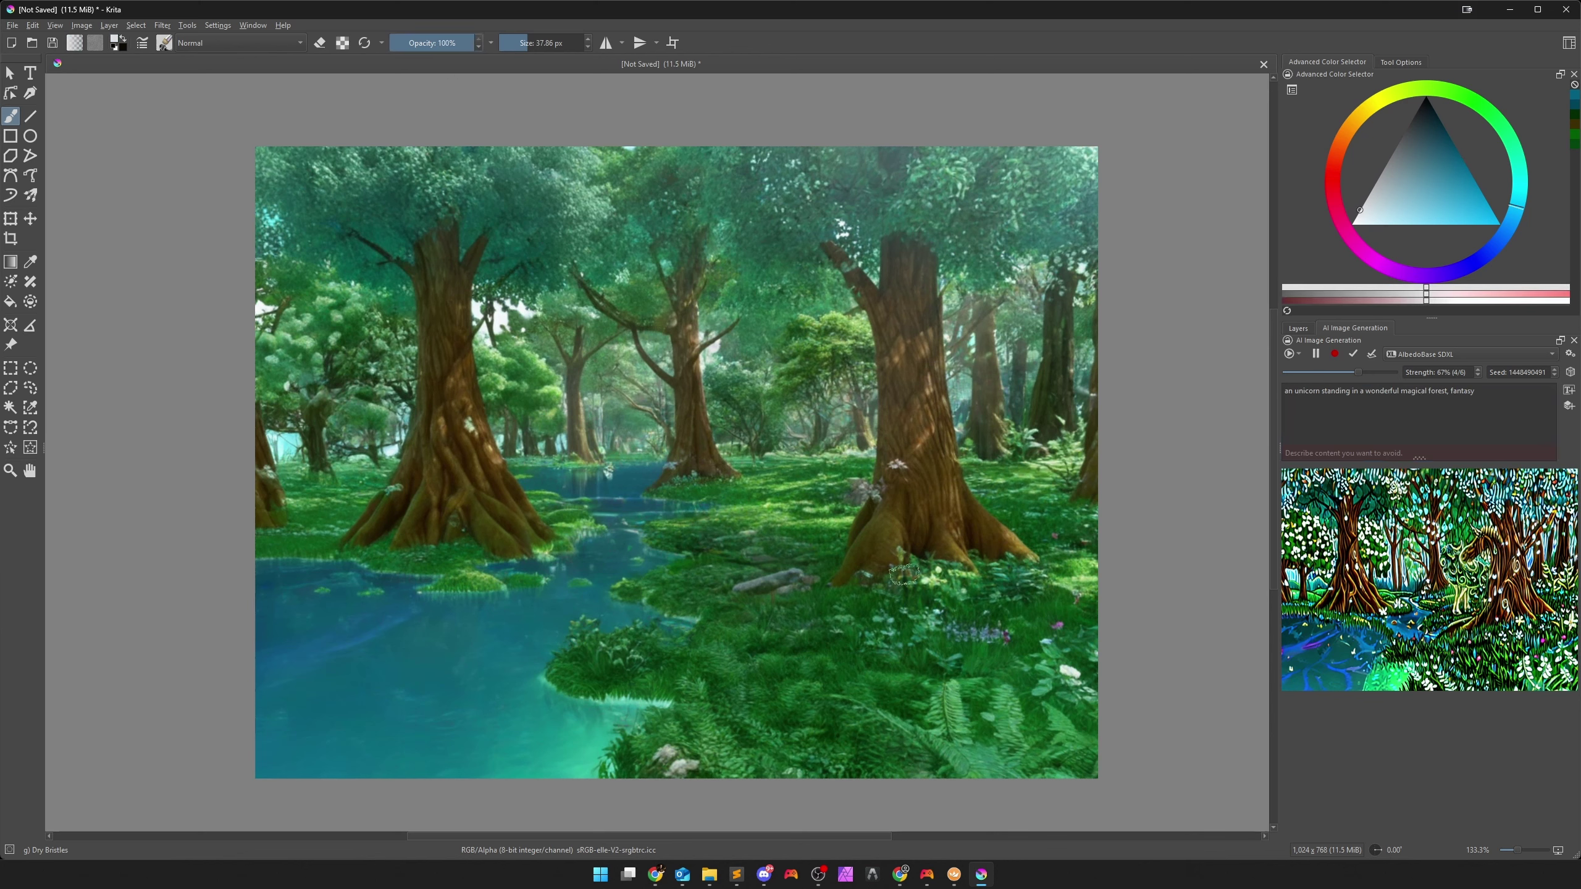
{"action": "left_click_drag", "start_coordinate": [529, 48], "coordinate": [533, 46]}
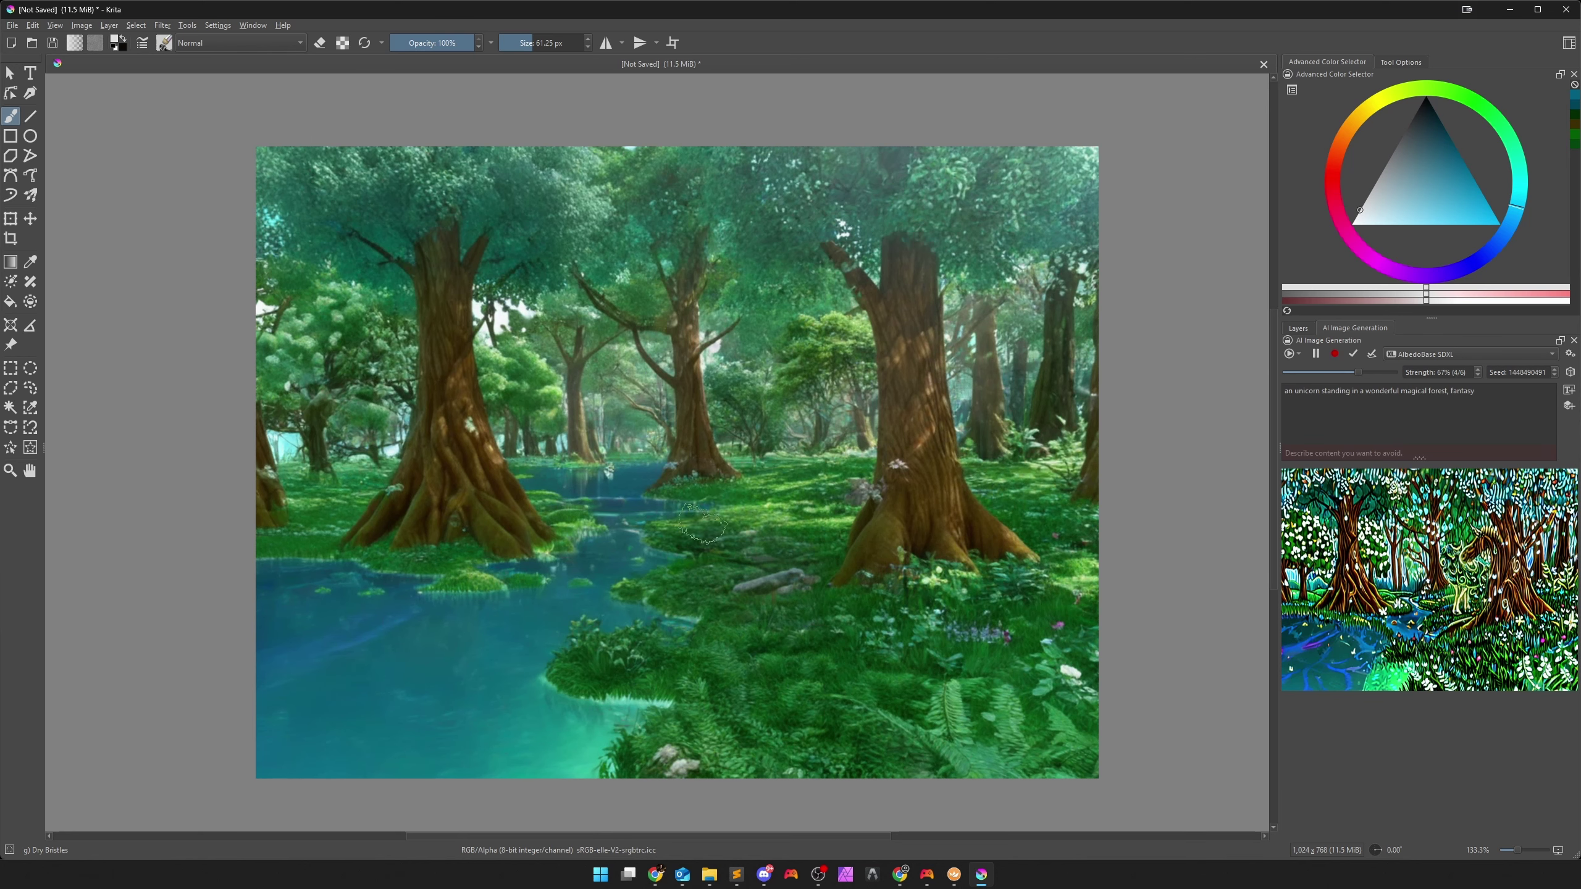
{"action": "left_click_drag", "start_coordinate": [534, 44], "coordinate": [526, 44]}
{"action": "scroll", "coordinate": [750, 570], "scroll_direction": "up", "scroll_amount": 1}
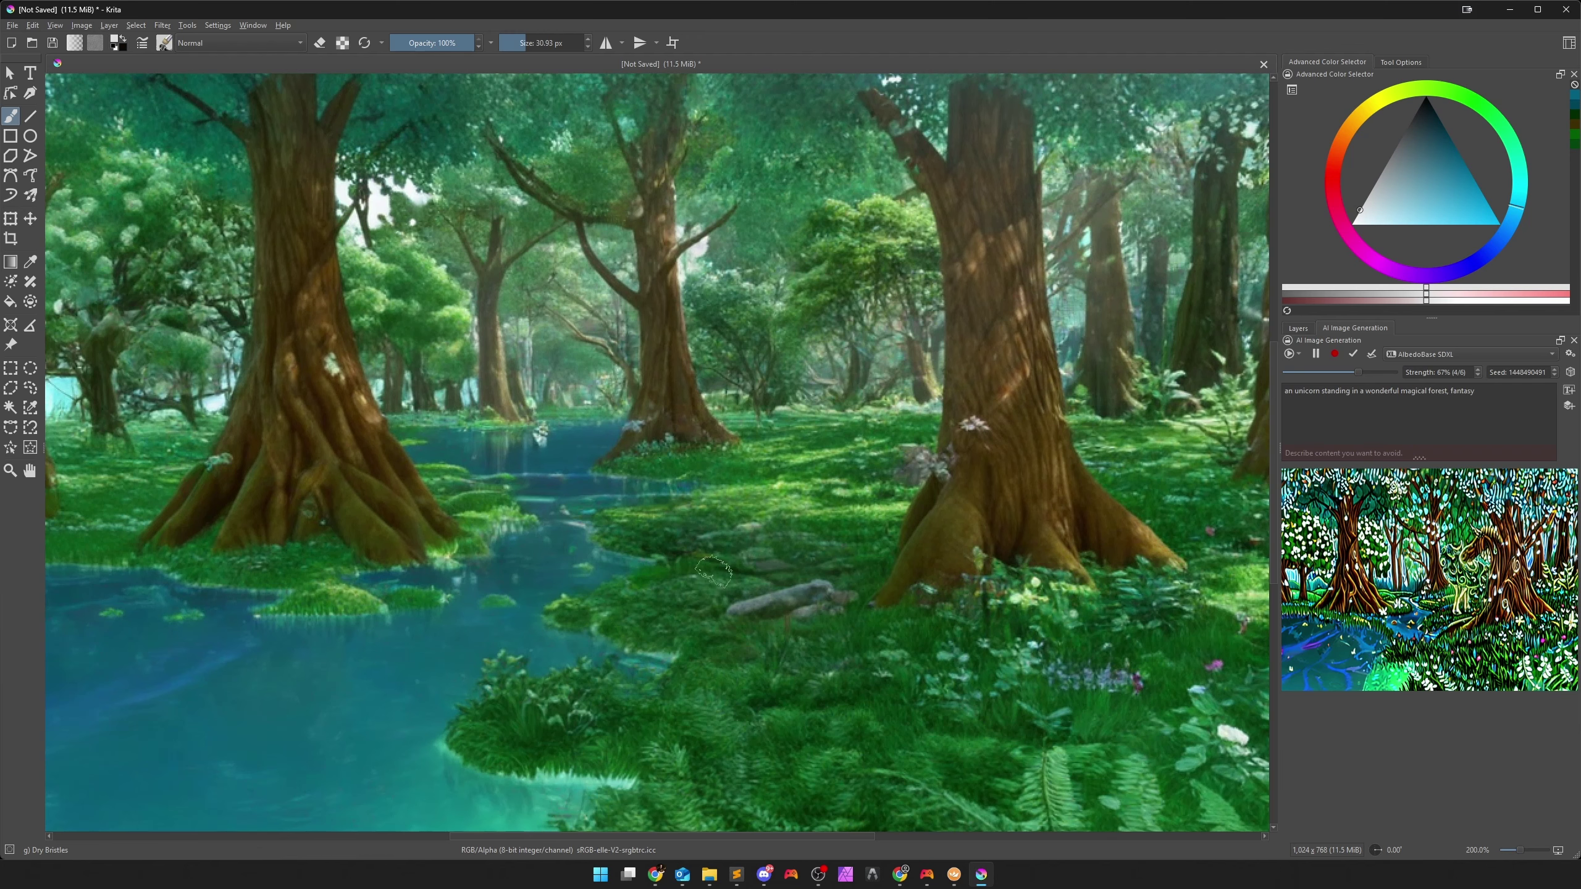
{"action": "scroll", "coordinate": [703, 595], "scroll_direction": "down", "scroll_amount": 1}
{"action": "scroll", "coordinate": [856, 594], "scroll_direction": "right", "scroll_amount": 2}
{"action": "scroll", "coordinate": [728, 561], "scroll_direction": "up", "scroll_amount": 1}
{"action": "scroll", "coordinate": [638, 524], "scroll_direction": "down", "scroll_amount": 1}
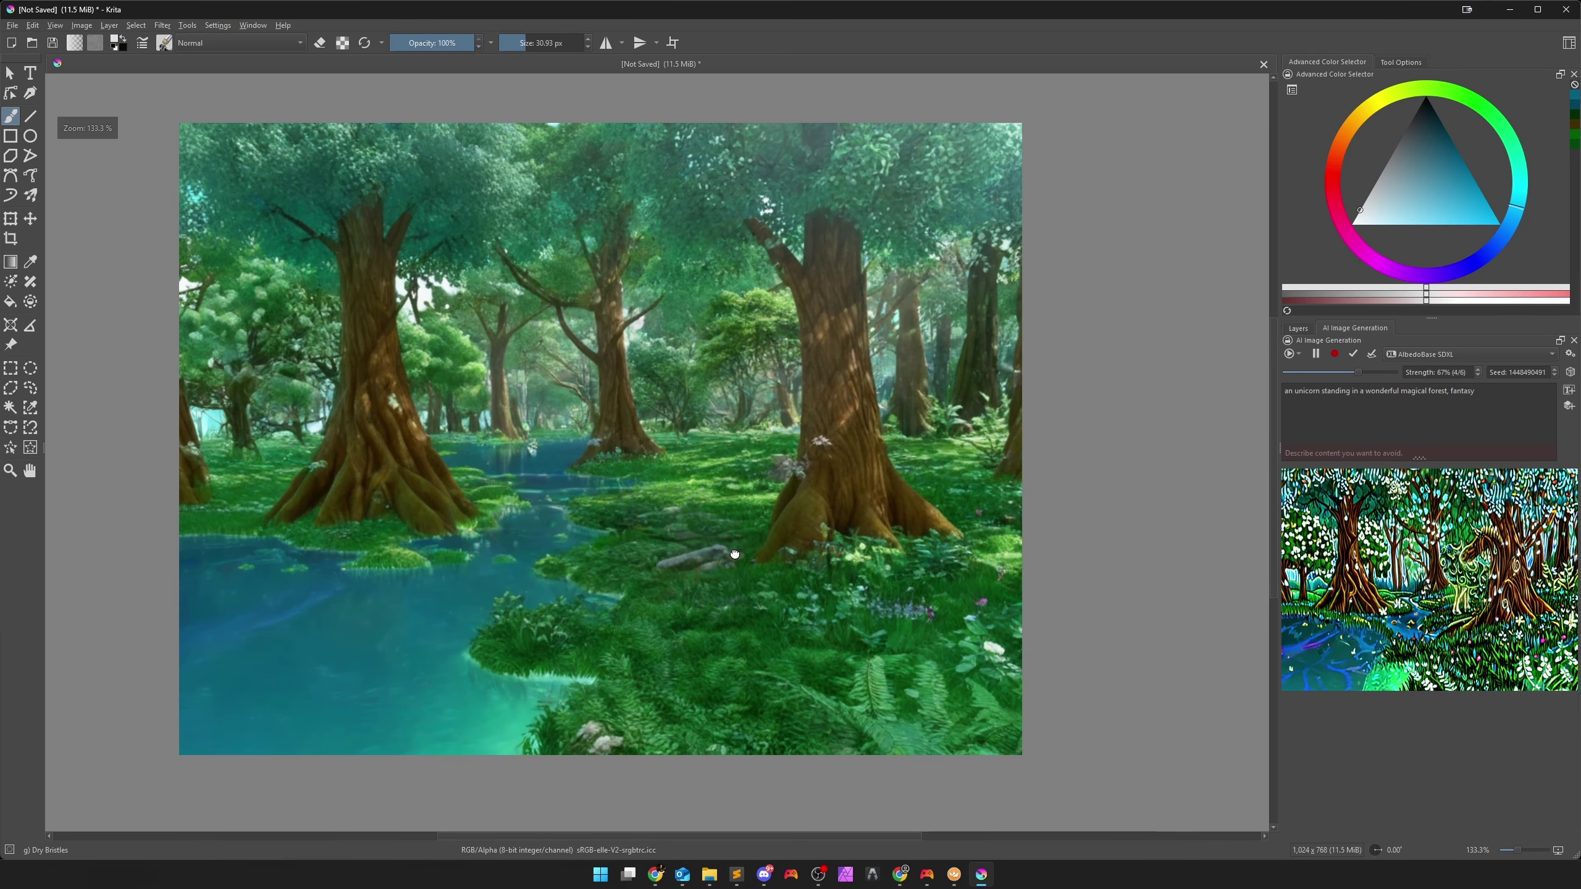
{"action": "mouse_move", "coordinate": [634, 536]}
{"action": "left_mouse_down"}
{"action": "mouse_move", "coordinate": [703, 494]}
{"action": "mouse_move", "coordinate": [725, 528]}
{"action": "mouse_move", "coordinate": [811, 505]}
{"action": "mouse_move", "coordinate": [911, 522]}
{"action": "mouse_move", "coordinate": [731, 523]}
{"action": "left_mouse_up"}
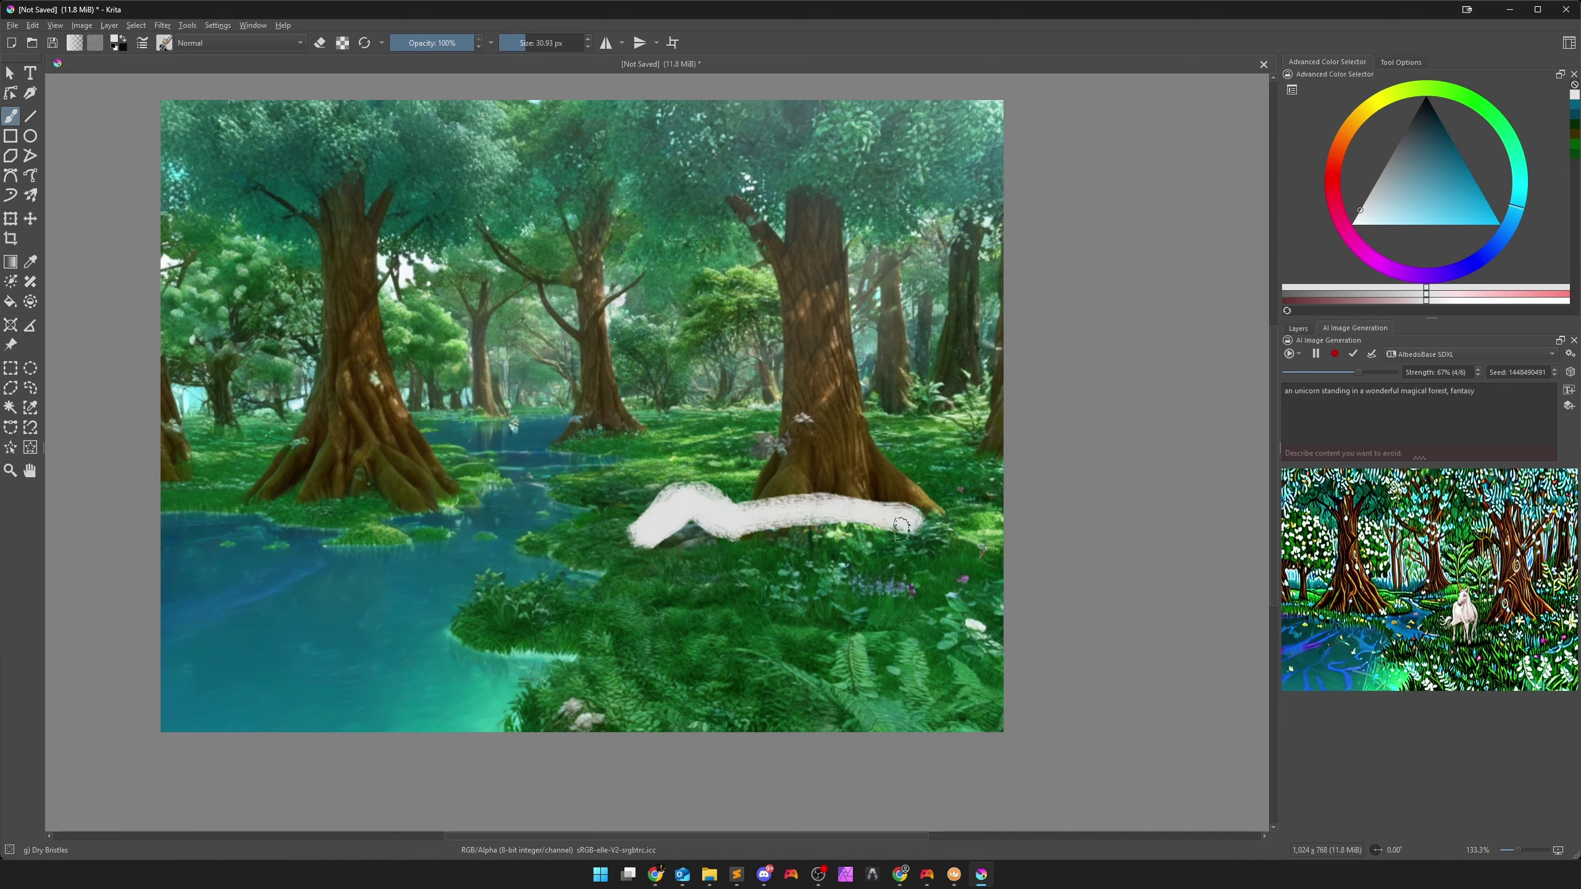
{"action": "mouse_move", "coordinate": [913, 526]}
{"action": "left_mouse_down"}
{"action": "mouse_move", "coordinate": [924, 570]}
{"action": "mouse_move", "coordinate": [772, 583]}
{"action": "mouse_move", "coordinate": [731, 539]}
{"action": "mouse_move", "coordinate": [912, 543]}
{"action": "mouse_move", "coordinate": [749, 561]}
{"action": "mouse_move", "coordinate": [890, 547]}
{"action": "mouse_move", "coordinate": [803, 551]}
{"action": "mouse_move", "coordinate": [812, 584]}
{"action": "mouse_move", "coordinate": [772, 542]}
{"action": "mouse_move", "coordinate": [925, 529]}
{"action": "mouse_move", "coordinate": [956, 618]}
{"action": "mouse_move", "coordinate": [928, 553]}
{"action": "mouse_move", "coordinate": [980, 638]}
{"action": "left_mouse_up"}
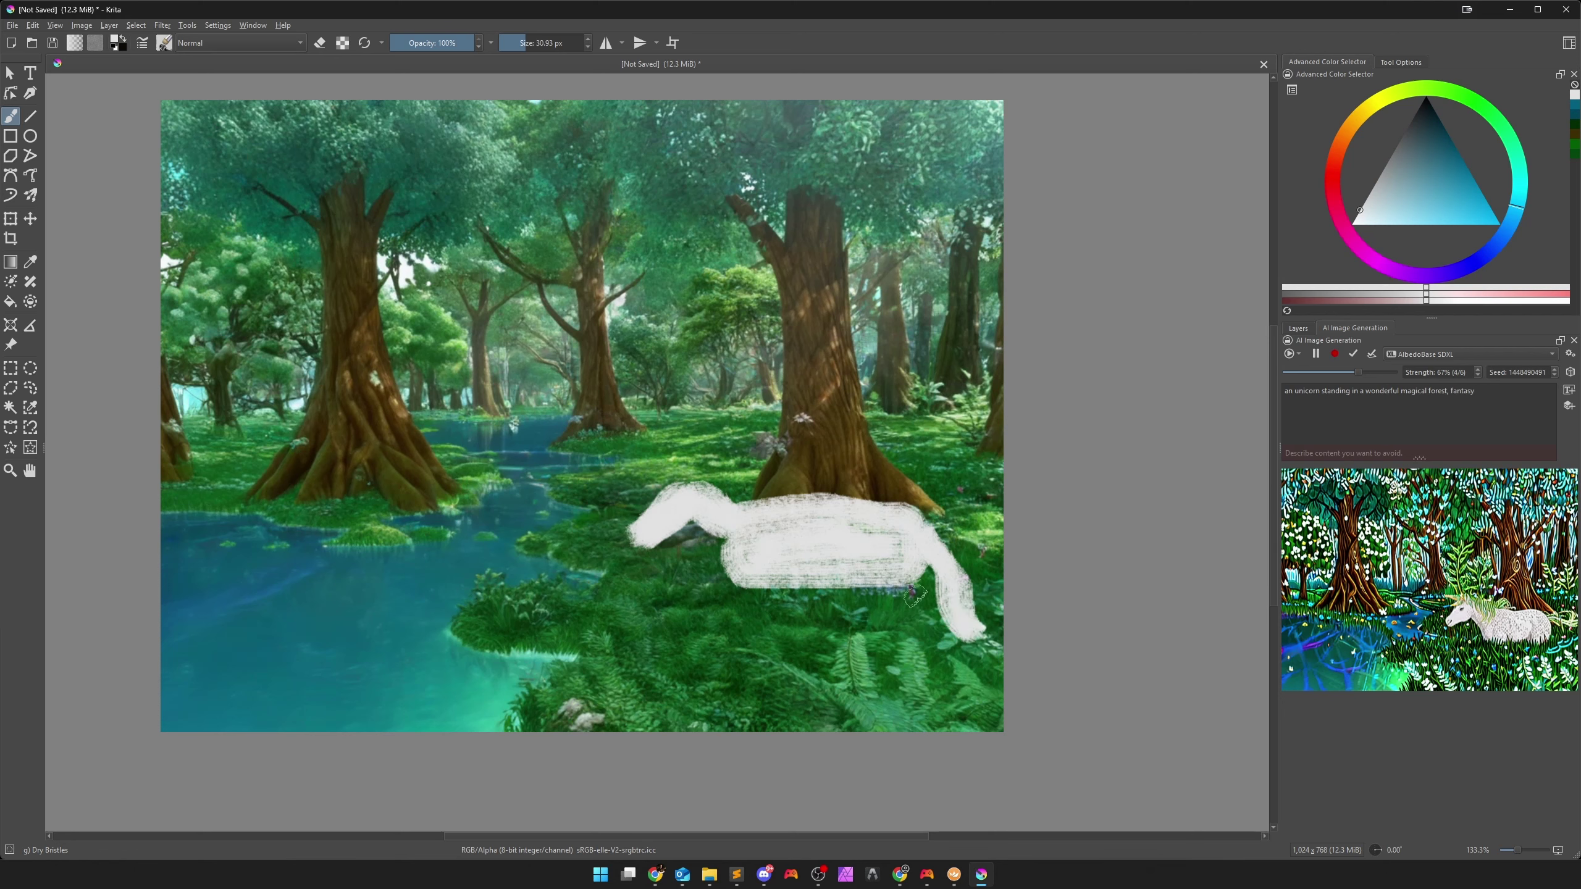
Paint the unicorn's front and hind legs in near-white beneath the body.
{"action": "mouse_move", "coordinate": [906, 588]}
{"action": "left_mouse_down"}
{"action": "mouse_move", "coordinate": [911, 669]}
{"action": "mouse_move", "coordinate": [883, 605]}
{"action": "mouse_move", "coordinate": [872, 678]}
{"action": "left_mouse_up"}
{"action": "left_click_drag", "start_coordinate": [734, 585], "coordinate": [726, 665]}
{"action": "left_click_drag", "start_coordinate": [757, 592], "coordinate": [758, 675]}
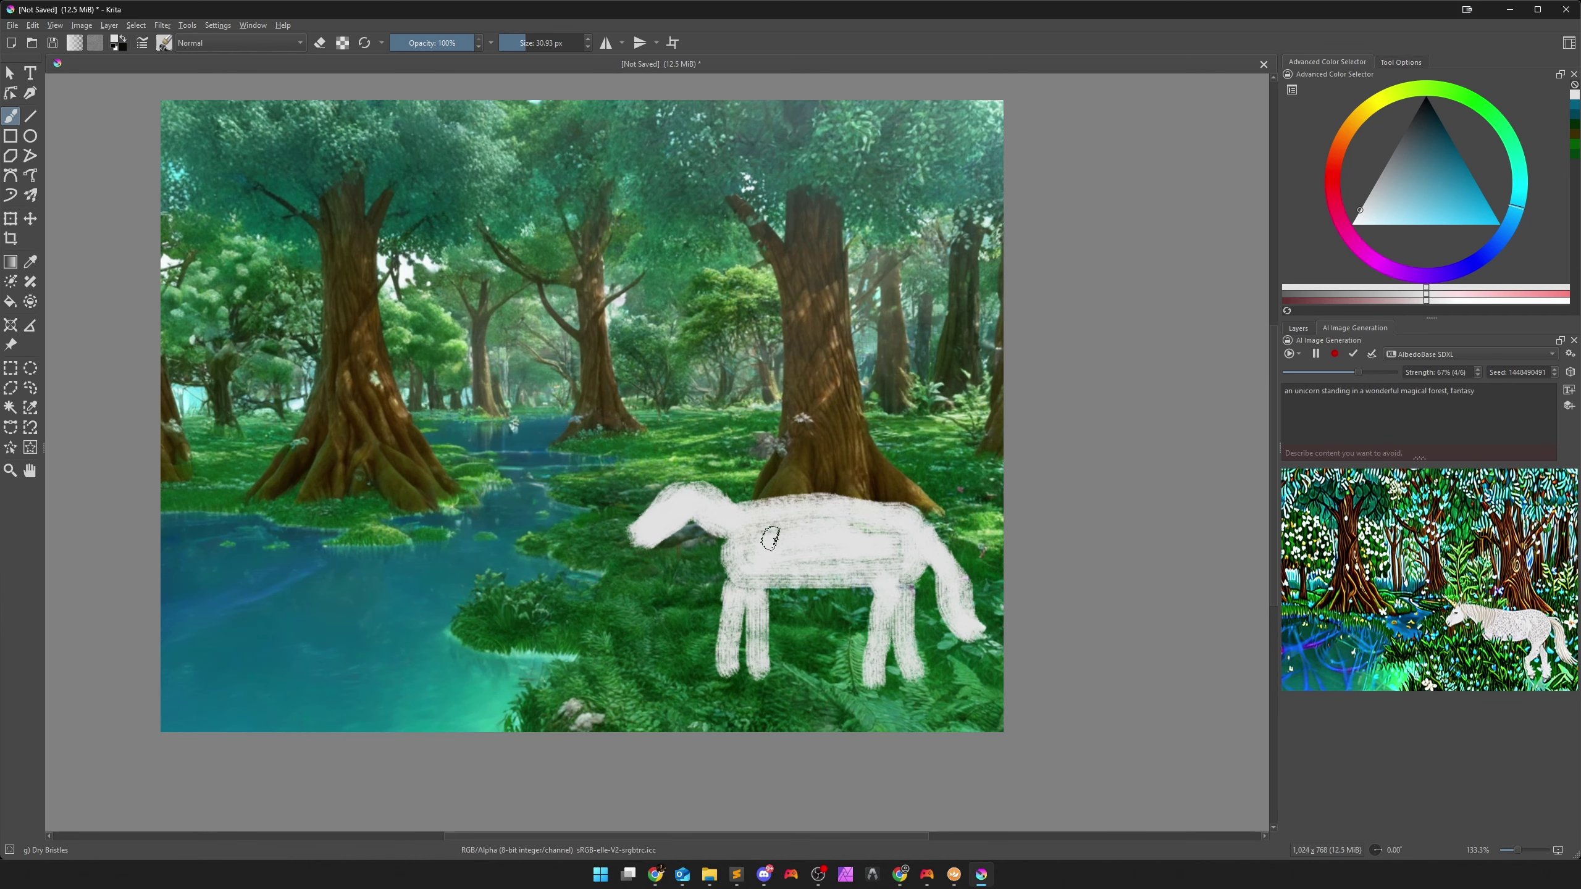
Paint a thin white horn on the unicorn's forehead with a brush about 6 px wide.
{"action": "scroll", "coordinate": [757, 535], "scroll_direction": "up", "scroll_amount": 1}
{"action": "left_click_drag", "start_coordinate": [534, 49], "coordinate": [515, 49]}
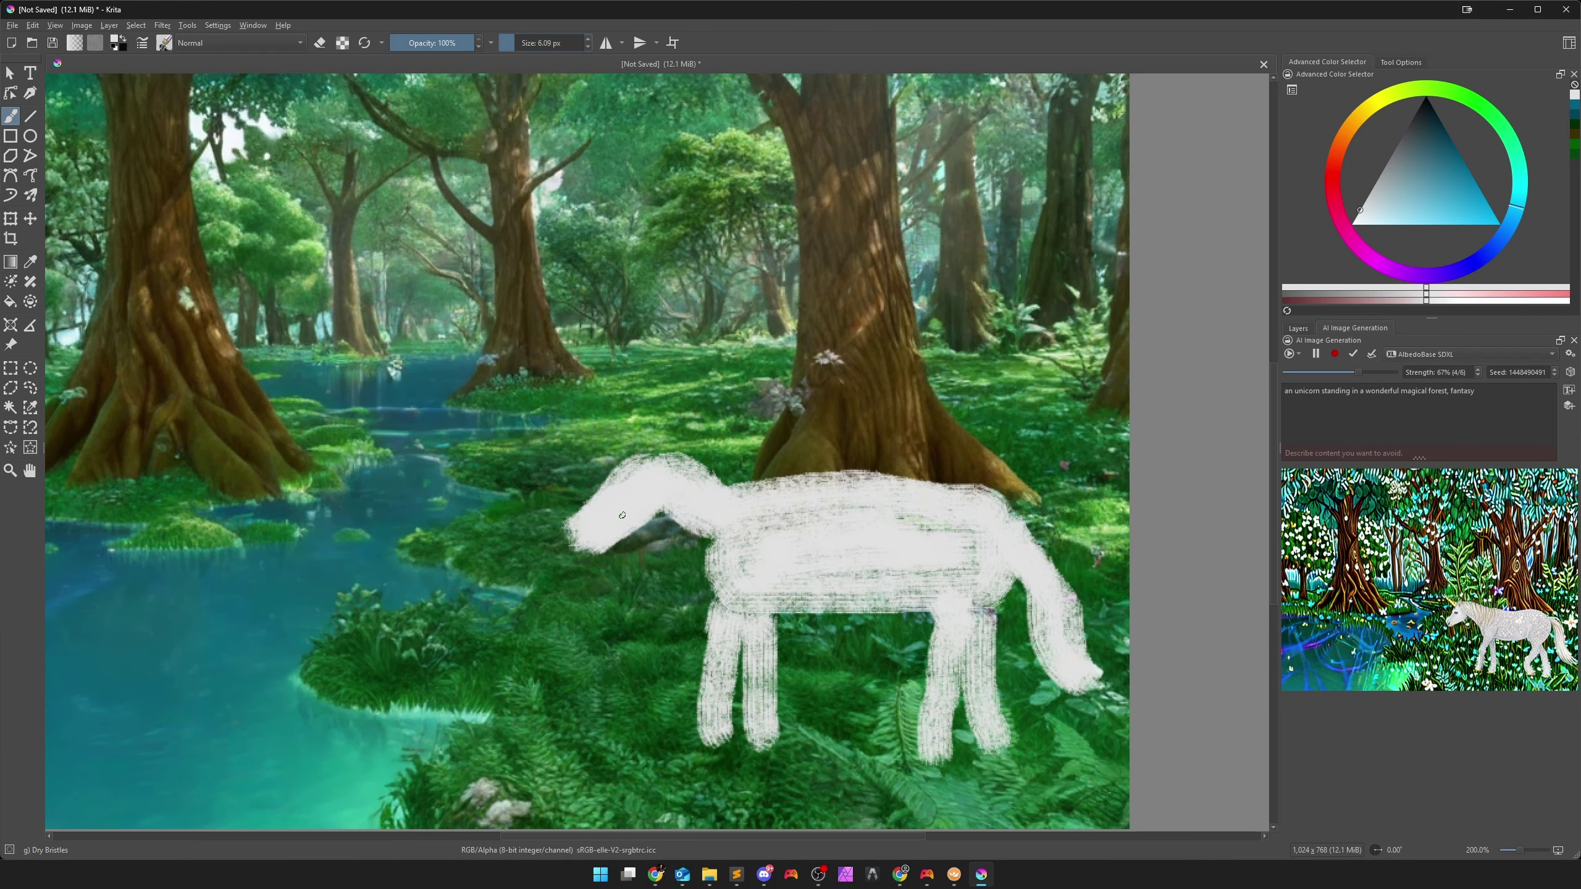
{"action": "mouse_move", "coordinate": [627, 474]}
{"action": "left_mouse_down"}
{"action": "mouse_move", "coordinate": [594, 427]}
{"action": "mouse_move", "coordinate": [620, 473]}
{"action": "mouse_move", "coordinate": [596, 426]}
{"action": "mouse_move", "coordinate": [621, 478]}
{"action": "left_mouse_up"}
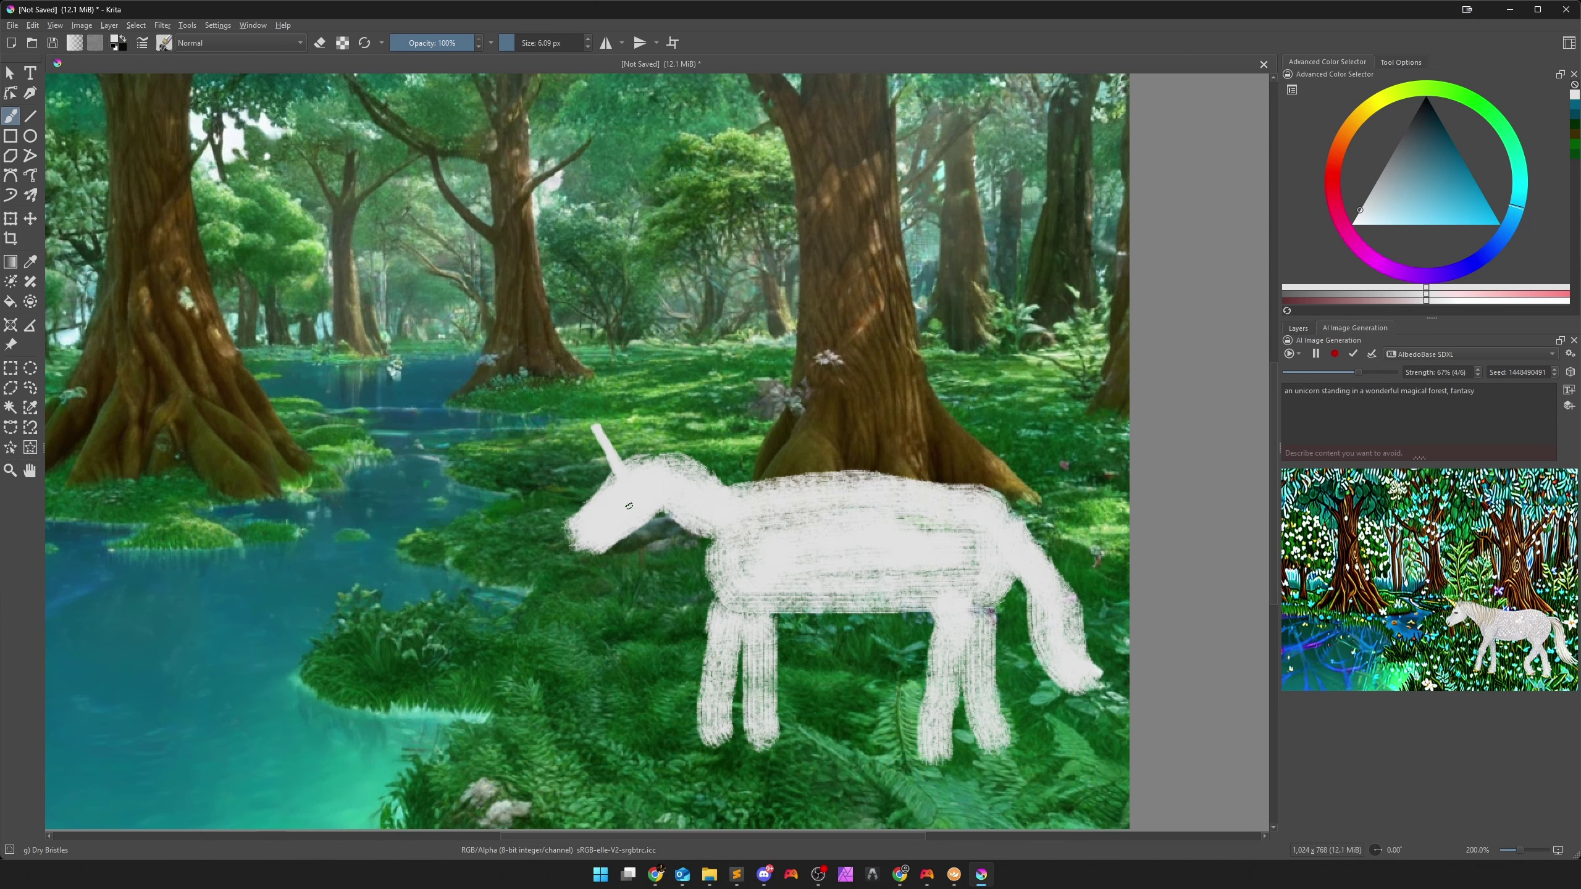
Set the brush size to about 38 px and draw a loose freehand selection around the whole unicorn.
{"action": "left_click_drag", "start_coordinate": [515, 49], "coordinate": [537, 48]}
{"action": "scroll", "coordinate": [993, 549], "scroll_direction": "down", "scroll_amount": 2}
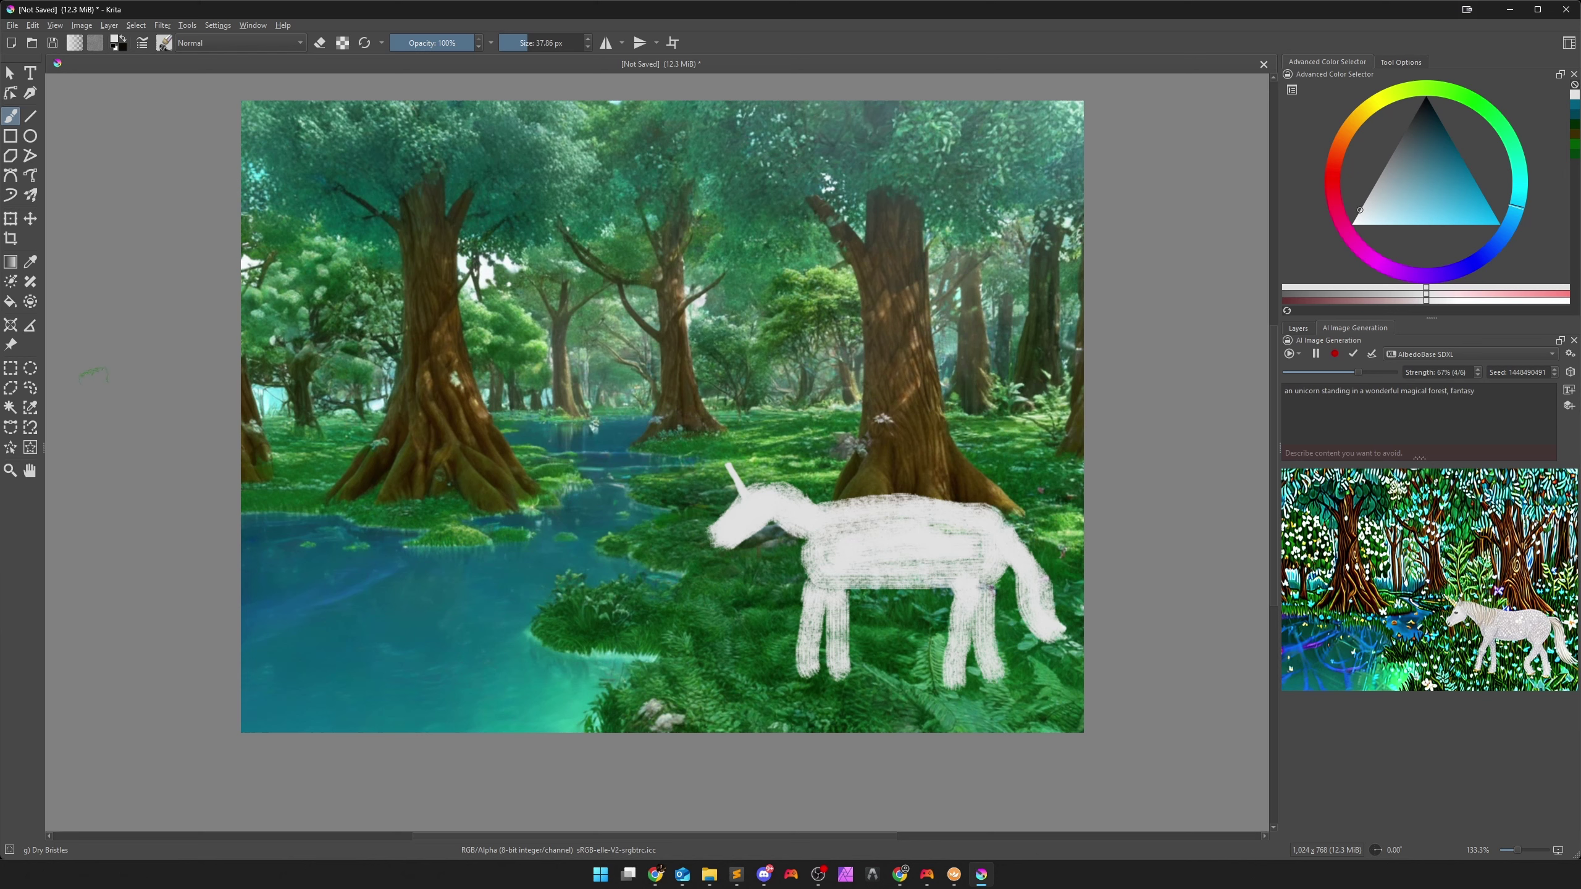
{"action": "left_click", "coordinate": [30, 388]}
{"action": "mouse_move", "coordinate": [722, 446]}
{"action": "left_mouse_down"}
{"action": "mouse_move", "coordinate": [684, 533]}
{"action": "mouse_move", "coordinate": [770, 588]}
{"action": "mouse_move", "coordinate": [787, 683]}
{"action": "mouse_move", "coordinate": [876, 689]}
{"action": "mouse_move", "coordinate": [872, 626]}
{"action": "mouse_move", "coordinate": [893, 604]}
{"action": "mouse_move", "coordinate": [917, 619]}
{"action": "mouse_move", "coordinate": [925, 681]}
{"action": "mouse_move", "coordinate": [970, 703]}
{"action": "mouse_move", "coordinate": [1029, 694]}
{"action": "mouse_move", "coordinate": [1023, 637]}
{"action": "mouse_move", "coordinate": [1062, 659]}
{"action": "mouse_move", "coordinate": [1067, 580]}
{"action": "mouse_move", "coordinate": [999, 491]}
{"action": "mouse_move", "coordinate": [755, 446]}
{"action": "left_mouse_up"}
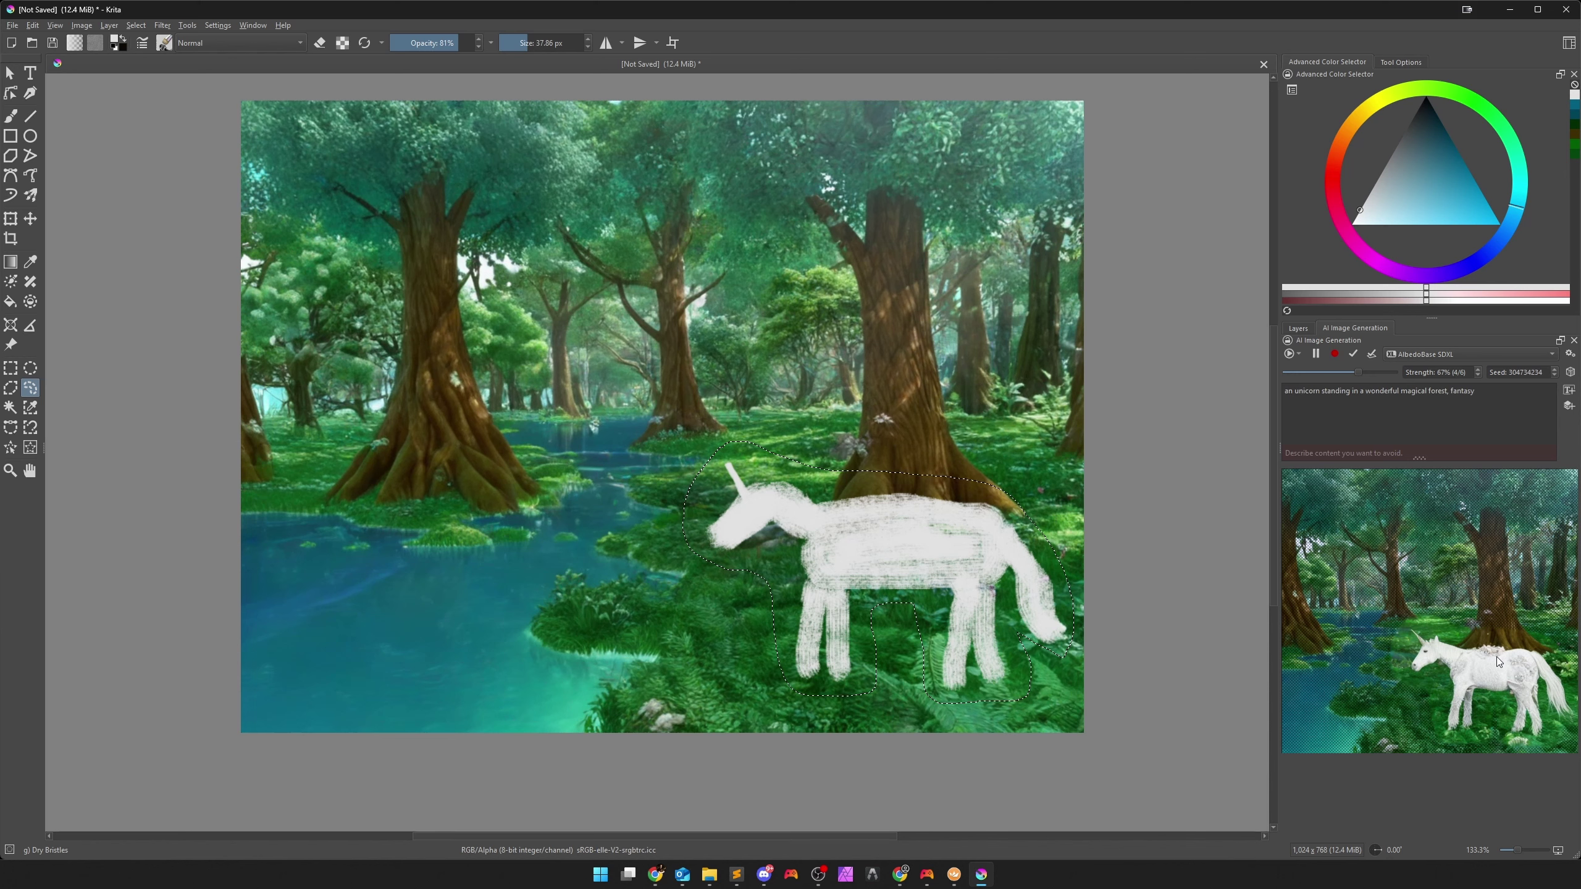
Try several new random seeds for the selected unicorn area.
{"action": "left_click", "coordinate": [1571, 373]}
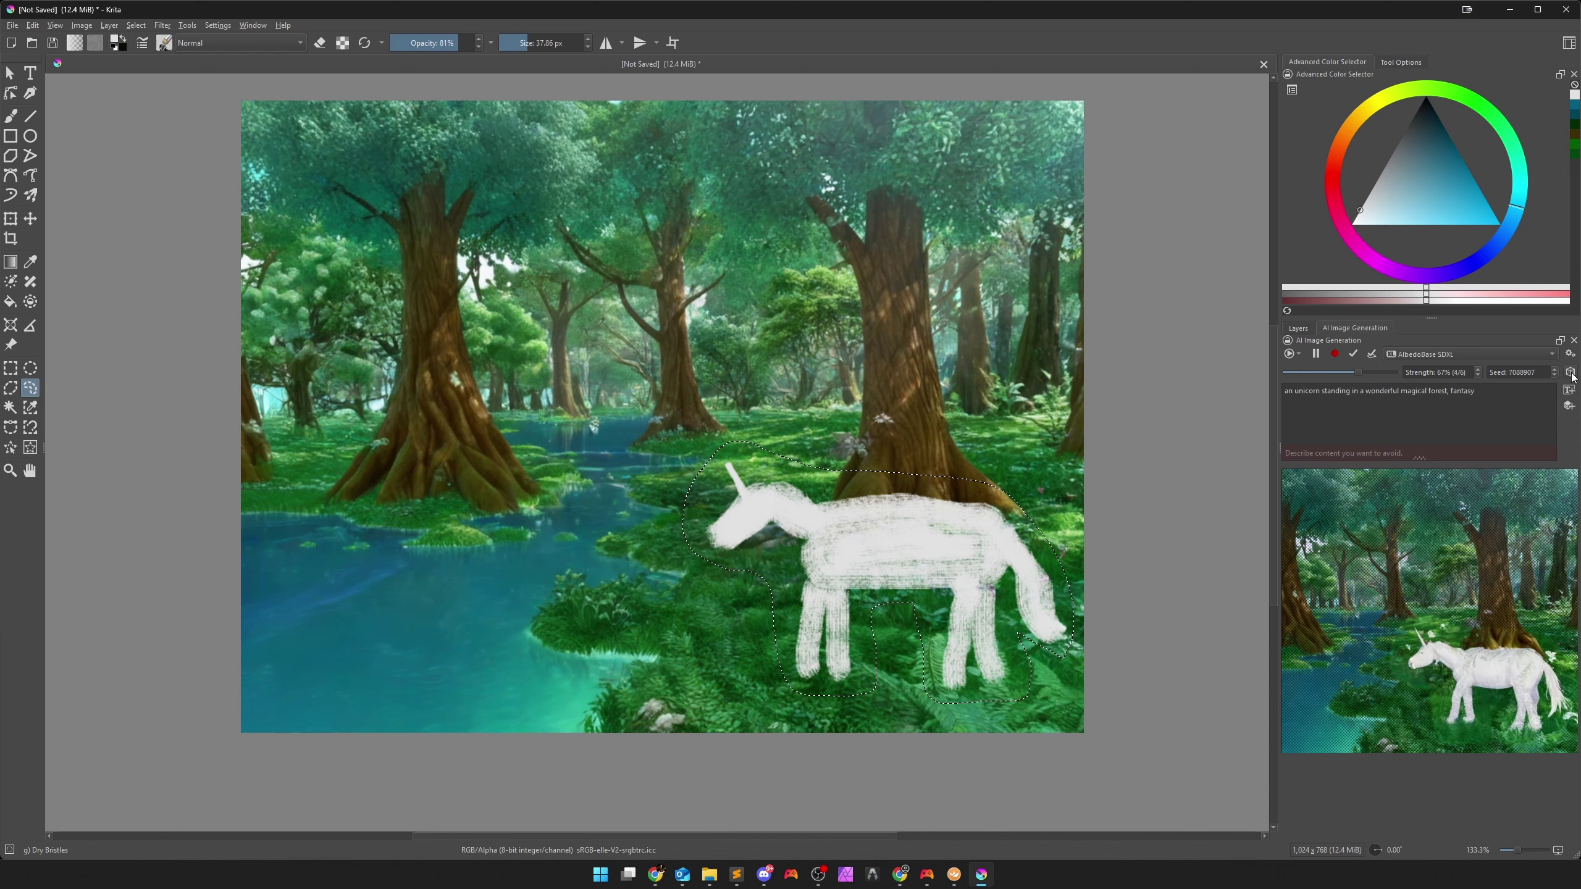
{"action": "left_click", "coordinate": [1570, 373]}
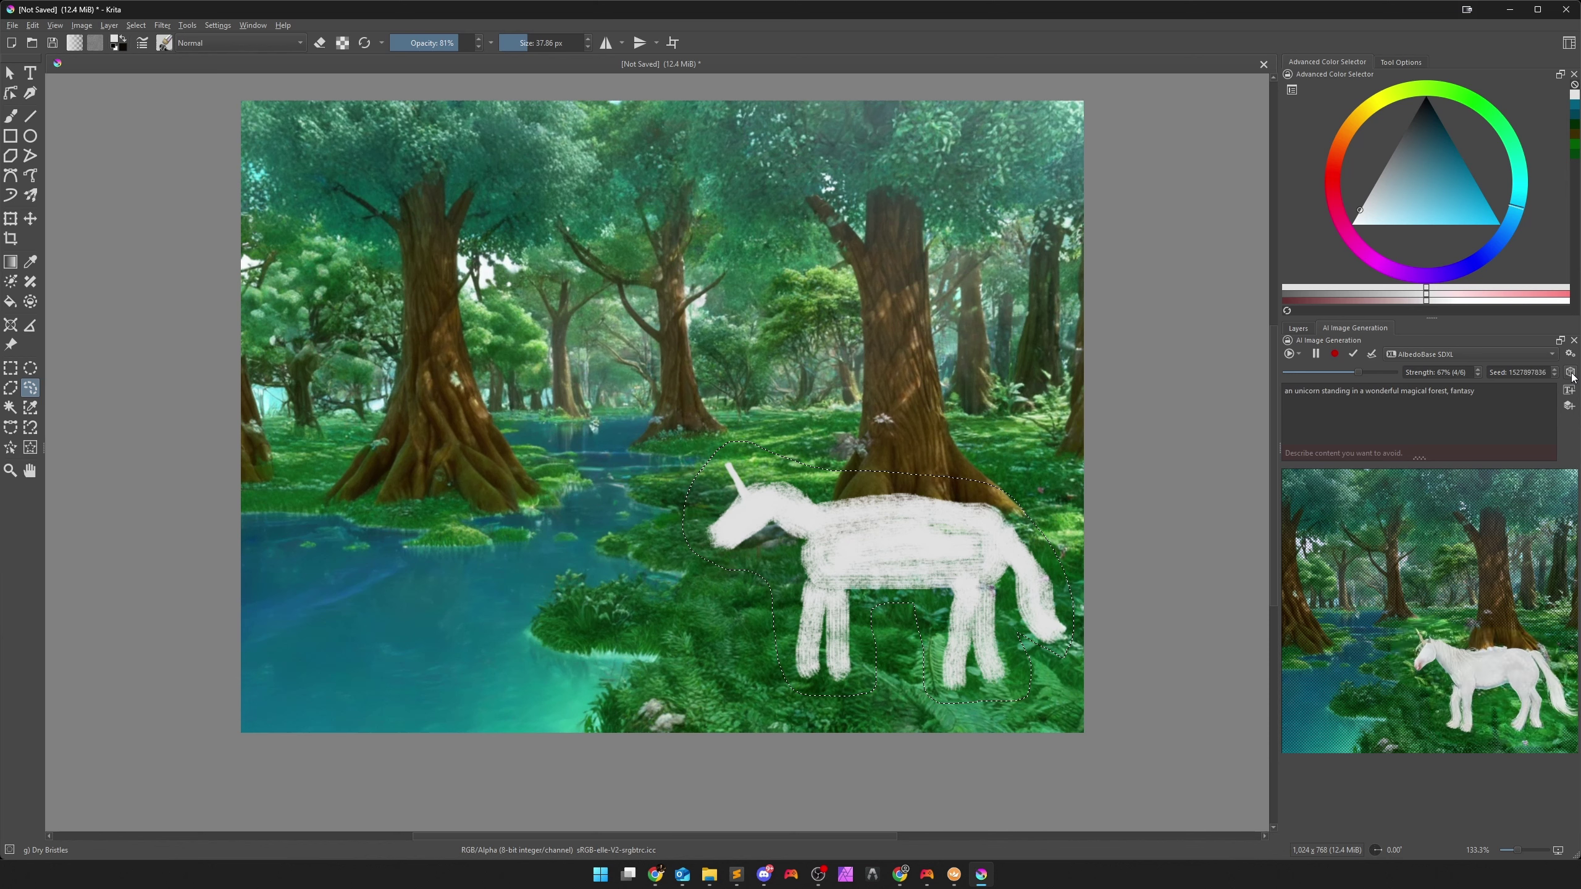
{"action": "left_click", "coordinate": [1571, 373]}
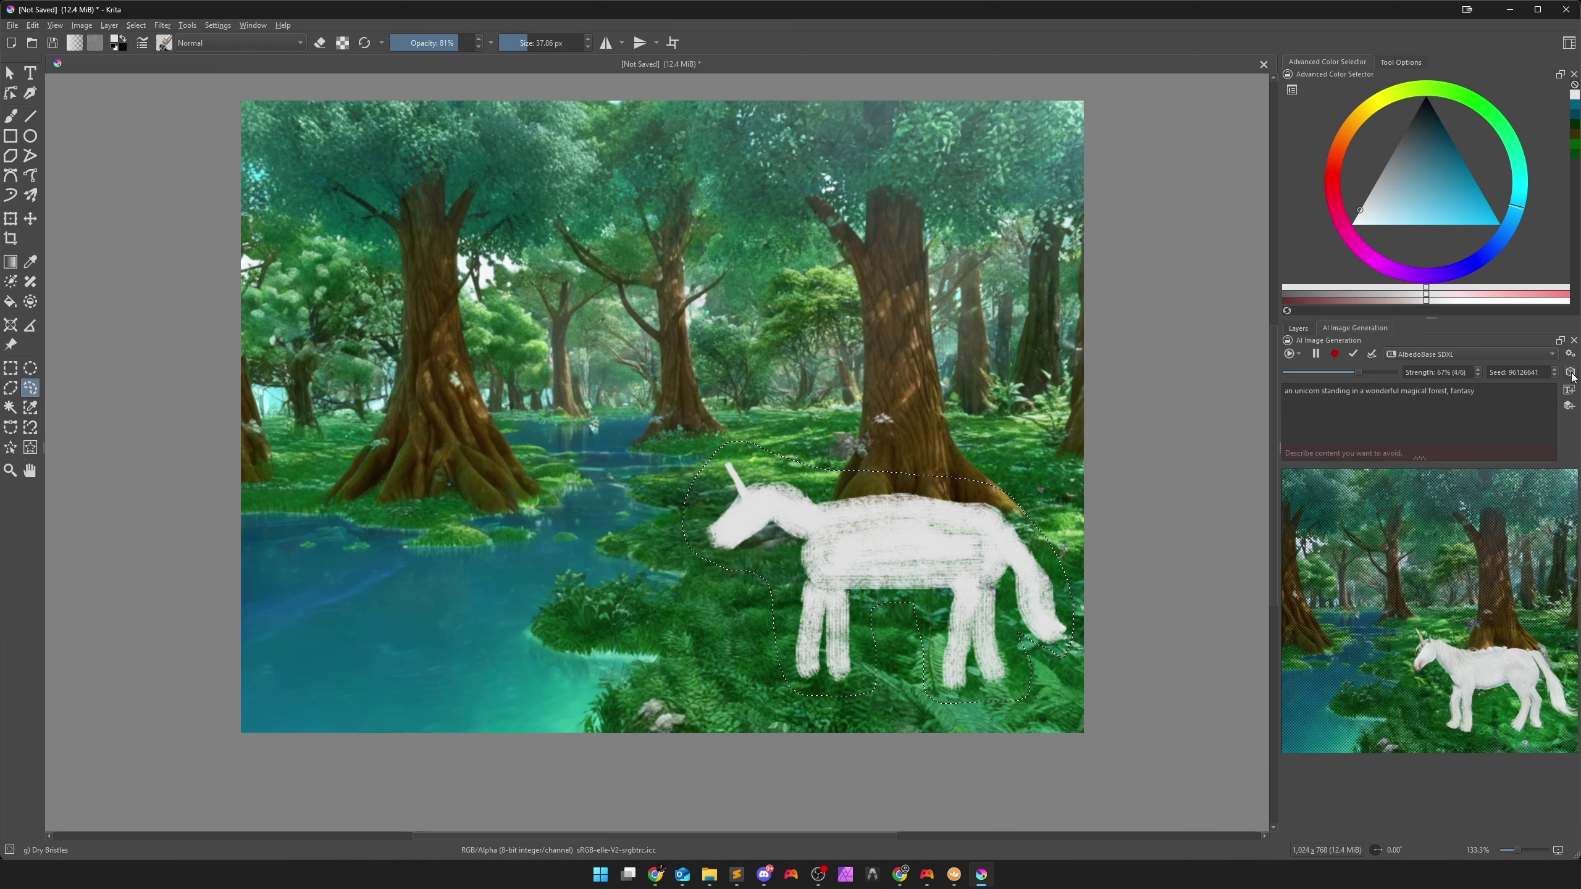
{"action": "left_click", "coordinate": [1571, 373]}
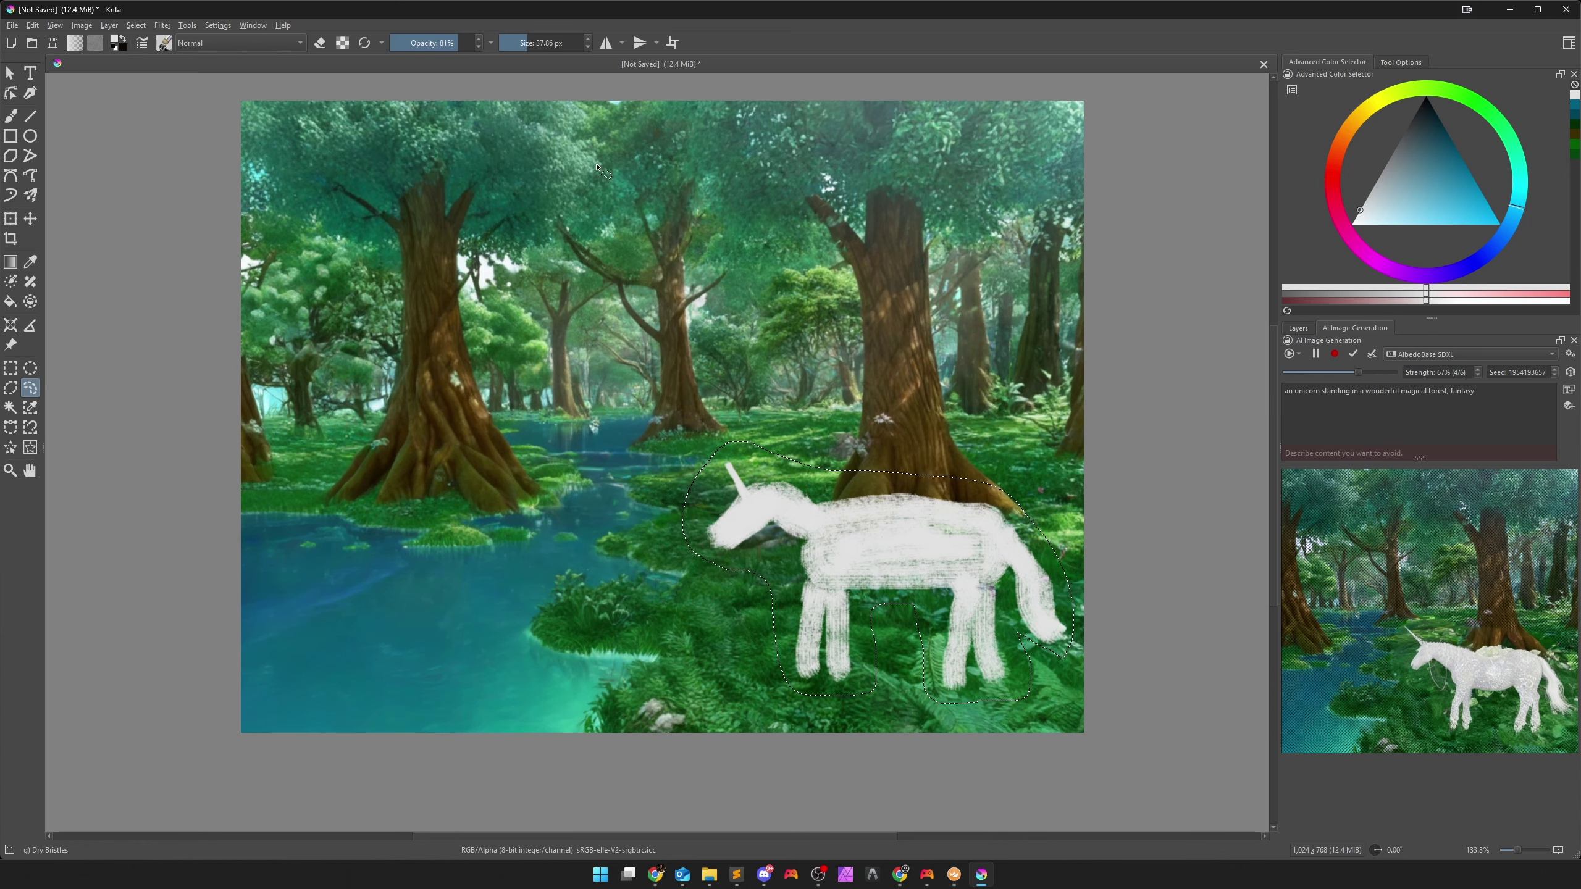
Fill the gaps in the unicorn's body and thicken its legs with white, and erase the excess paint under its belly.
{"action": "key", "text": "plus"}
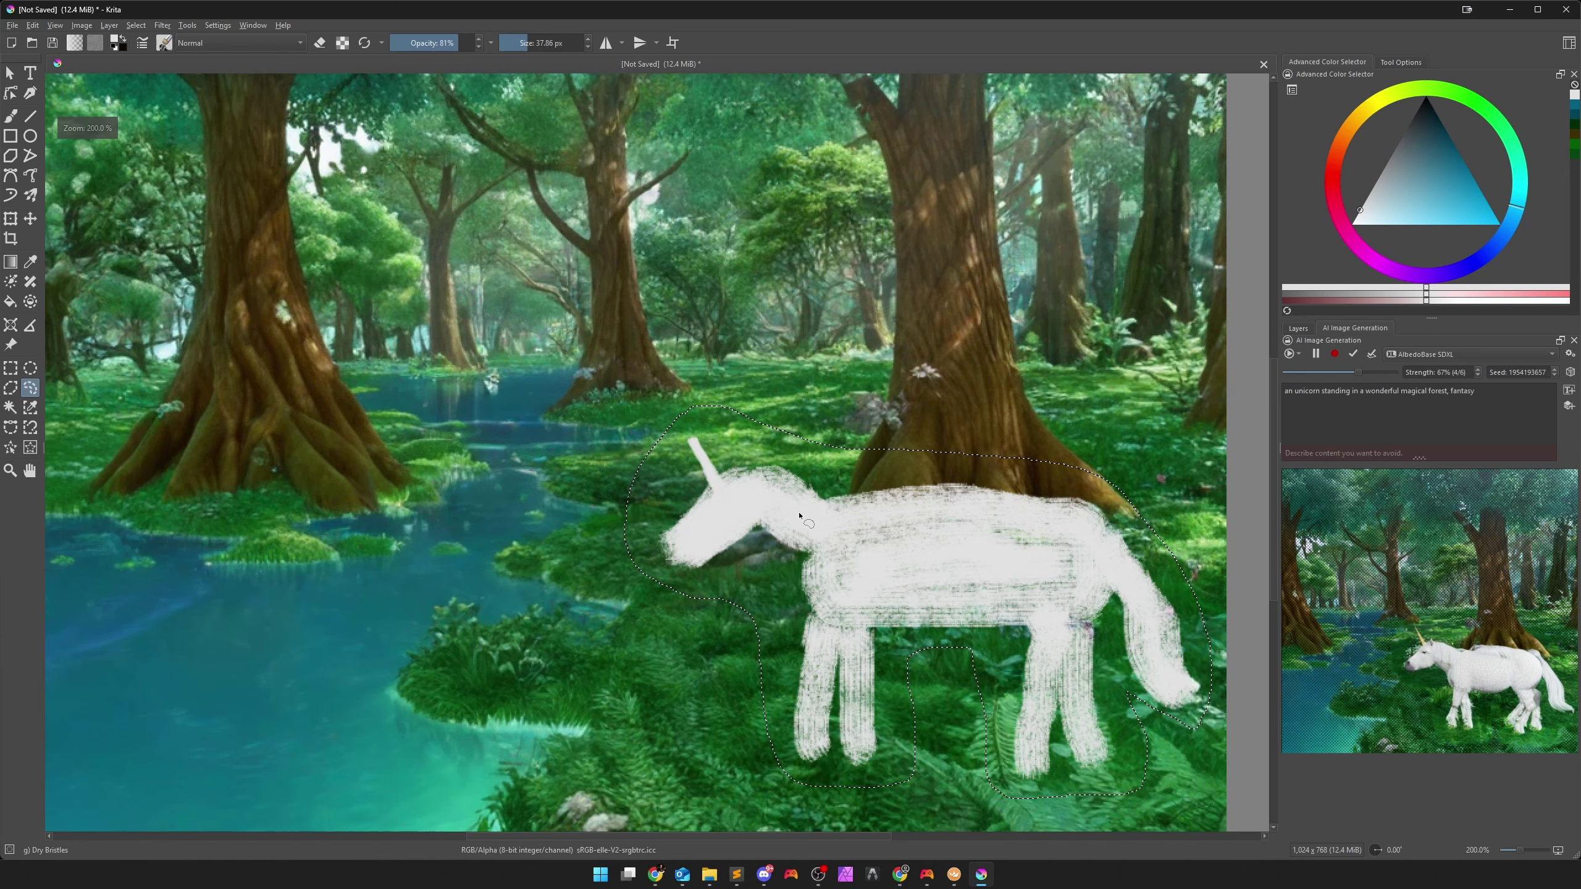
{"action": "left_click", "coordinate": [9, 115]}
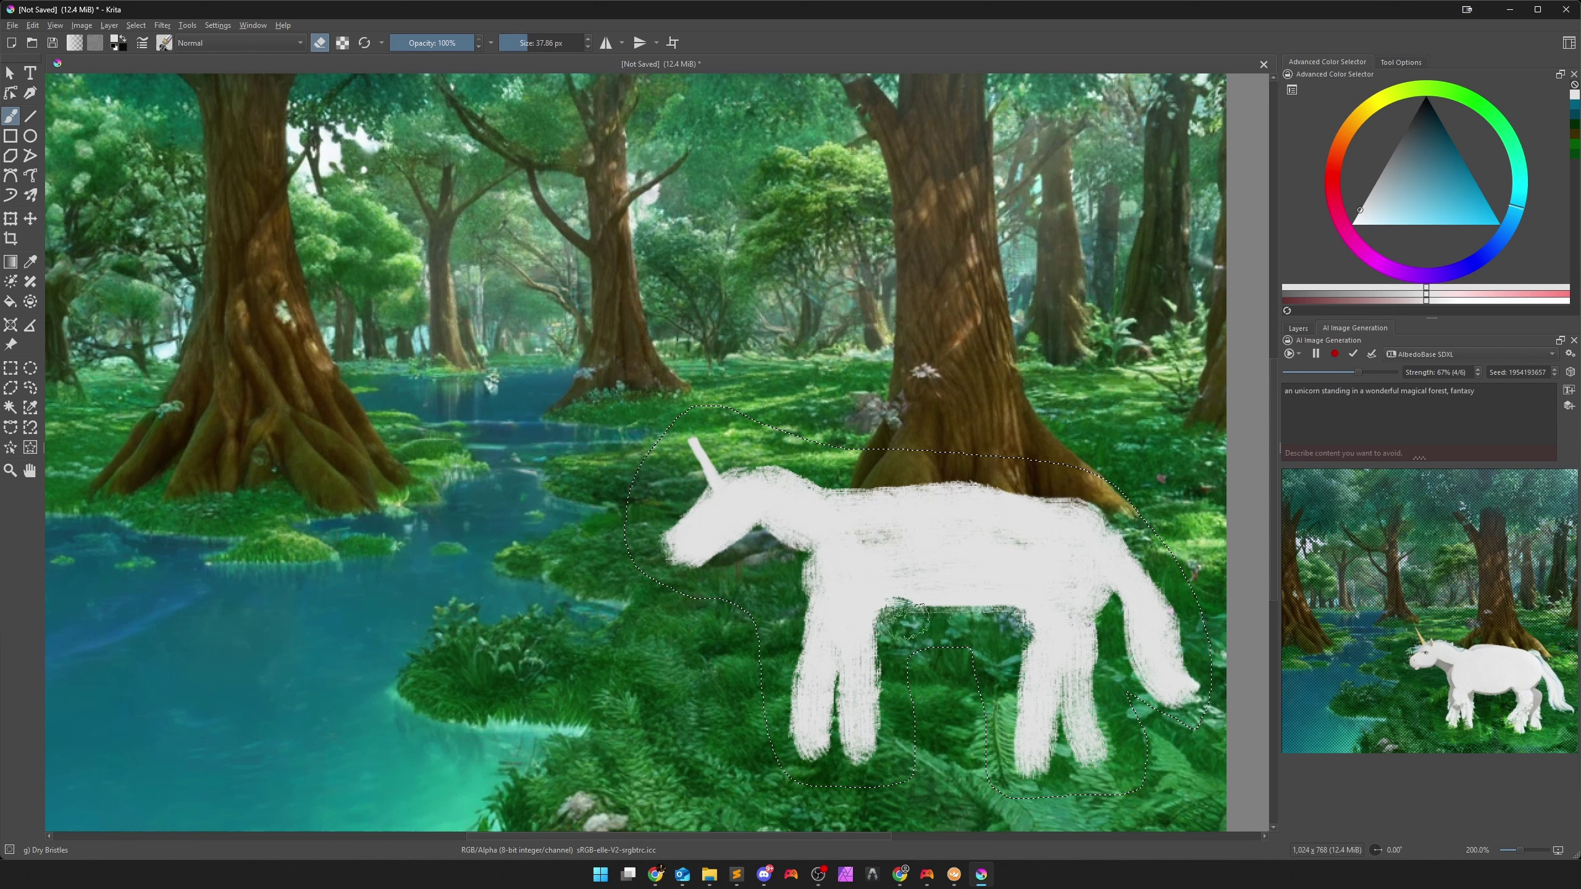
{"action": "left_click_drag", "start_coordinate": [906, 619], "coordinate": [999, 631]}
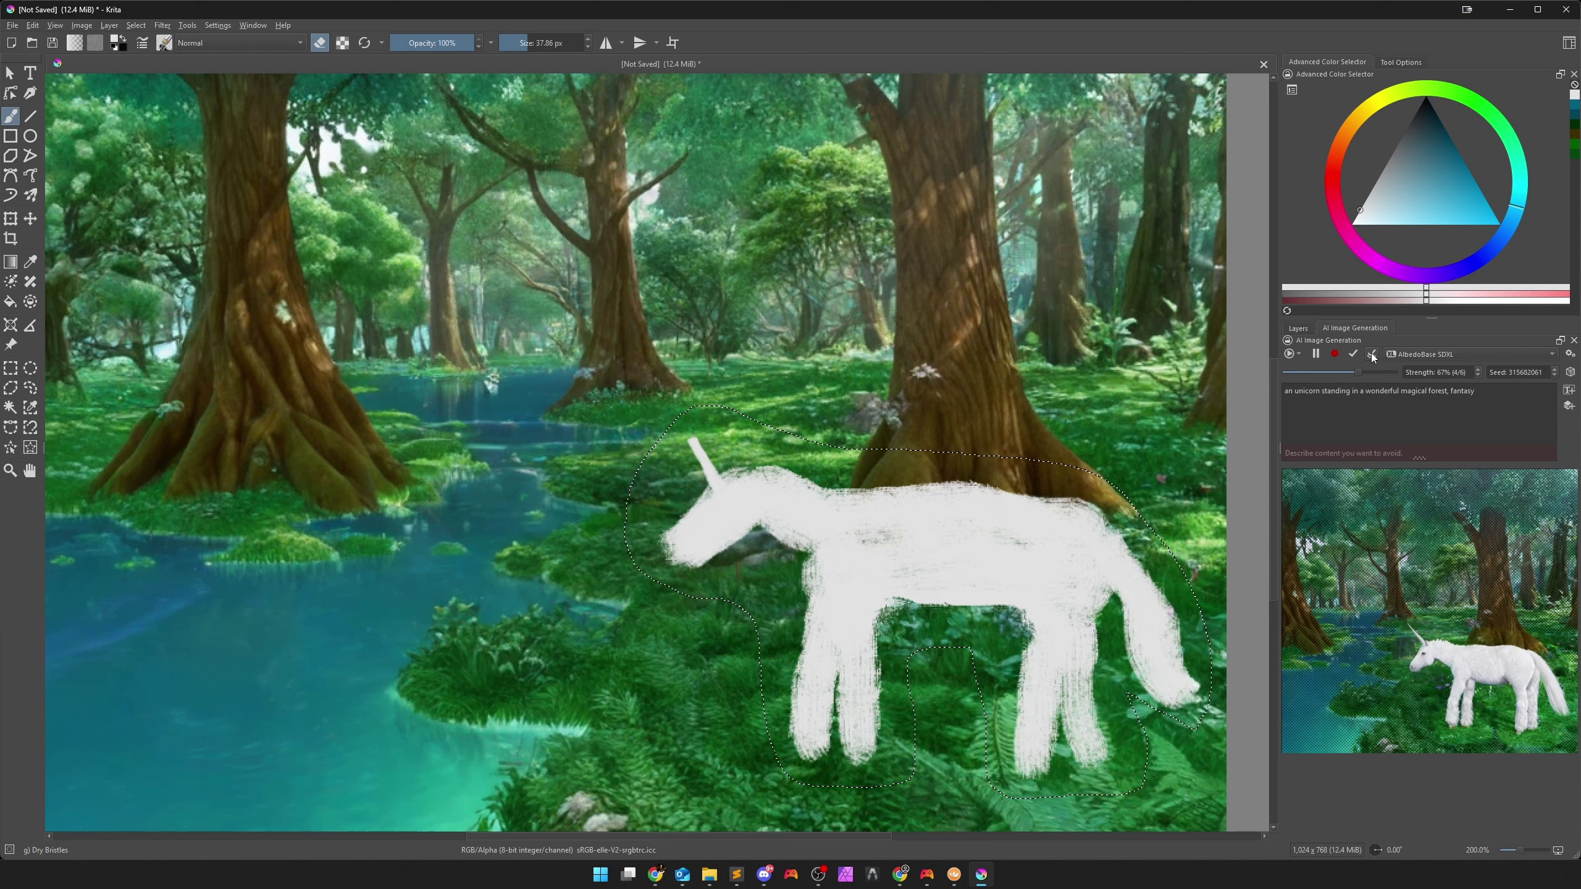
Copy the live-generated unicorn onto a new layer.
{"action": "left_click", "coordinate": [11, 79]}
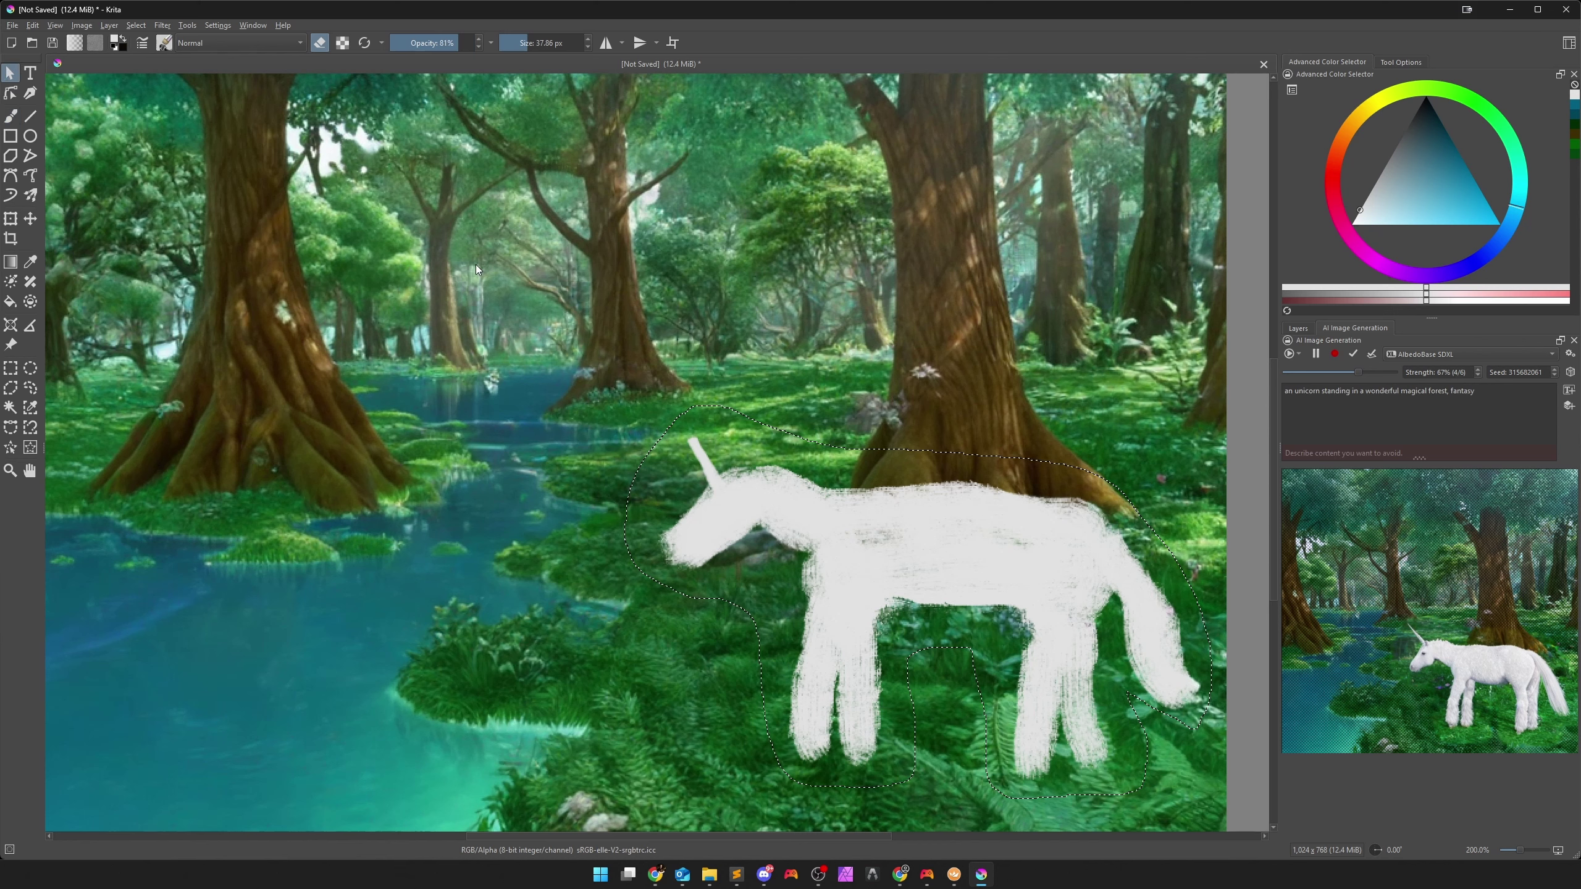
{"action": "left_click", "coordinate": [1373, 355]}
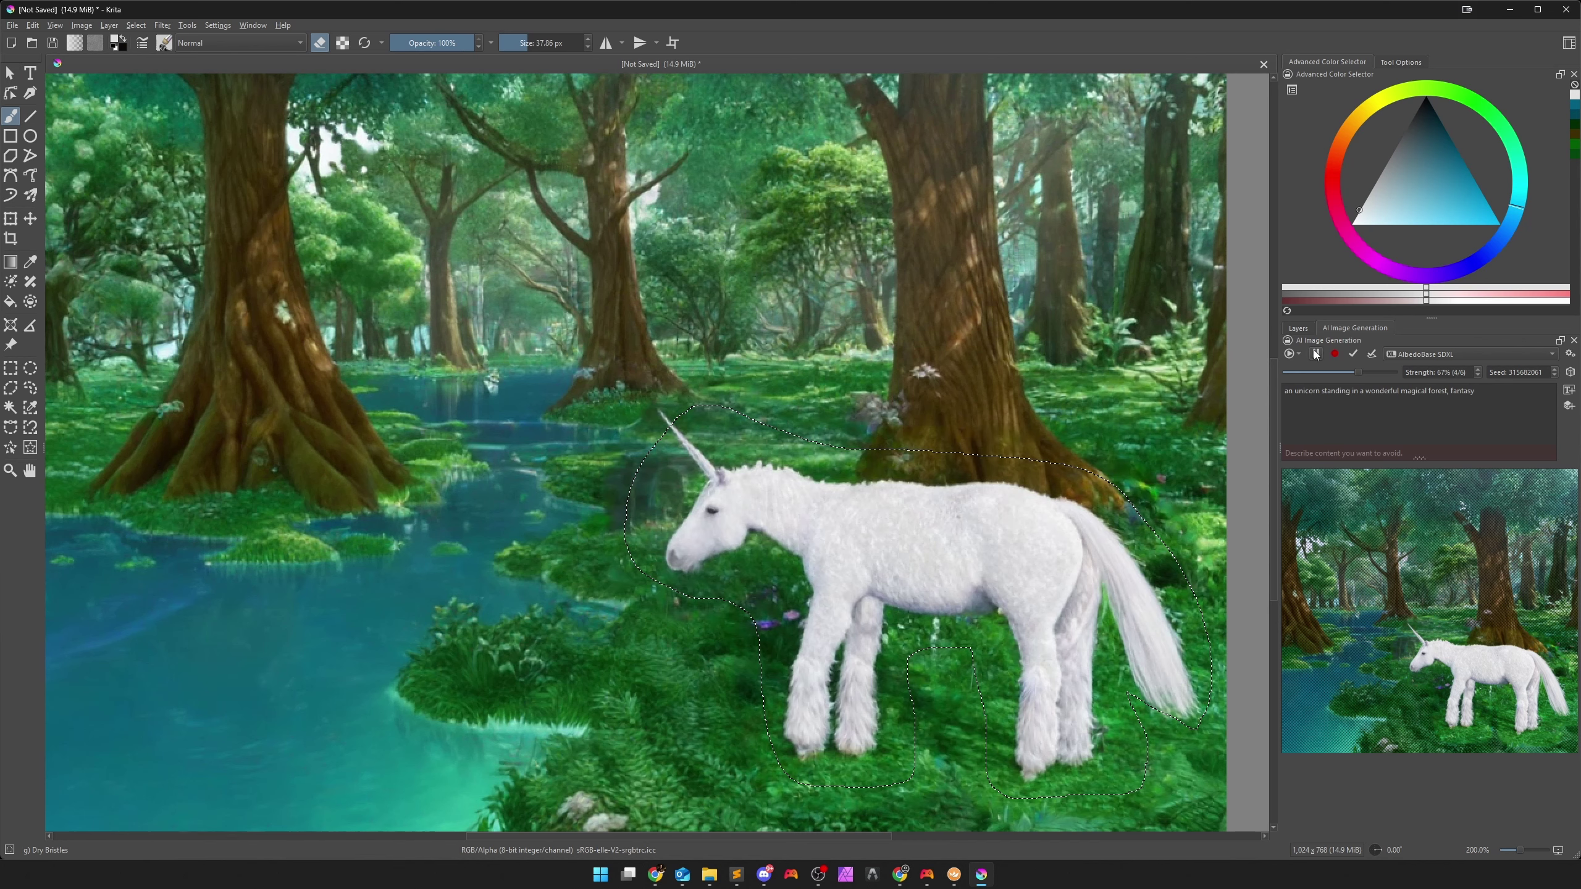
{"action": "left_click", "coordinate": [1309, 328]}
Hide Paint Layer 2 and compare the scene with the generated unicorn layer hidden and shown.
{"action": "left_click", "coordinate": [1289, 396]}
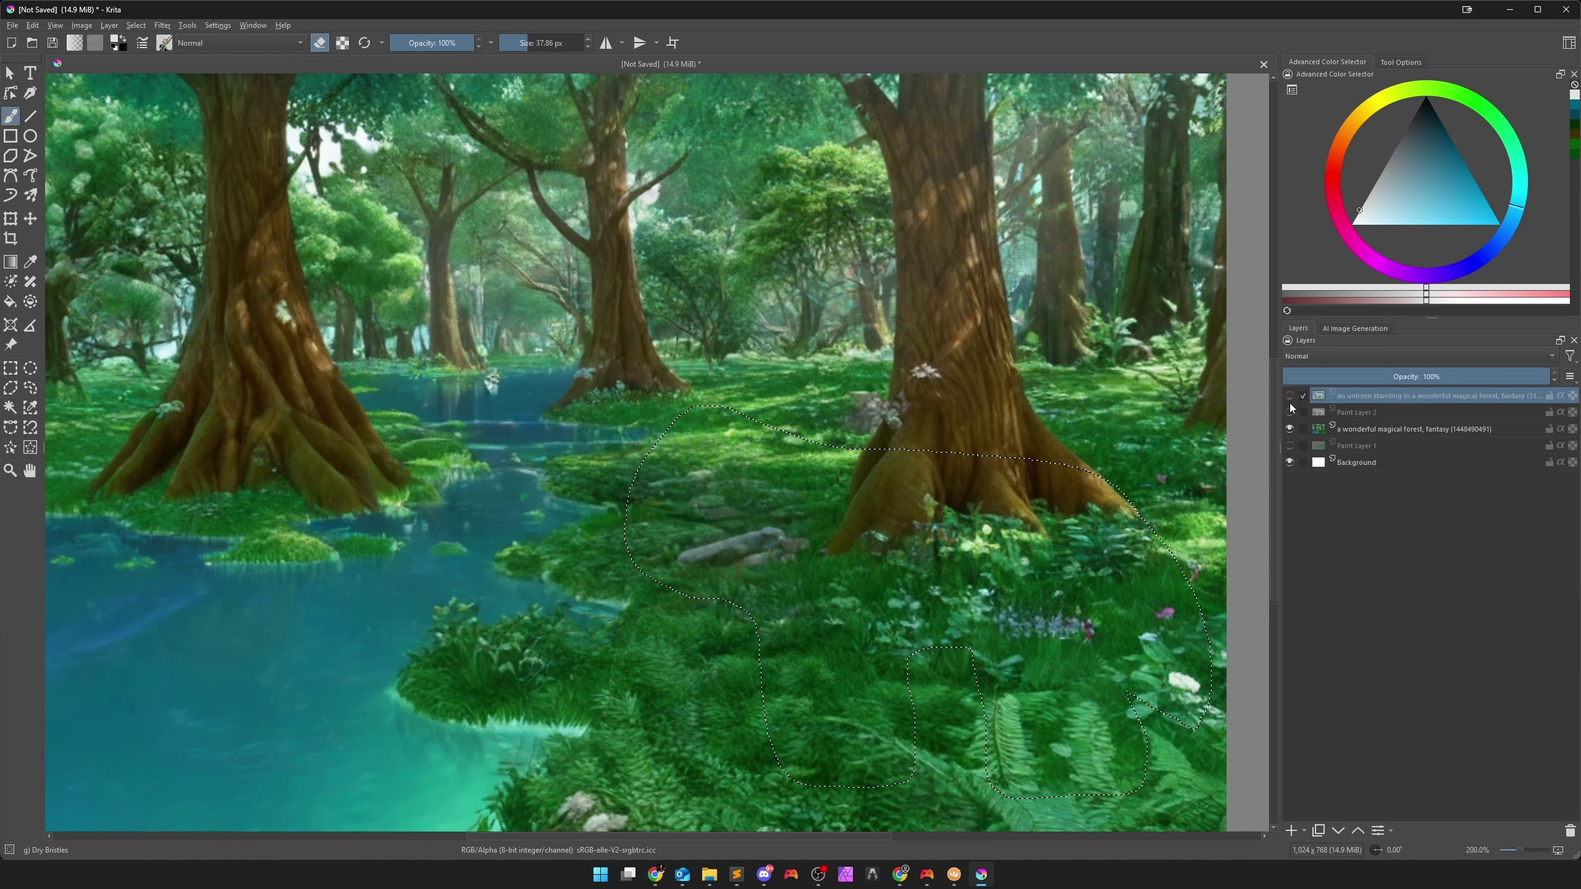
{"action": "key", "text": "1"}
{"action": "key", "text": "ctrl+plus"}
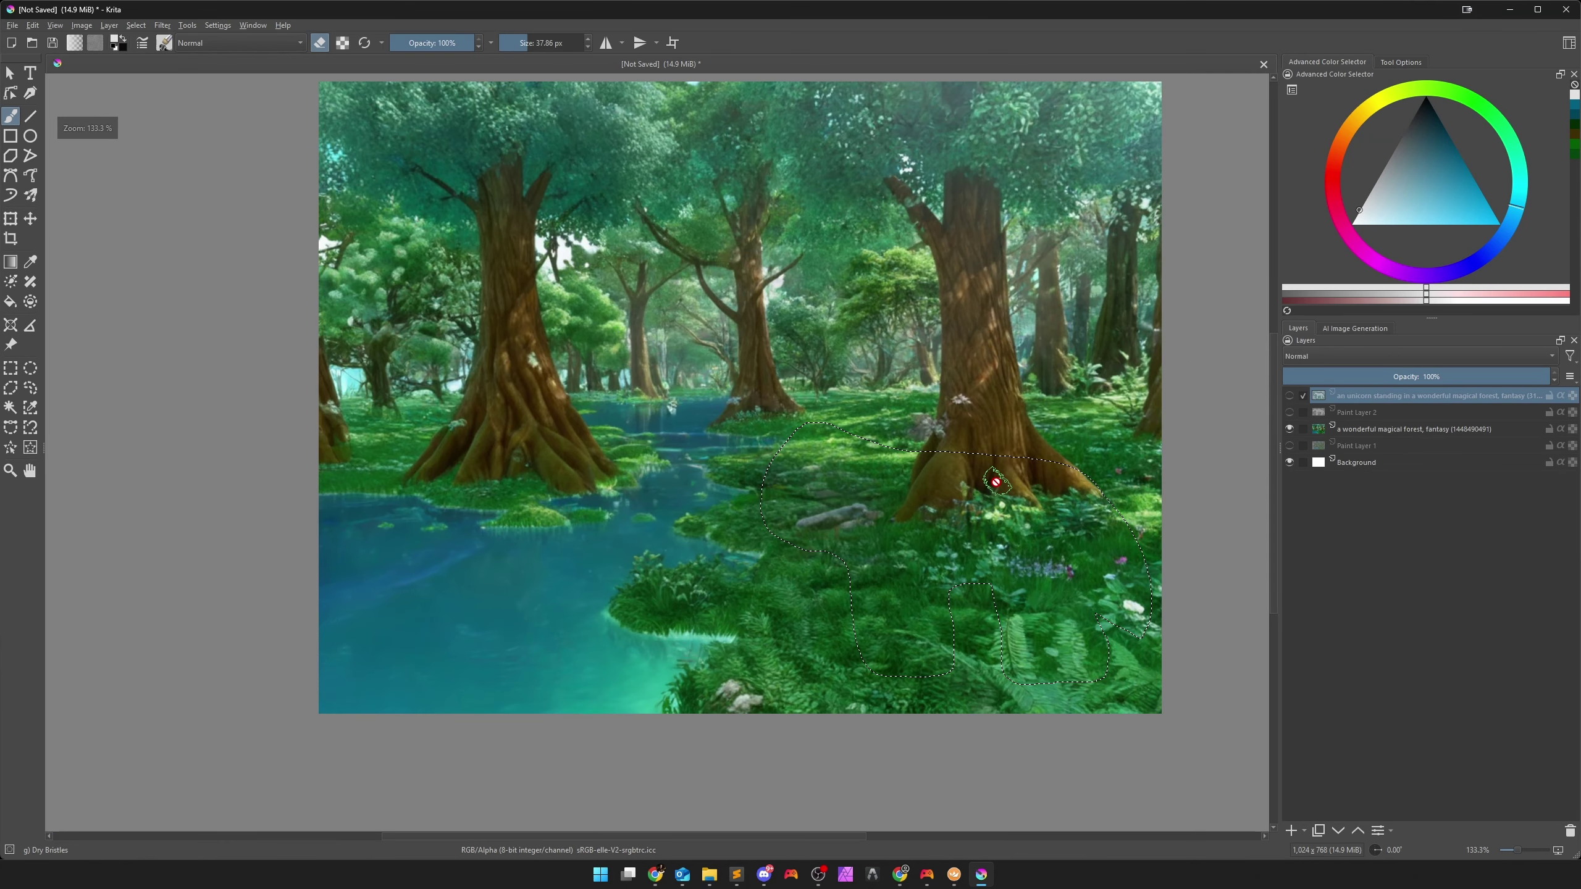
{"action": "left_click", "coordinate": [1289, 397]}
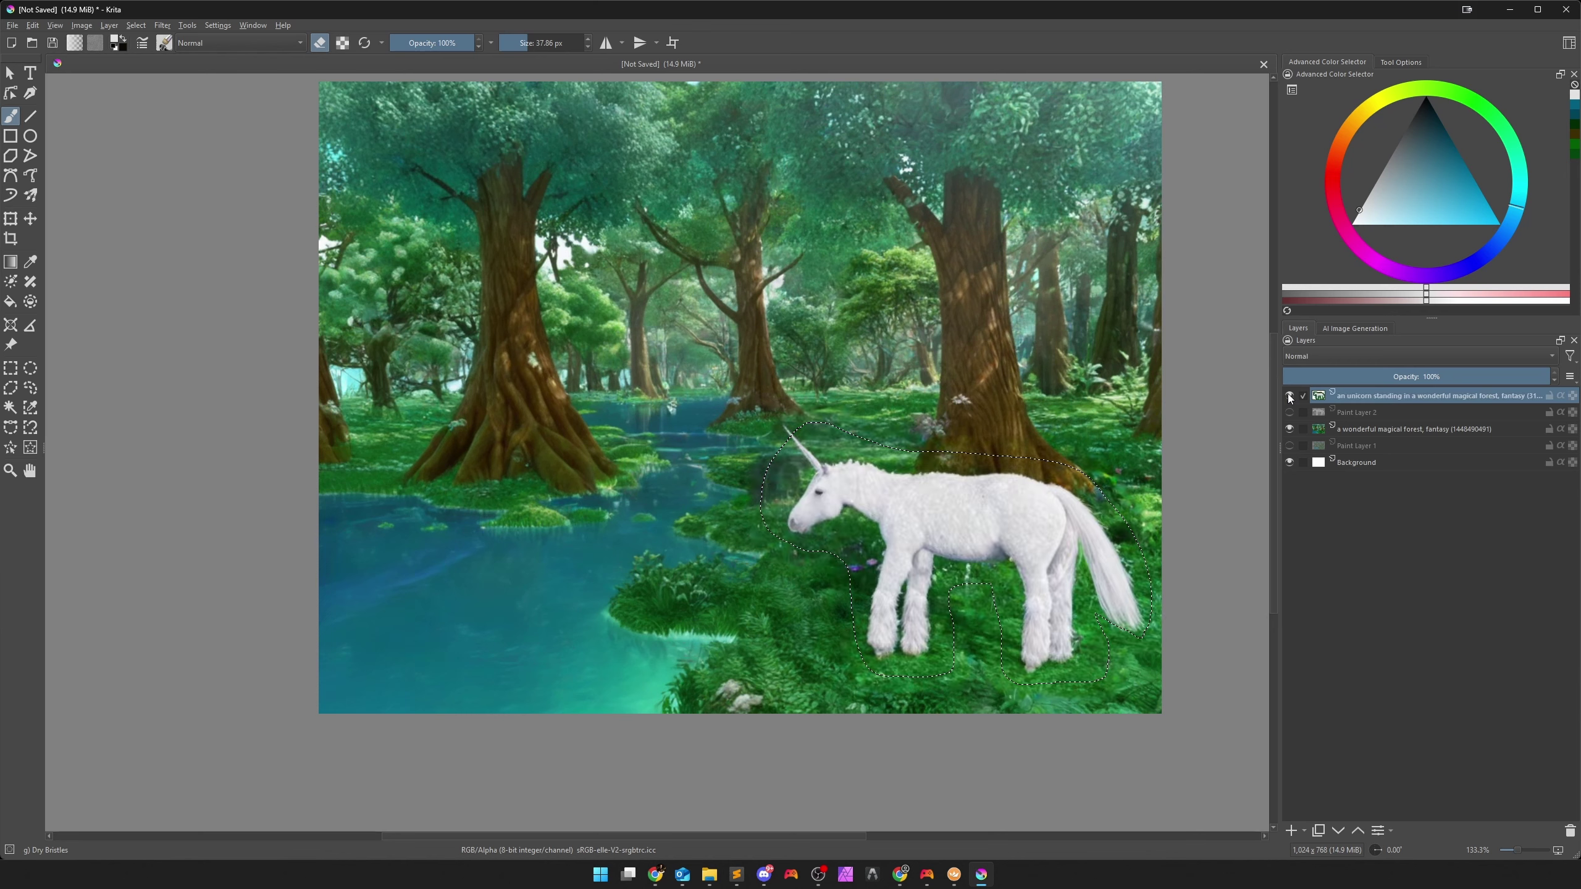
Compare the scene with the generated unicorn layer hidden and shown, then remove the selection around the unicorn.
{"action": "left_click", "coordinate": [1289, 397]}
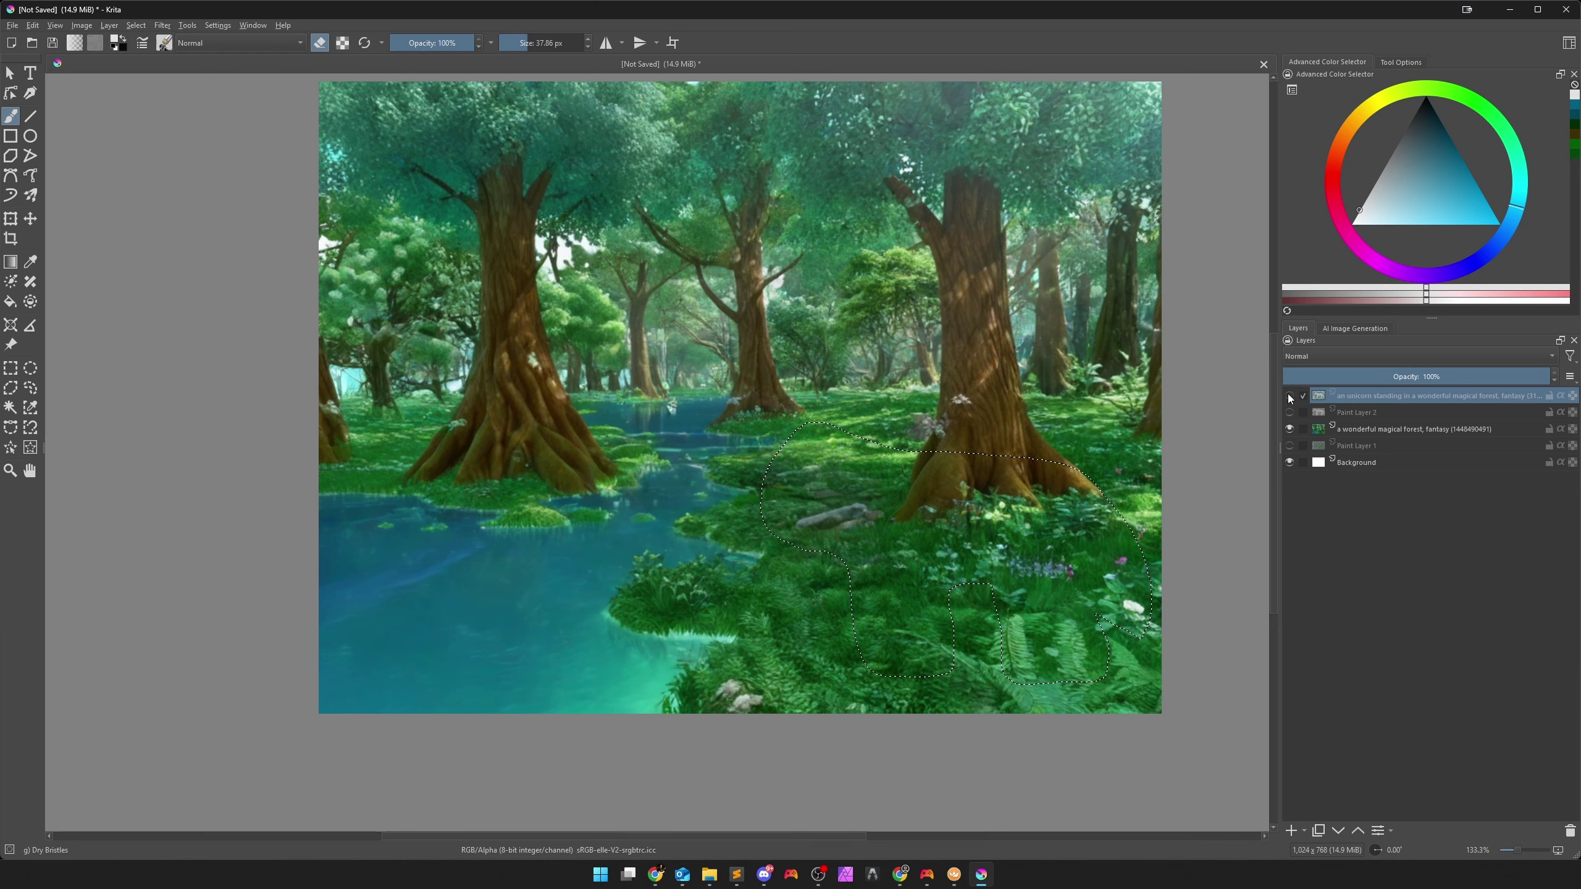
{"action": "left_click", "coordinate": [1289, 396]}
{"action": "left_click", "coordinate": [136, 25]}
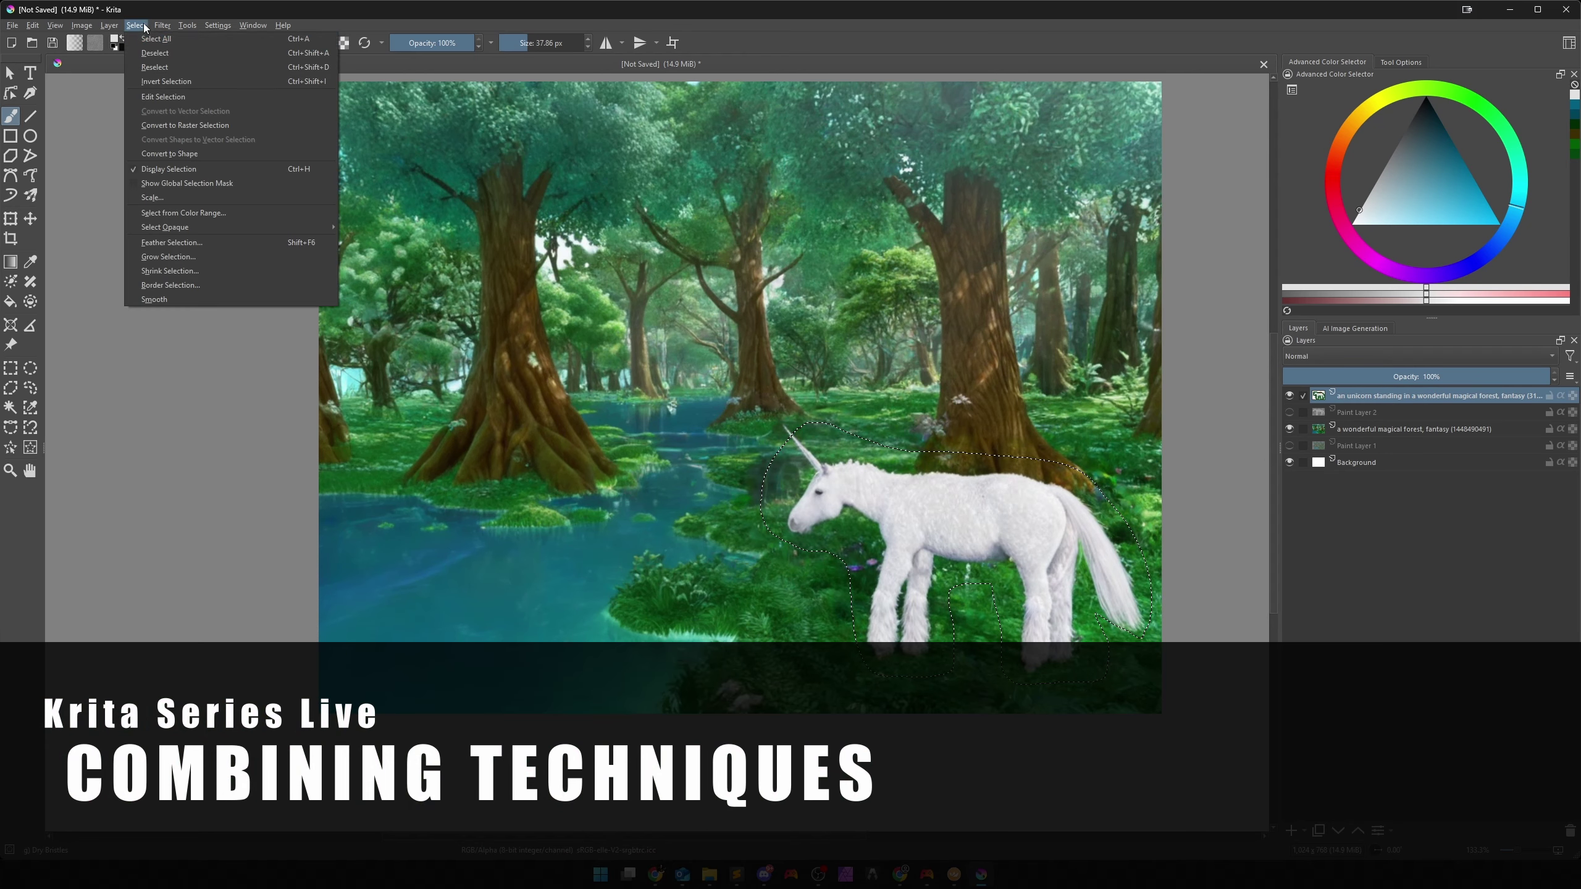
{"action": "left_click", "coordinate": [161, 56]}
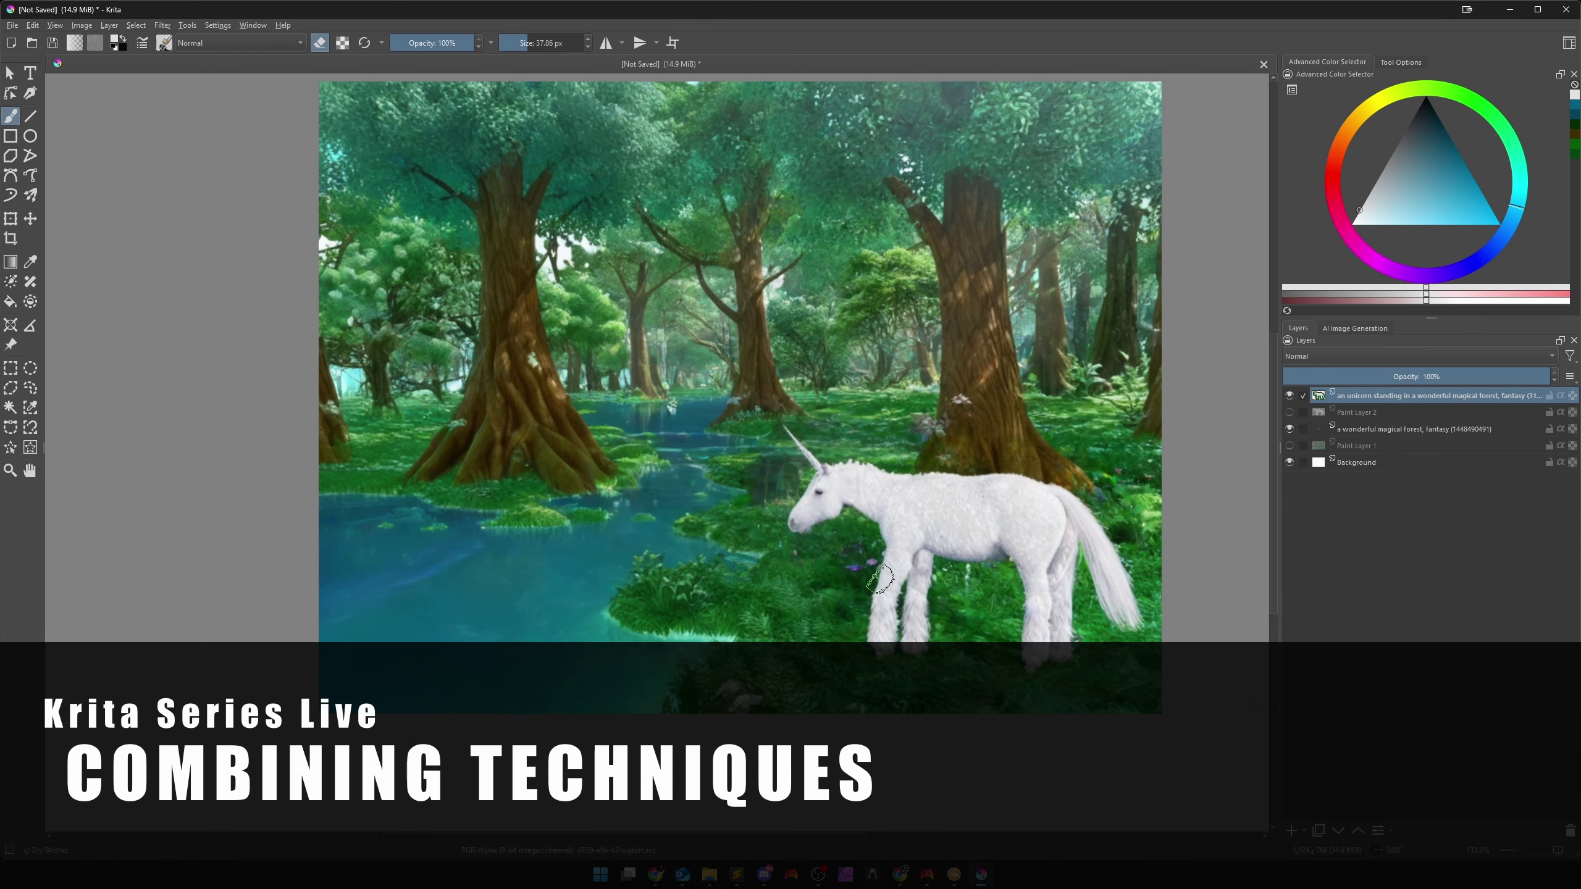
Add a transparency mask to the generated unicorn layer.
{"action": "scroll", "coordinate": [880, 580], "scroll_direction": "up", "scroll_amount": 2}
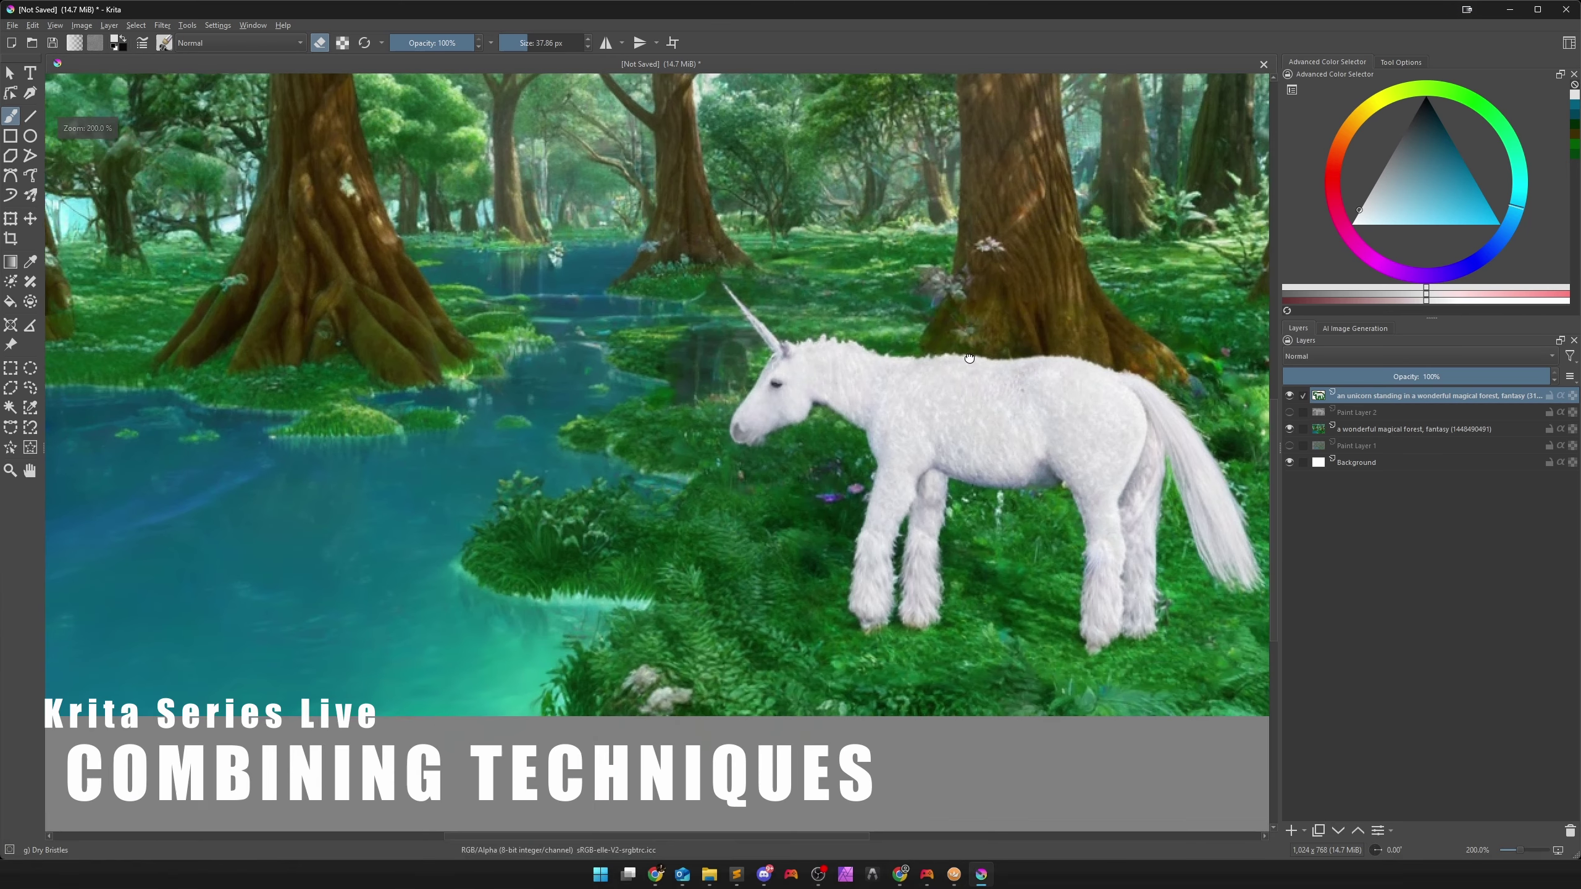
{"action": "left_click_drag", "start_coordinate": [969, 358], "coordinate": [818, 417]}
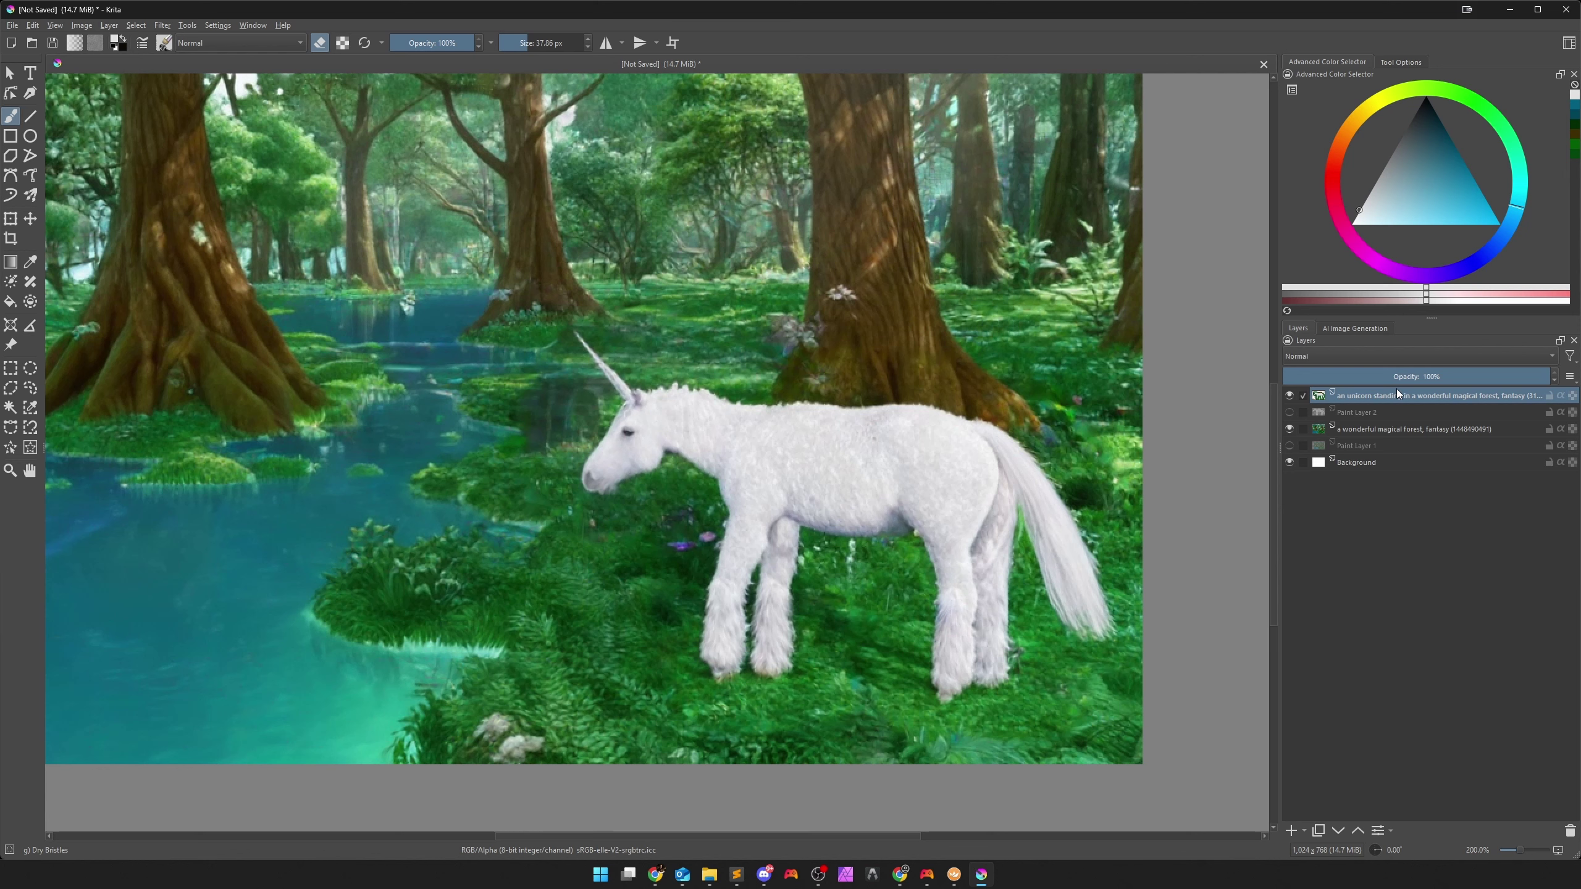
{"action": "mouse_move", "coordinate": [1395, 387]}
{"action": "right_click", "coordinate": [1367, 398]}
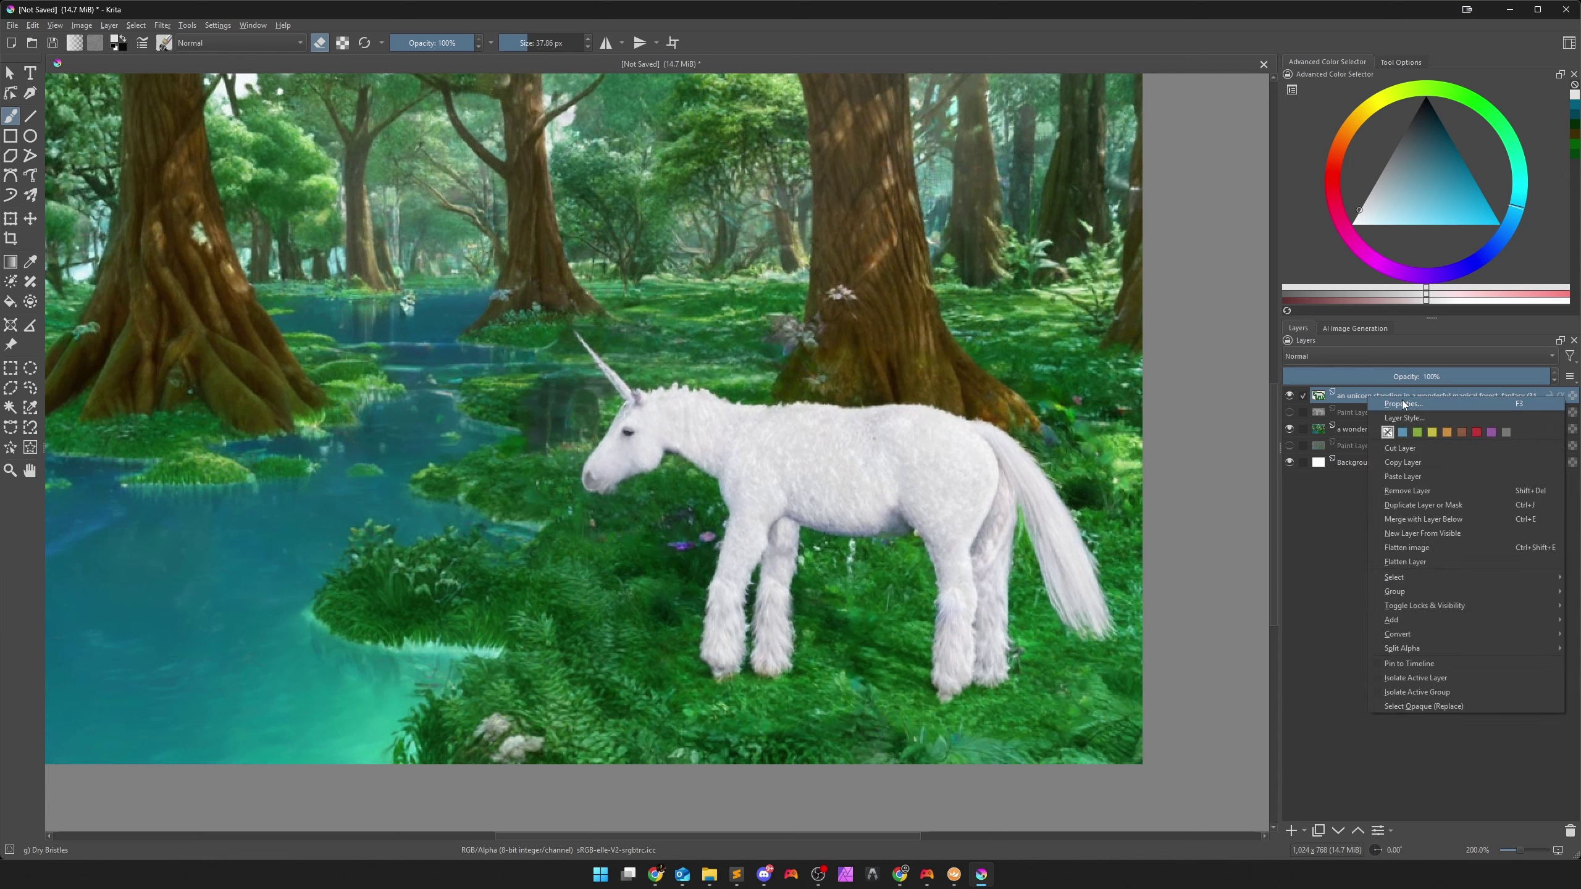
{"action": "left_click", "coordinate": [1575, 620]}
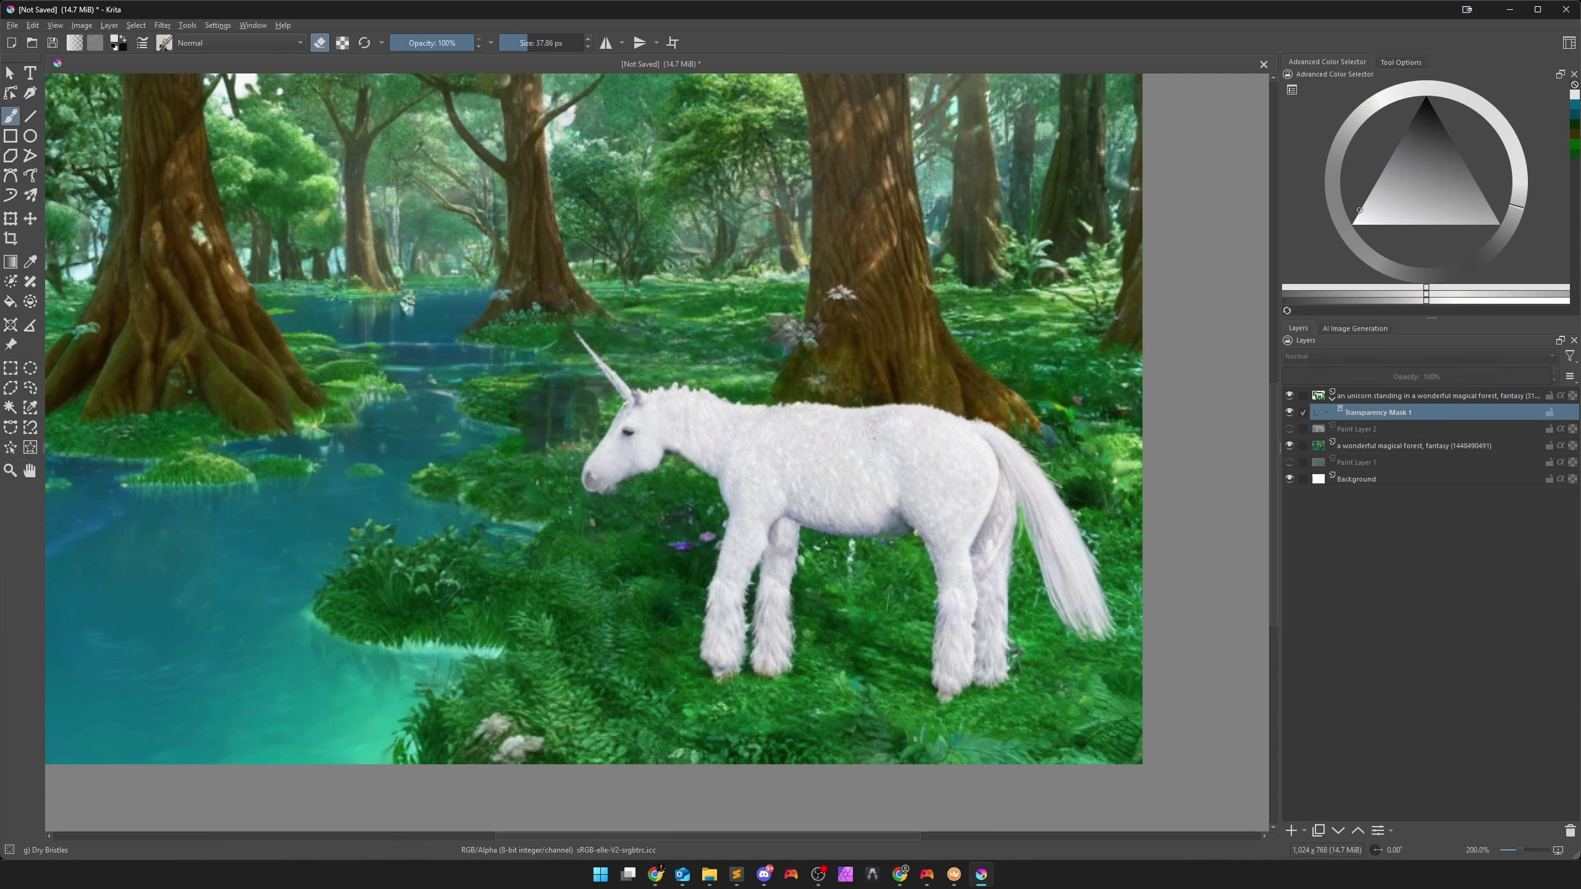
{"action": "mouse_move", "coordinate": [1374, 419]}
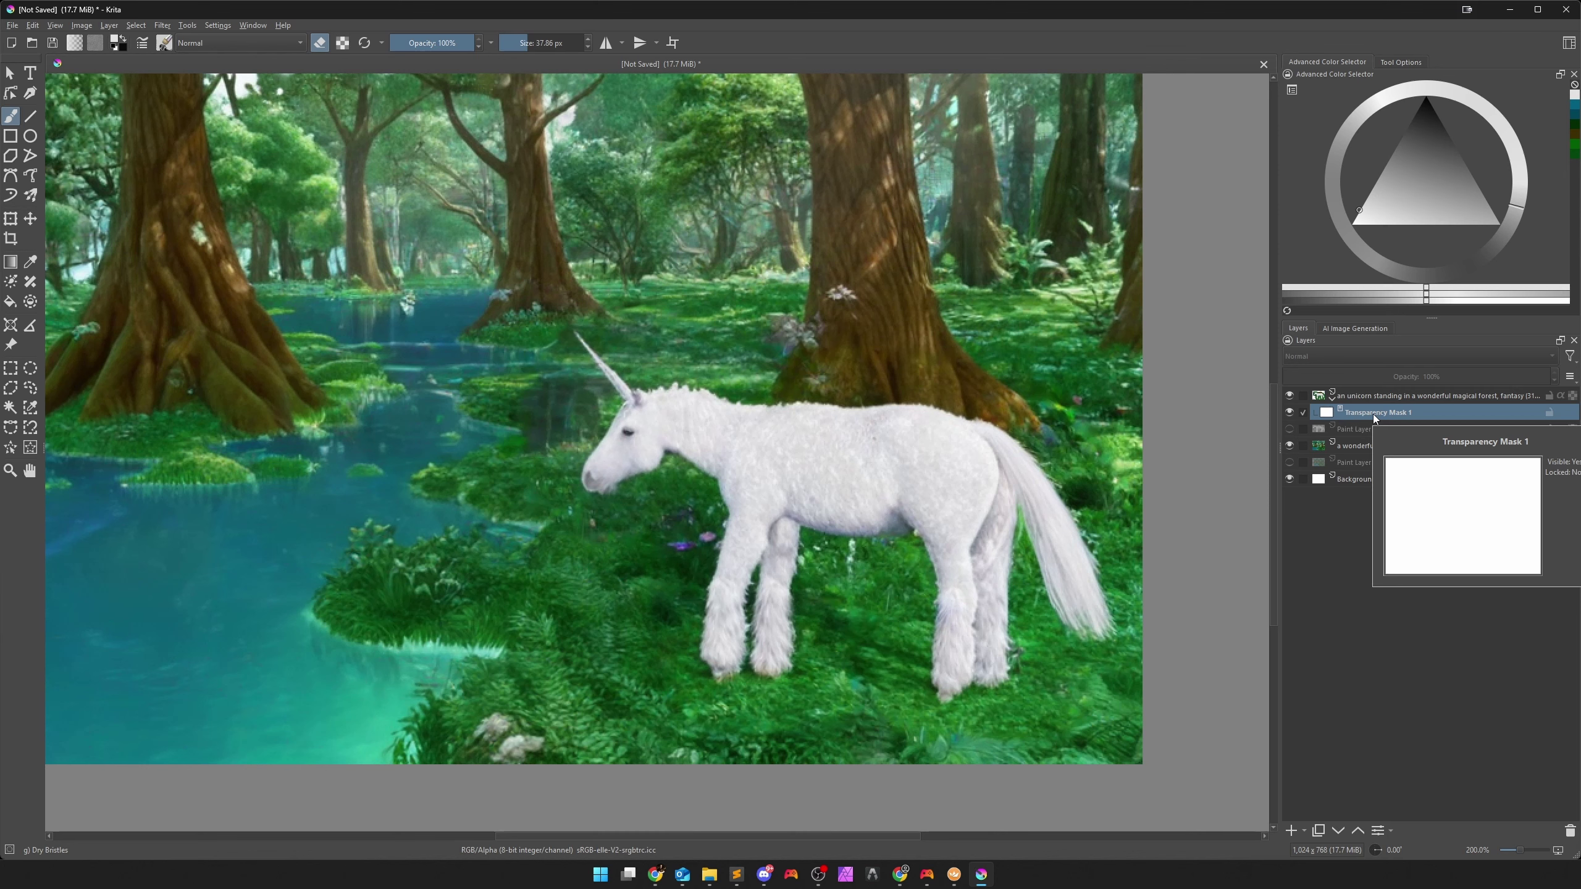
Set up the Airbrush Soft brush with black as its colour and a size of about 35 px.
{"action": "left_click", "coordinate": [1426, 99]}
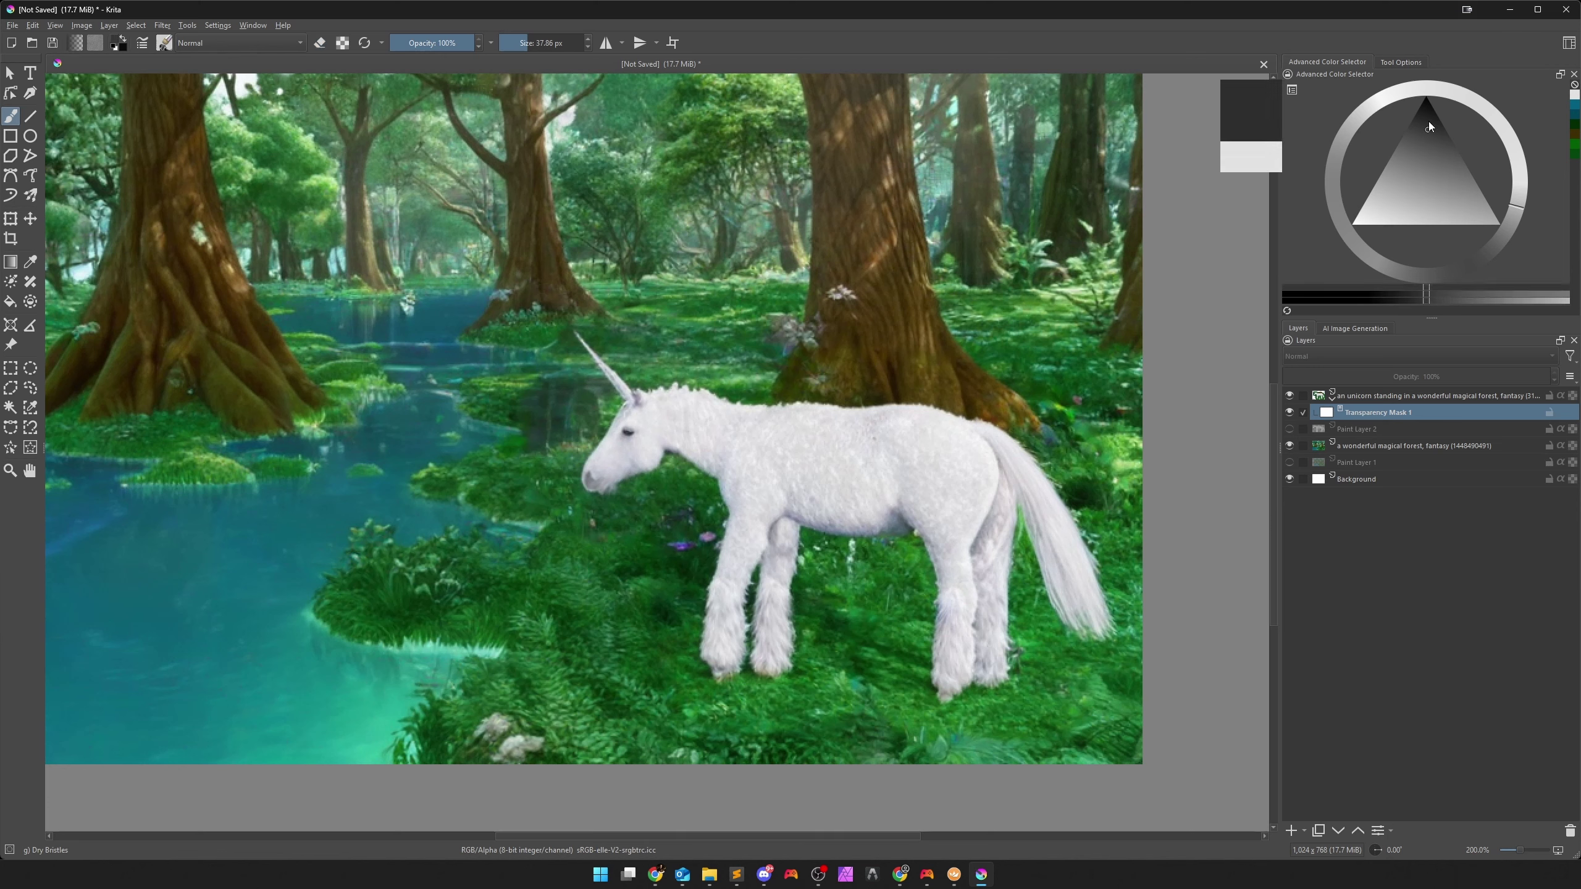
{"action": "left_click", "coordinate": [166, 42]}
{"action": "left_click", "coordinate": [293, 93]}
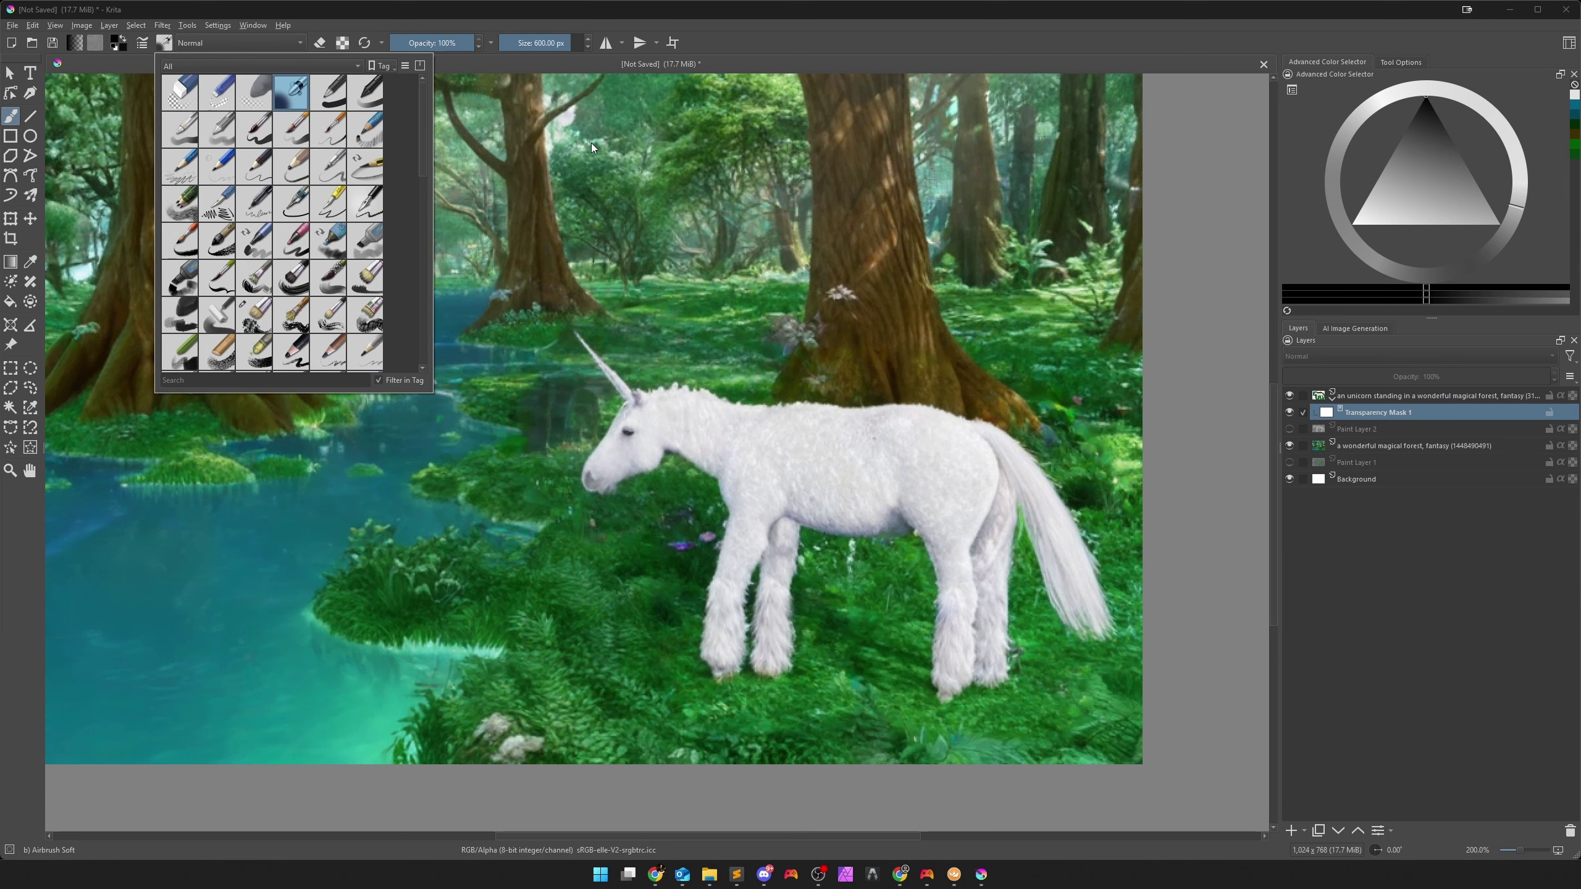
{"action": "left_click", "coordinate": [768, 49]}
{"action": "left_click", "coordinate": [535, 42]}
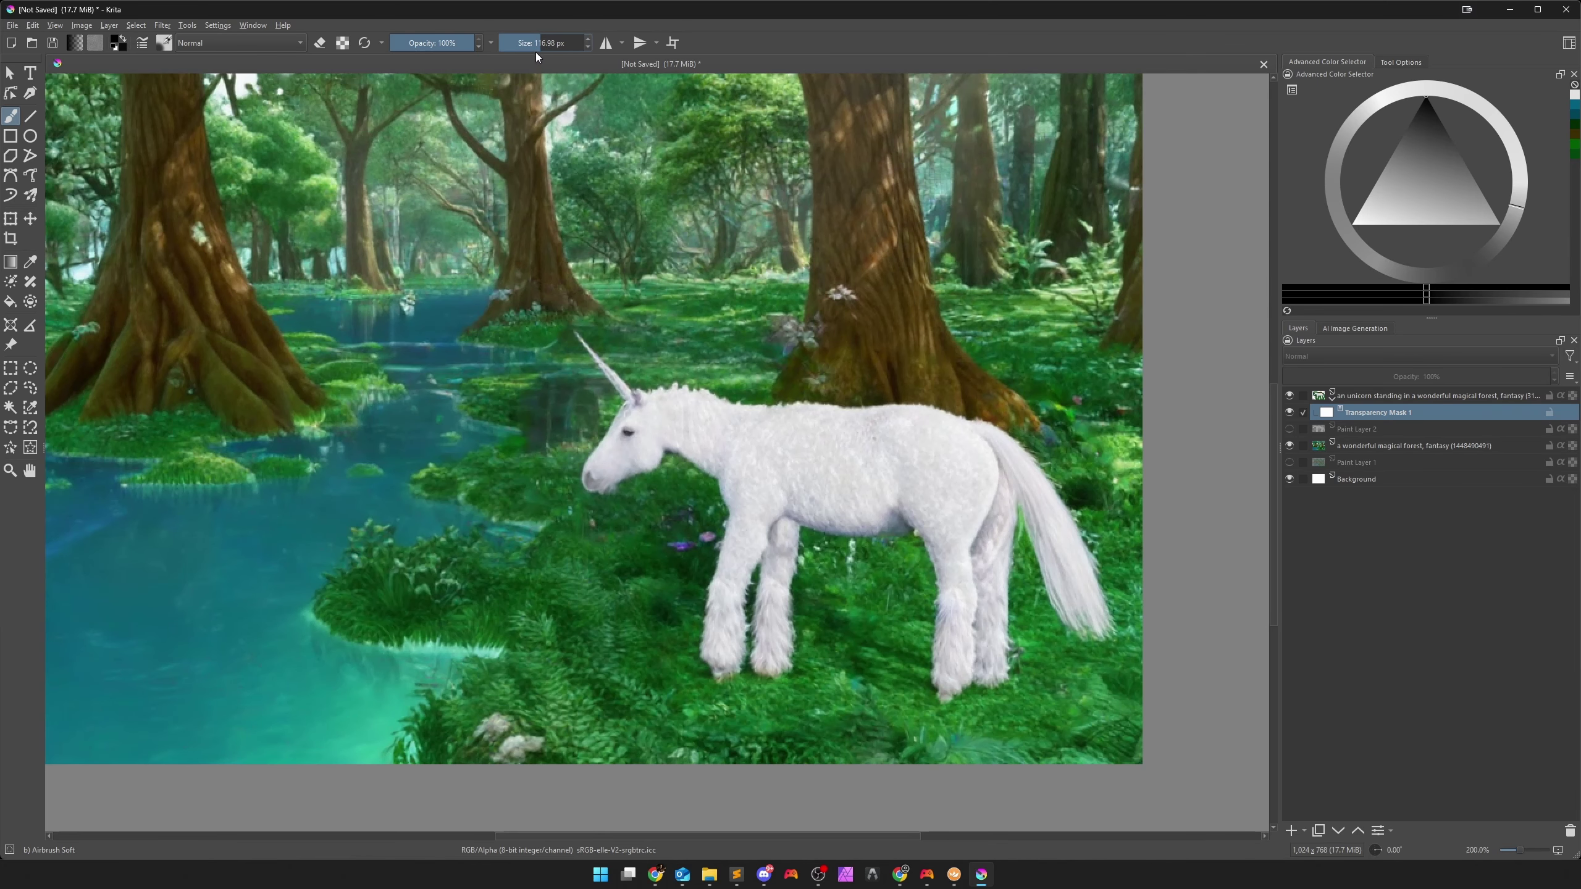
Paint black on the mask above the unicorn's back and around its horn to reveal the original tree trunk and grass.
{"action": "scroll", "coordinate": [809, 347], "scroll_direction": "up", "scroll_amount": 1}
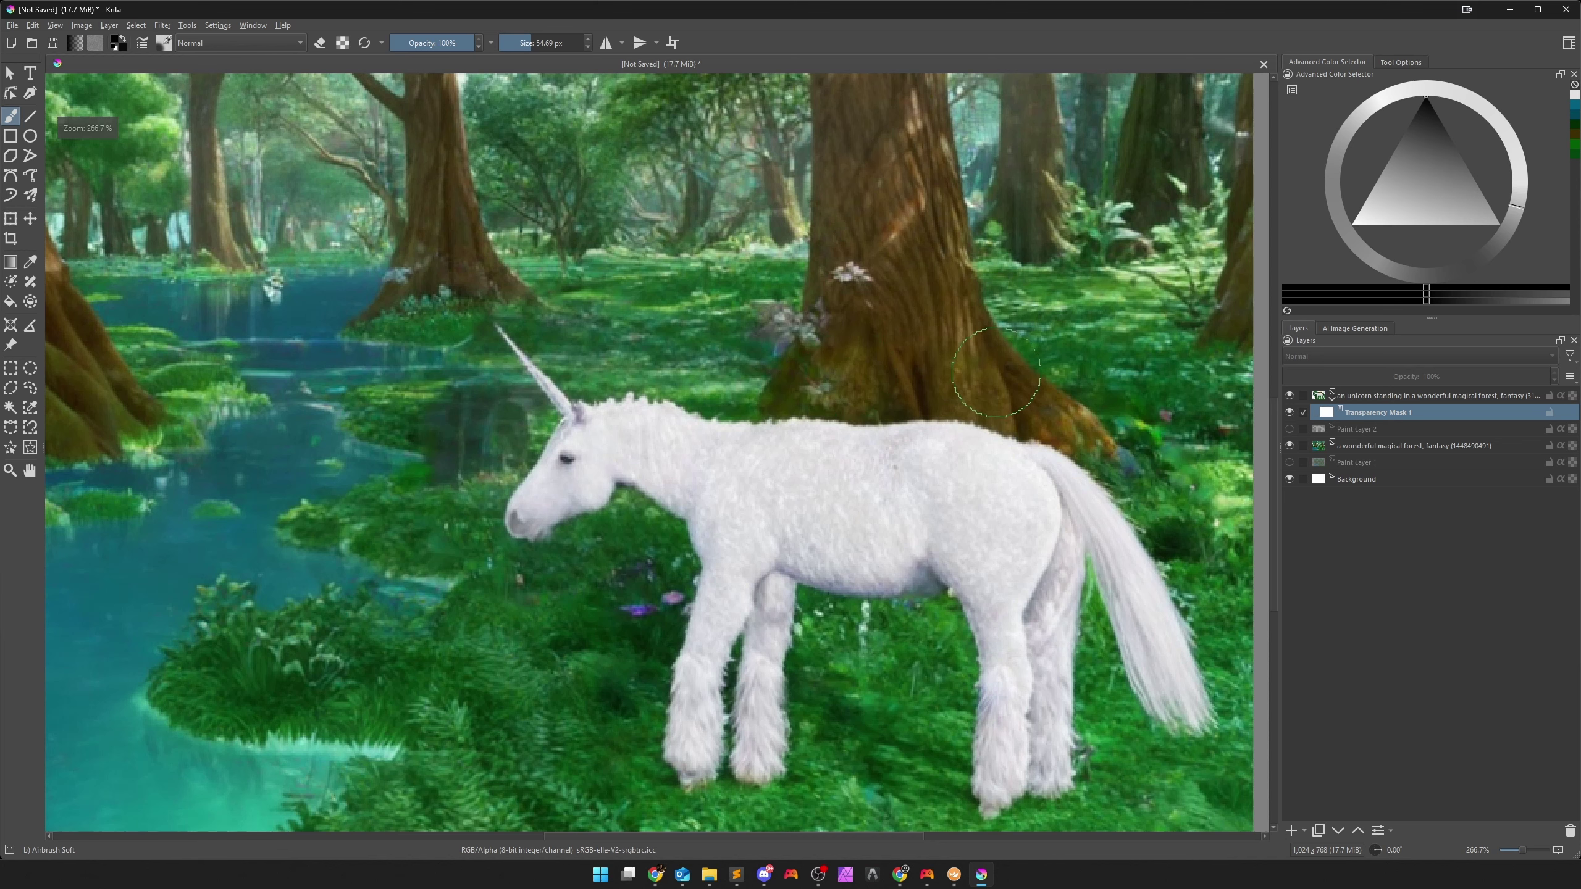
{"action": "mouse_move", "coordinate": [1046, 392]}
{"action": "left_mouse_down"}
{"action": "mouse_move", "coordinate": [996, 374]}
{"action": "mouse_move", "coordinate": [778, 364]}
{"action": "left_mouse_up"}
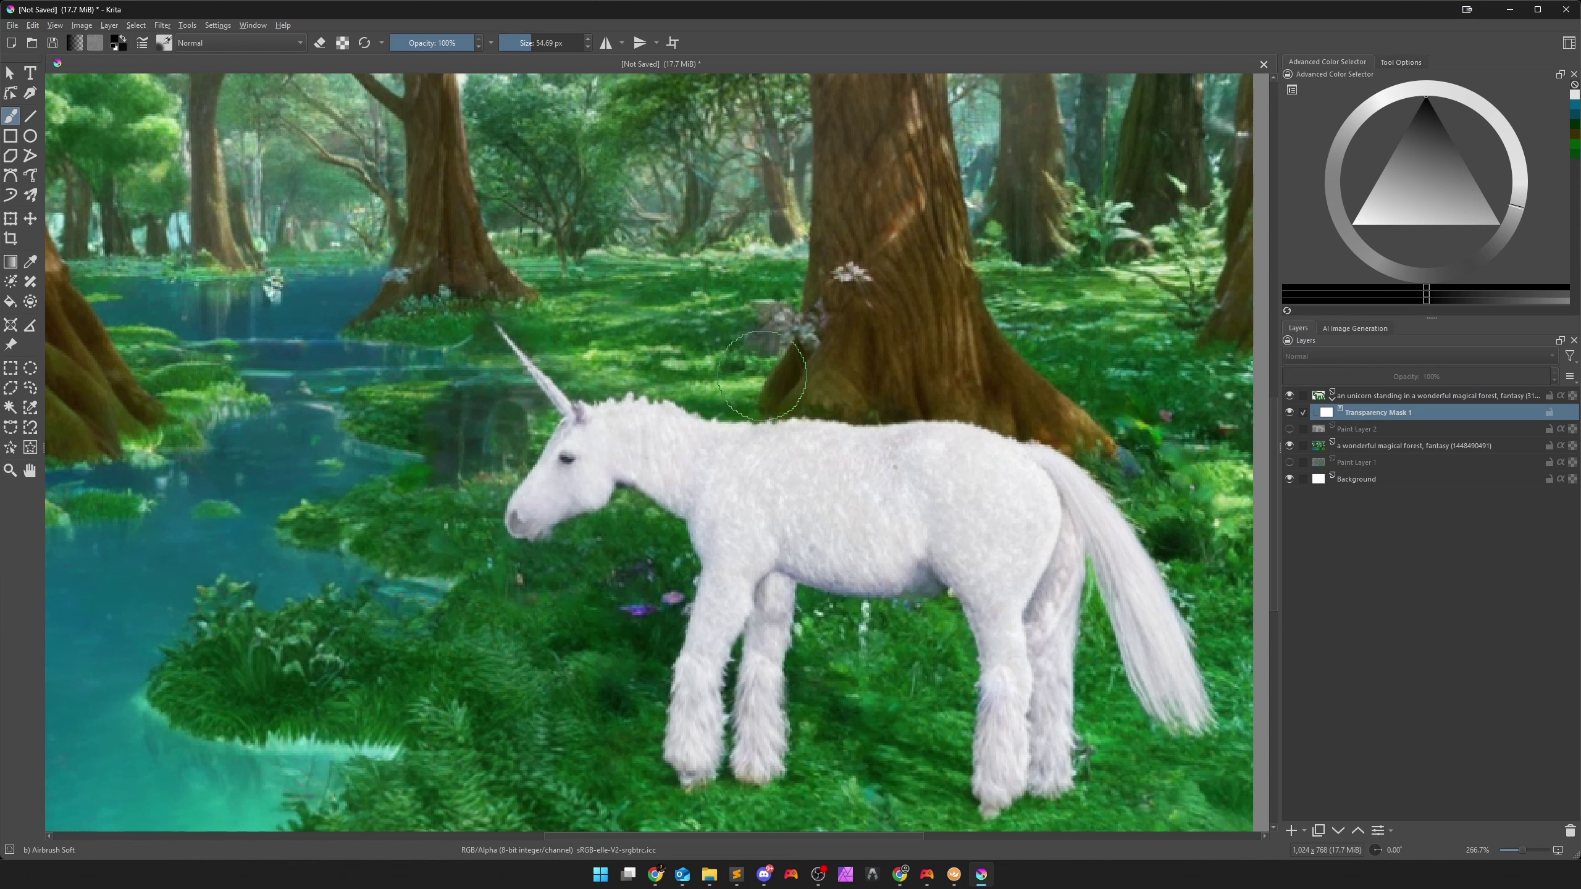
{"action": "left_click_drag", "start_coordinate": [747, 382], "coordinate": [859, 373]}
{"action": "mouse_move", "coordinate": [424, 389]}
{"action": "left_mouse_down"}
{"action": "mouse_move", "coordinate": [462, 450]}
{"action": "mouse_move", "coordinate": [448, 473]}
{"action": "mouse_move", "coordinate": [497, 432]}
{"action": "mouse_move", "coordinate": [458, 356]}
{"action": "mouse_move", "coordinate": [504, 414]}
{"action": "mouse_move", "coordinate": [460, 492]}
{"action": "mouse_move", "coordinate": [455, 540]}
{"action": "mouse_move", "coordinate": [474, 565]}
{"action": "mouse_move", "coordinate": [536, 582]}
{"action": "mouse_move", "coordinate": [619, 547]}
{"action": "mouse_move", "coordinate": [636, 557]}
{"action": "mouse_move", "coordinate": [644, 613]}
{"action": "mouse_move", "coordinate": [609, 758]}
{"action": "mouse_move", "coordinate": [586, 610]}
{"action": "mouse_move", "coordinate": [552, 769]}
{"action": "mouse_move", "coordinate": [580, 705]}
{"action": "mouse_move", "coordinate": [602, 751]}
{"action": "mouse_move", "coordinate": [612, 726]}
{"action": "mouse_move", "coordinate": [619, 802]}
{"action": "mouse_move", "coordinate": [669, 845]}
{"action": "mouse_move", "coordinate": [793, 825]}
{"action": "mouse_move", "coordinate": [839, 772]}
{"action": "mouse_move", "coordinate": [840, 641]}
{"action": "mouse_move", "coordinate": [926, 644]}
{"action": "mouse_move", "coordinate": [919, 820]}
{"action": "mouse_move", "coordinate": [959, 838]}
{"action": "mouse_move", "coordinate": [1105, 835]}
{"action": "mouse_move", "coordinate": [1143, 780]}
{"action": "mouse_move", "coordinate": [1193, 799]}
{"action": "mouse_move", "coordinate": [1223, 783]}
{"action": "mouse_move", "coordinate": [1250, 579]}
{"action": "mouse_move", "coordinate": [1204, 498]}
{"action": "mouse_move", "coordinate": [1221, 512]}
{"action": "mouse_move", "coordinate": [1234, 446]}
{"action": "mouse_move", "coordinate": [1213, 500]}
{"action": "mouse_move", "coordinate": [1133, 412]}
{"action": "mouse_move", "coordinate": [1223, 604]}
{"action": "mouse_move", "coordinate": [1175, 487]}
{"action": "mouse_move", "coordinate": [1114, 411]}
{"action": "mouse_move", "coordinate": [955, 369]}
{"action": "mouse_move", "coordinate": [763, 374]}
{"action": "mouse_move", "coordinate": [461, 436]}
{"action": "mouse_move", "coordinate": [492, 429]}
{"action": "left_mouse_up"}
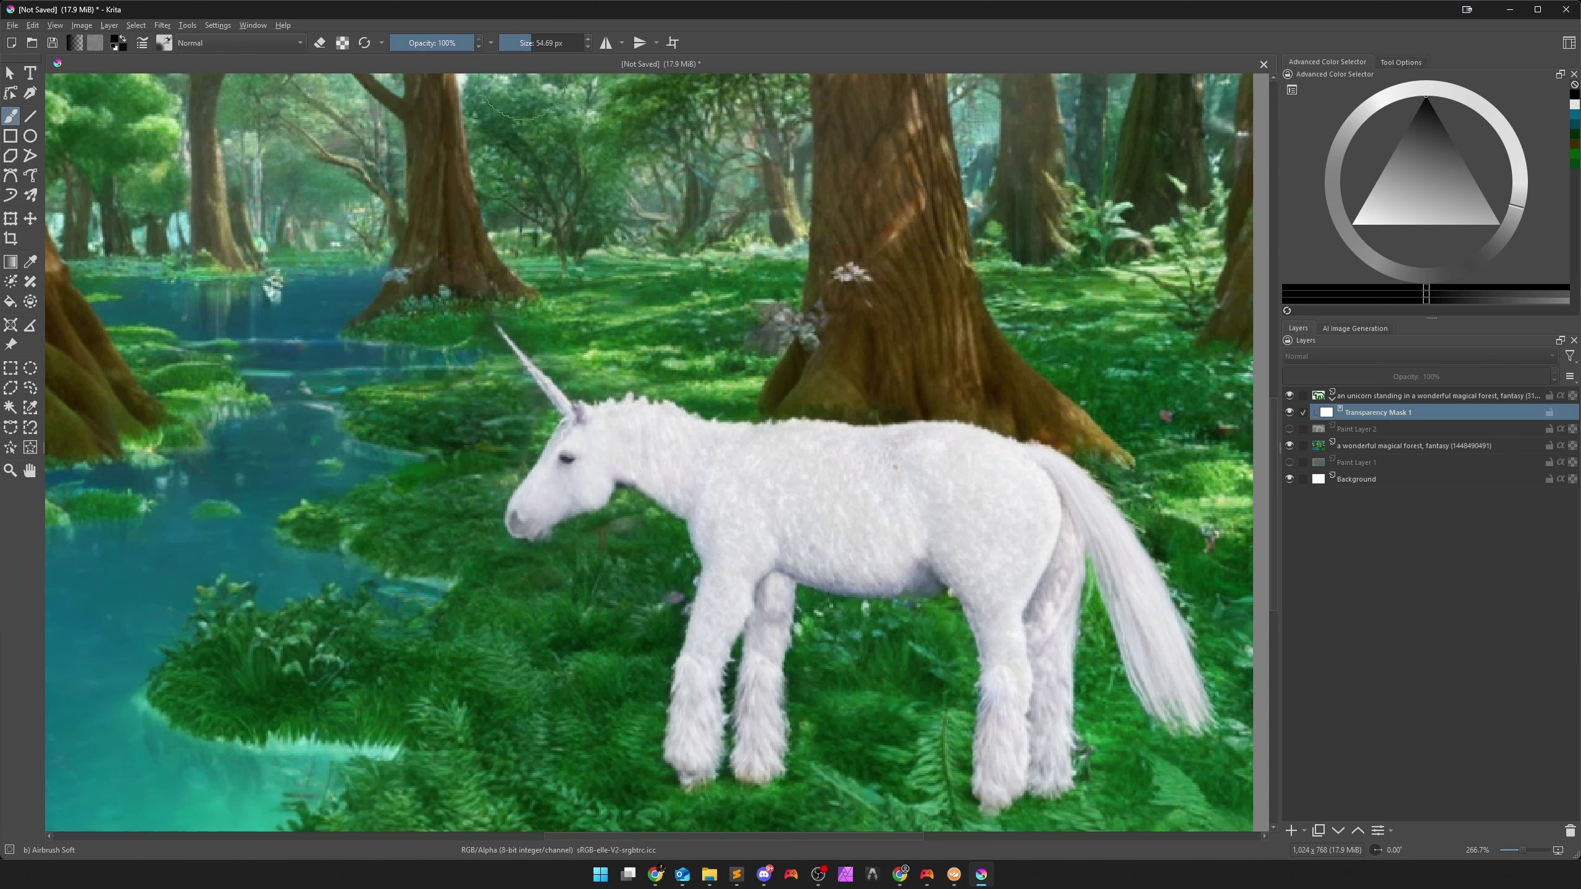
Refine the mask with a smaller brush, restoring the original grass and ferns around the unicorn's legs and below its tail.
{"action": "scroll", "coordinate": [526, 409], "scroll_direction": "up", "scroll_amount": 2}
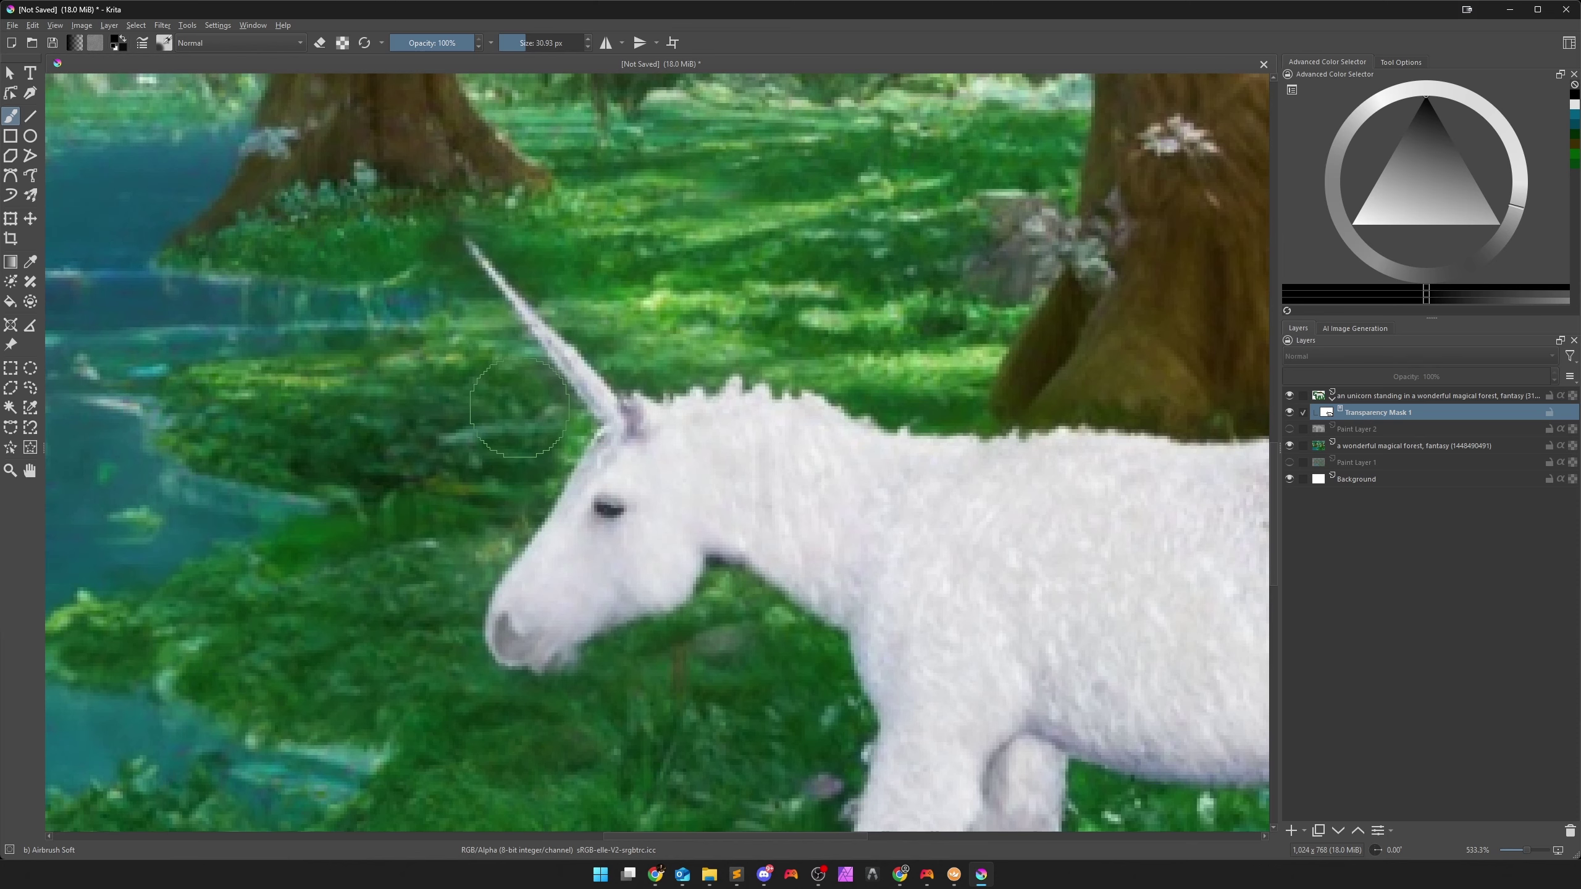
{"action": "left_click_drag", "start_coordinate": [416, 495], "coordinate": [303, 178]}
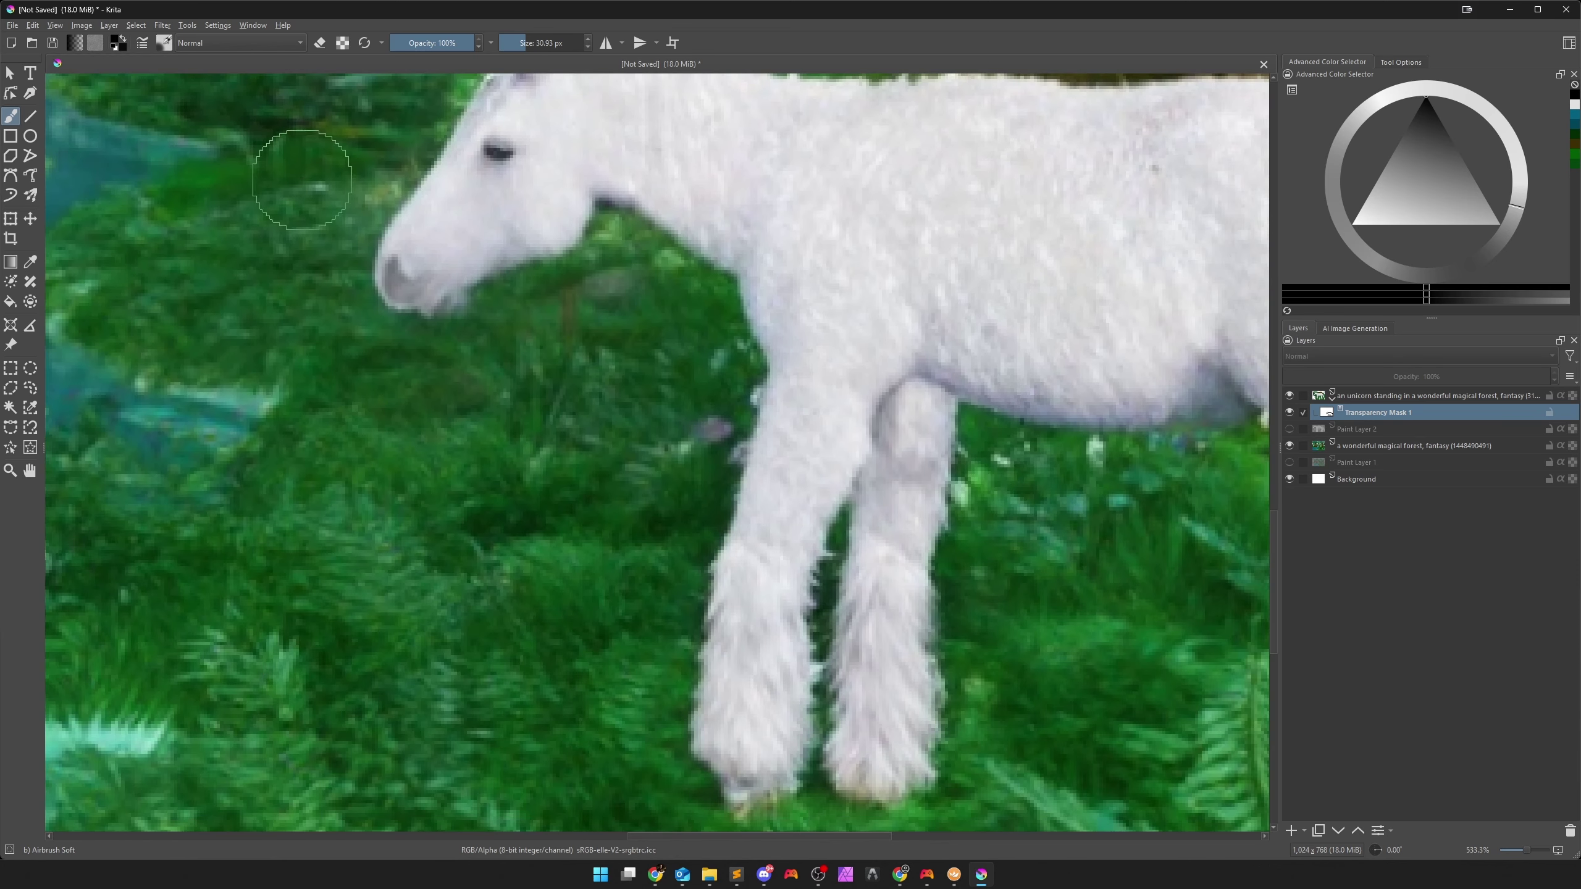
{"action": "mouse_move", "coordinate": [510, 554]}
{"action": "left_mouse_down"}
{"action": "mouse_move", "coordinate": [433, 410]}
{"action": "mouse_move", "coordinate": [337, 375]}
{"action": "mouse_move", "coordinate": [294, 469]}
{"action": "left_mouse_up"}
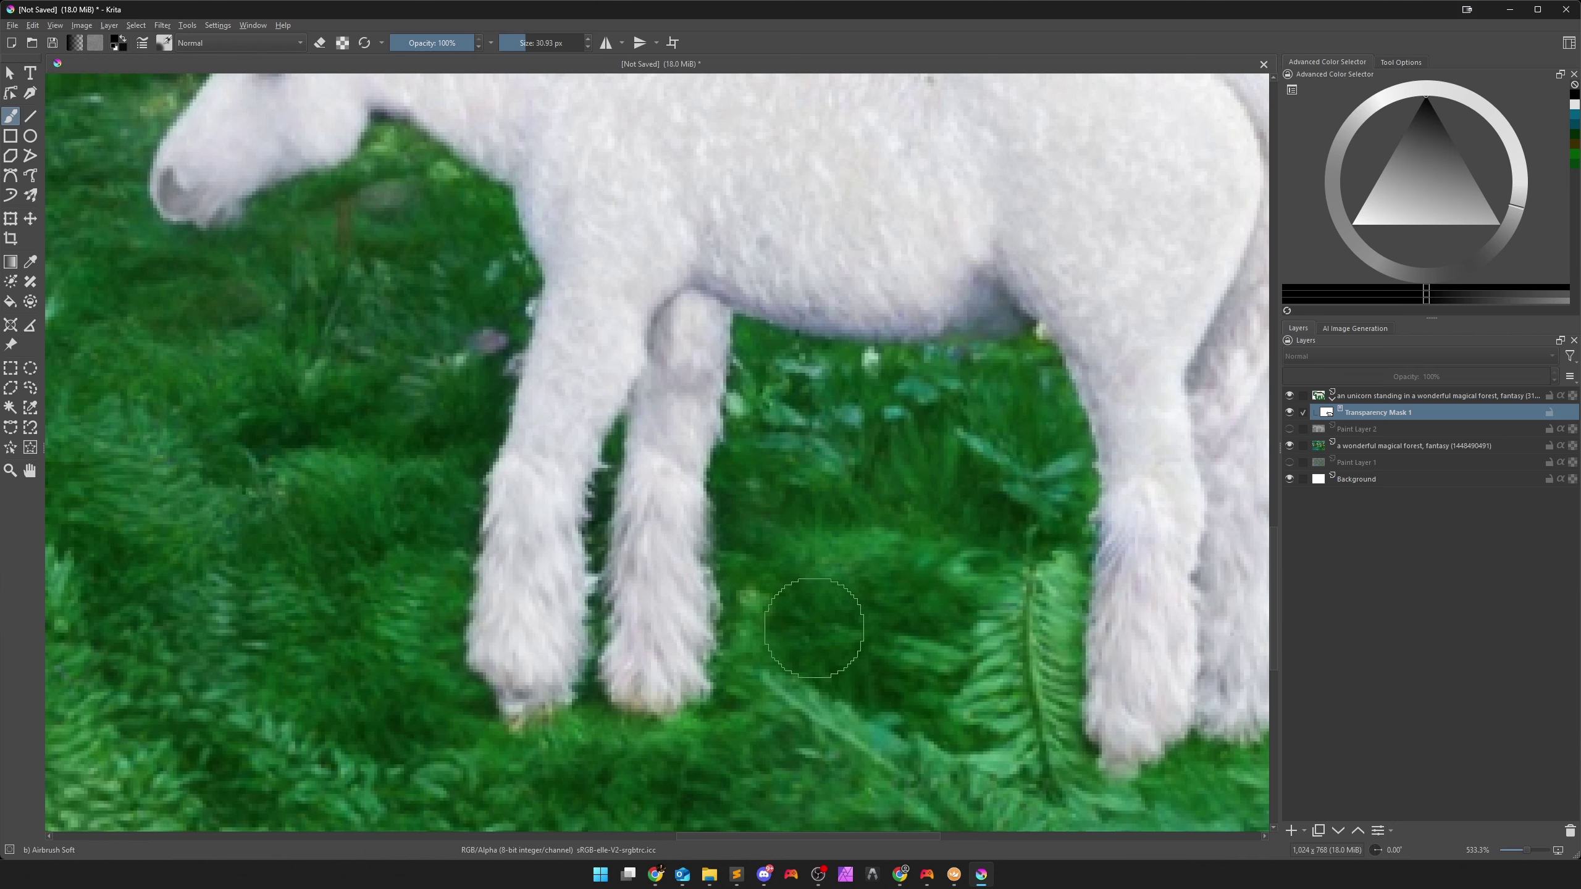
{"action": "mouse_move", "coordinate": [412, 530]}
{"action": "left_mouse_down"}
{"action": "mouse_move", "coordinate": [487, 290]}
{"action": "mouse_move", "coordinate": [445, 417]}
{"action": "left_mouse_up"}
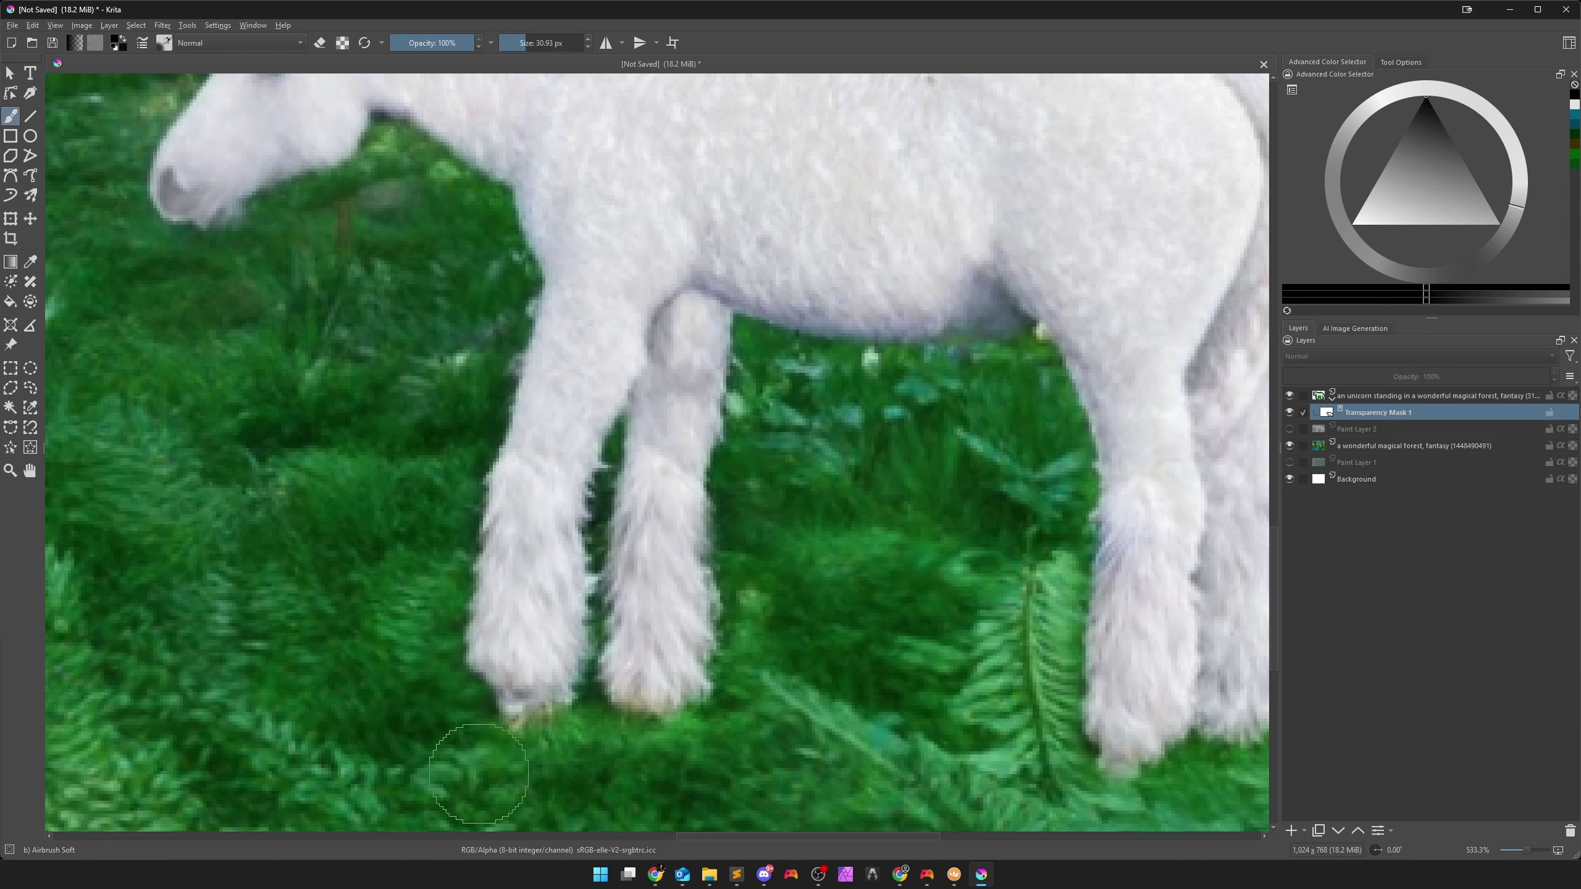
{"action": "scroll", "coordinate": [934, 707], "scroll_direction": "right", "scroll_amount": 5}
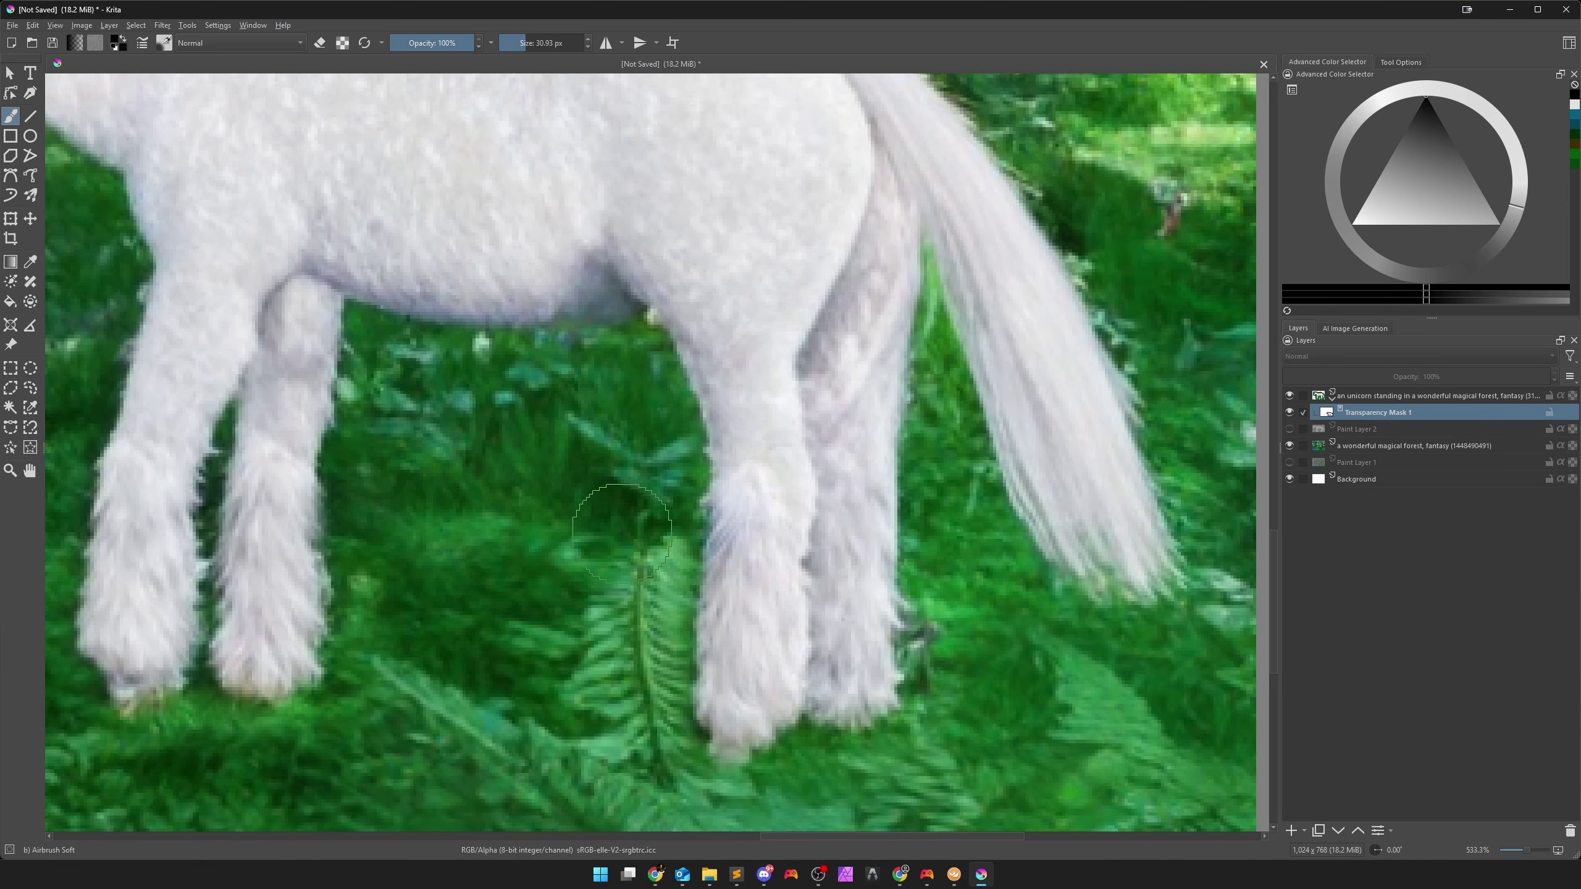
{"action": "mouse_move", "coordinate": [910, 717]}
{"action": "left_mouse_down"}
{"action": "mouse_move", "coordinate": [955, 561]}
{"action": "mouse_move", "coordinate": [946, 473]}
{"action": "mouse_move", "coordinate": [1038, 648]}
{"action": "left_mouse_up"}
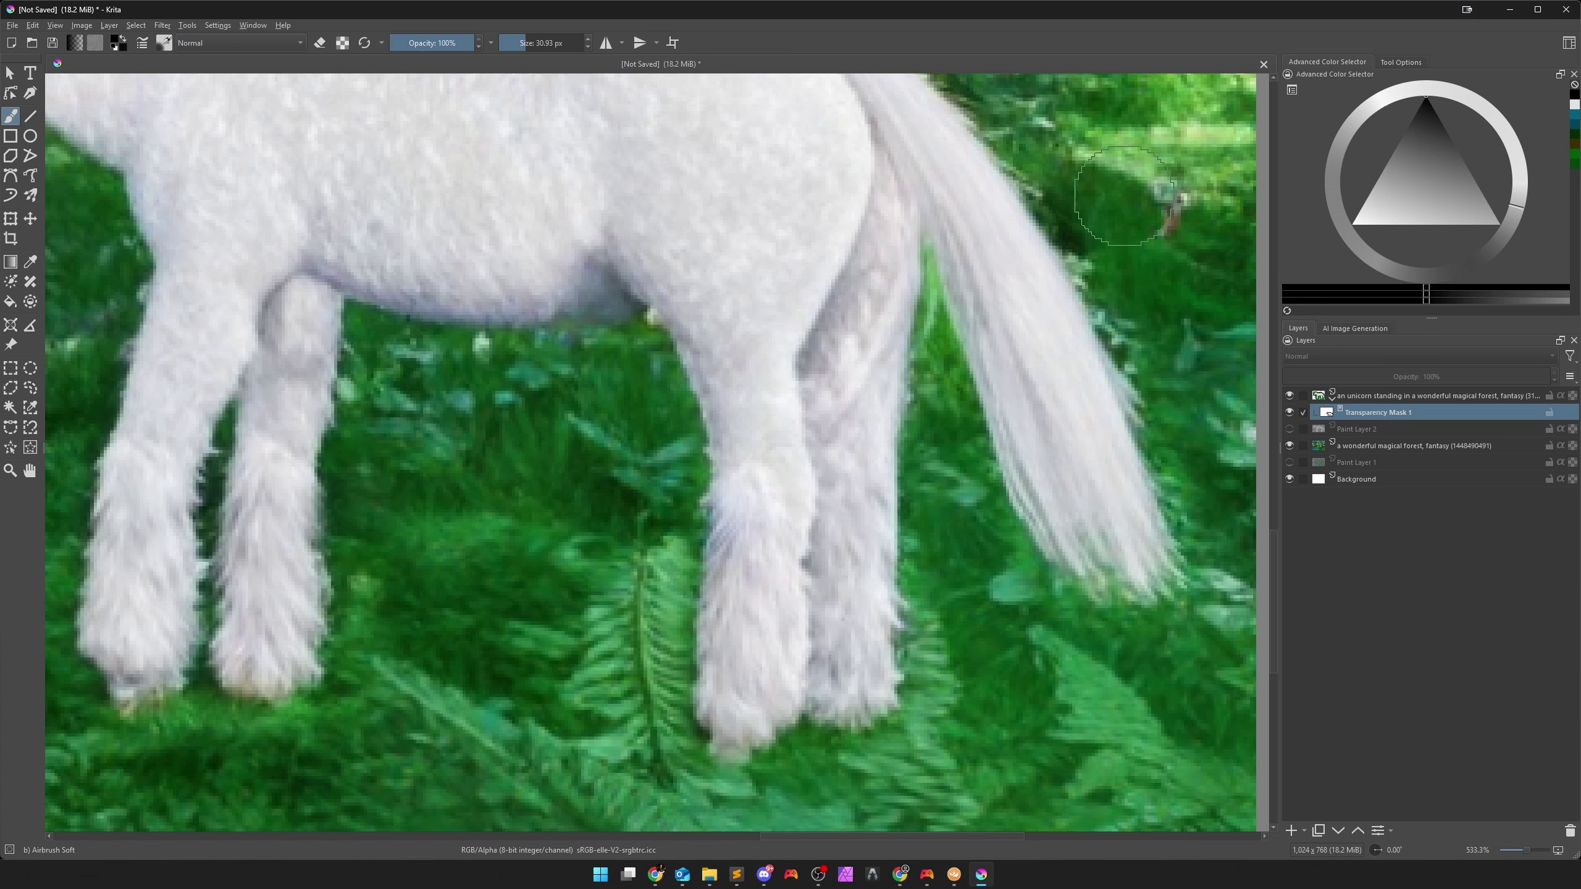
{"action": "scroll", "coordinate": [792, 332], "scroll_direction": "down", "scroll_amount": 5}
{"action": "left_click_drag", "start_coordinate": [793, 332], "coordinate": [879, 537]}
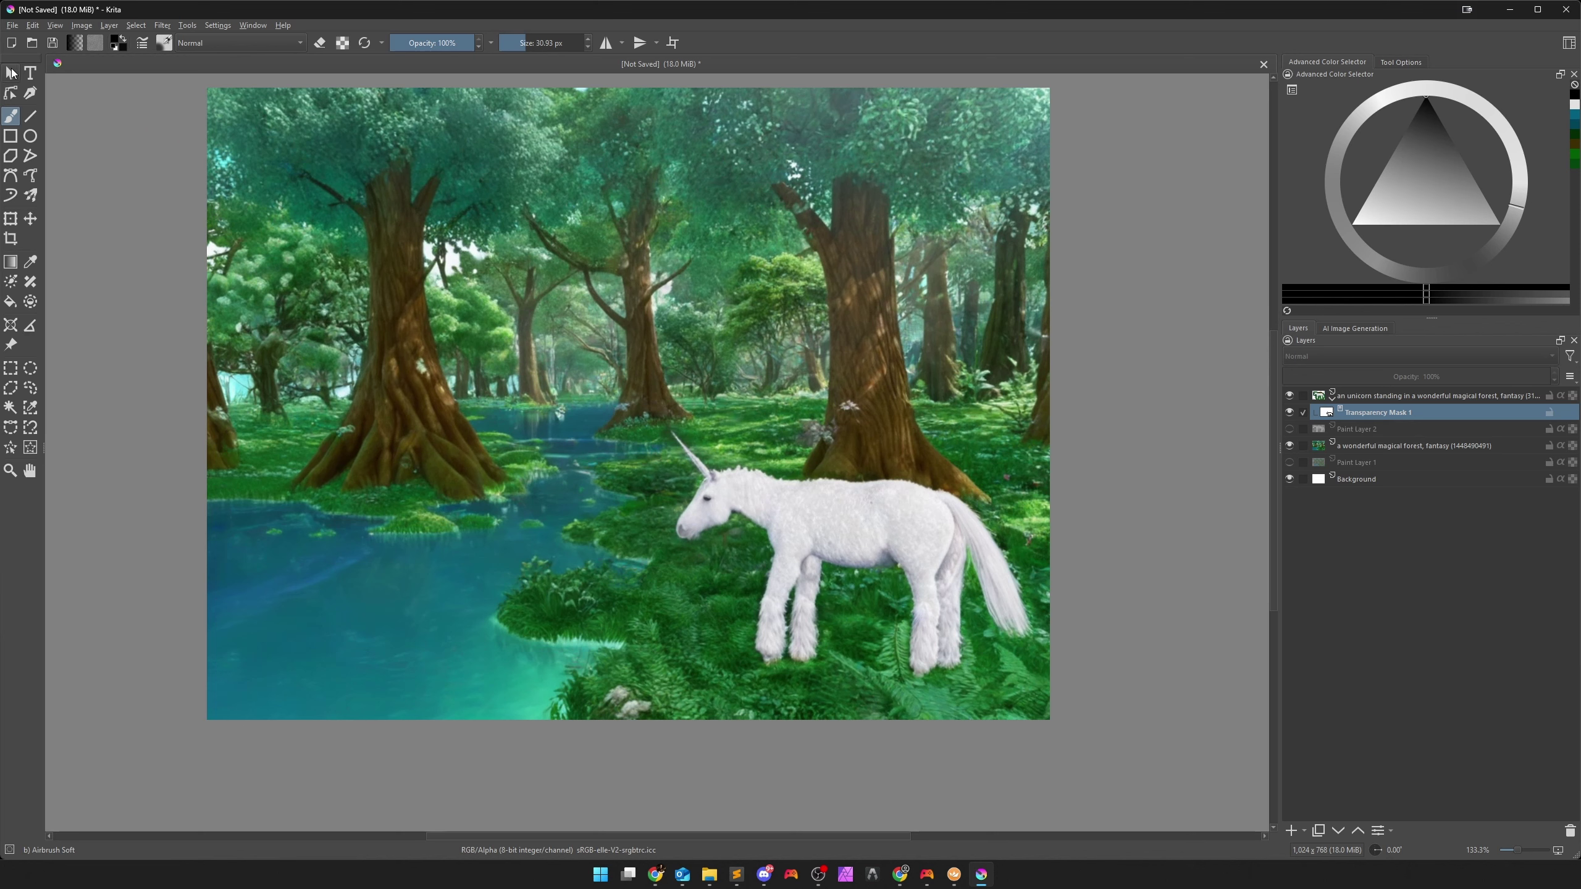
Hide the generated unicorn layer and show Paint Layer 2 with the painted unicorn shape.
{"action": "left_click", "coordinate": [11, 73]}
{"action": "left_click", "coordinate": [1289, 396]}
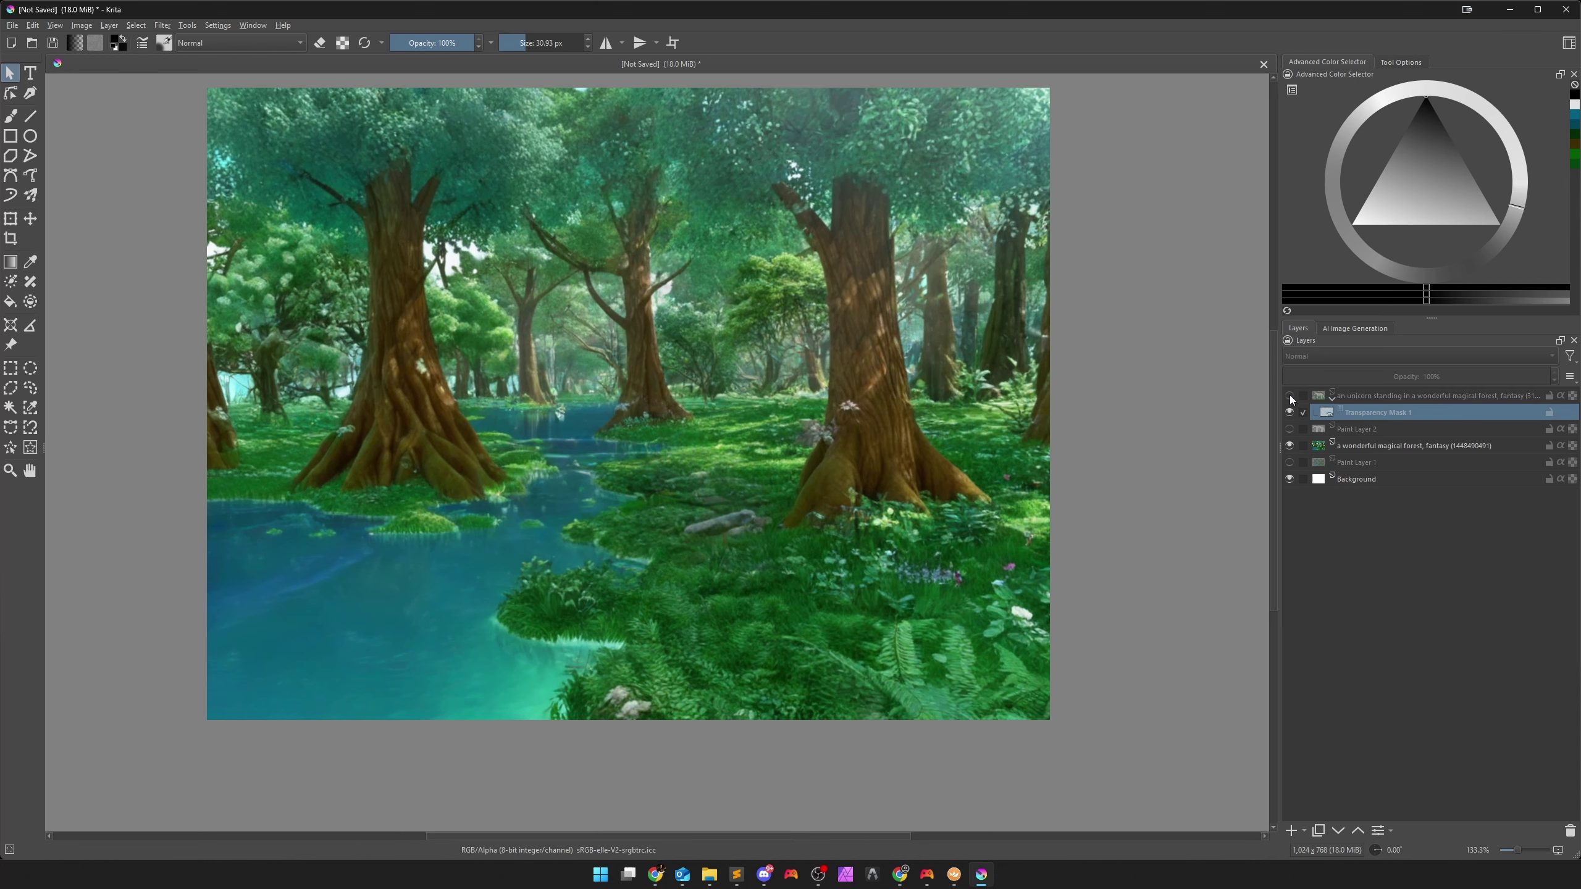
{"action": "left_click", "coordinate": [1288, 429]}
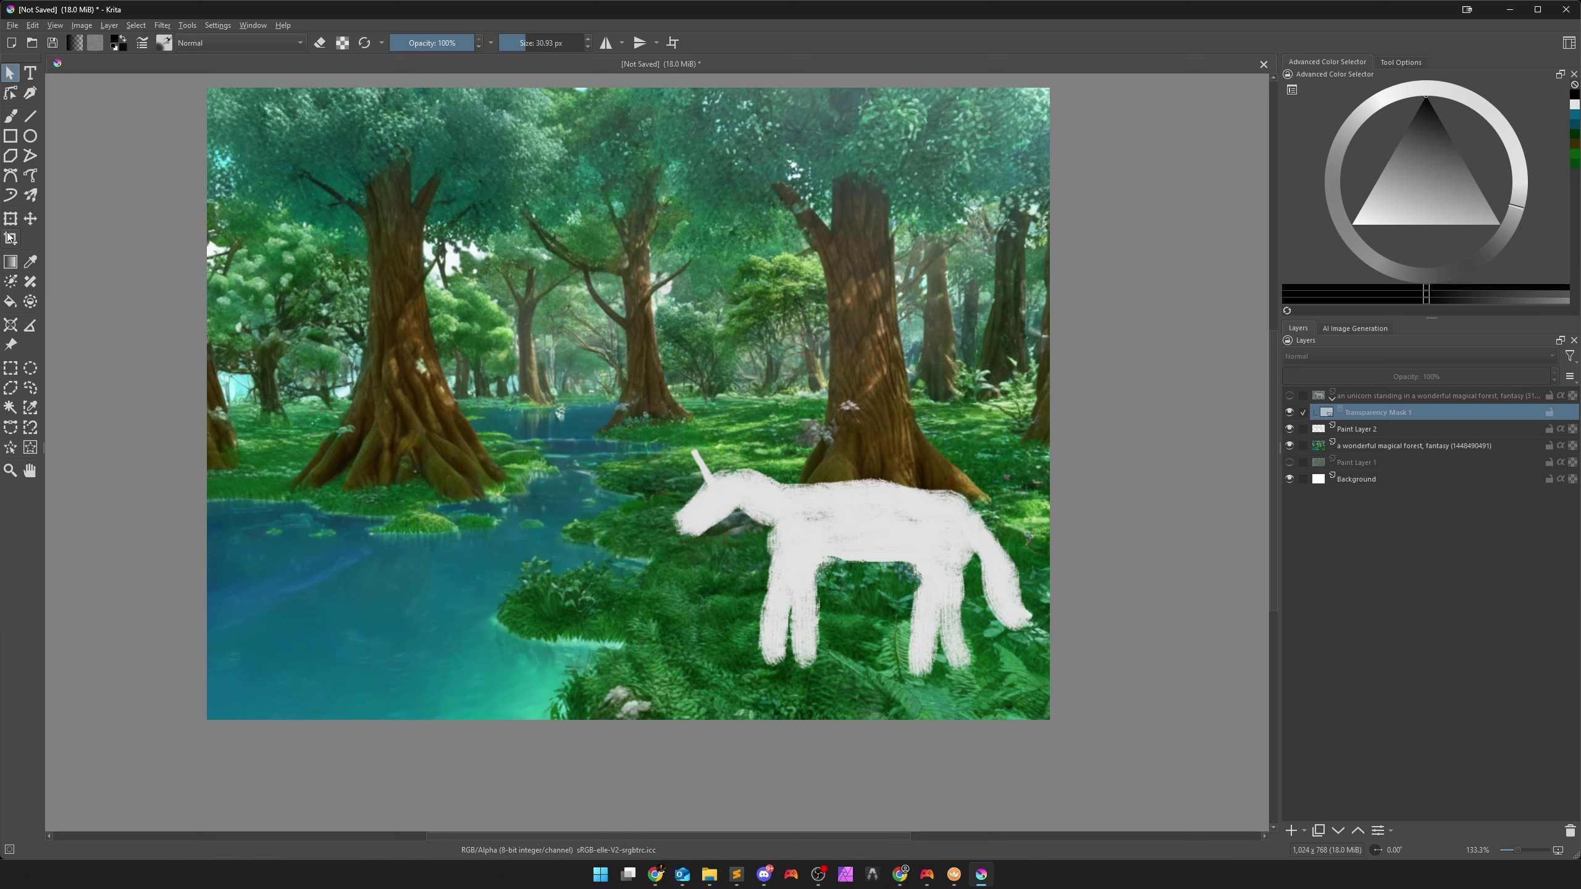
Select a rectangle of about 470 × 305 px around the painted unicorn and start live AI generation.
{"action": "left_click", "coordinate": [10, 368]}
{"action": "left_click_drag", "start_coordinate": [648, 438], "coordinate": [1037, 688]}
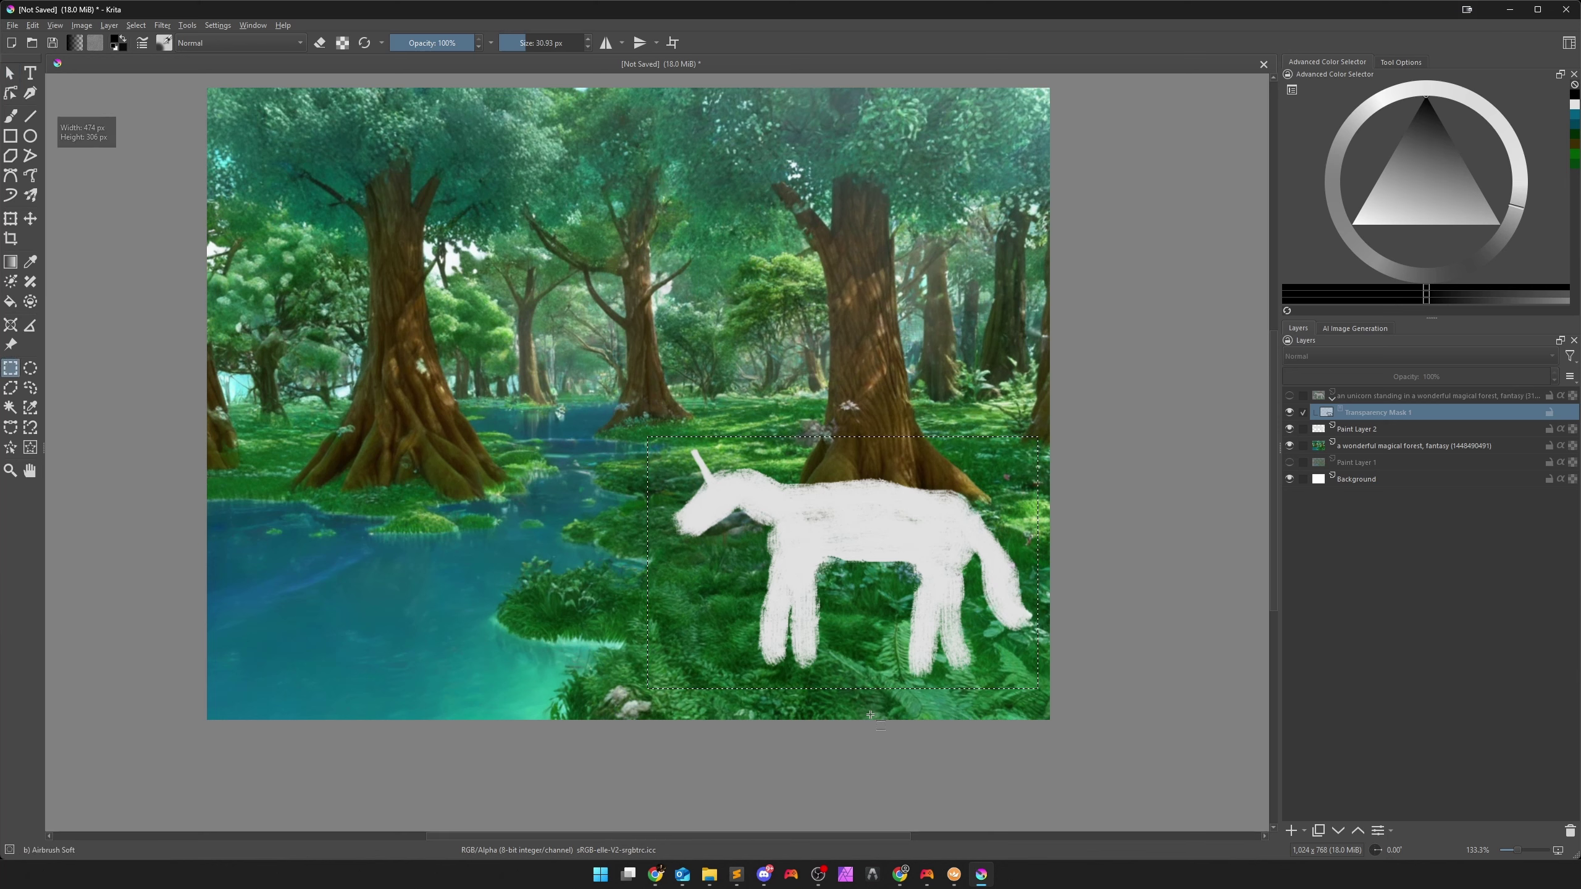
{"action": "left_click", "coordinate": [1355, 328]}
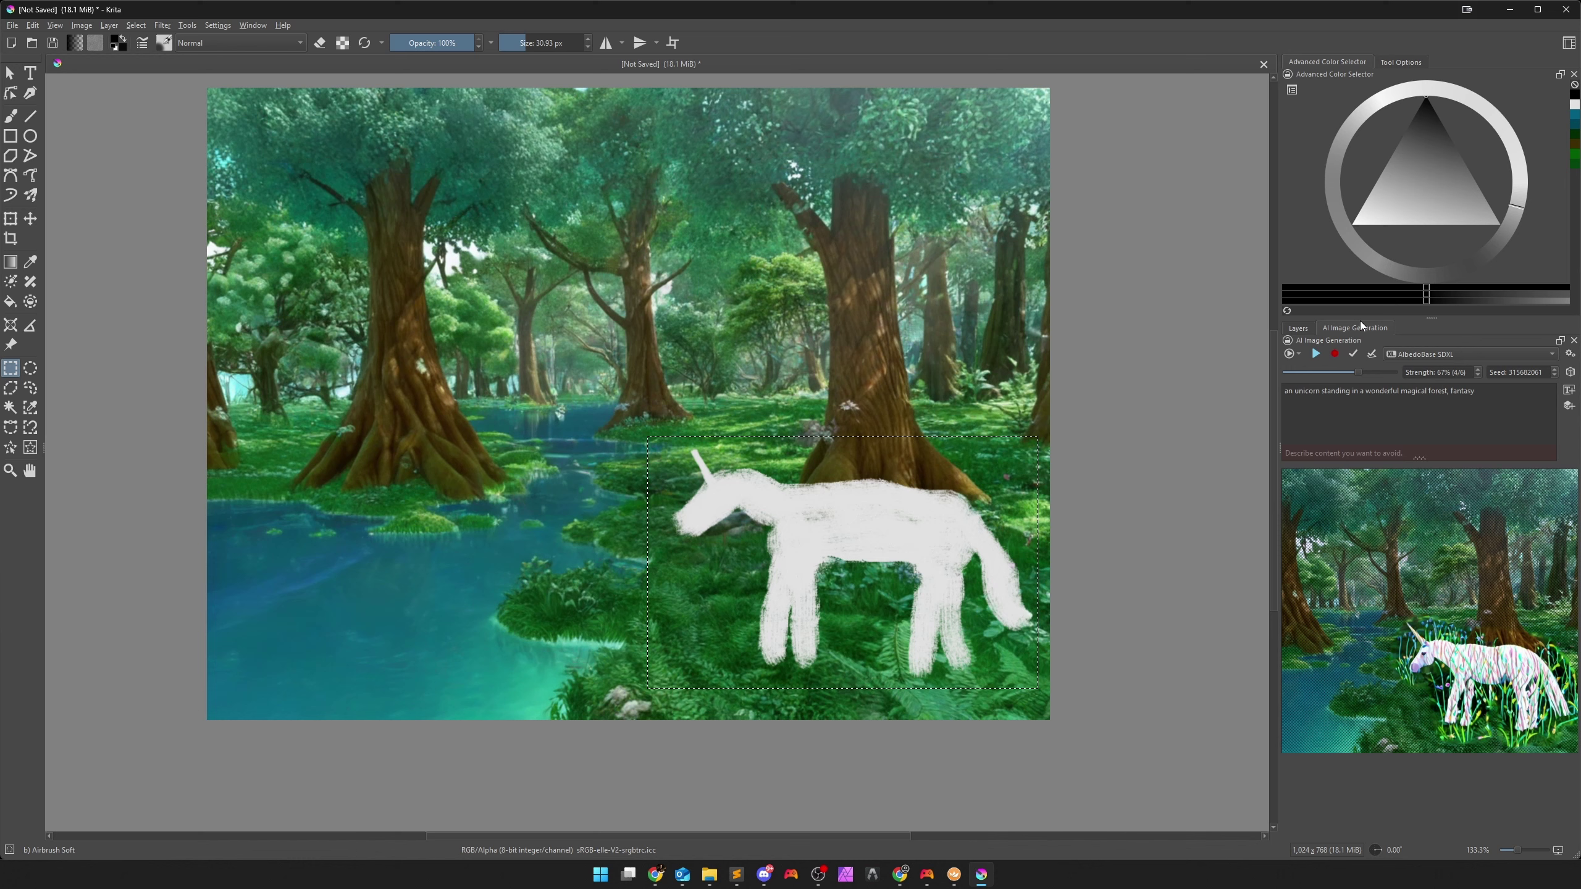
{"action": "left_click", "coordinate": [1316, 354]}
Move the selected unicorn shape on Paint Layer 2 over the river in the image's lower left.
{"action": "left_click", "coordinate": [32, 219]}
{"action": "left_click", "coordinate": [1300, 330]}
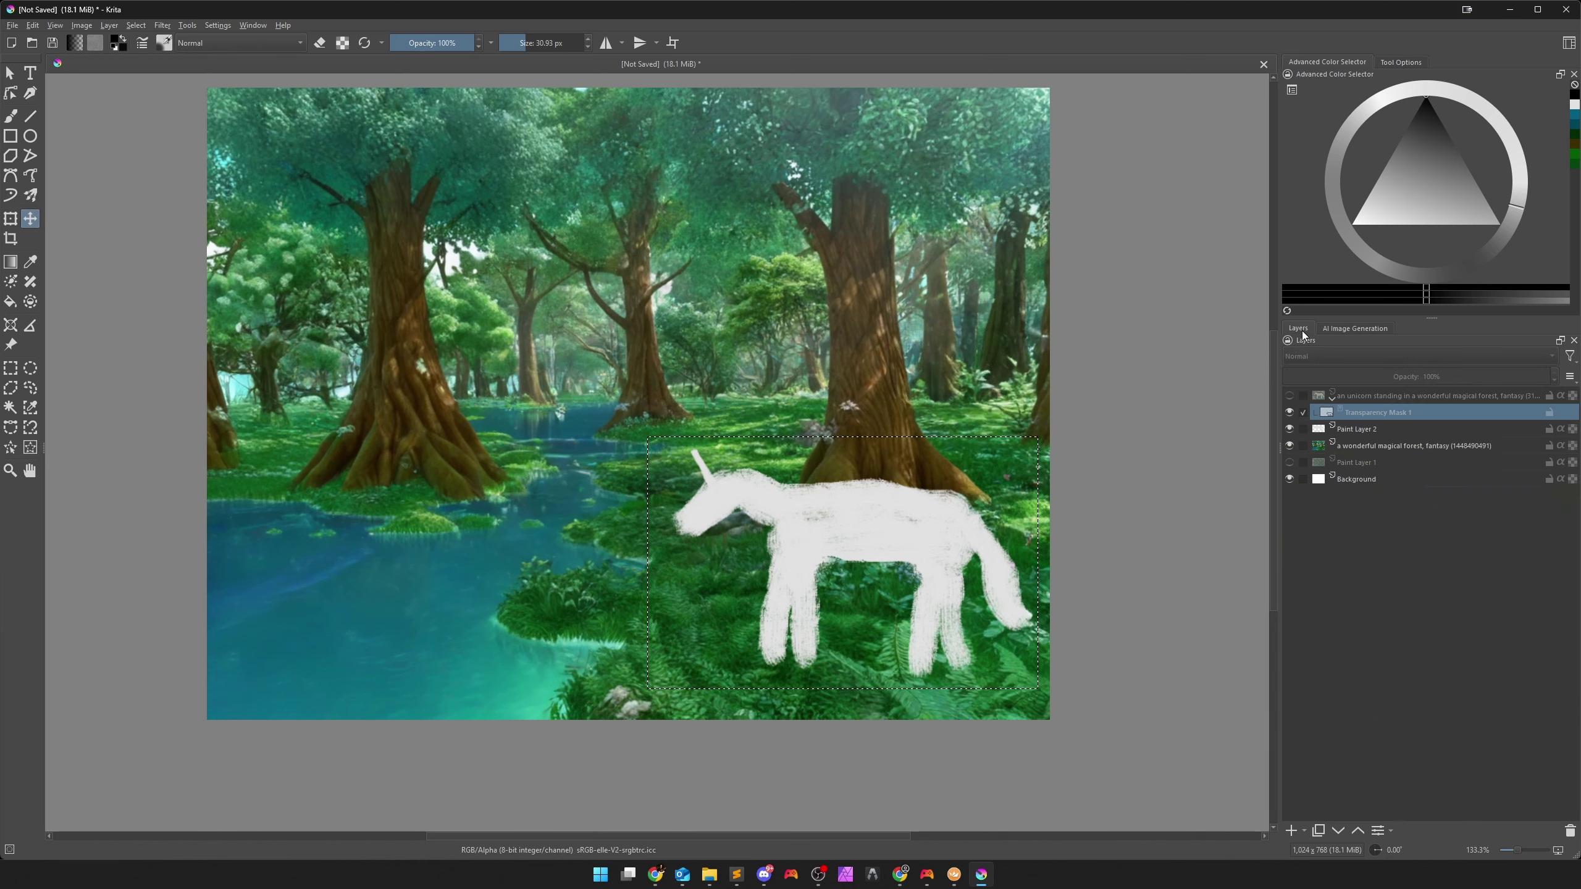
{"action": "left_click", "coordinate": [1358, 430]}
{"action": "left_click", "coordinate": [1354, 328]}
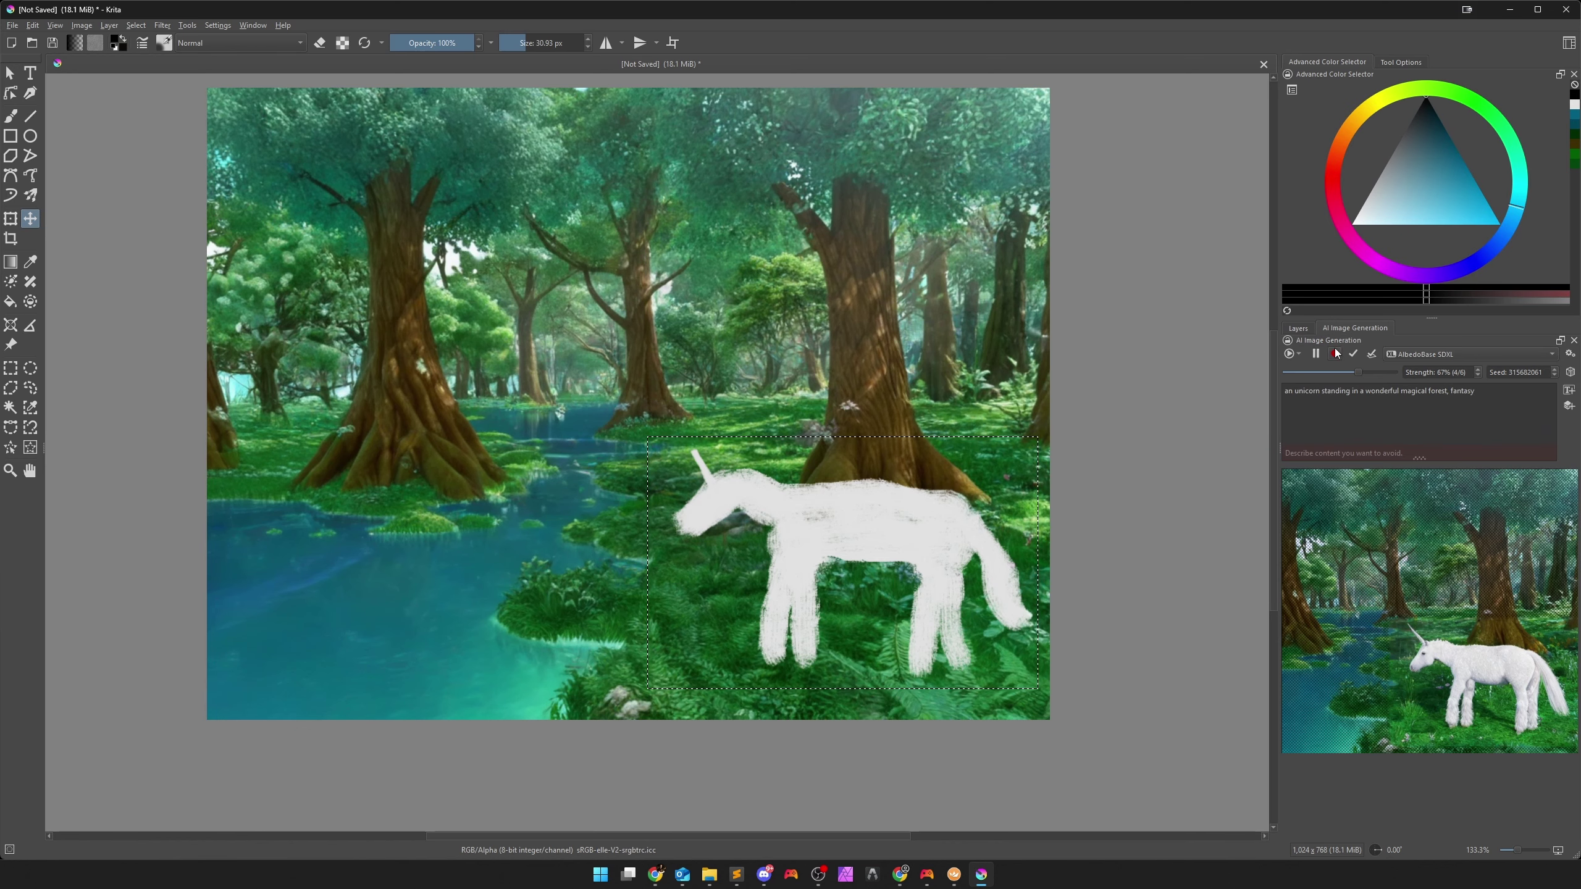
{"action": "left_click_drag", "start_coordinate": [868, 522], "coordinate": [429, 536]}
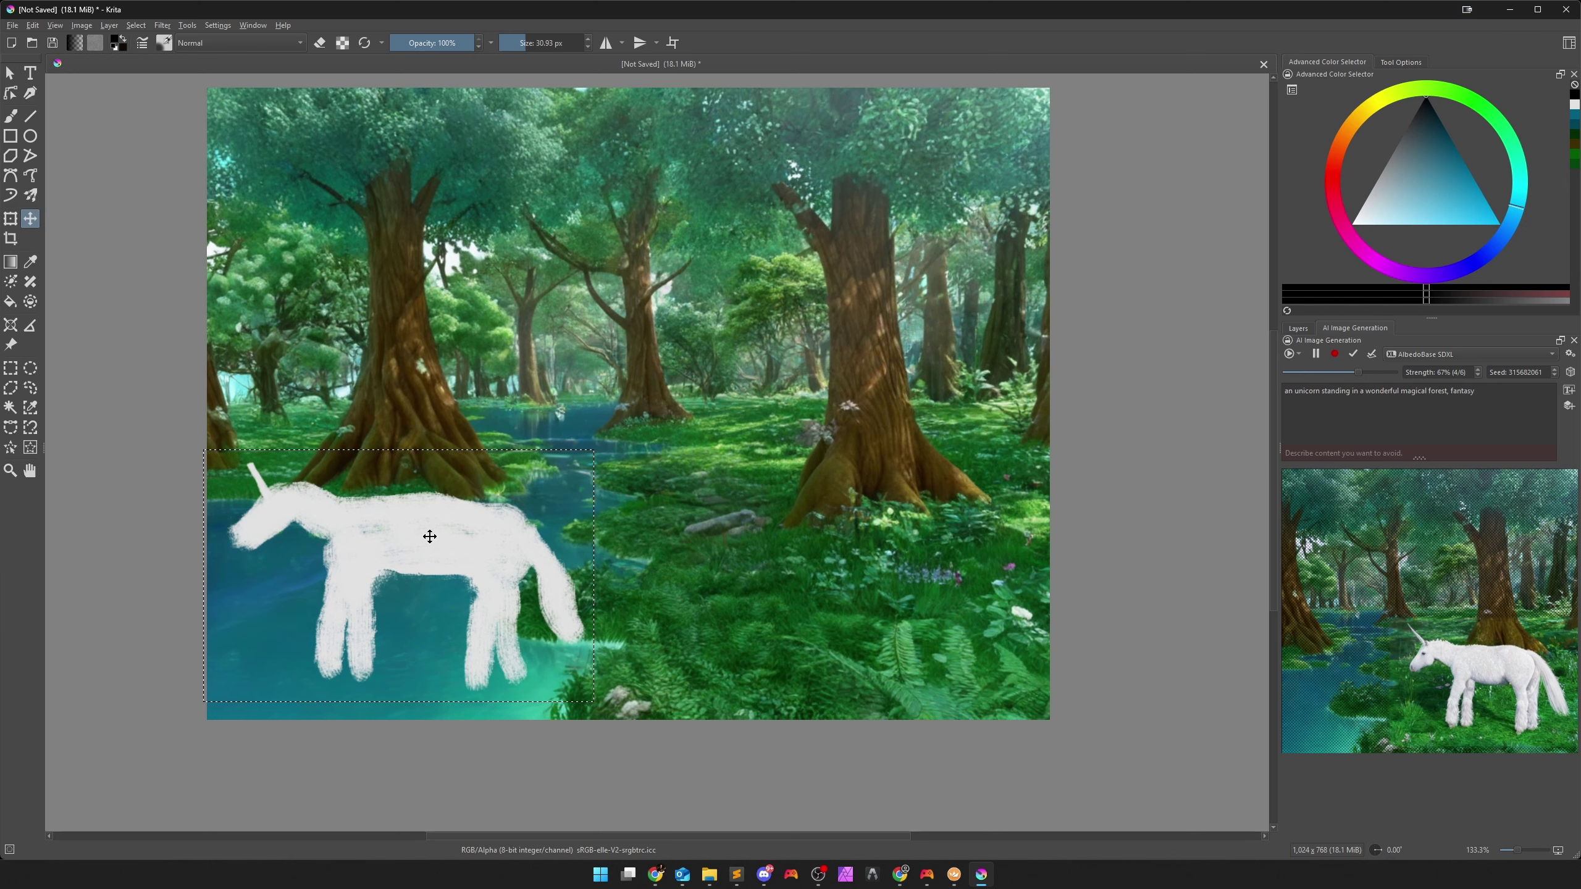
Transform the painted unicorn by mirroring it horizontally.
{"action": "key", "text": "ctrl+t"}
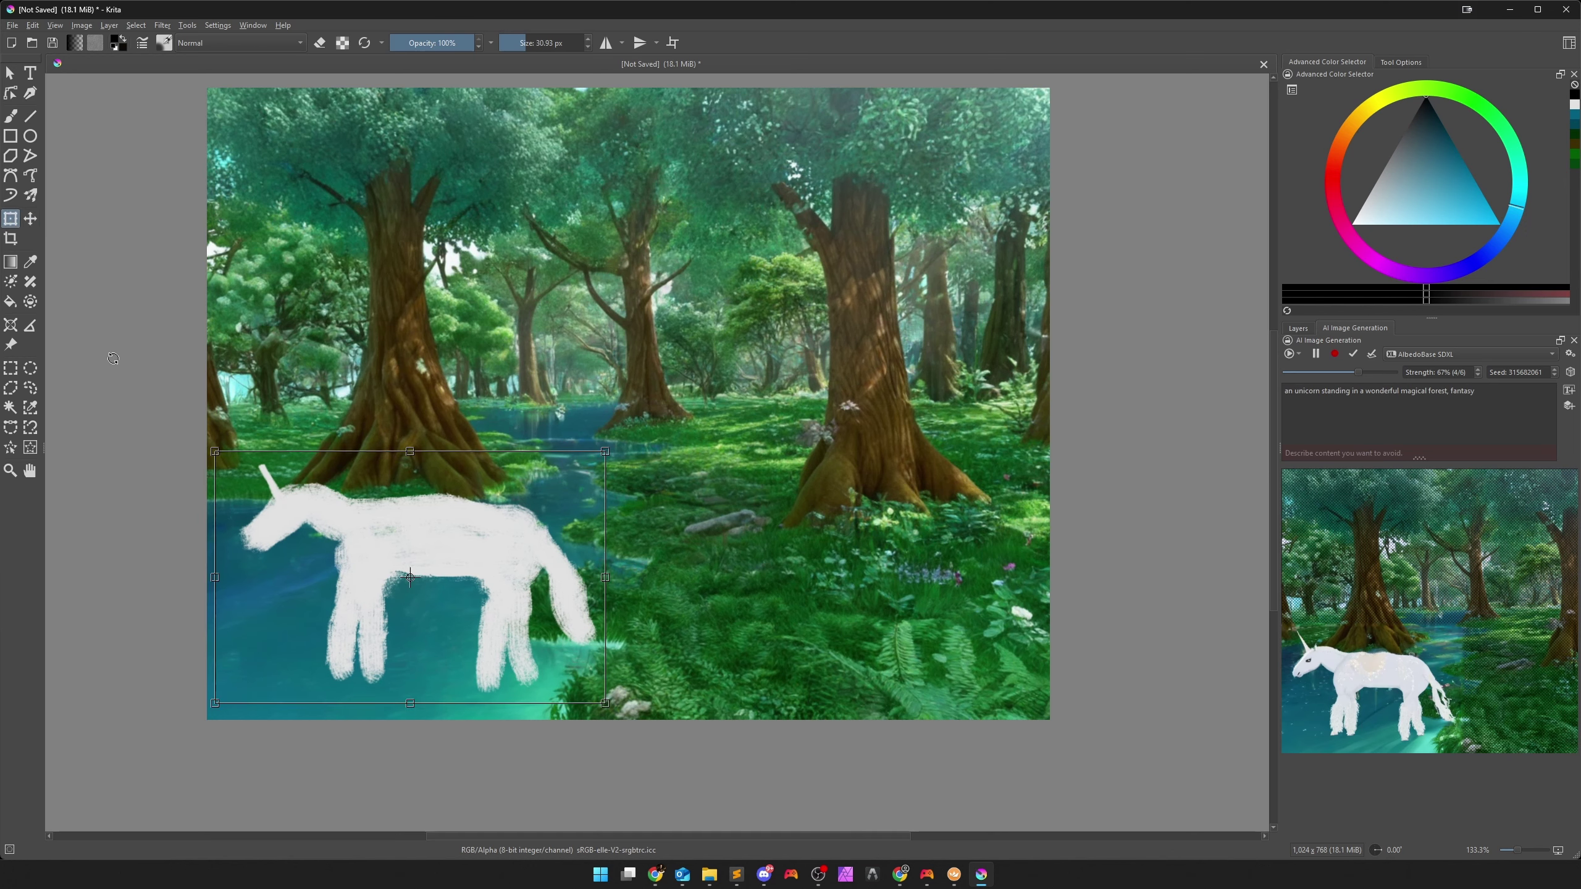
{"action": "right_click", "coordinate": [335, 532]}
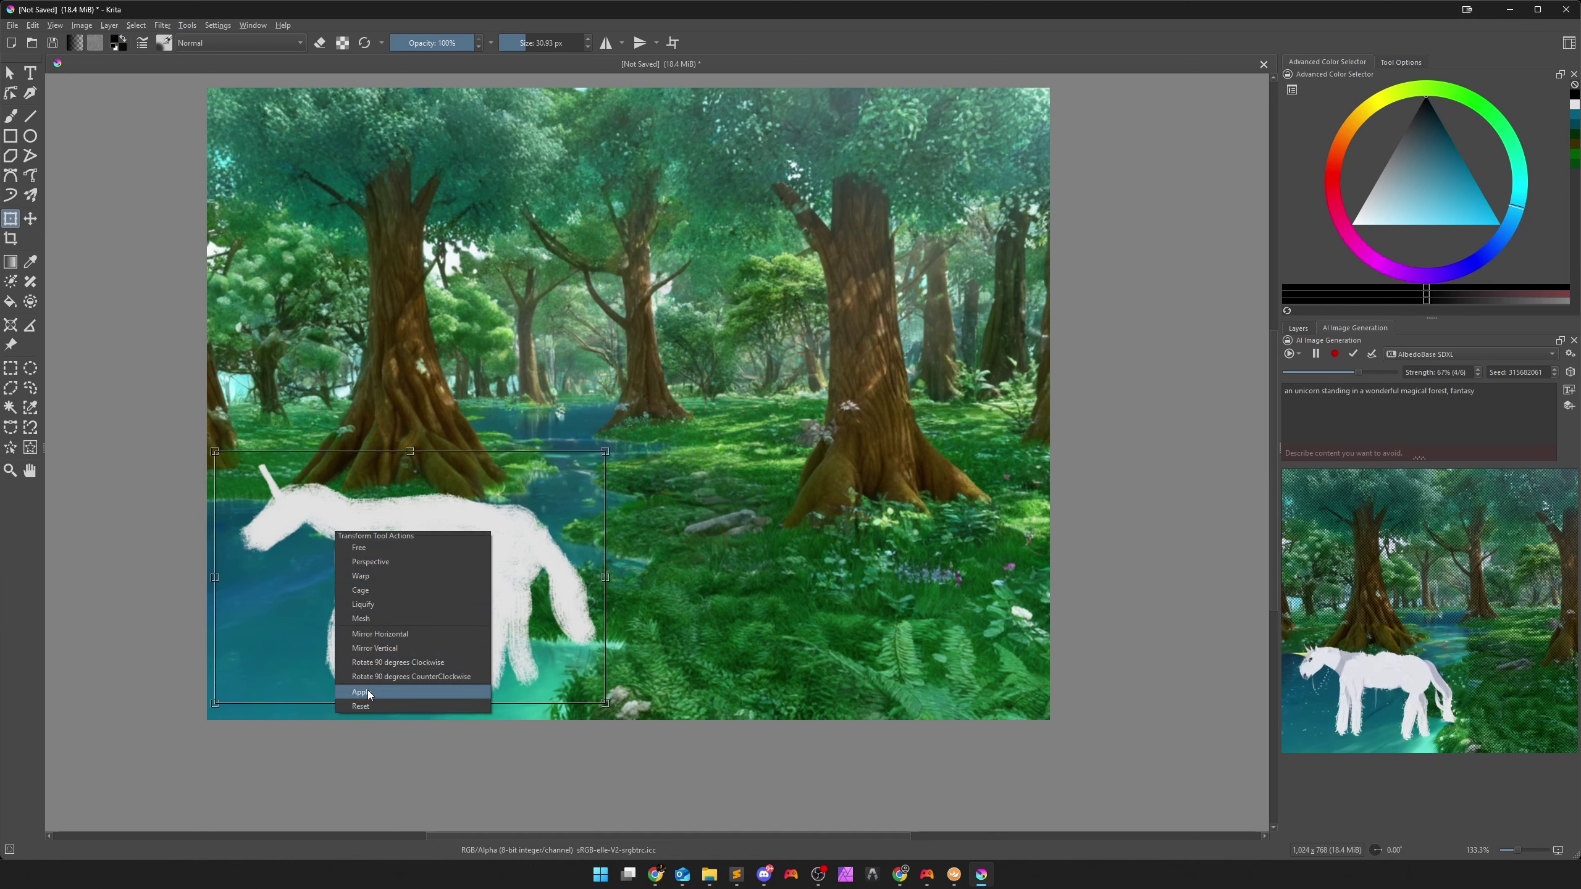
{"action": "left_click", "coordinate": [381, 635]}
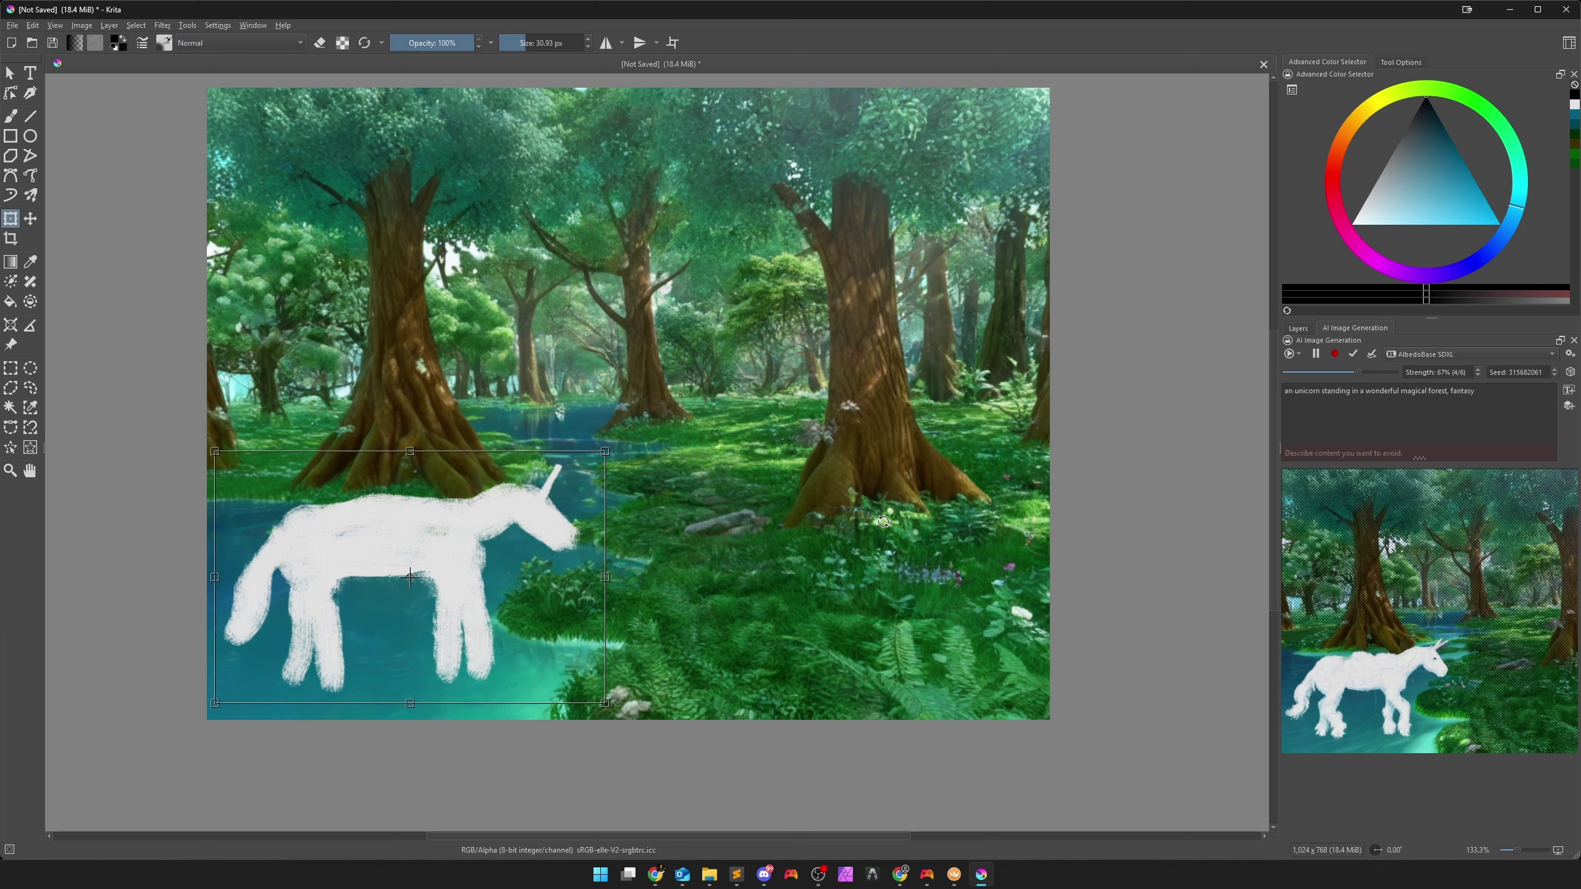
Scale the painted unicorn to about half size, place it between the two trees beyond the river, and apply the transform.
{"action": "left_click_drag", "start_coordinate": [602, 702], "coordinate": [438, 596]}
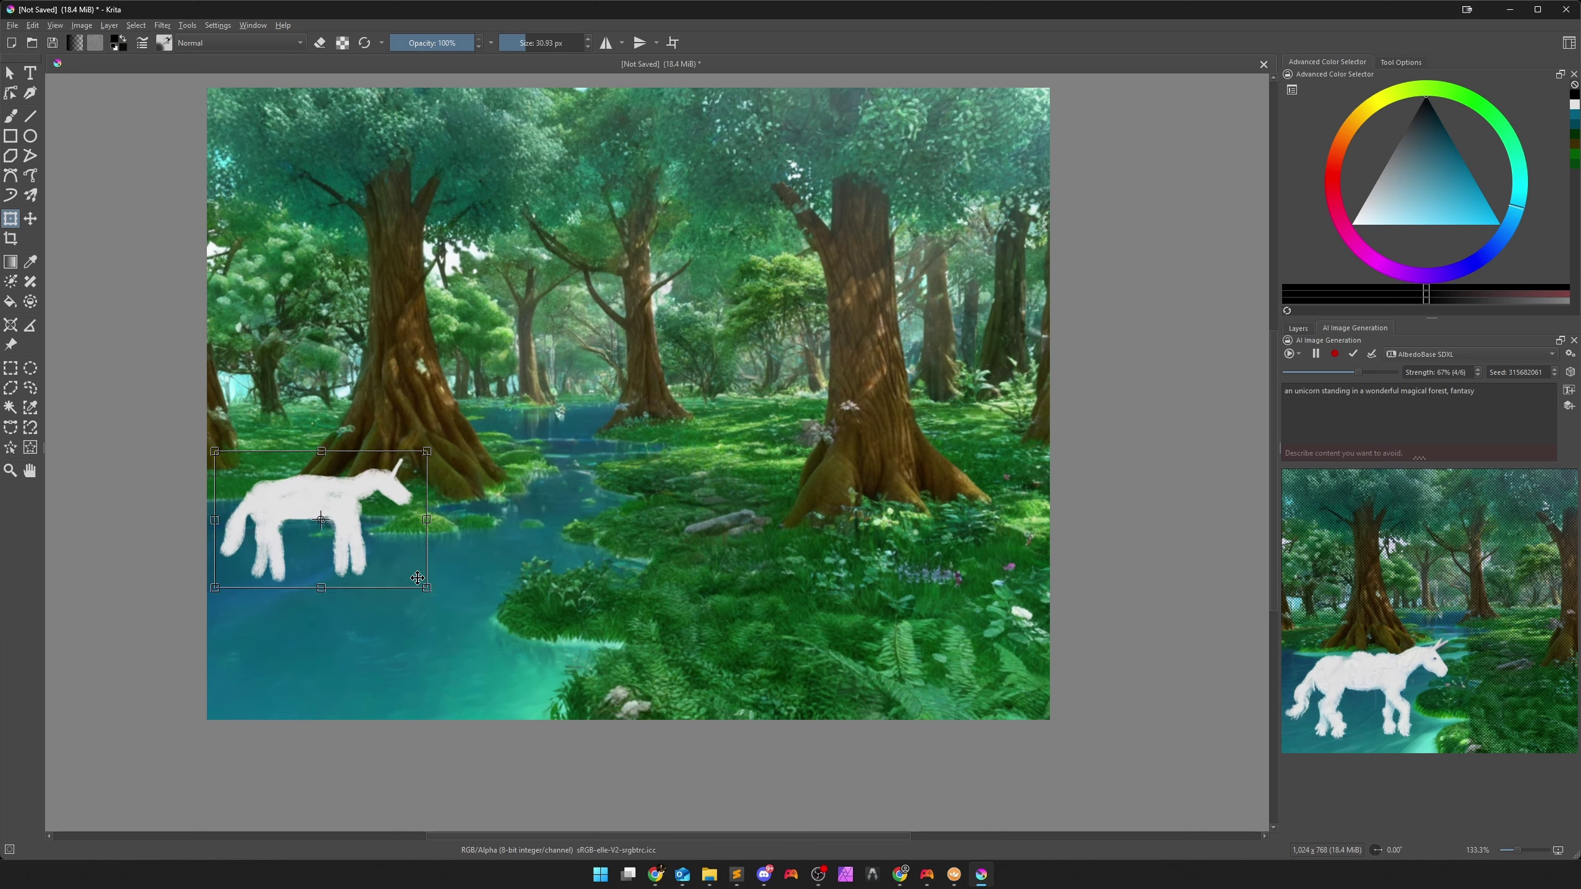
{"action": "left_click_drag", "start_coordinate": [348, 523], "coordinate": [756, 421]}
{"action": "left_click", "coordinate": [752, 413]}
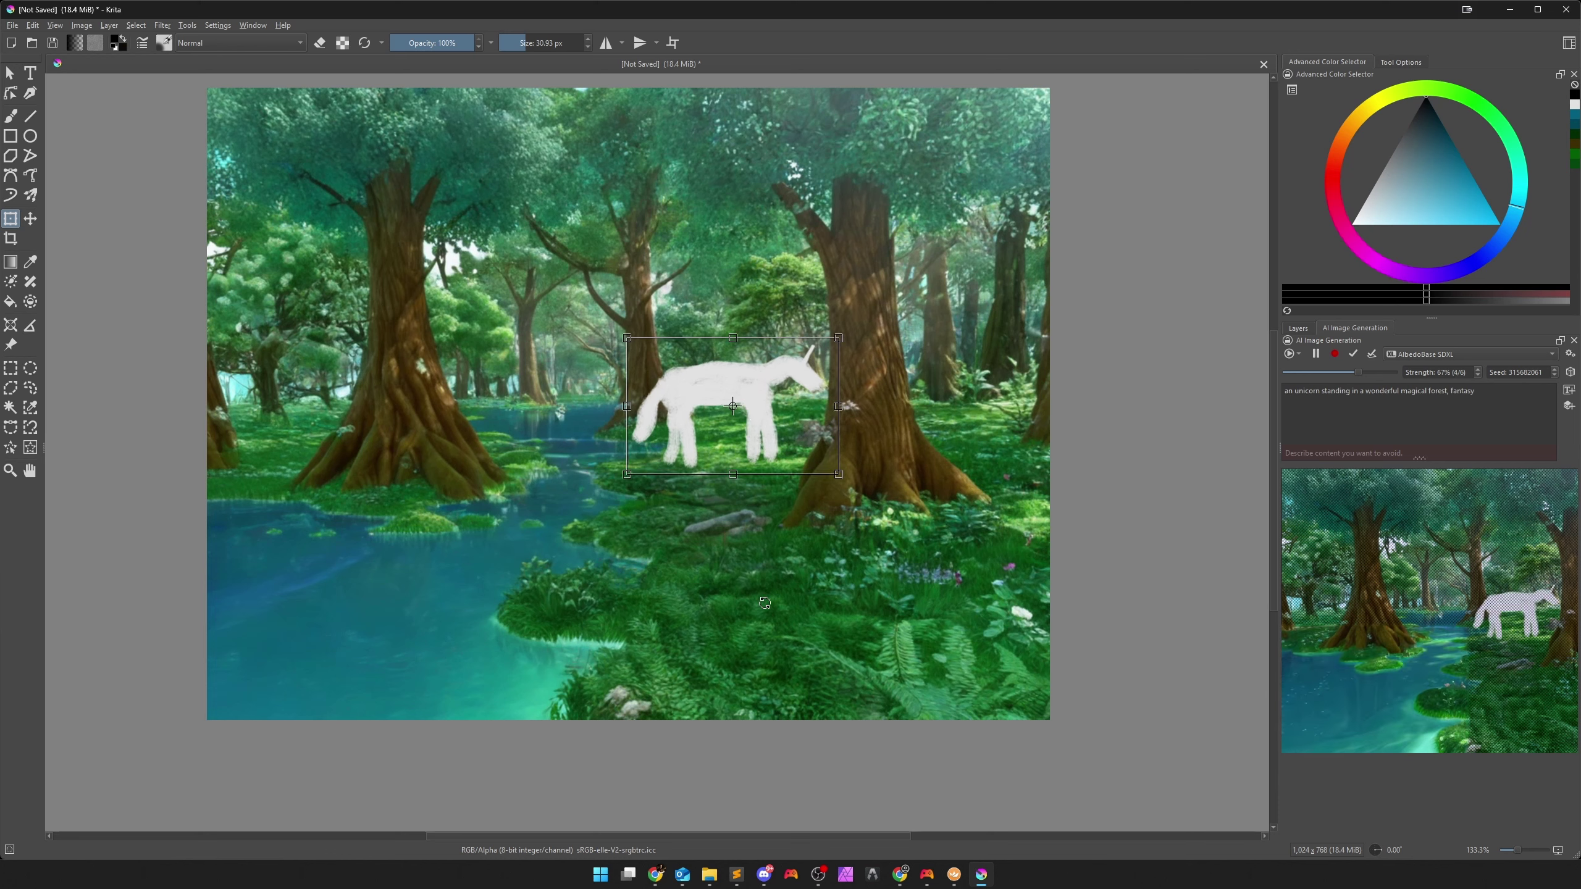
{"action": "right_click", "coordinate": [765, 603]}
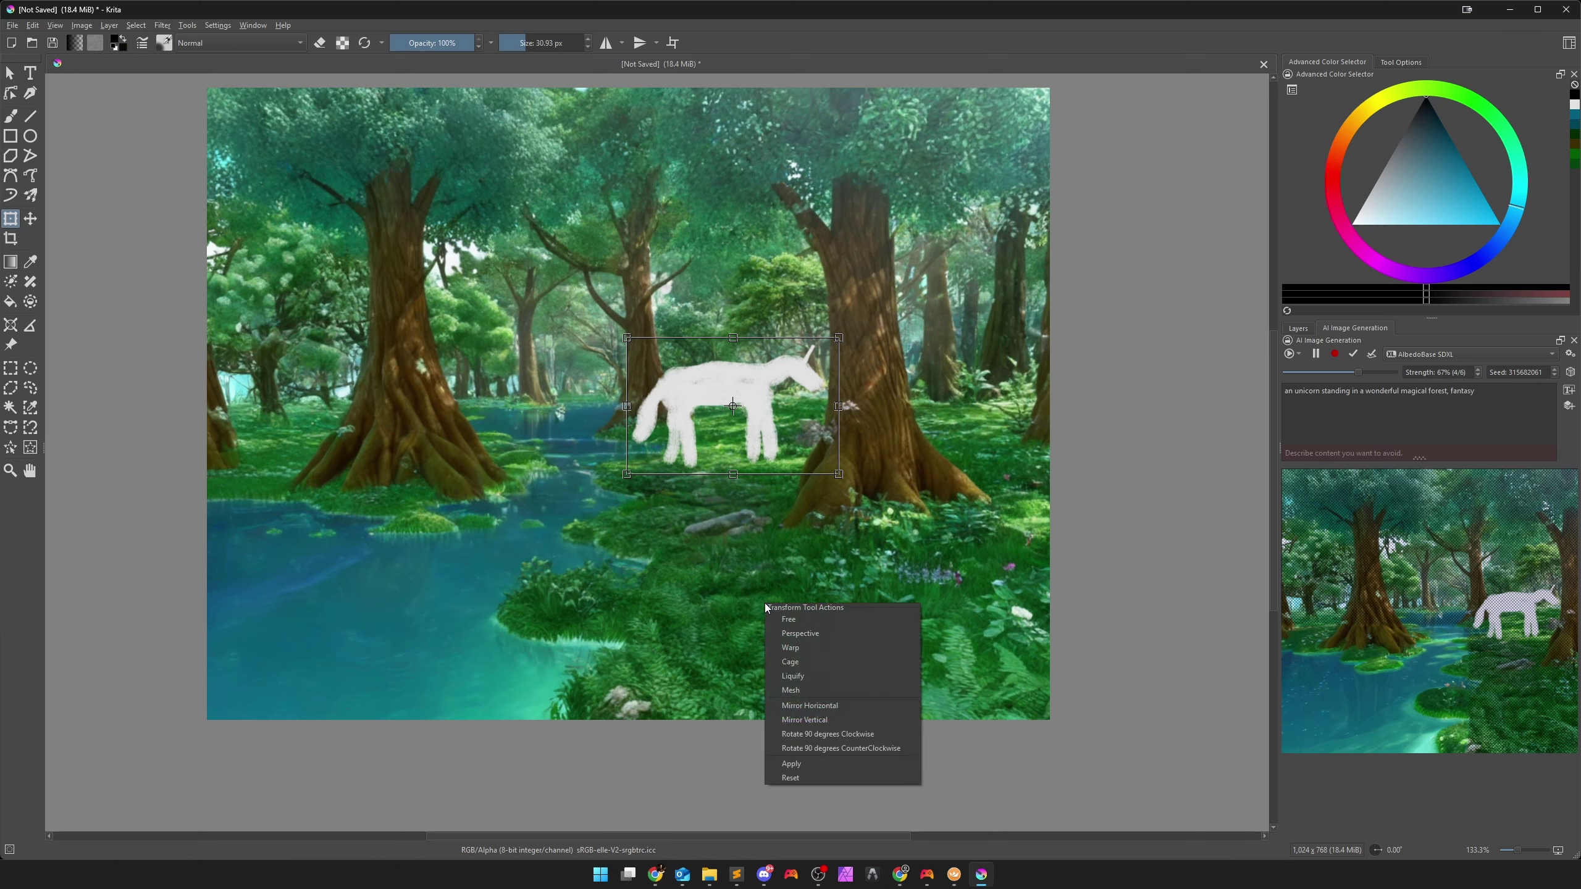
{"action": "right_click", "coordinate": [746, 389]}
{"action": "right_click", "coordinate": [746, 389]}
{"action": "left_click", "coordinate": [791, 553]}
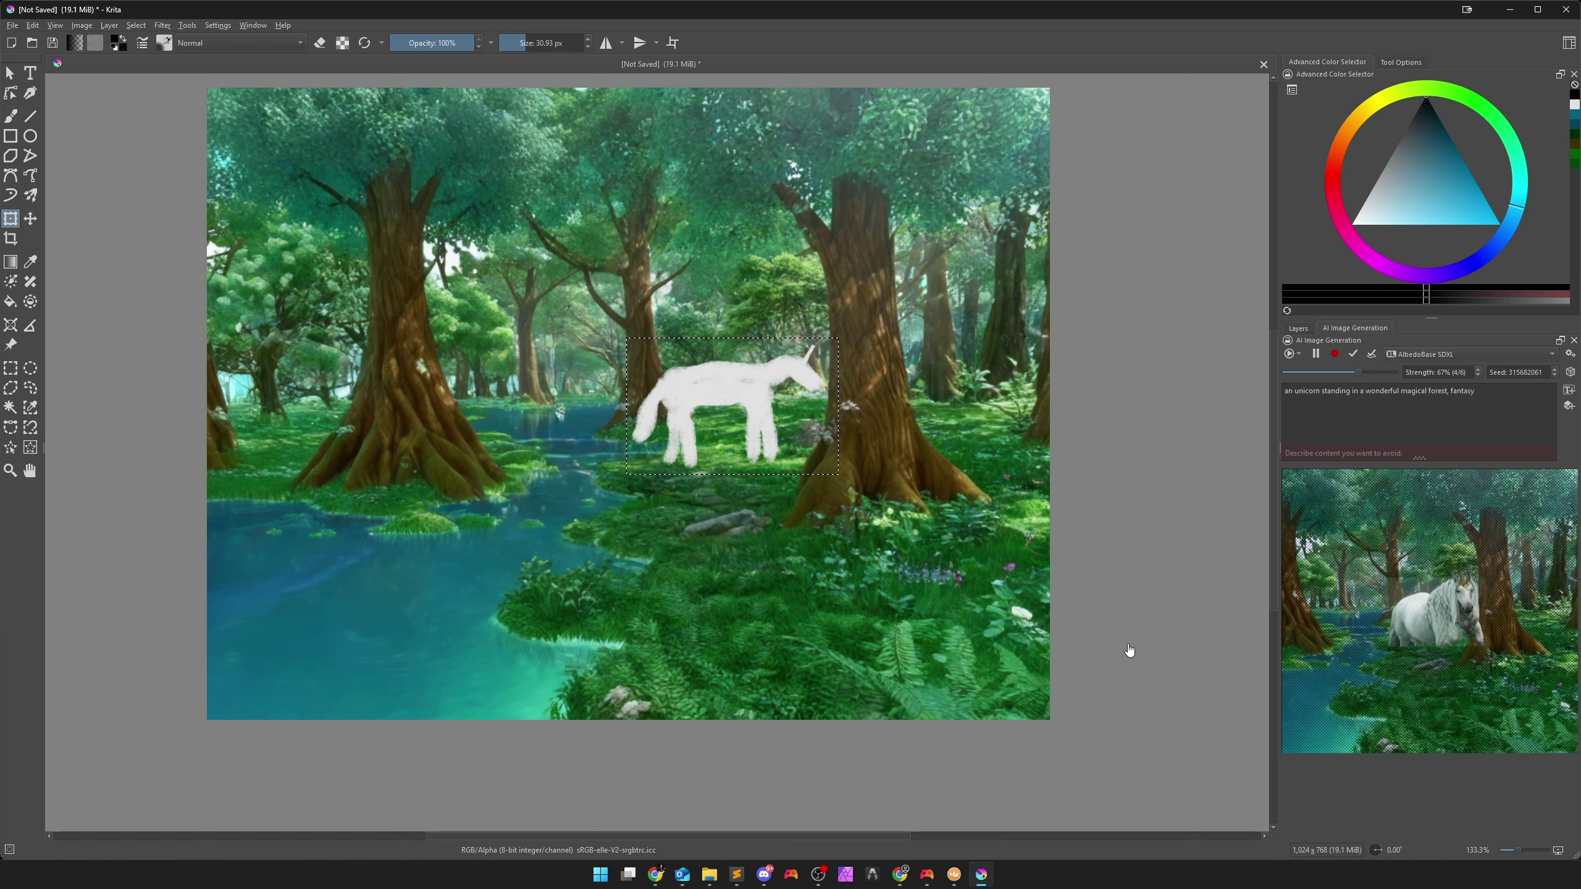
Randomize the live generation seed twice to preview other versions of the unicorn between the trees.
{"action": "left_click", "coordinate": [1569, 371]}
{"action": "left_click", "coordinate": [1571, 373]}
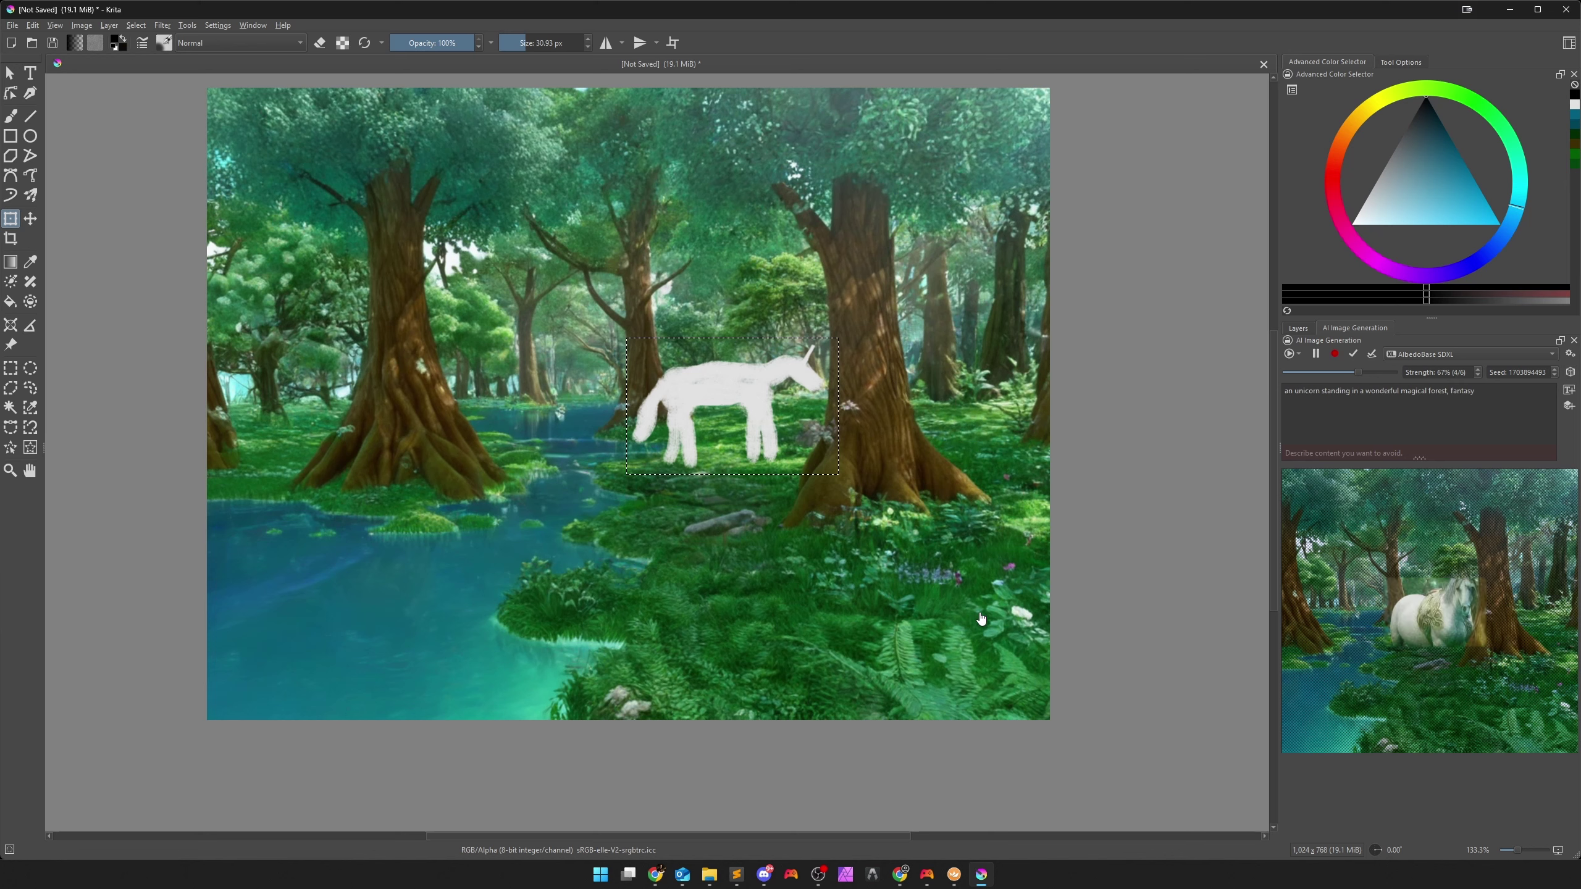
Hide Paint Layer 2 with the white unicorn sketch and show the generated unicorn layer again.
{"action": "left_click", "coordinate": [1299, 328]}
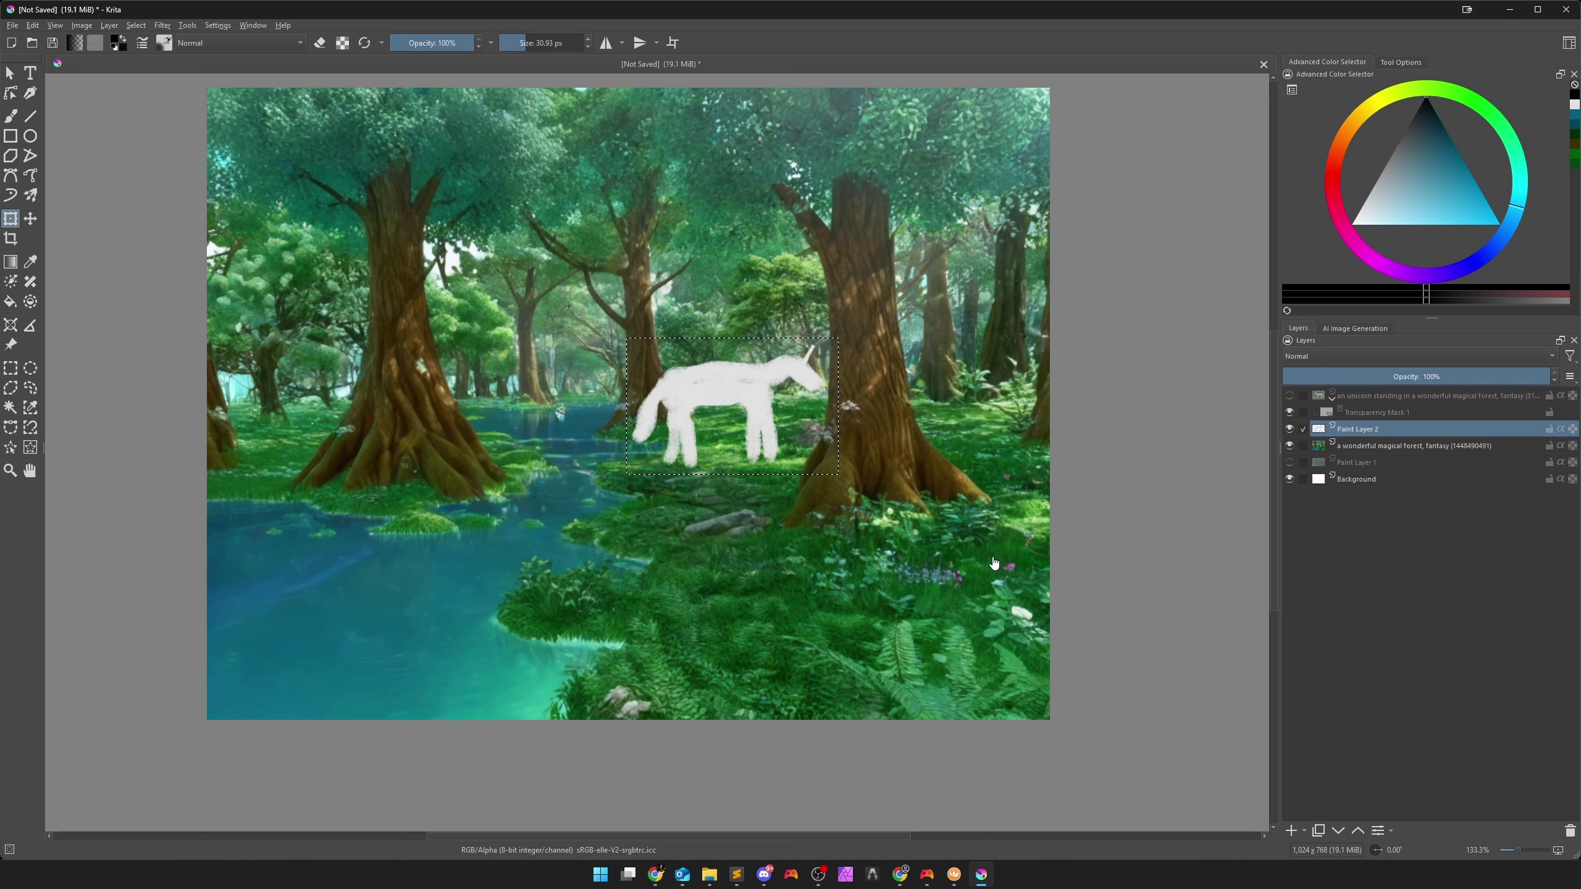
{"action": "left_click", "coordinate": [1289, 428]}
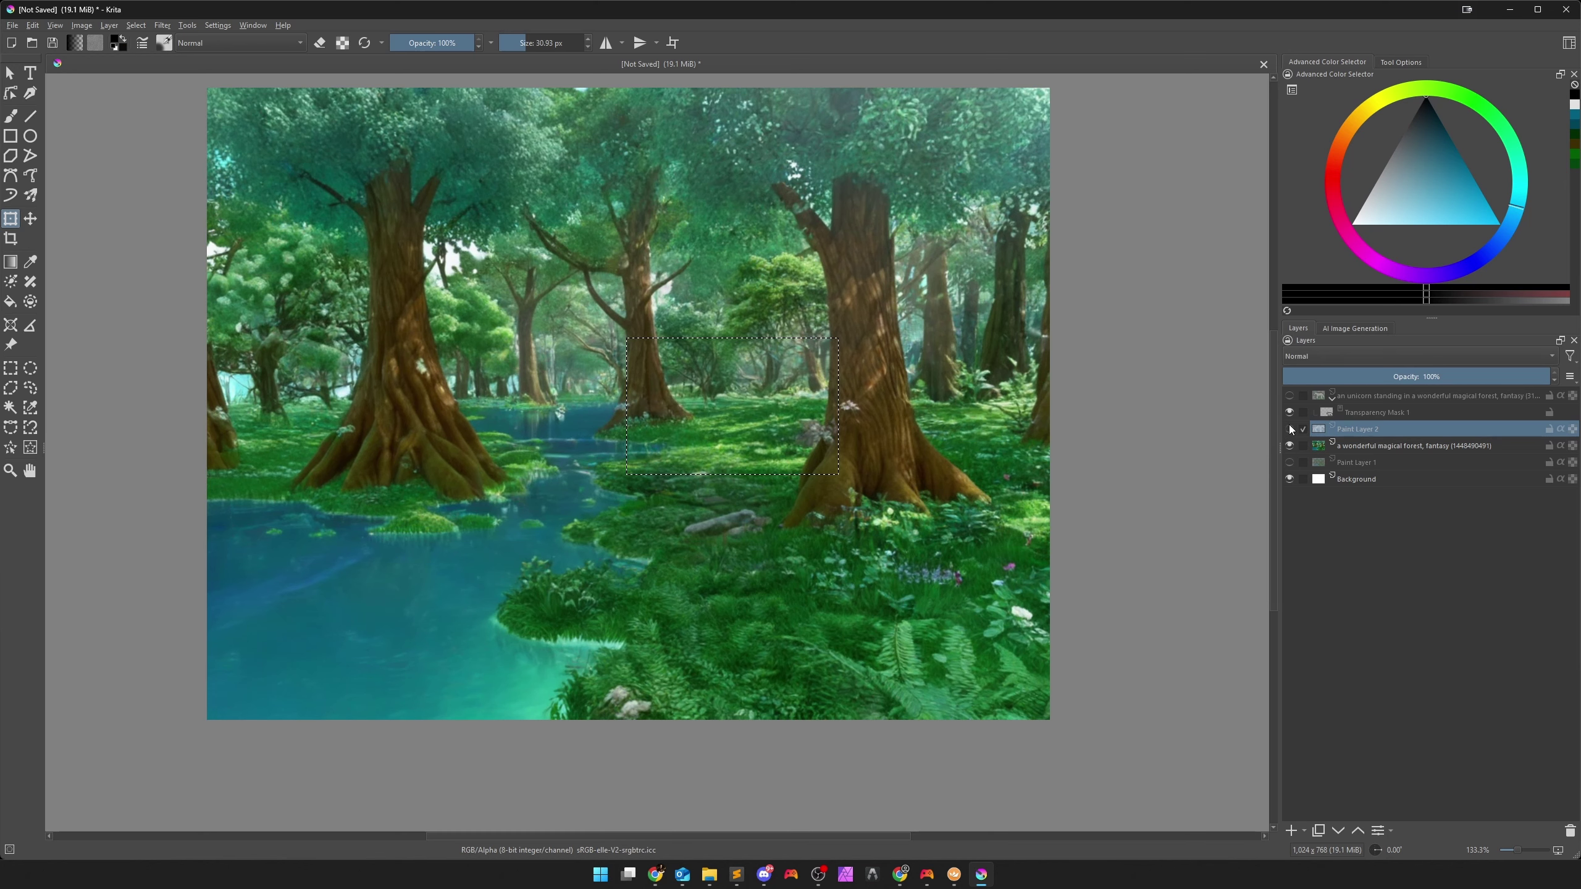
{"action": "left_click", "coordinate": [1289, 396]}
{"action": "key", "text": "1"}
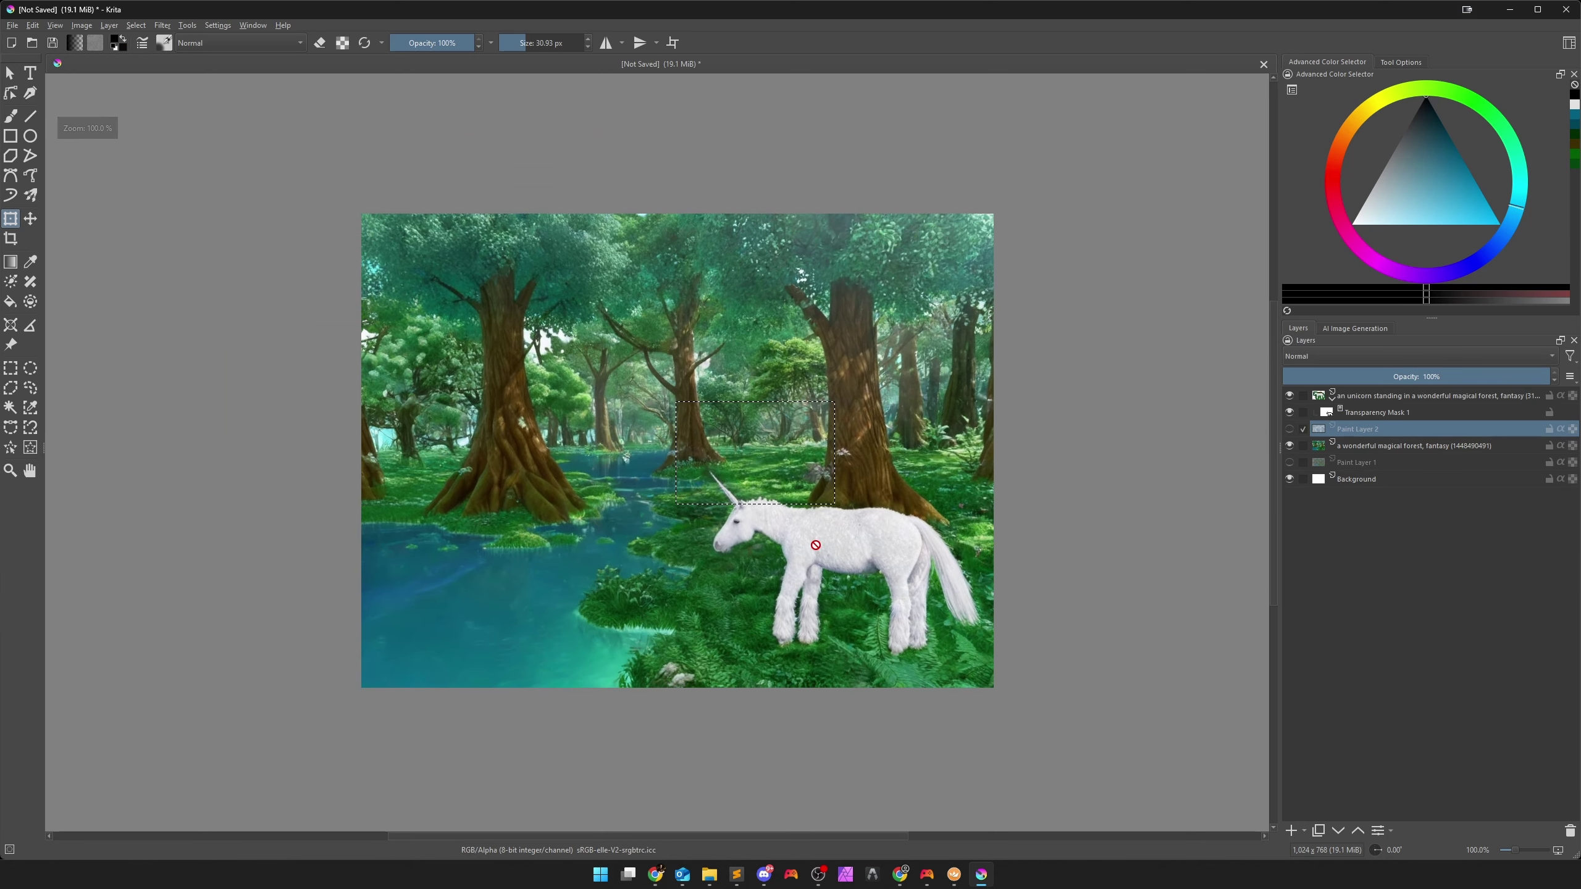
{"action": "scroll", "coordinate": [823, 466], "scroll_direction": "up", "scroll_amount": 1}
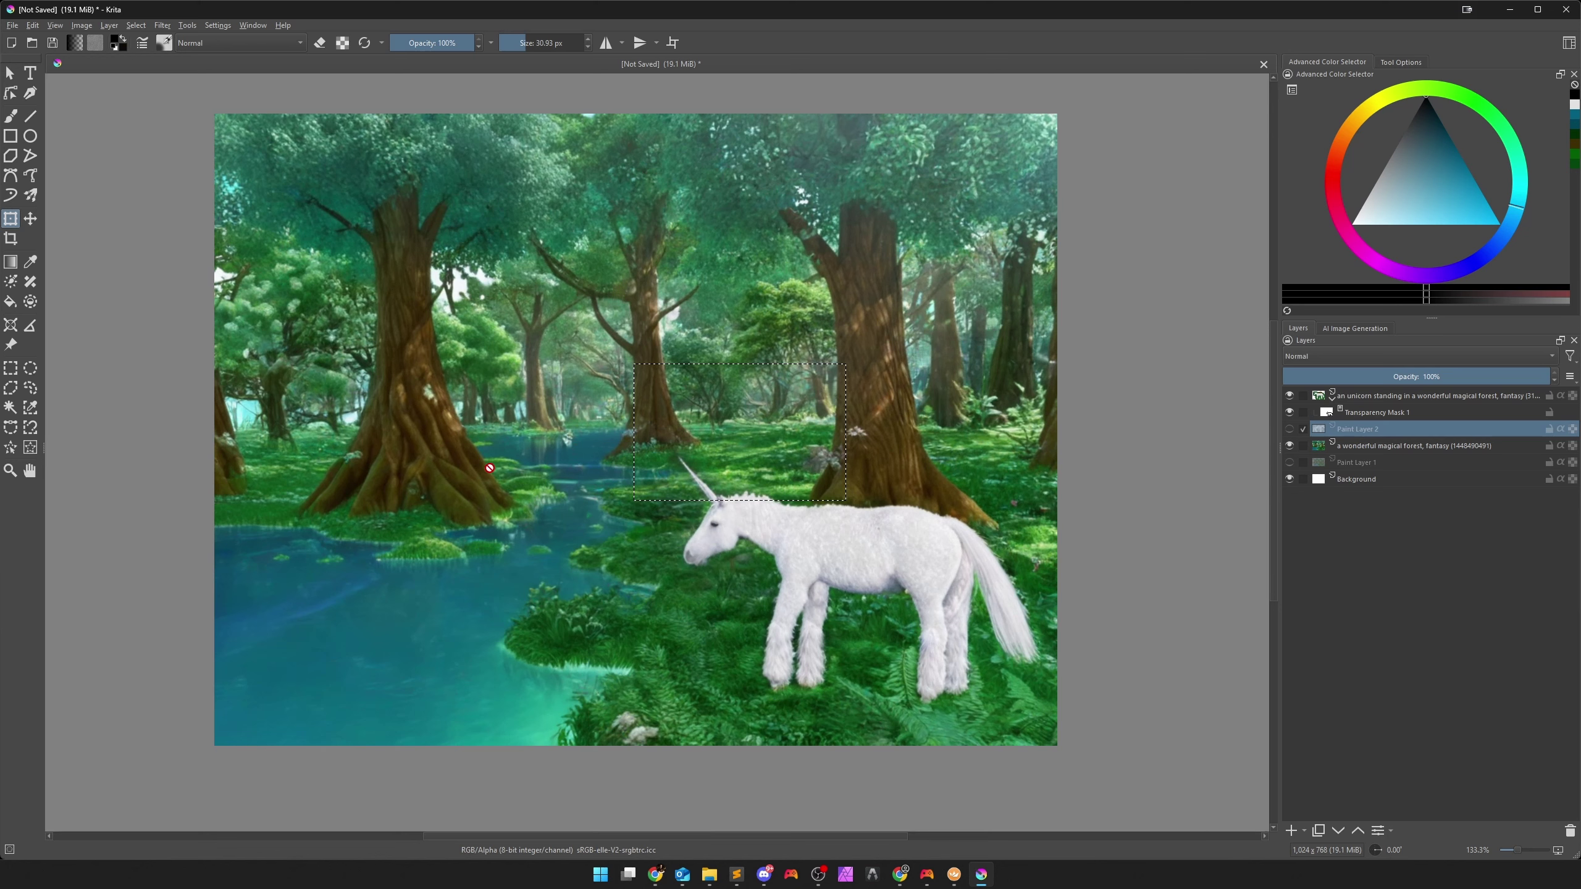
Clear the rectangular selection and create a new layer from visible above the generated unicorn layer.
{"action": "left_click", "coordinate": [144, 25]}
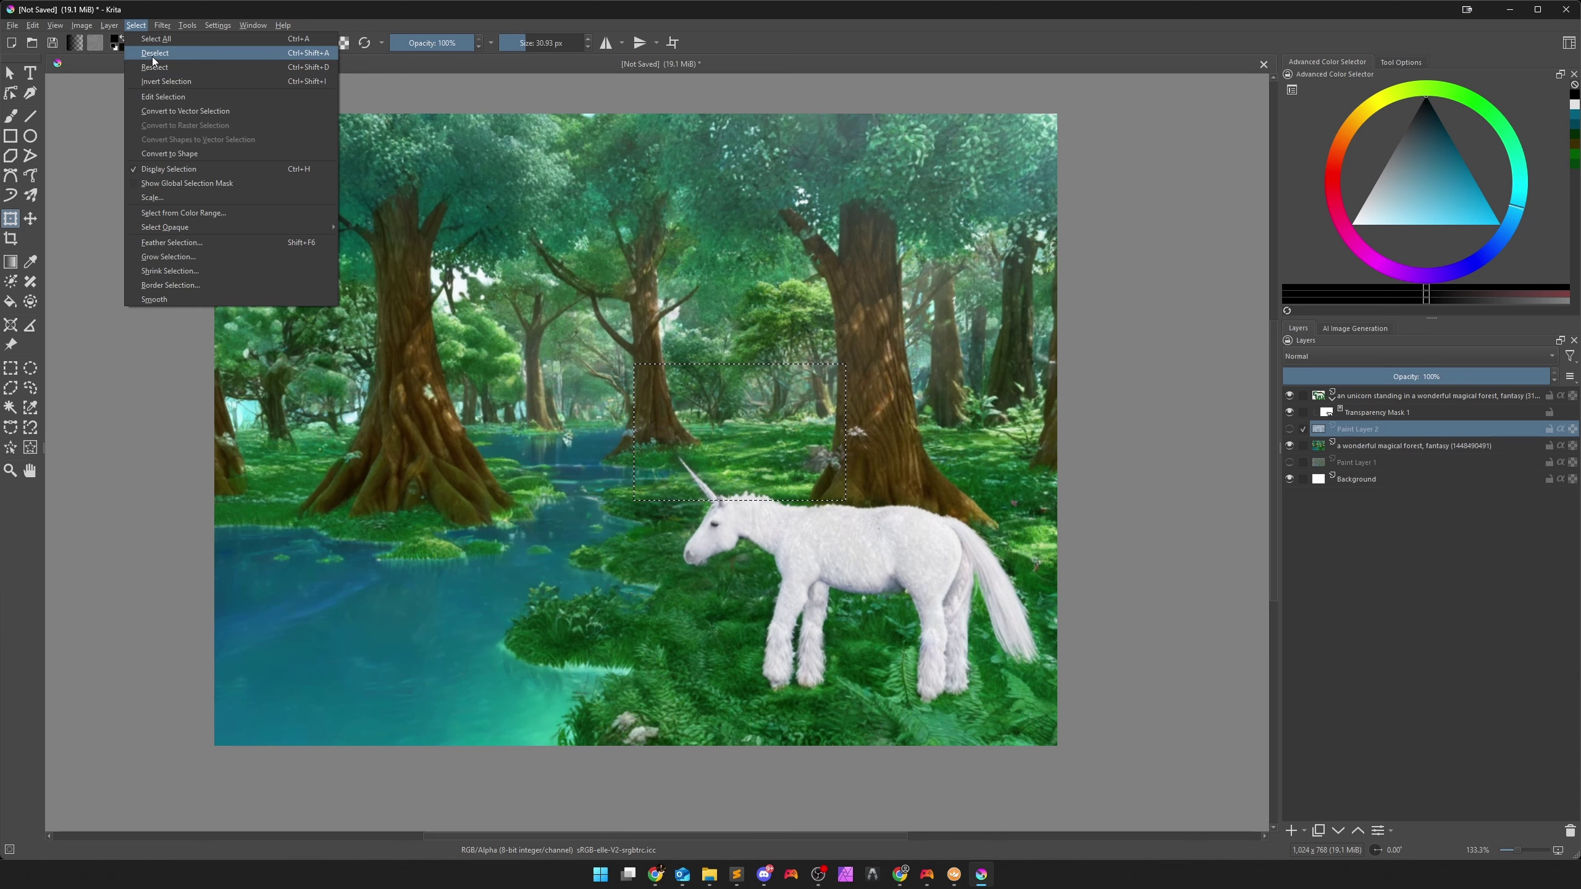
{"action": "left_click", "coordinate": [152, 55]}
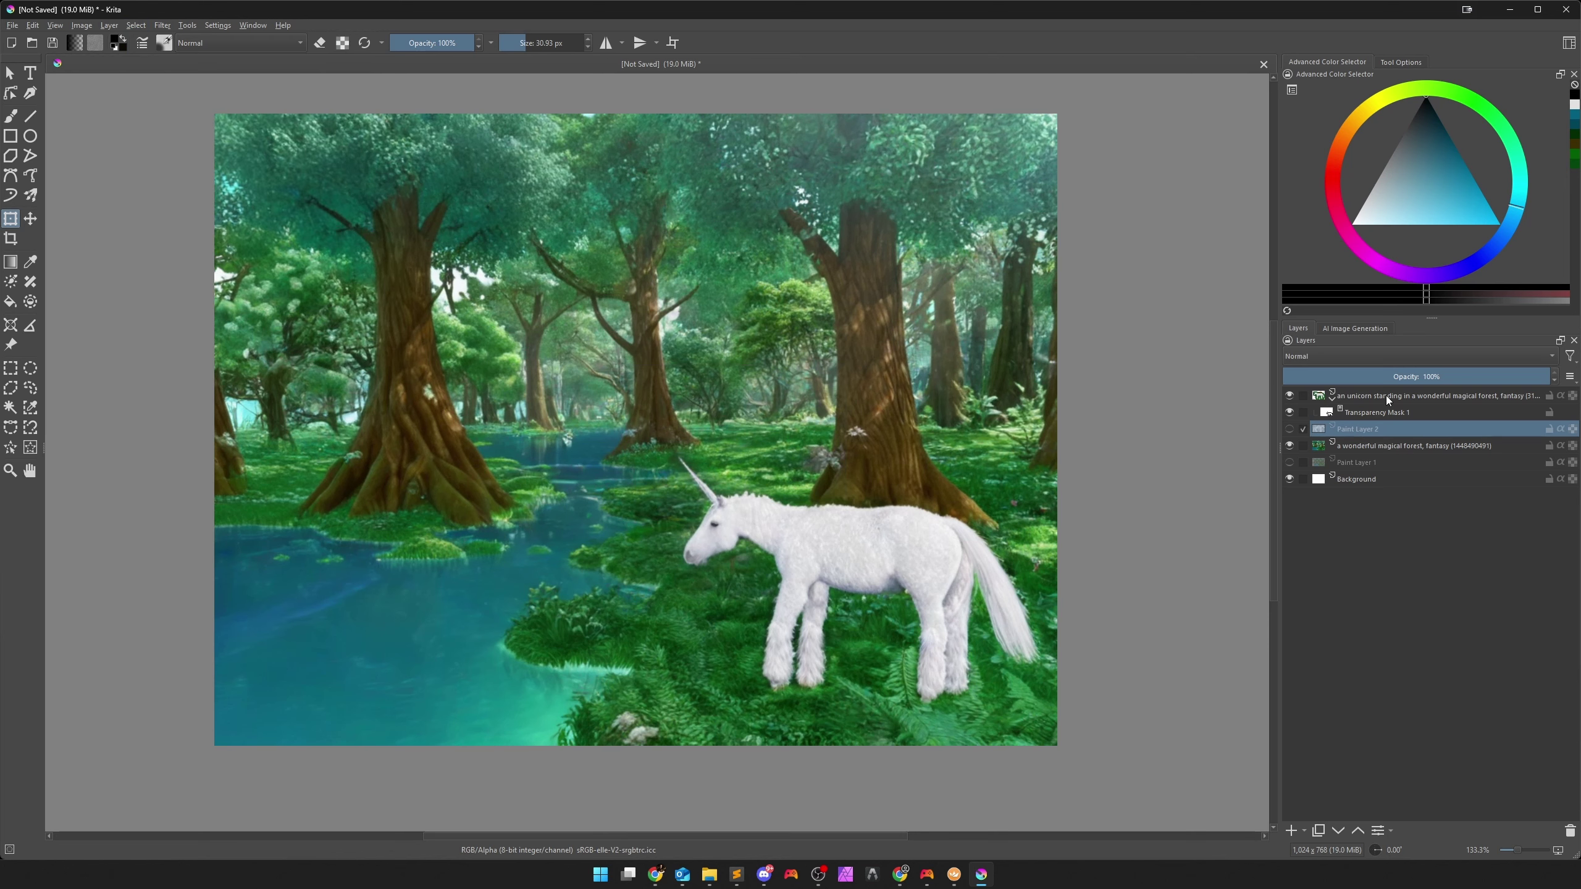
{"action": "mouse_move", "coordinate": [1386, 395]}
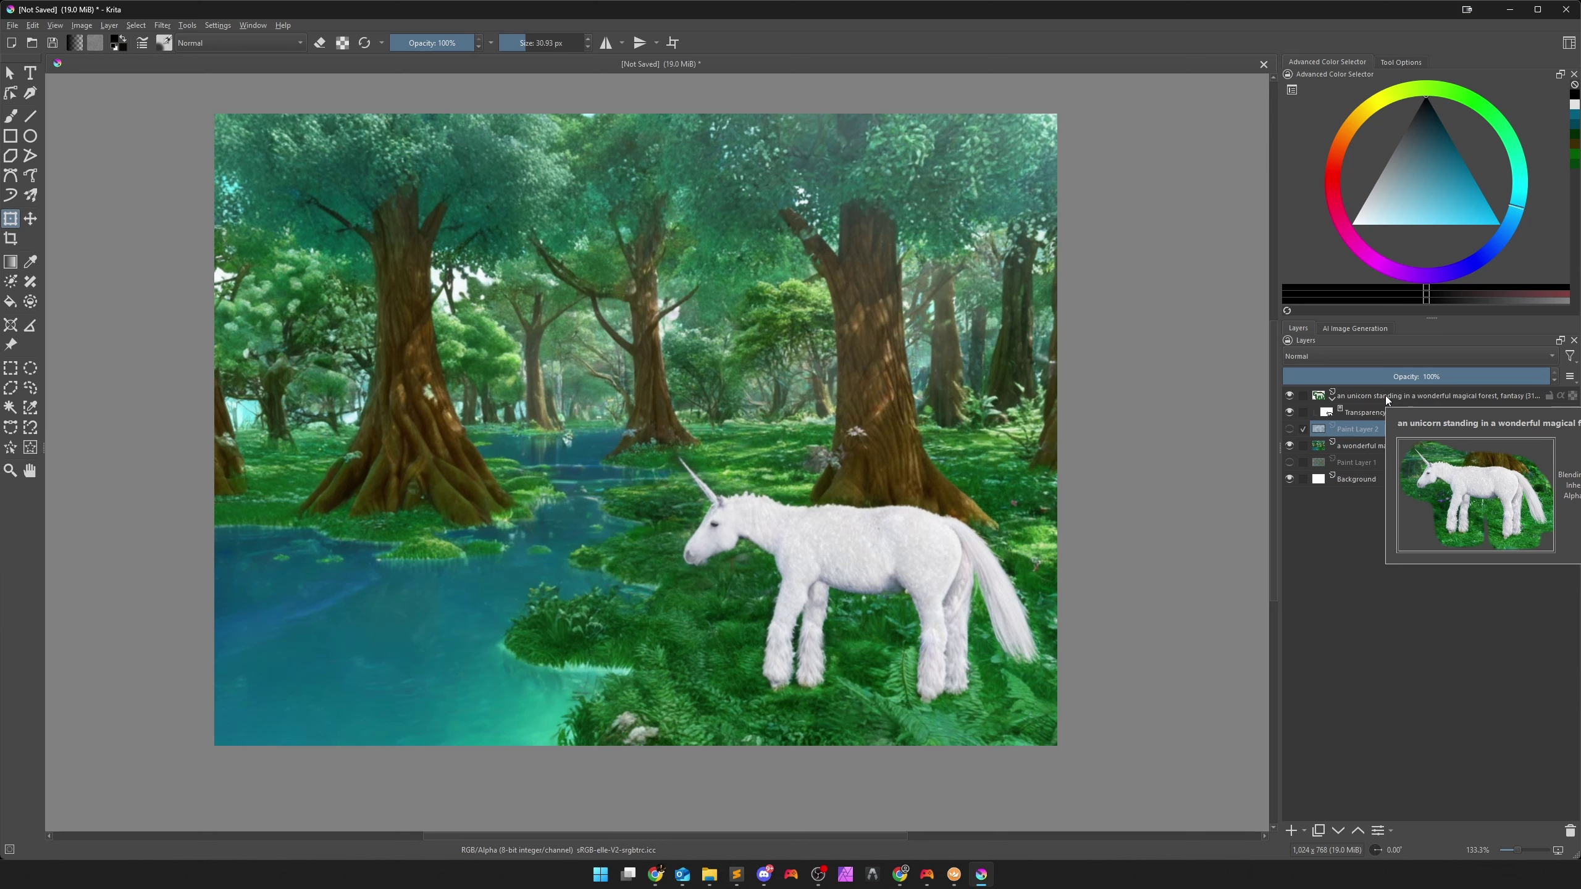
{"action": "right_click", "coordinate": [1385, 395]}
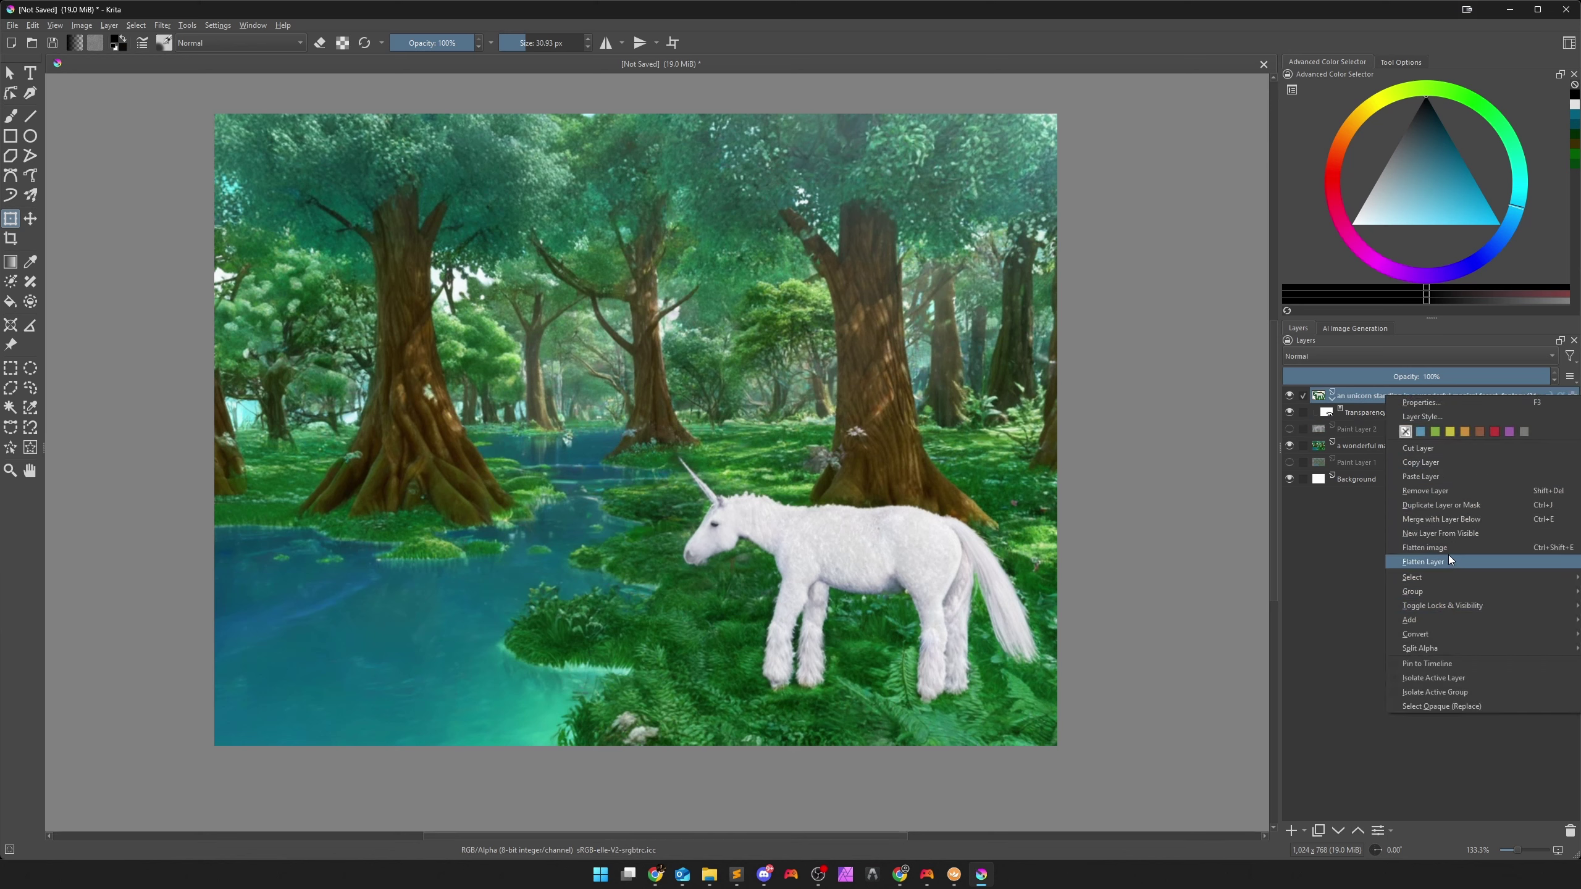
{"action": "left_click", "coordinate": [1449, 534]}
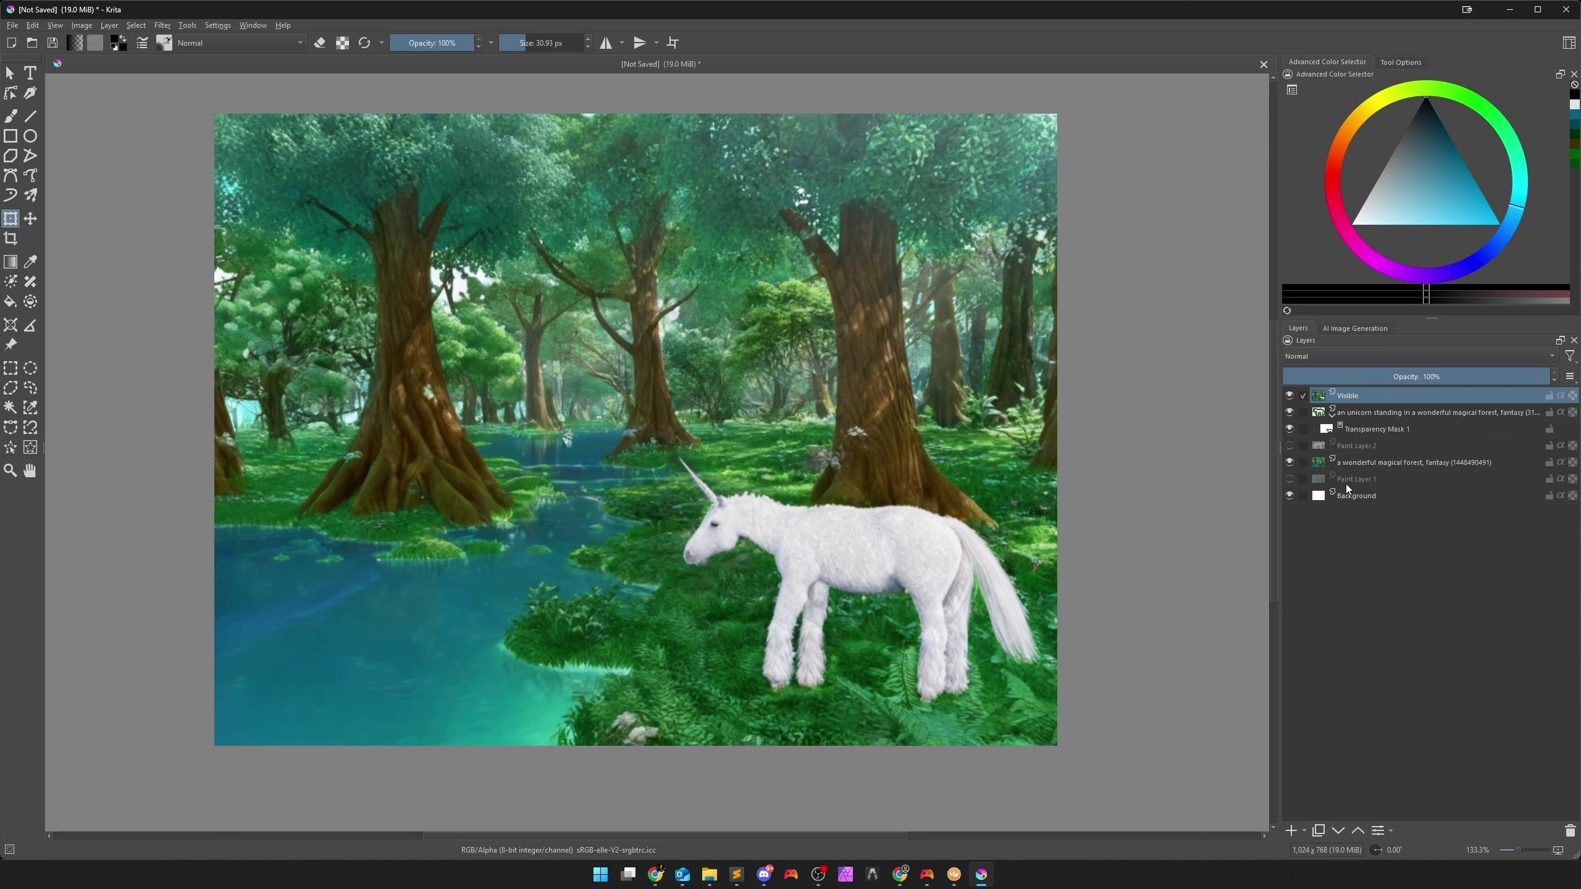
Hide the separate unicorn, forest and Background layers so that only the merged Visible layer is shown.
{"action": "left_click", "coordinate": [1289, 413]}
{"action": "left_click", "coordinate": [1289, 462]}
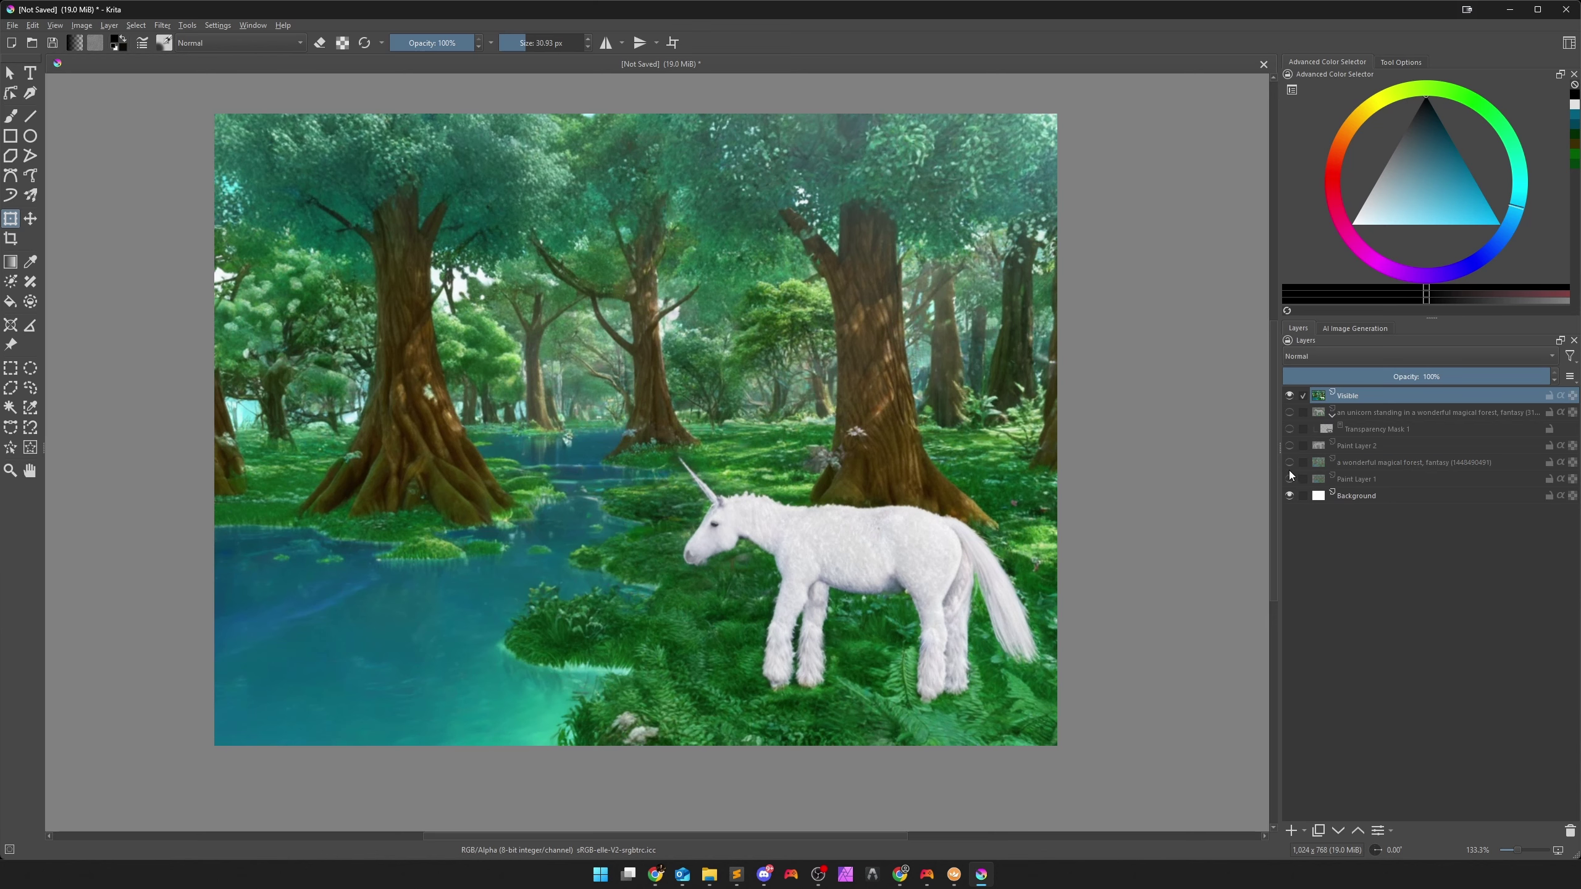
{"action": "left_click", "coordinate": [1289, 496]}
{"action": "left_click", "coordinate": [1290, 395]}
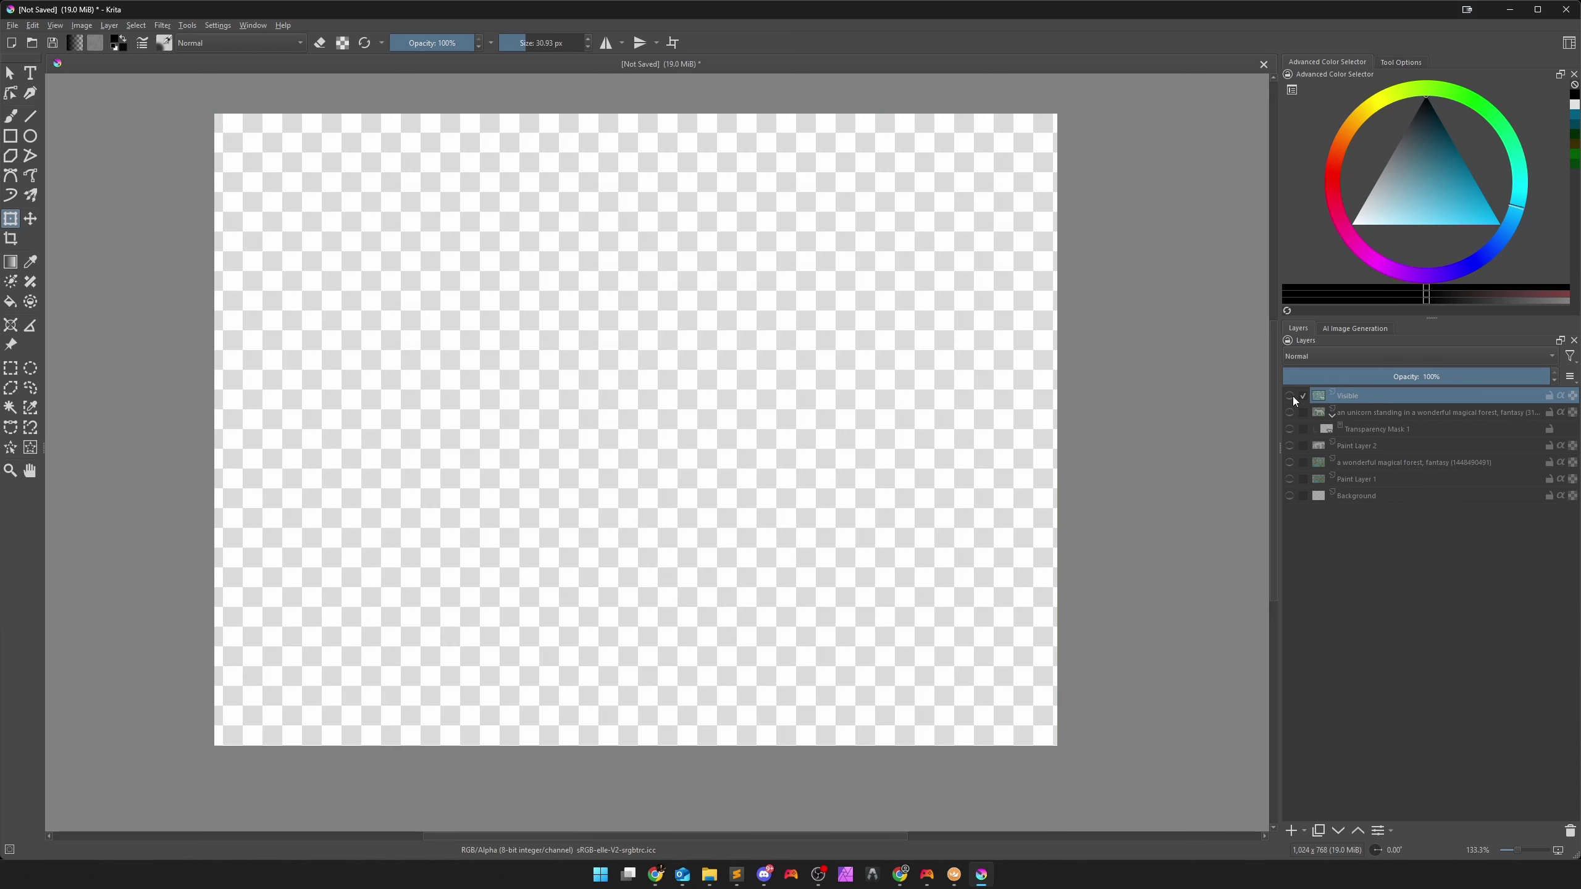
{"action": "left_click", "coordinate": [1290, 396]}
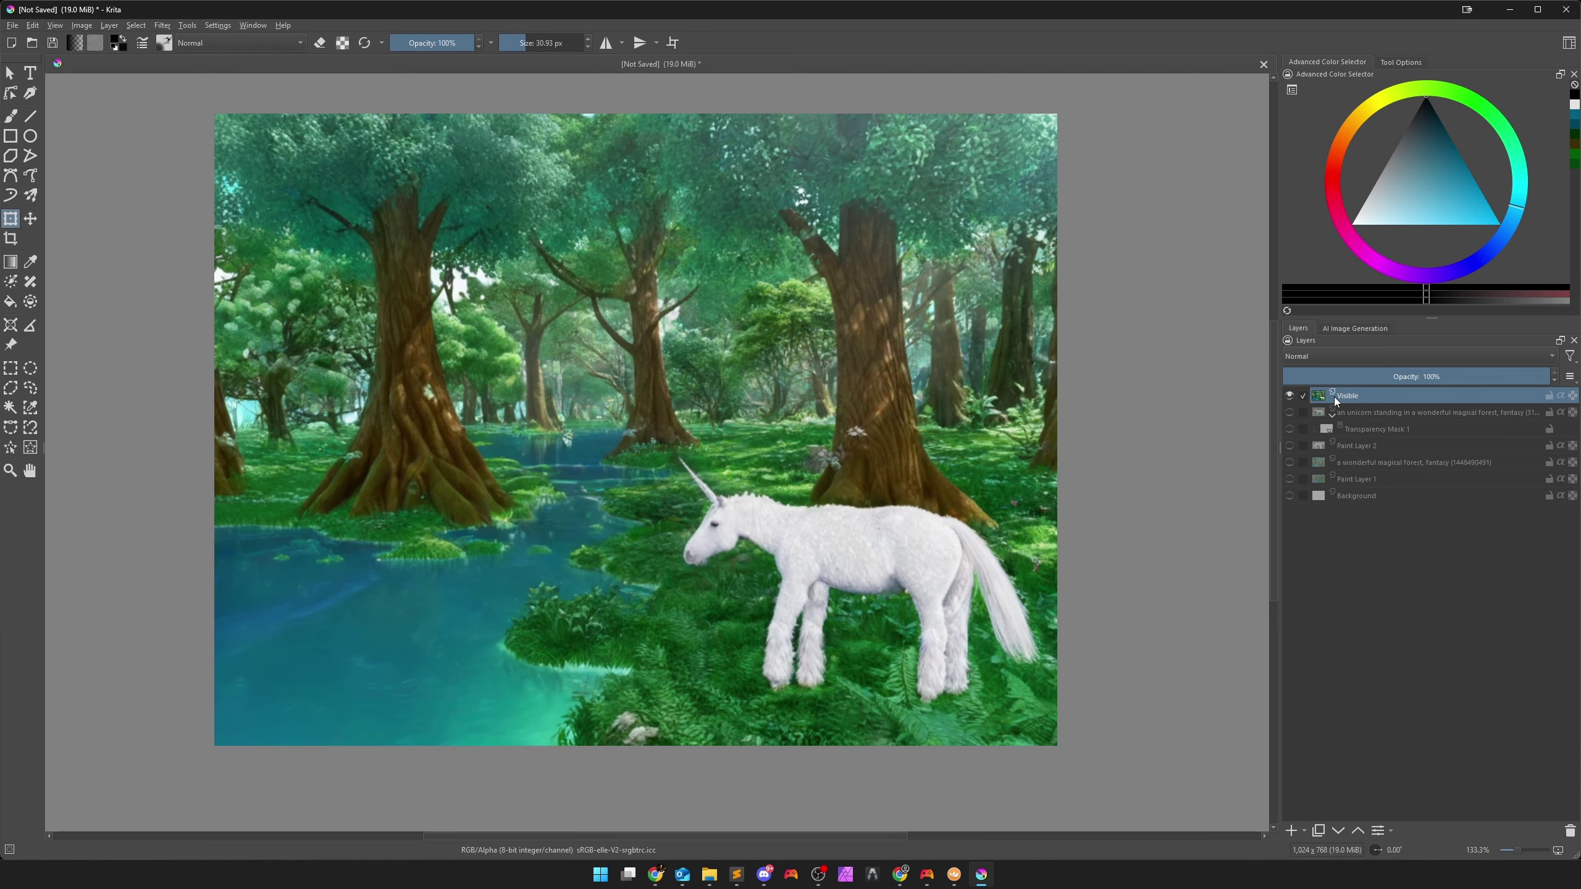
{"action": "right_click", "coordinate": [1351, 395]}
{"action": "mouse_move", "coordinate": [1401, 650]}
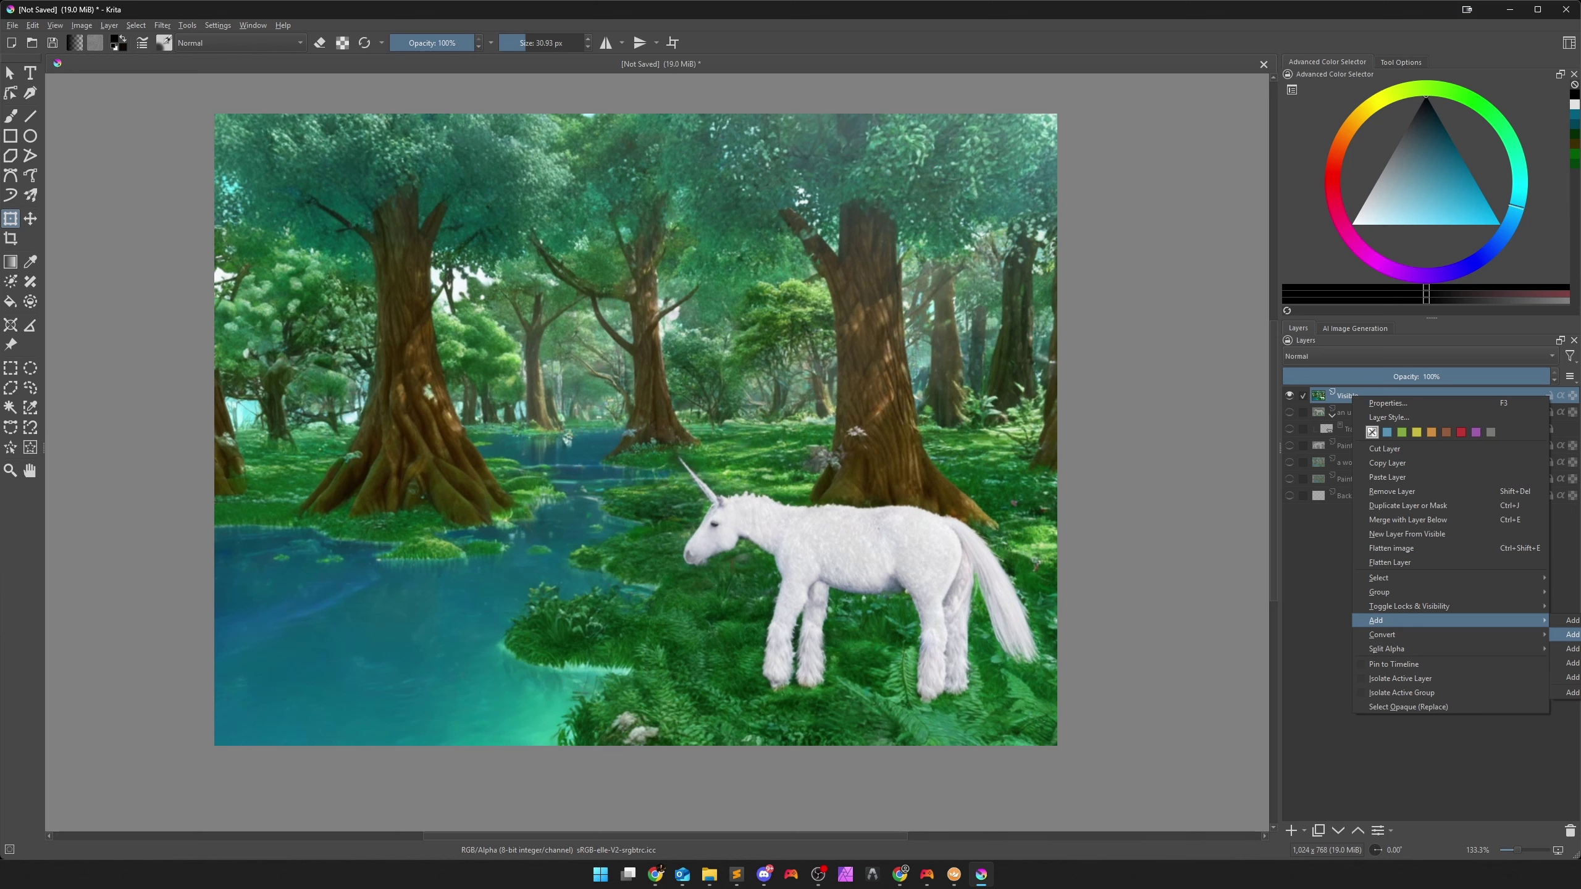
{"action": "left_click", "coordinate": [1302, 831]}
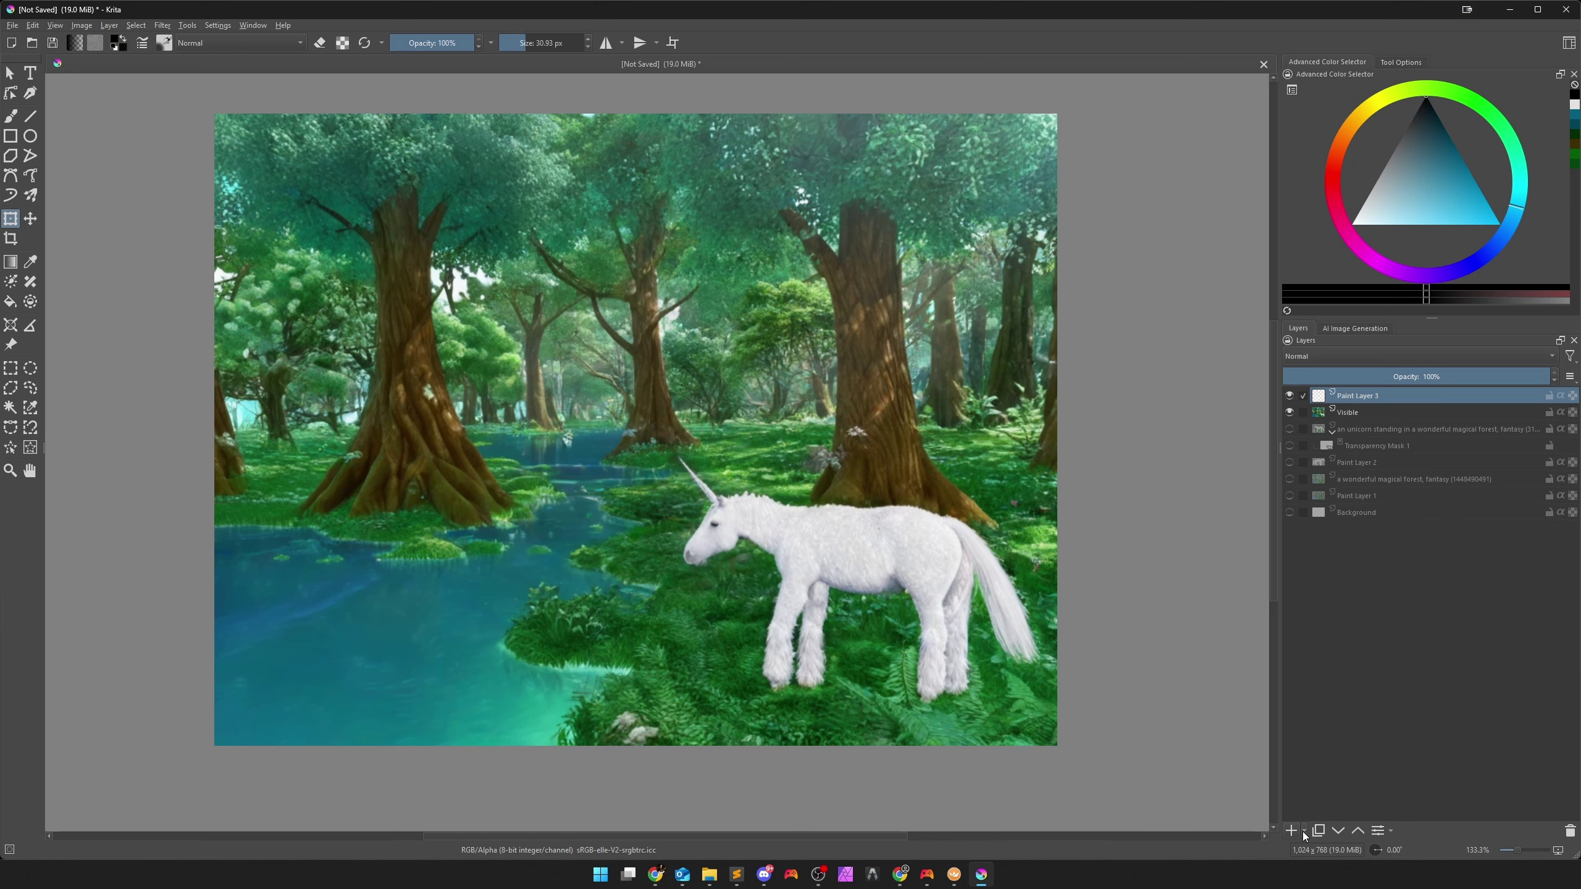
{"action": "right_click", "coordinate": [1374, 395]}
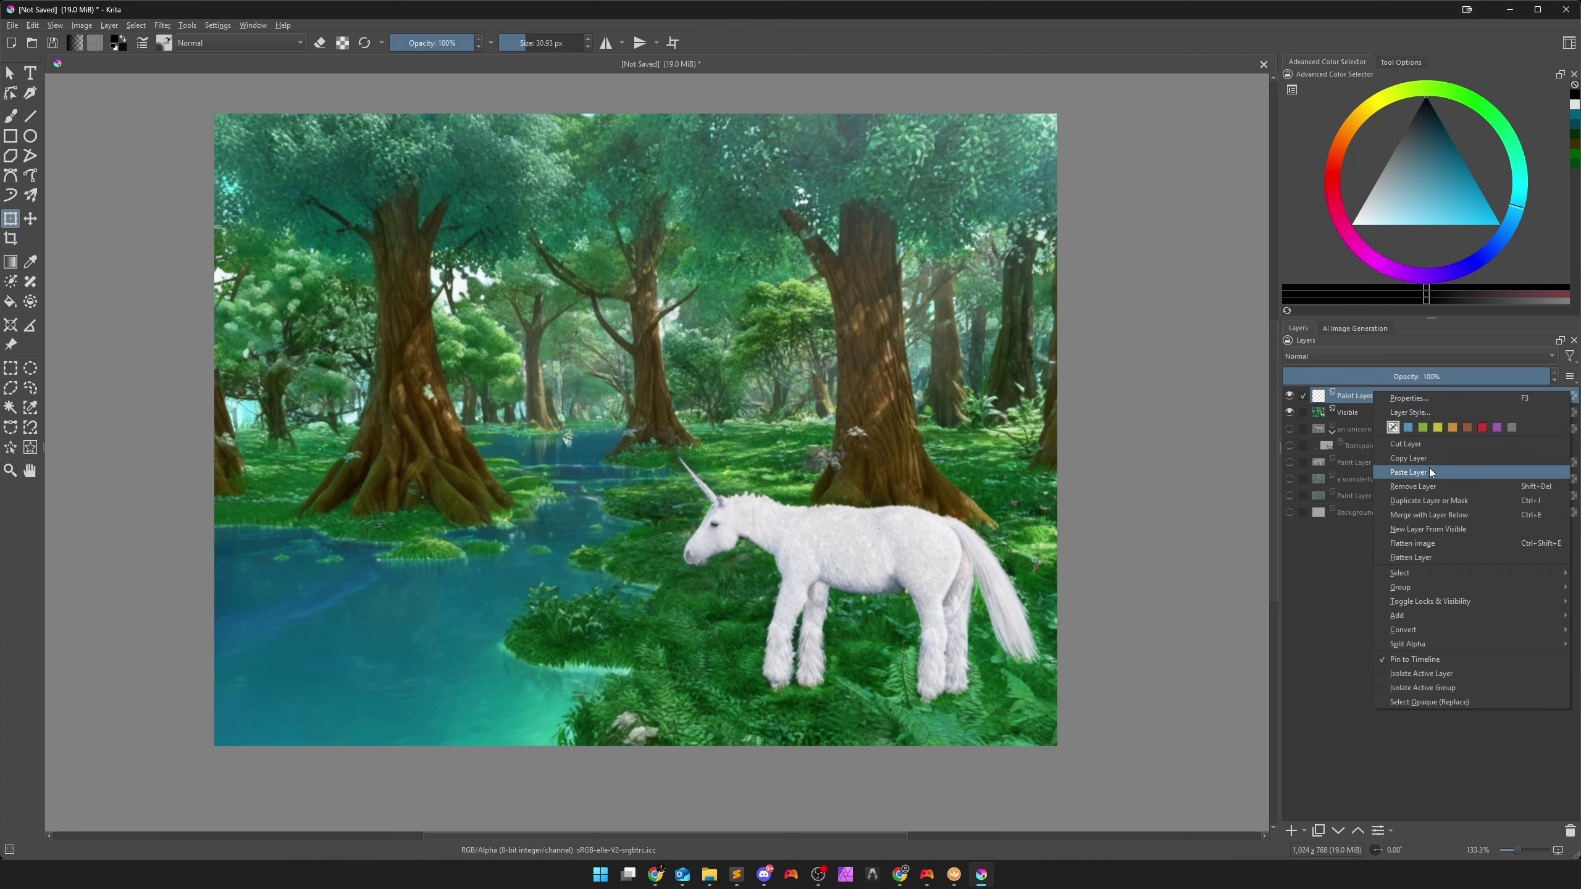
{"action": "left_click", "coordinate": [1424, 476]}
{"action": "right_click", "coordinate": [1379, 398]}
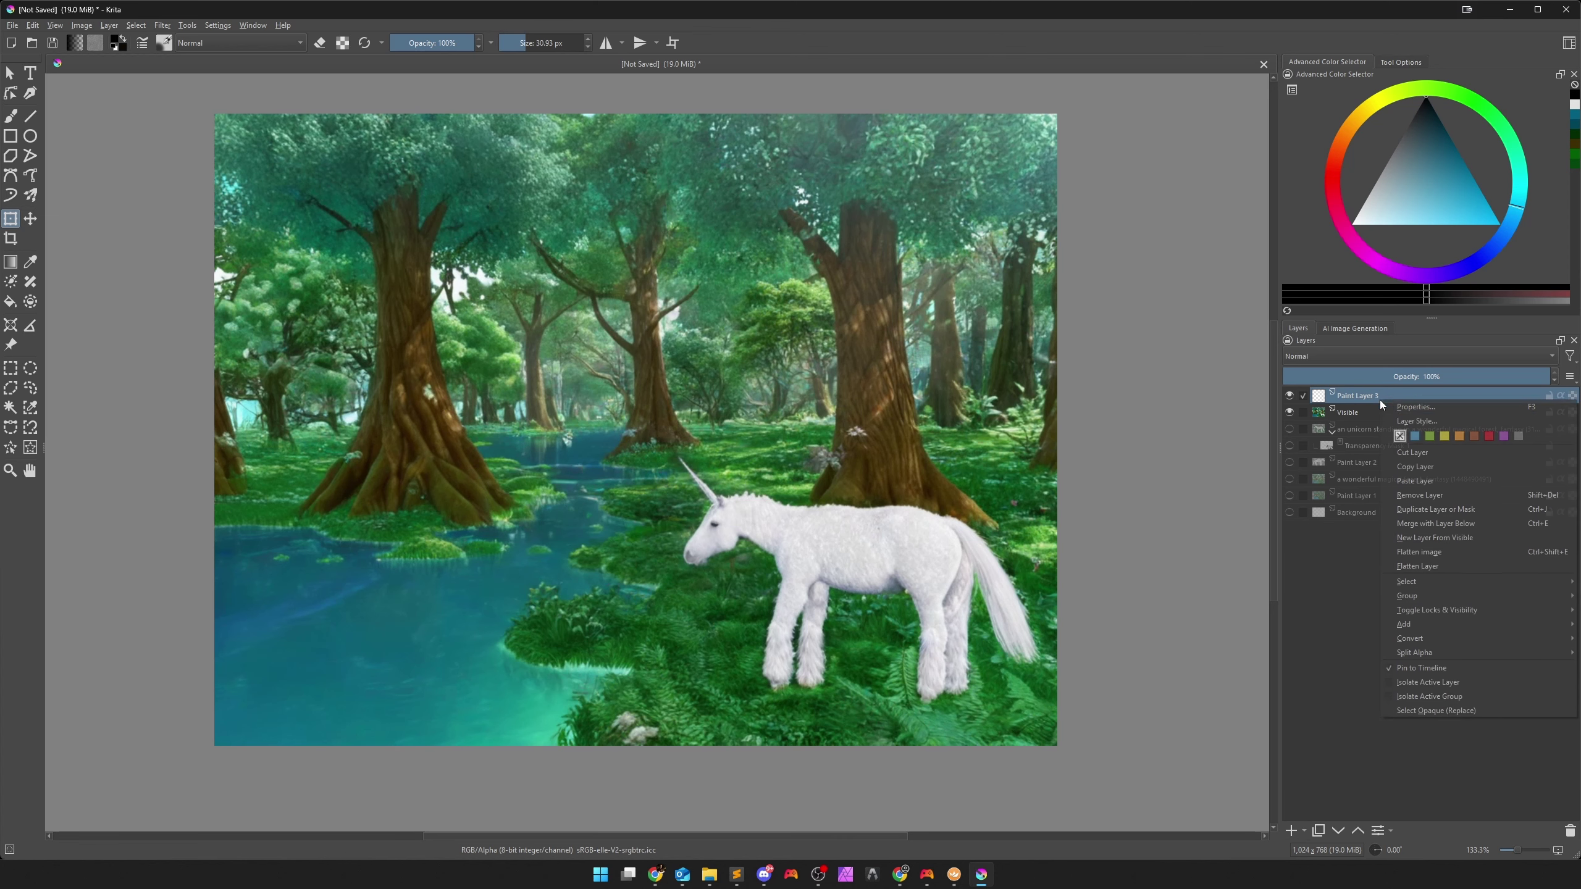
{"action": "left_click", "coordinate": [1430, 494]}
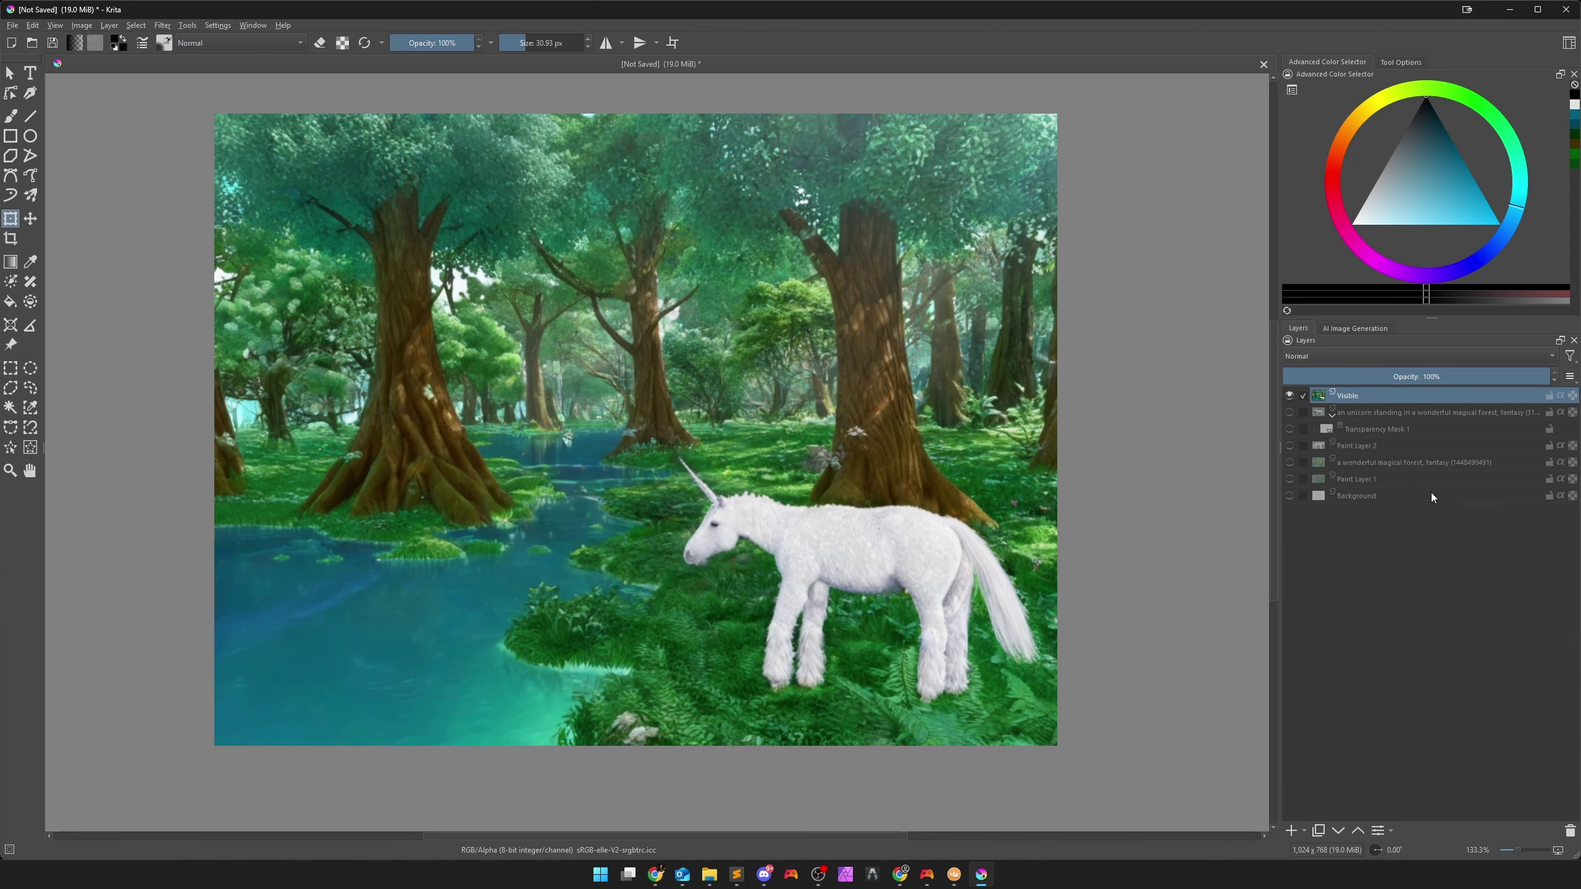
Add a filter mask to the Visible layer and choose the Color Adjustment filter for it.
{"action": "left_click", "coordinate": [1305, 832]}
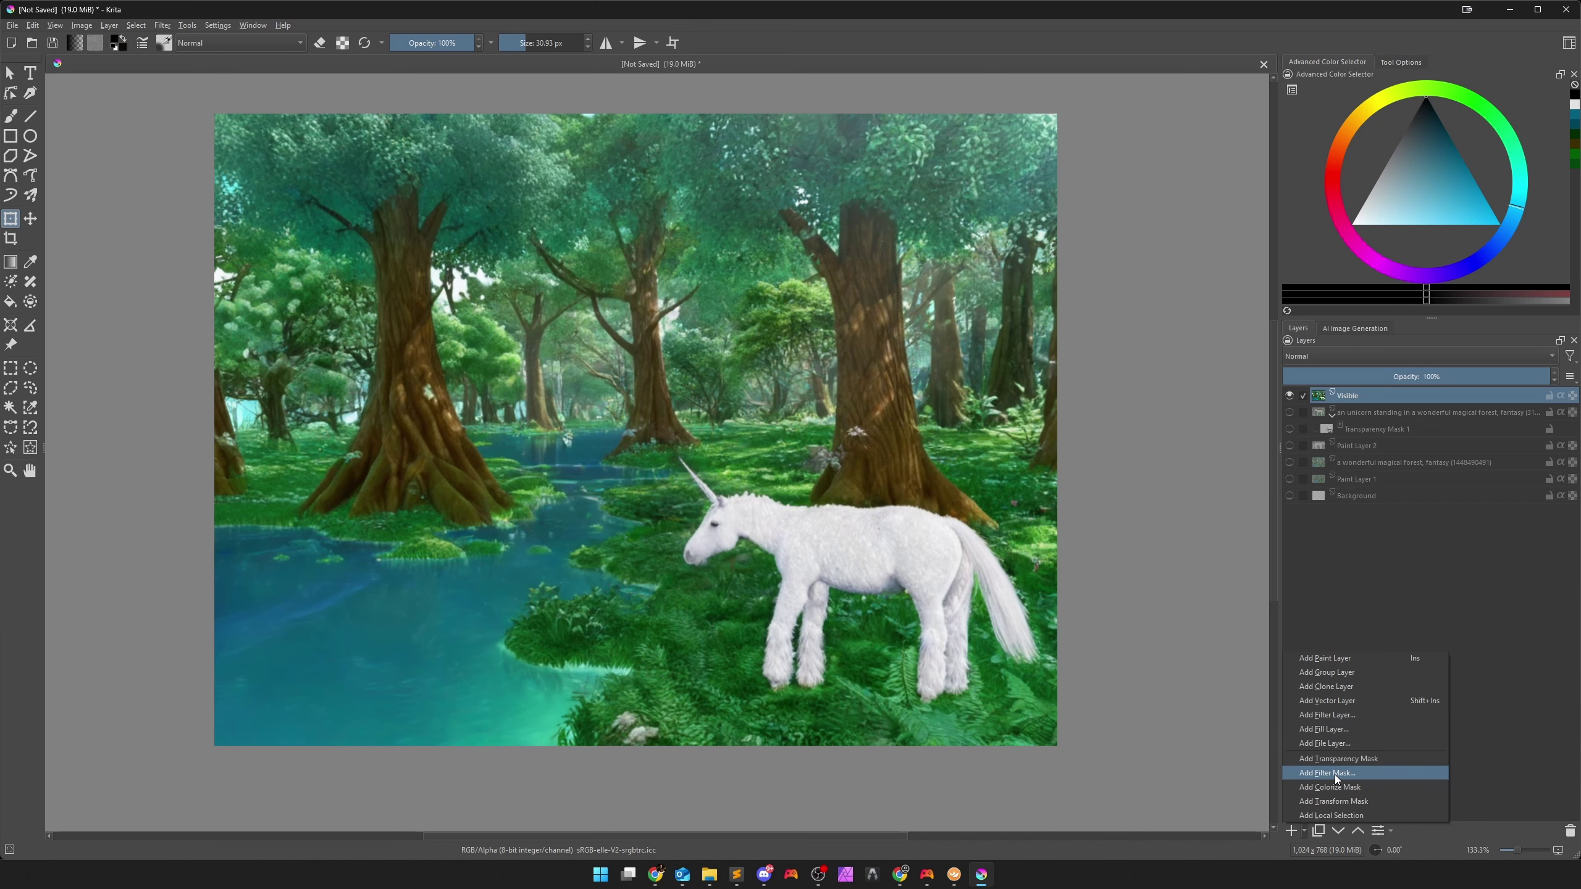
{"action": "left_click", "coordinate": [1334, 774]}
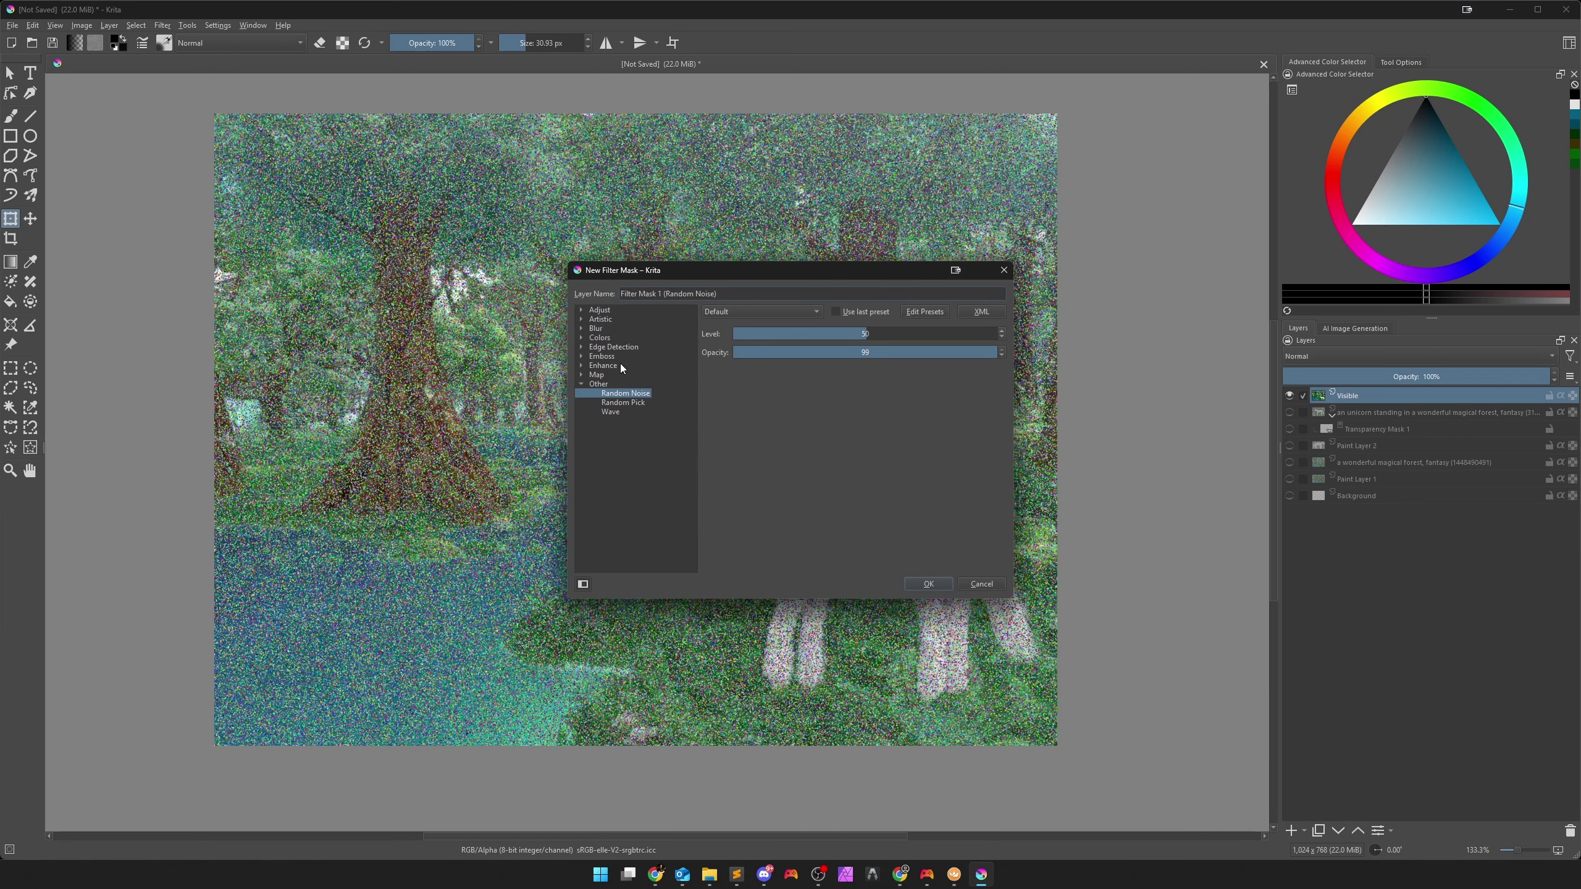
{"action": "left_click", "coordinate": [583, 318]}
{"action": "left_click", "coordinate": [581, 309]}
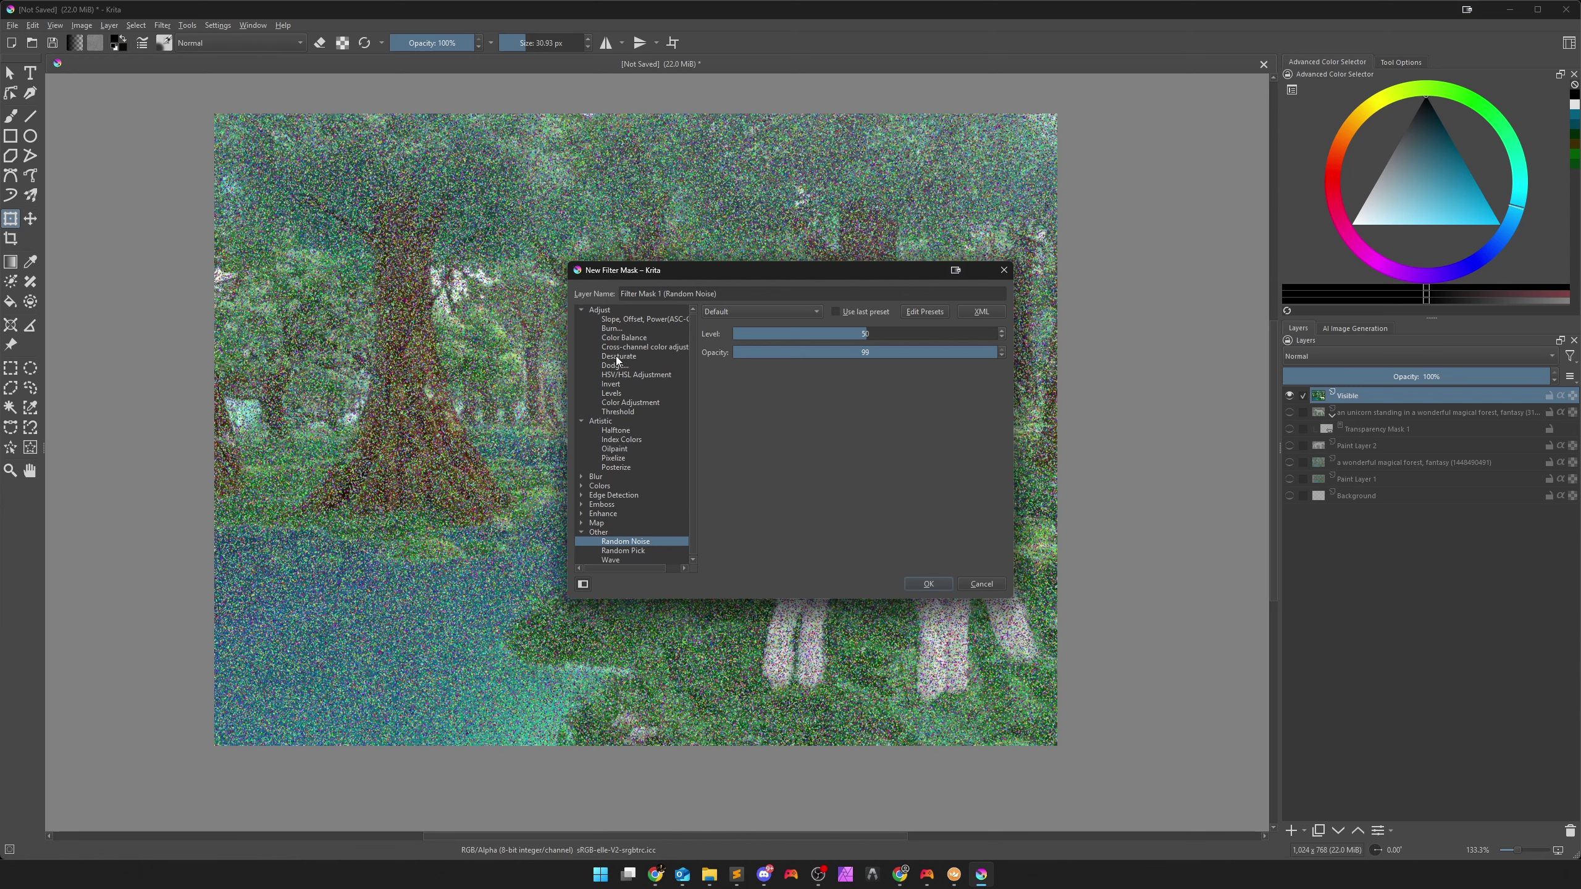
{"action": "left_click", "coordinate": [620, 404]}
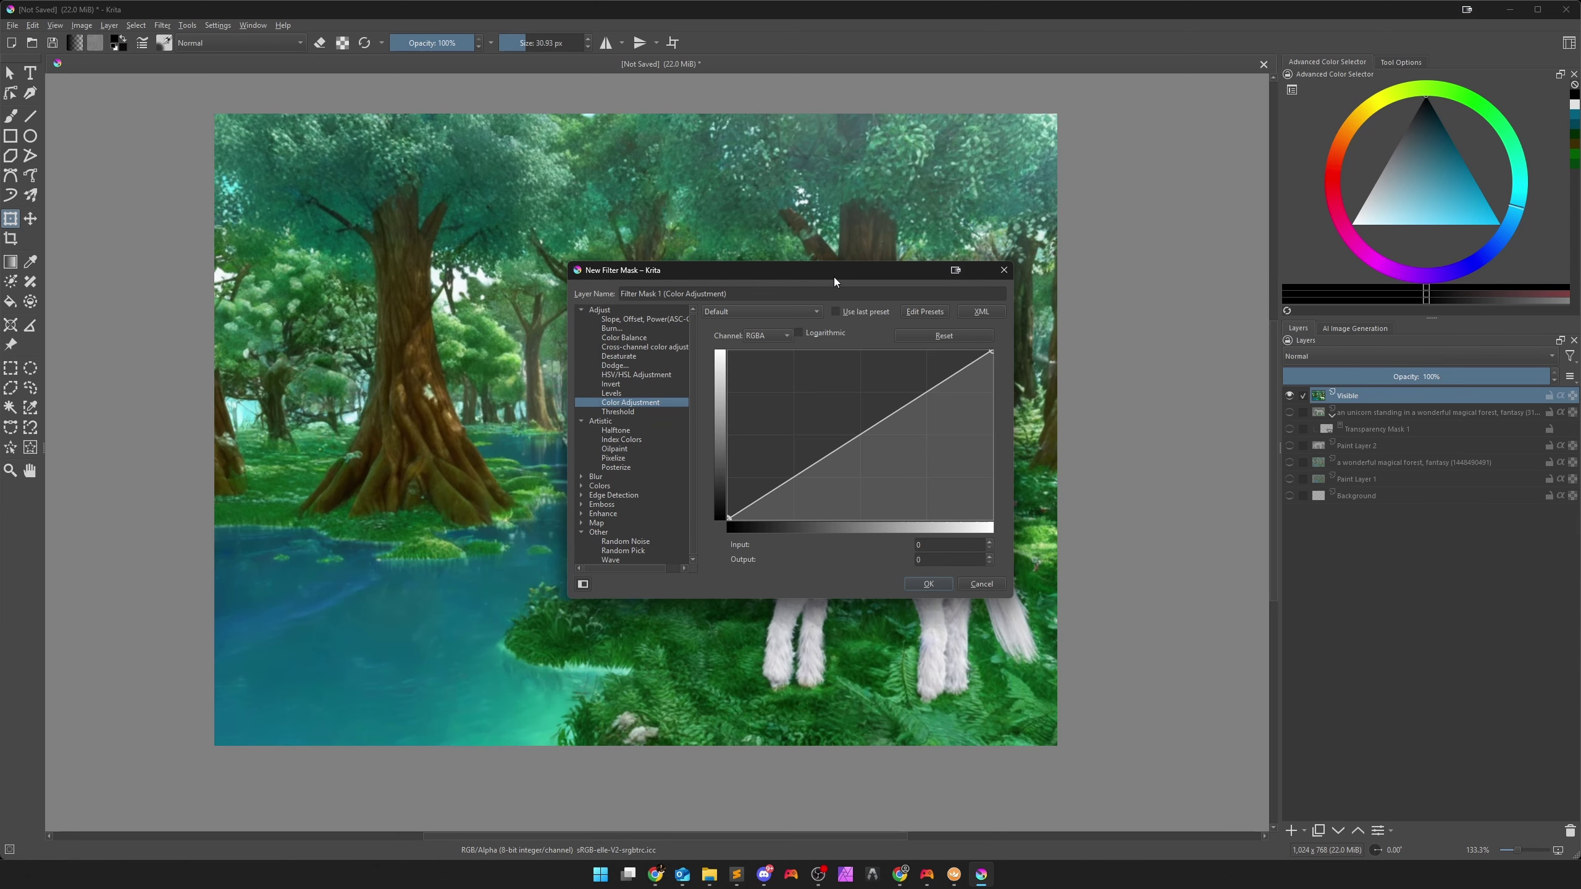
Shape the filter mask's RGBA curve with a shadow point at input 57, output 46 and added midtone and highlight points, and create the mask.
{"action": "left_click_drag", "start_coordinate": [835, 279], "coordinate": [1289, 247]}
{"action": "left_click_drag", "start_coordinate": [1241, 451], "coordinate": [1250, 459]}
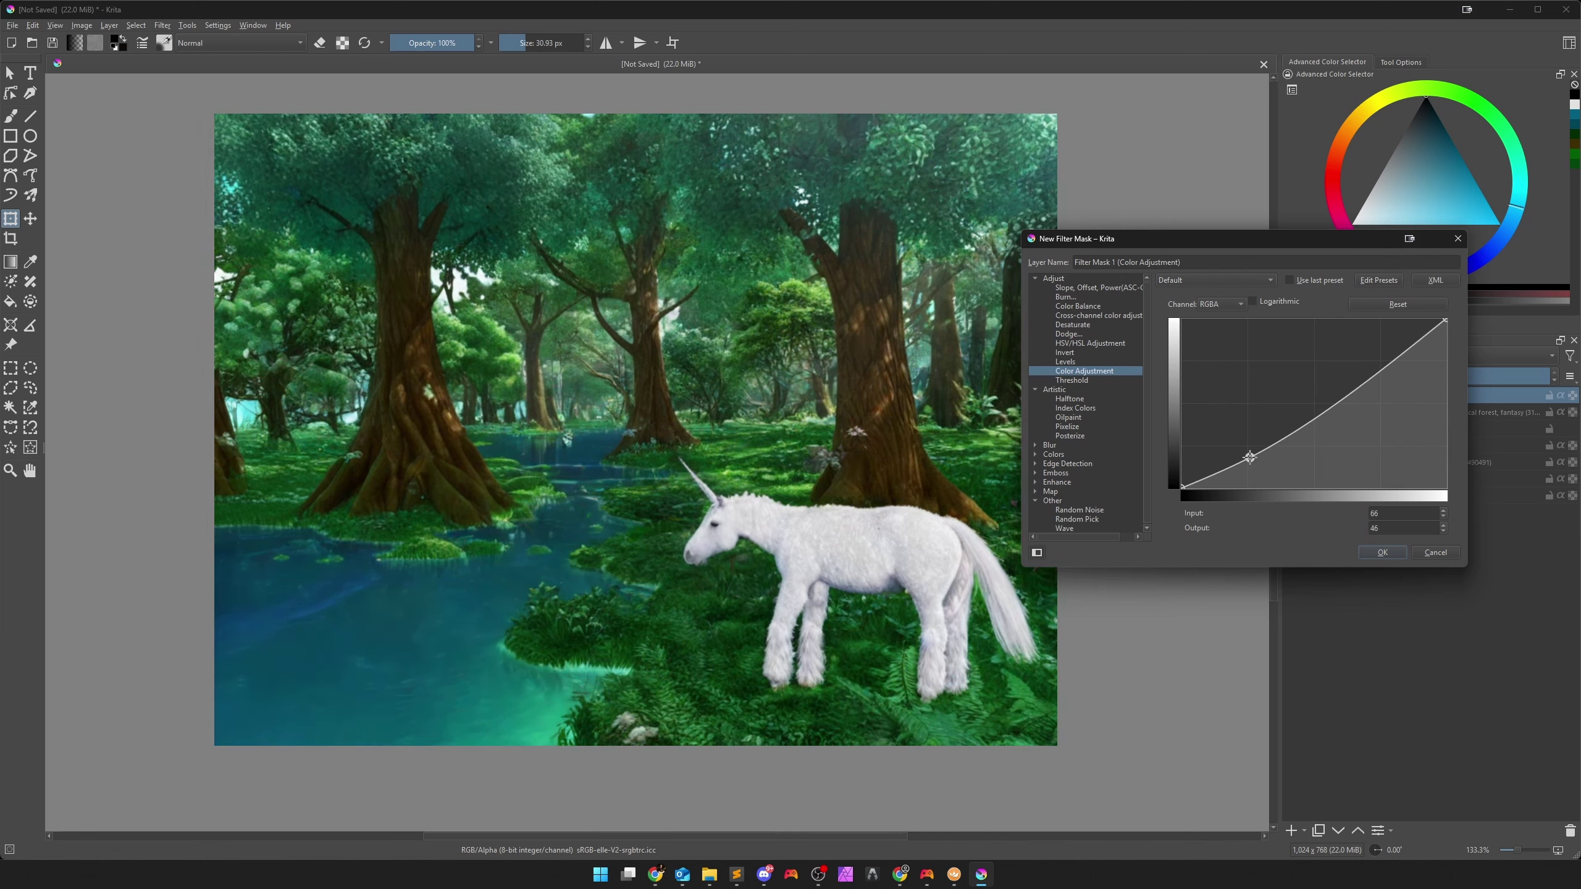
{"action": "left_click", "coordinate": [1308, 412]}
{"action": "left_click_drag", "start_coordinate": [1308, 412], "coordinate": [1307, 414]}
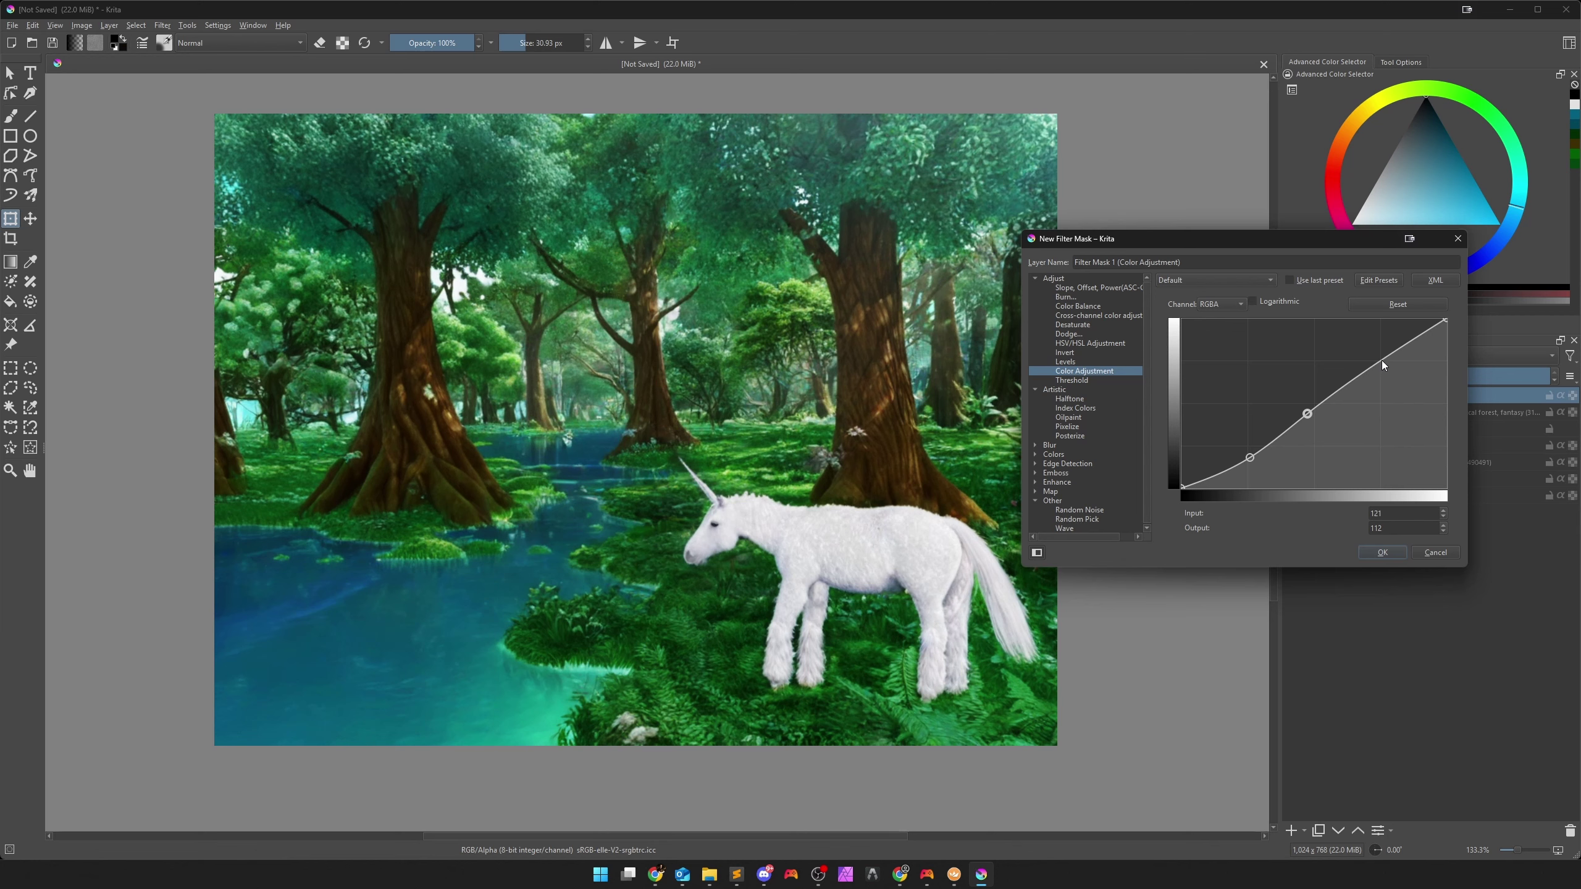
{"action": "mouse_move", "coordinate": [1383, 362]}
{"action": "left_mouse_down"}
{"action": "mouse_move", "coordinate": [1367, 339]}
{"action": "mouse_move", "coordinate": [1410, 360]}
{"action": "mouse_move", "coordinate": [1402, 344]}
{"action": "mouse_move", "coordinate": [1388, 354]}
{"action": "left_mouse_up"}
{"action": "left_click_drag", "start_coordinate": [1250, 458], "coordinate": [1241, 458]}
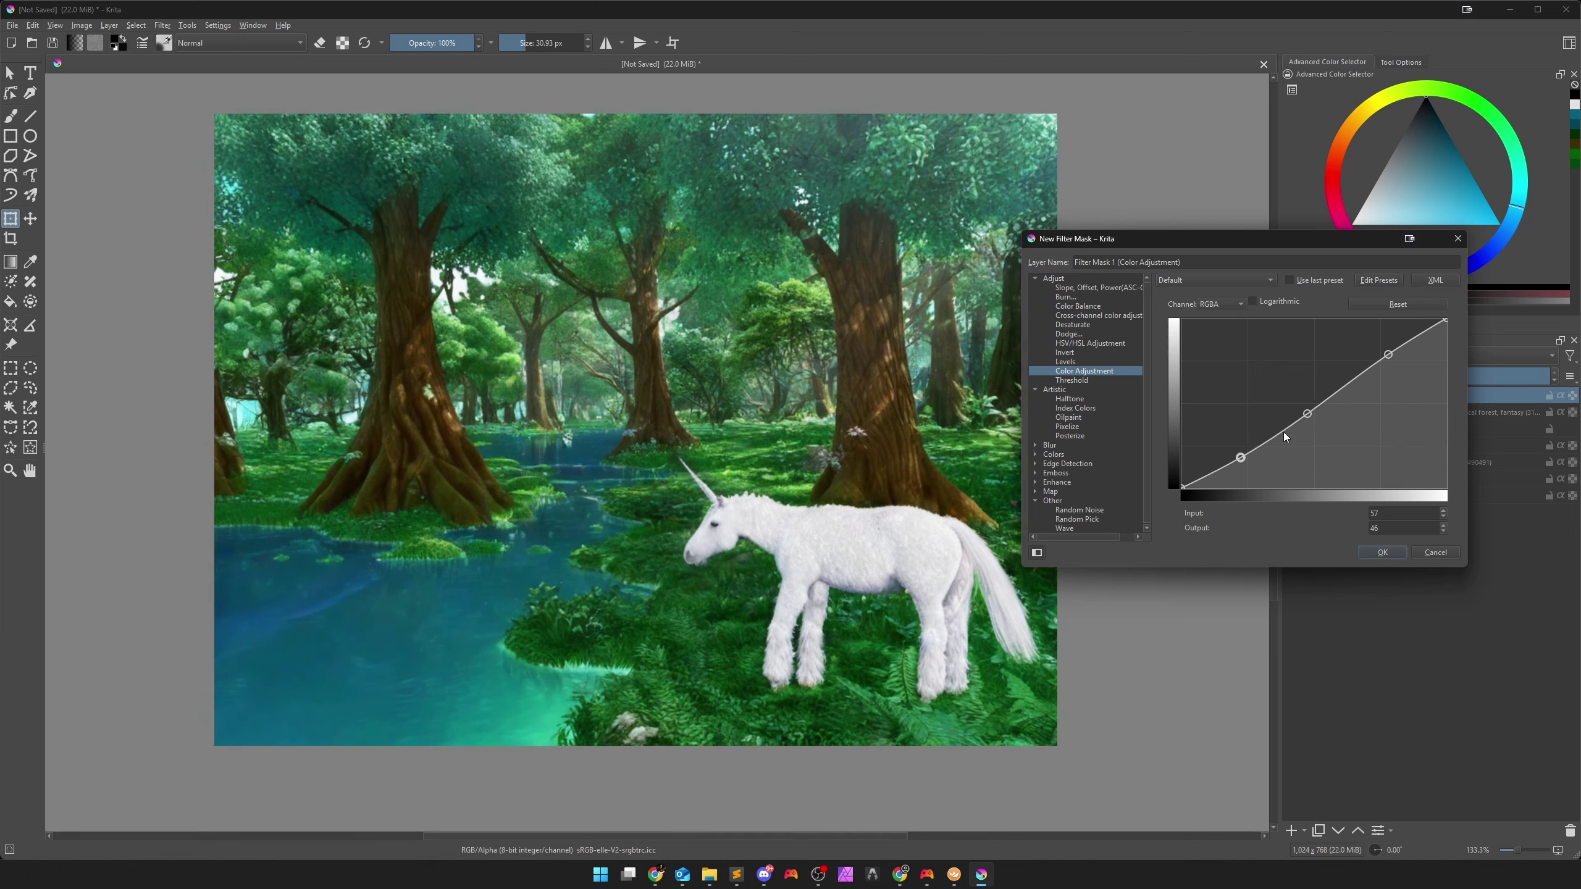
{"action": "left_click_drag", "start_coordinate": [1307, 414], "coordinate": [1308, 407]}
{"action": "left_click", "coordinate": [1383, 555]}
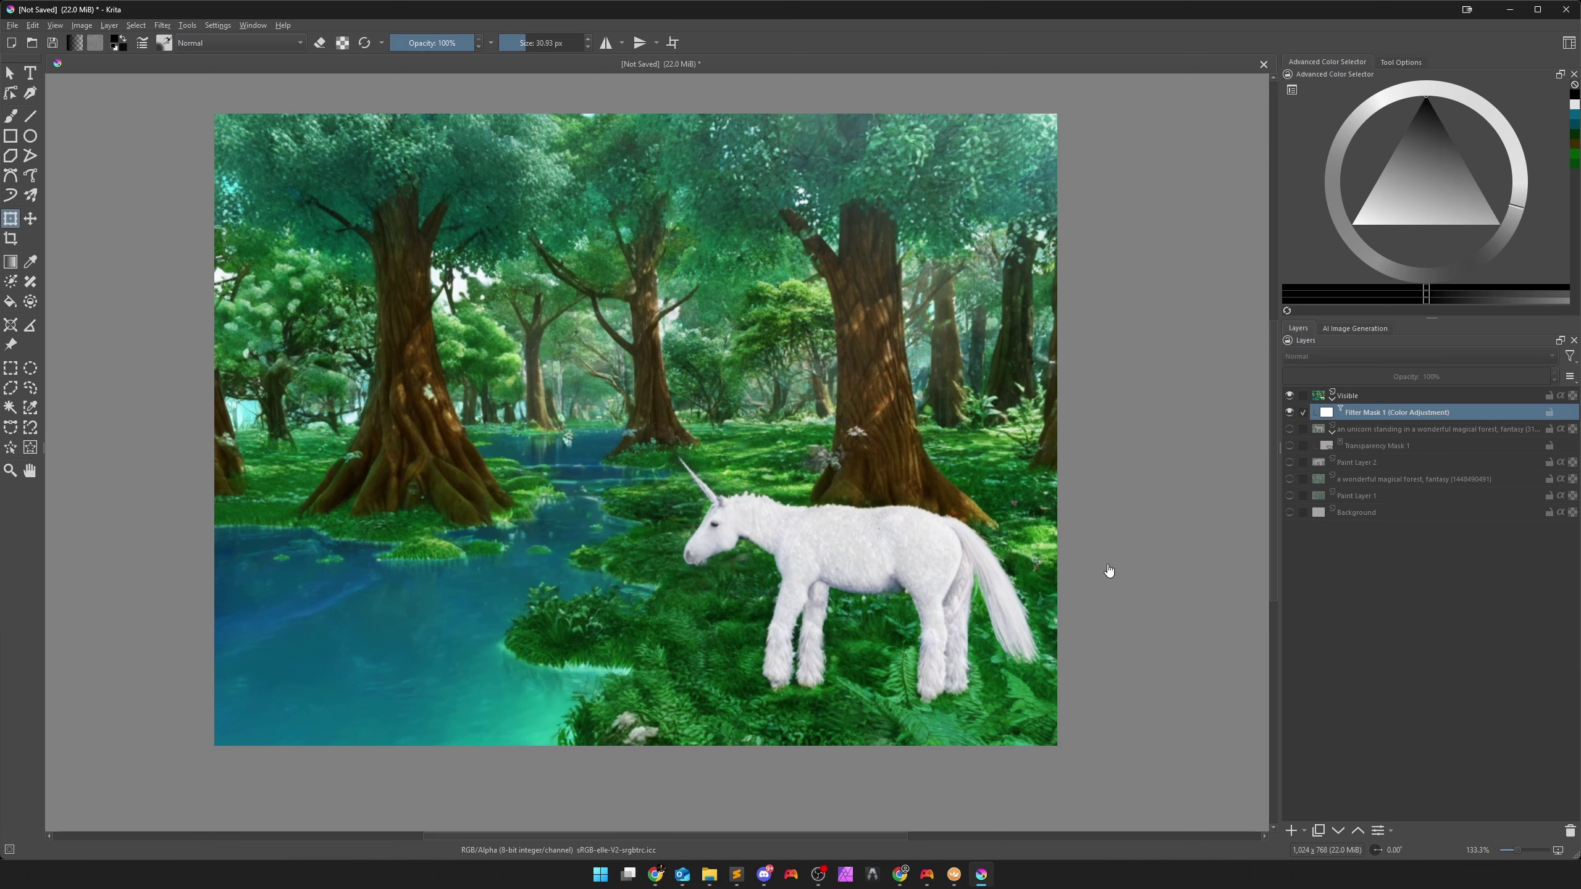
Switch AI generation from live mode to the generate workspace and refine the whole image at 43% strength.
{"action": "left_click", "coordinate": [1355, 328]}
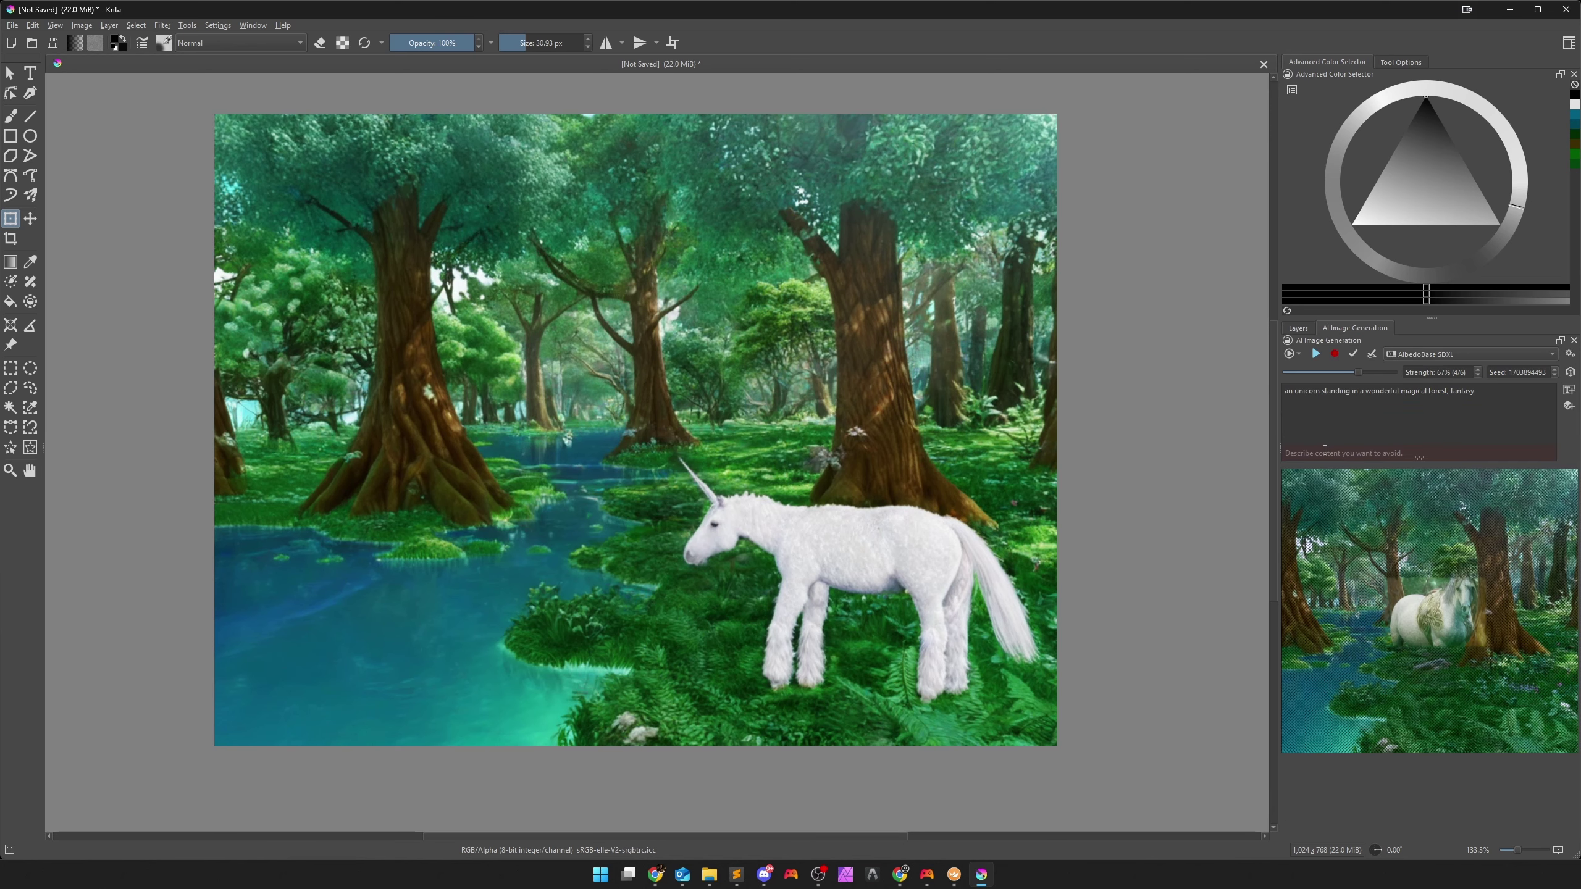
{"action": "scroll", "coordinate": [871, 570], "scroll_direction": "down", "scroll_amount": 1}
{"action": "scroll", "coordinate": [868, 569], "scroll_direction": "up", "scroll_amount": 1}
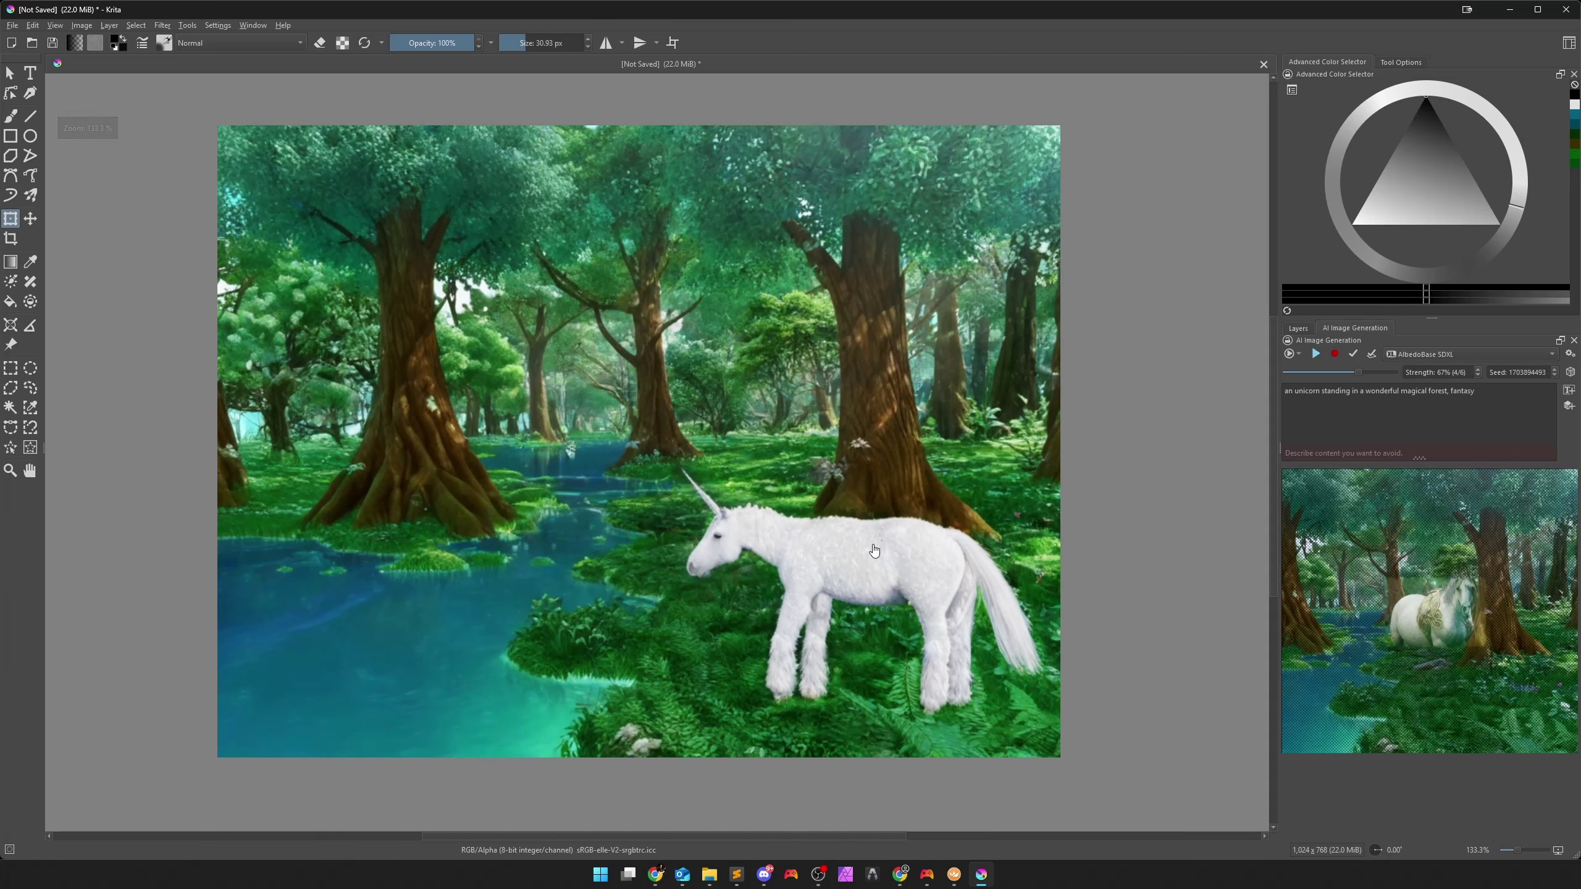
{"action": "left_click", "coordinate": [1296, 354]}
{"action": "left_click", "coordinate": [1312, 365]}
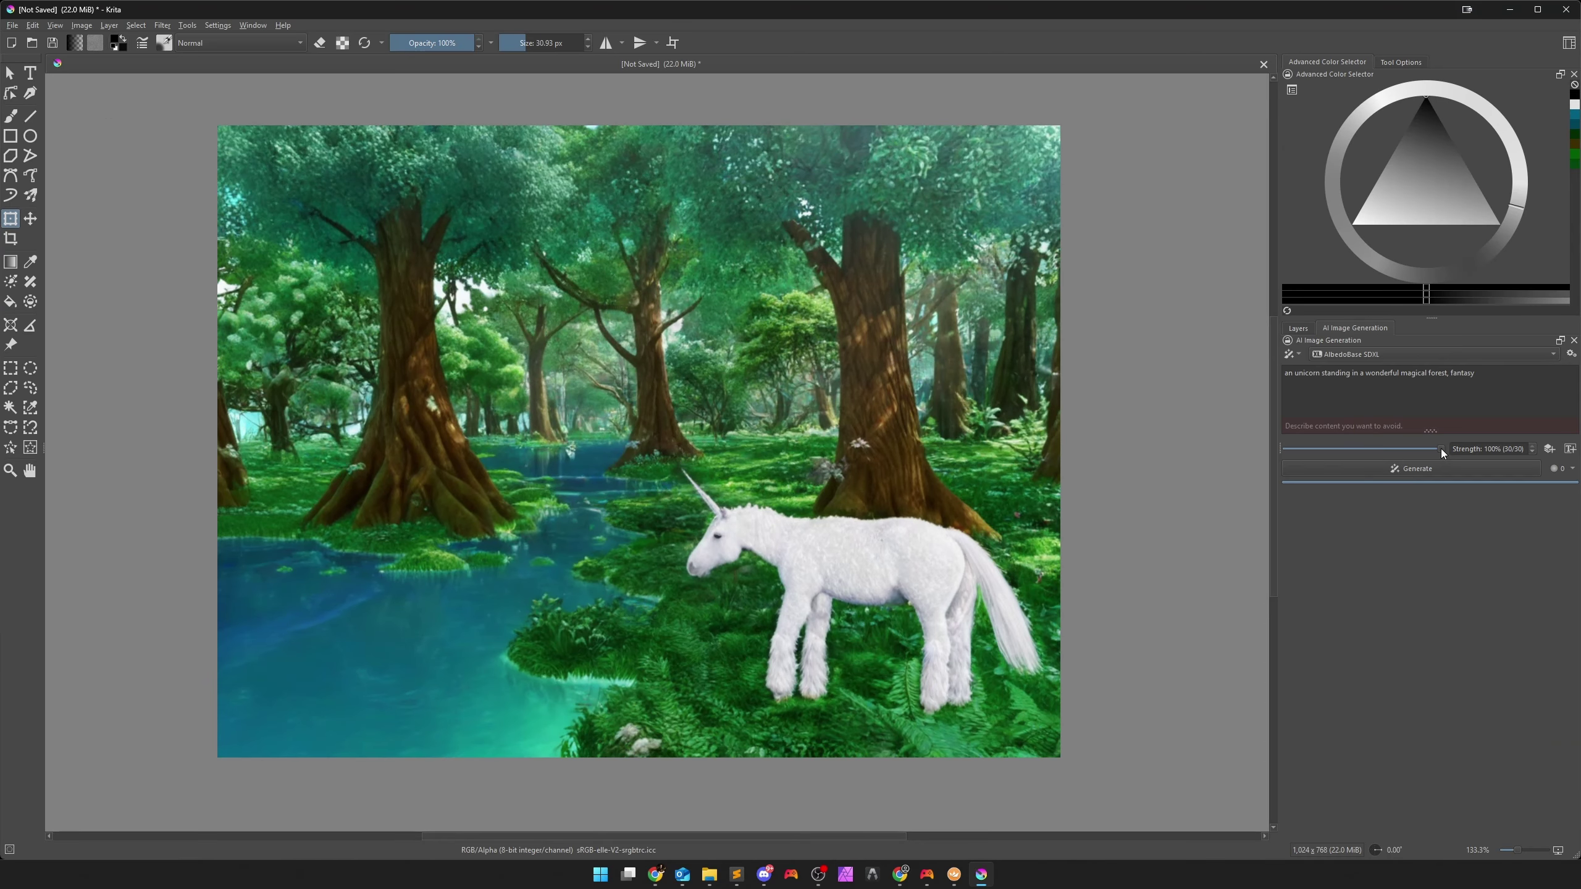
{"action": "left_click_drag", "start_coordinate": [1442, 451], "coordinate": [1431, 451]}
{"action": "left_click", "coordinate": [1409, 469]}
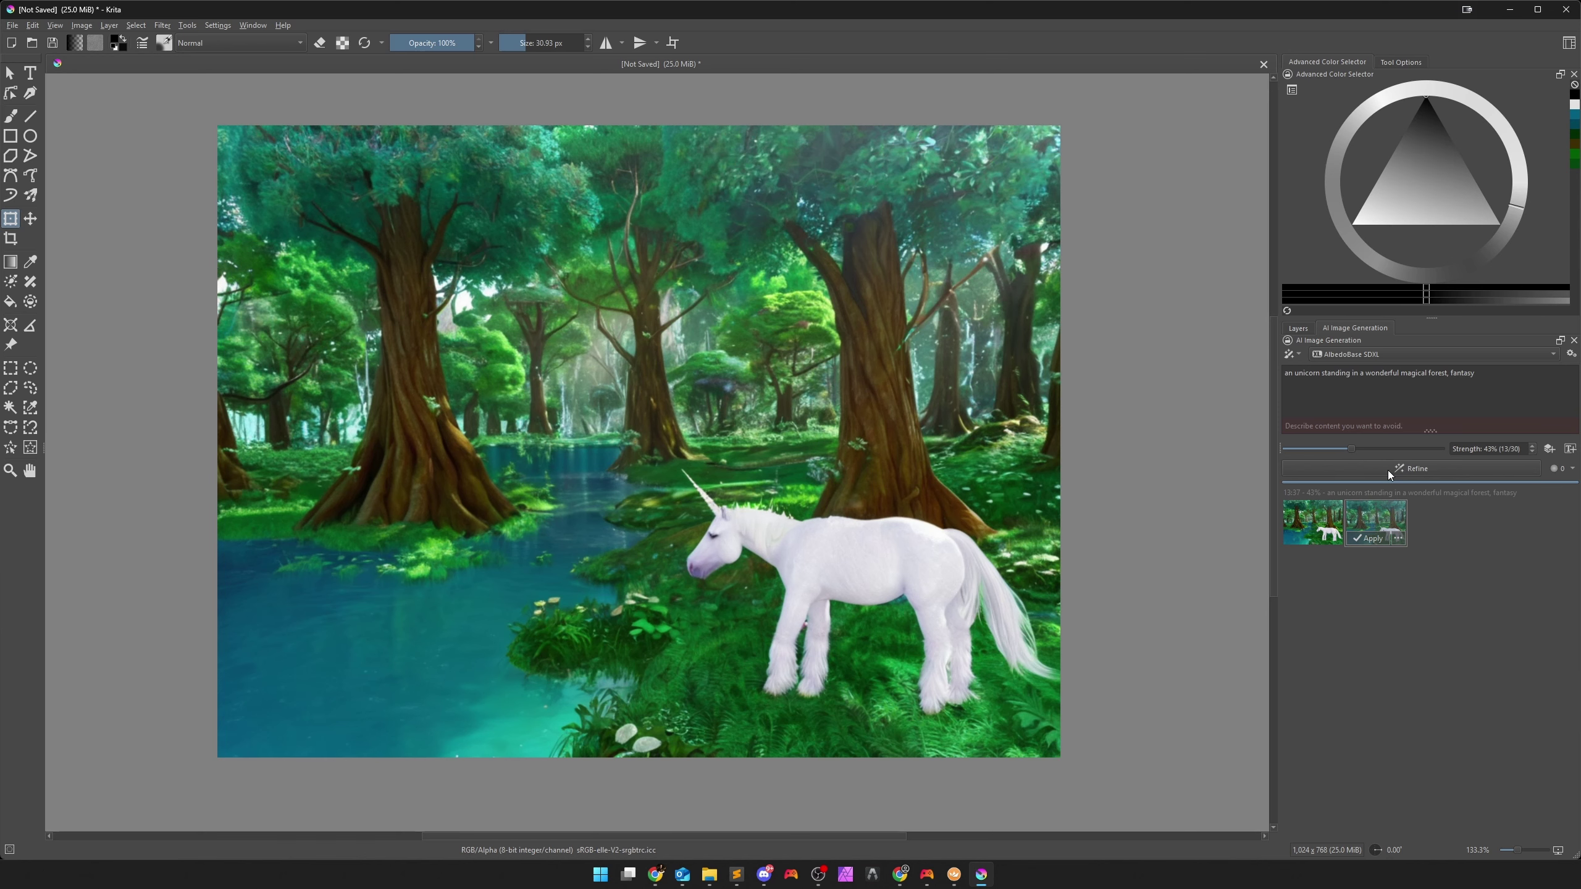
Clear the AI generation history to discard the refined results.
{"action": "right_click", "coordinate": [1358, 515]}
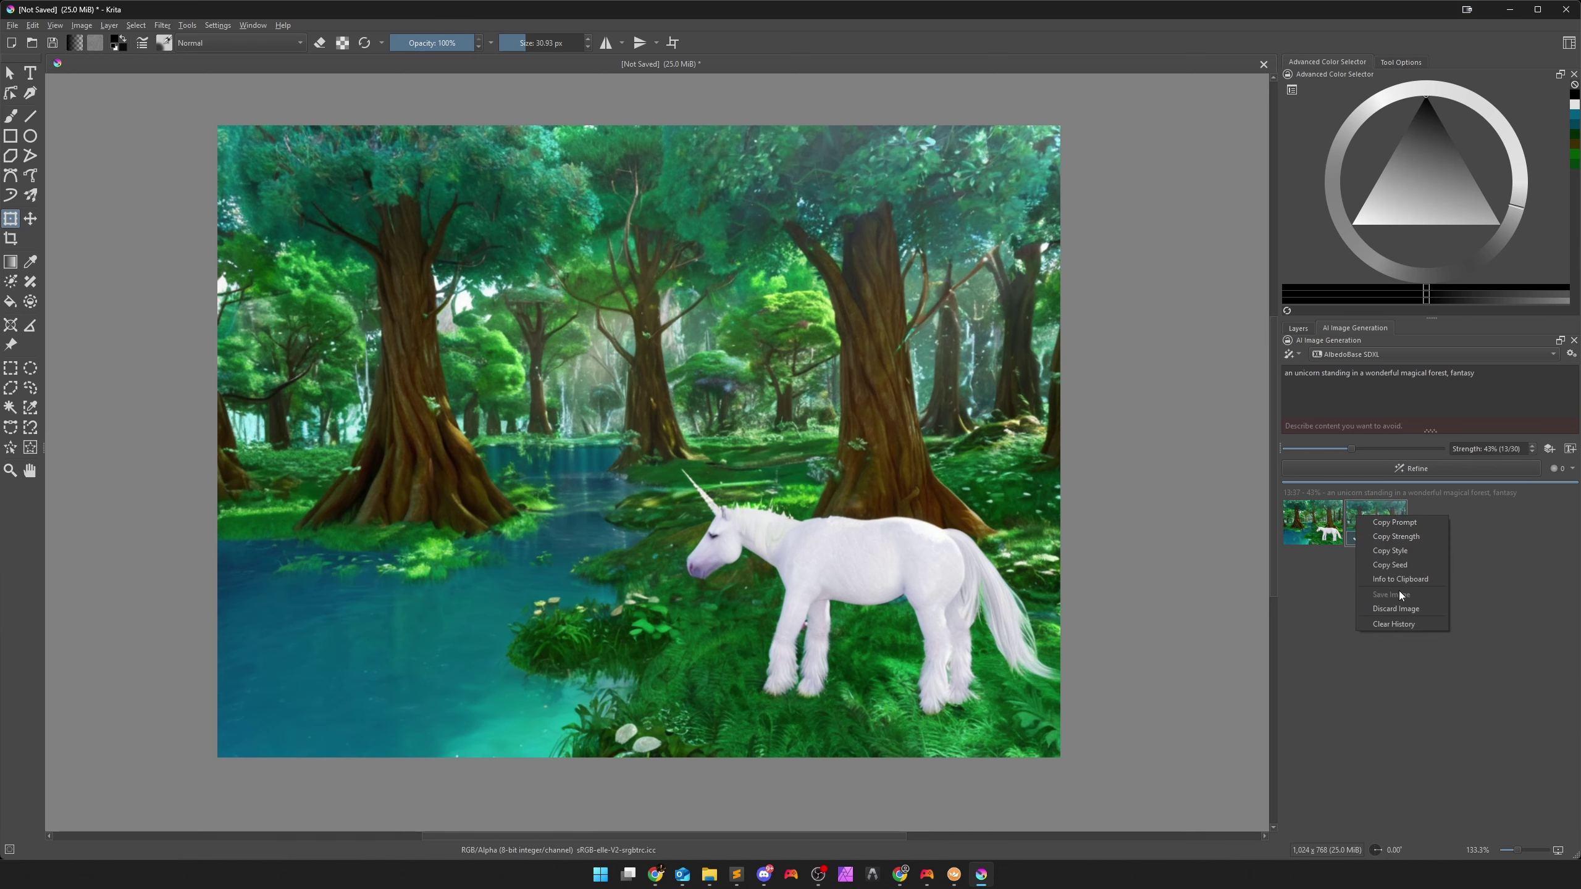
{"action": "left_click", "coordinate": [1386, 625]}
{"action": "left_click", "coordinate": [816, 451]}
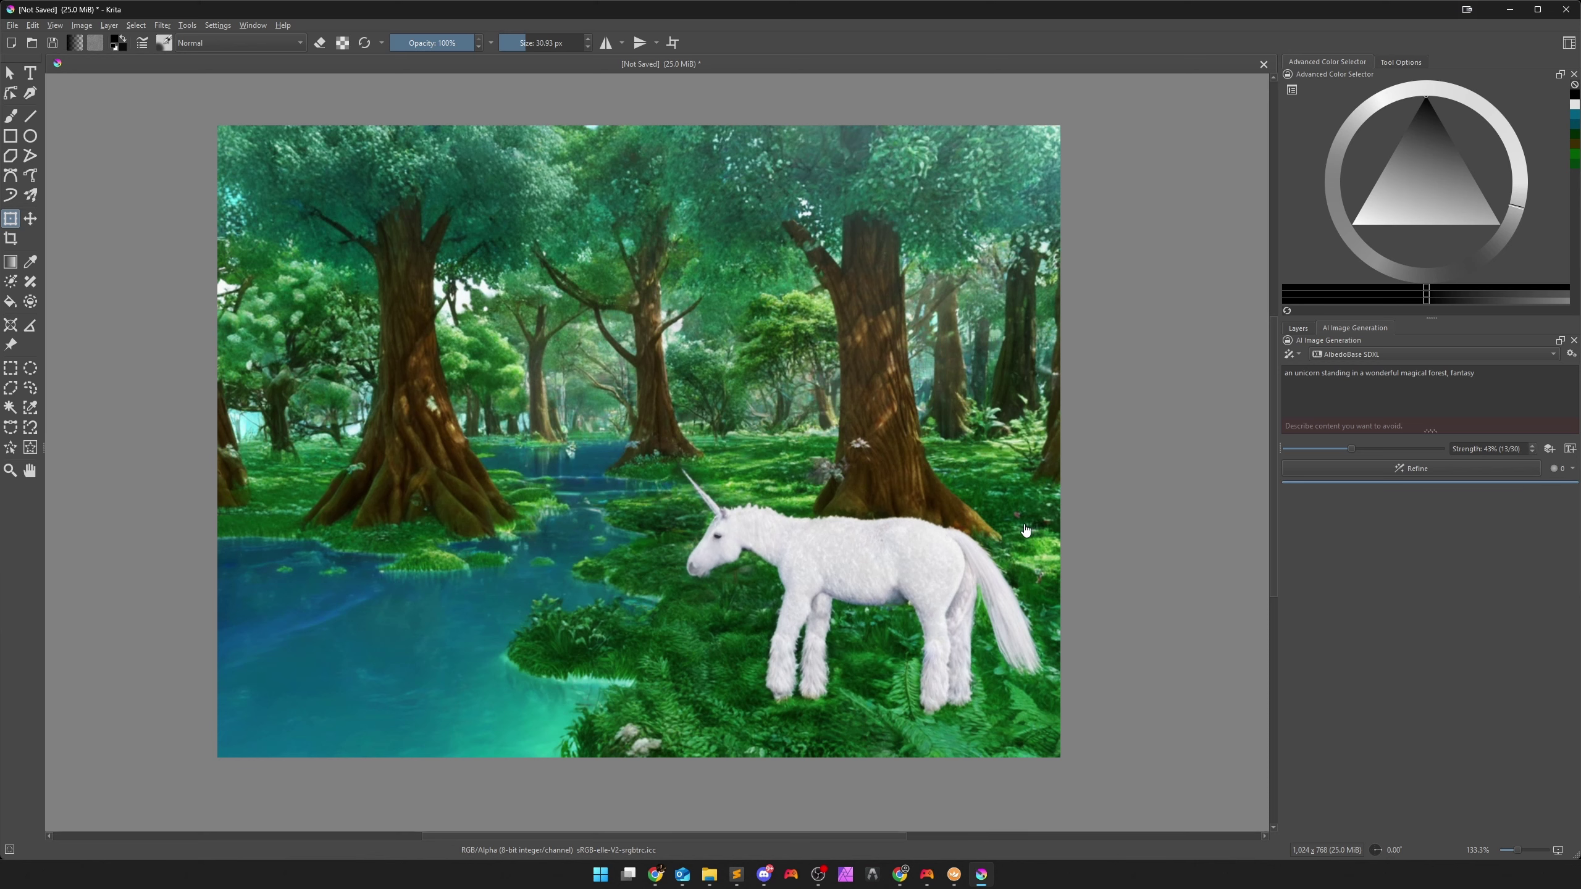
Add another filter mask to the Visible layer using the Random Noise filter with its opacity set to 10.
{"action": "left_click", "coordinate": [1299, 328]}
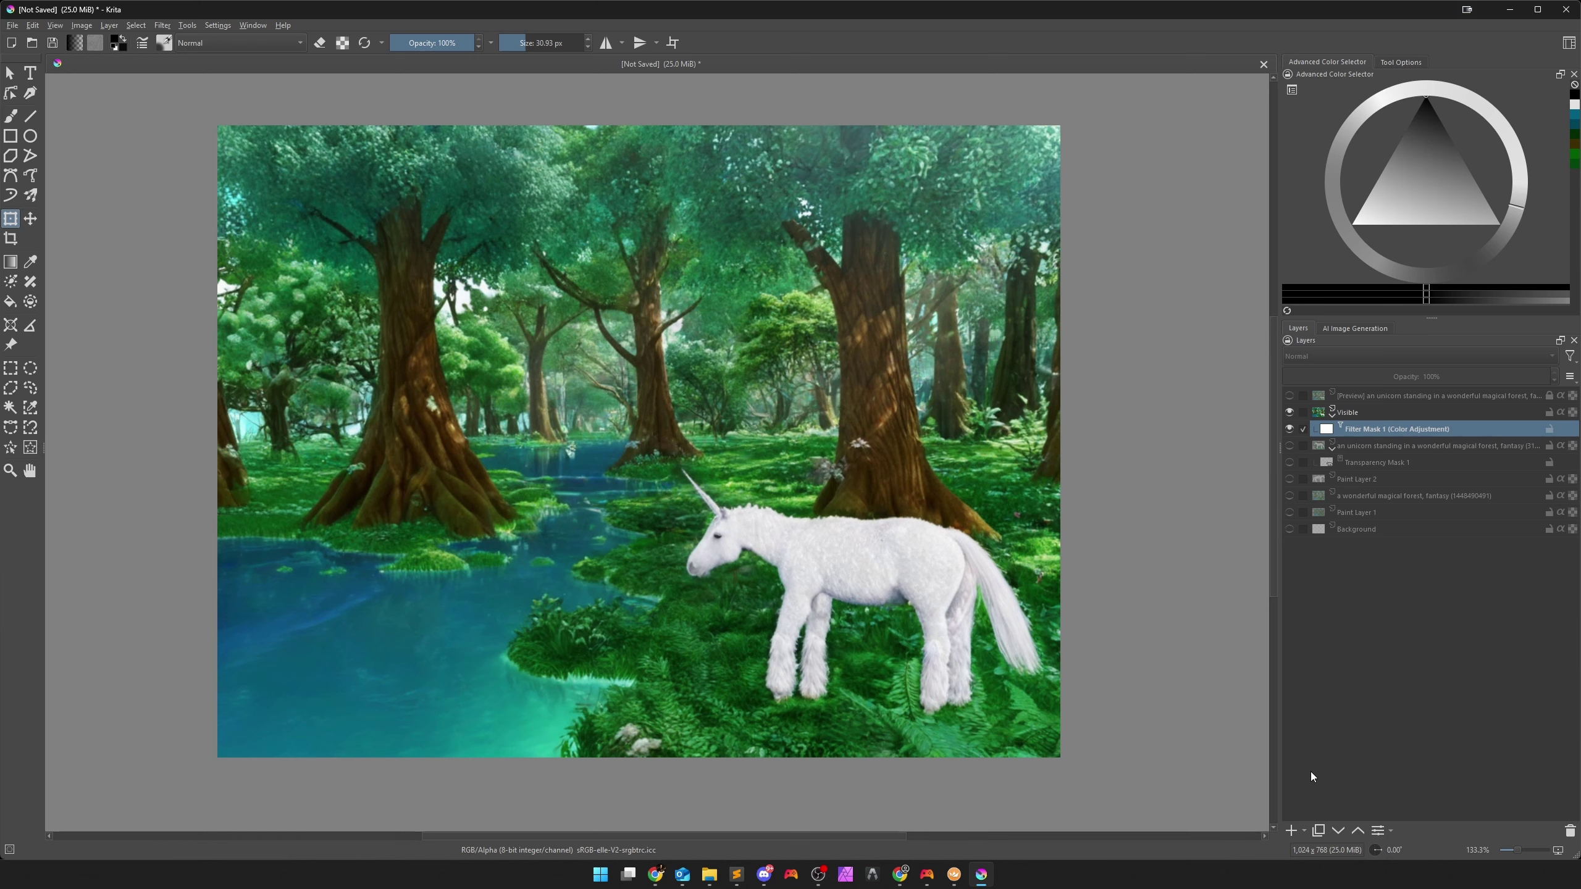
{"action": "left_click", "coordinate": [1305, 833]}
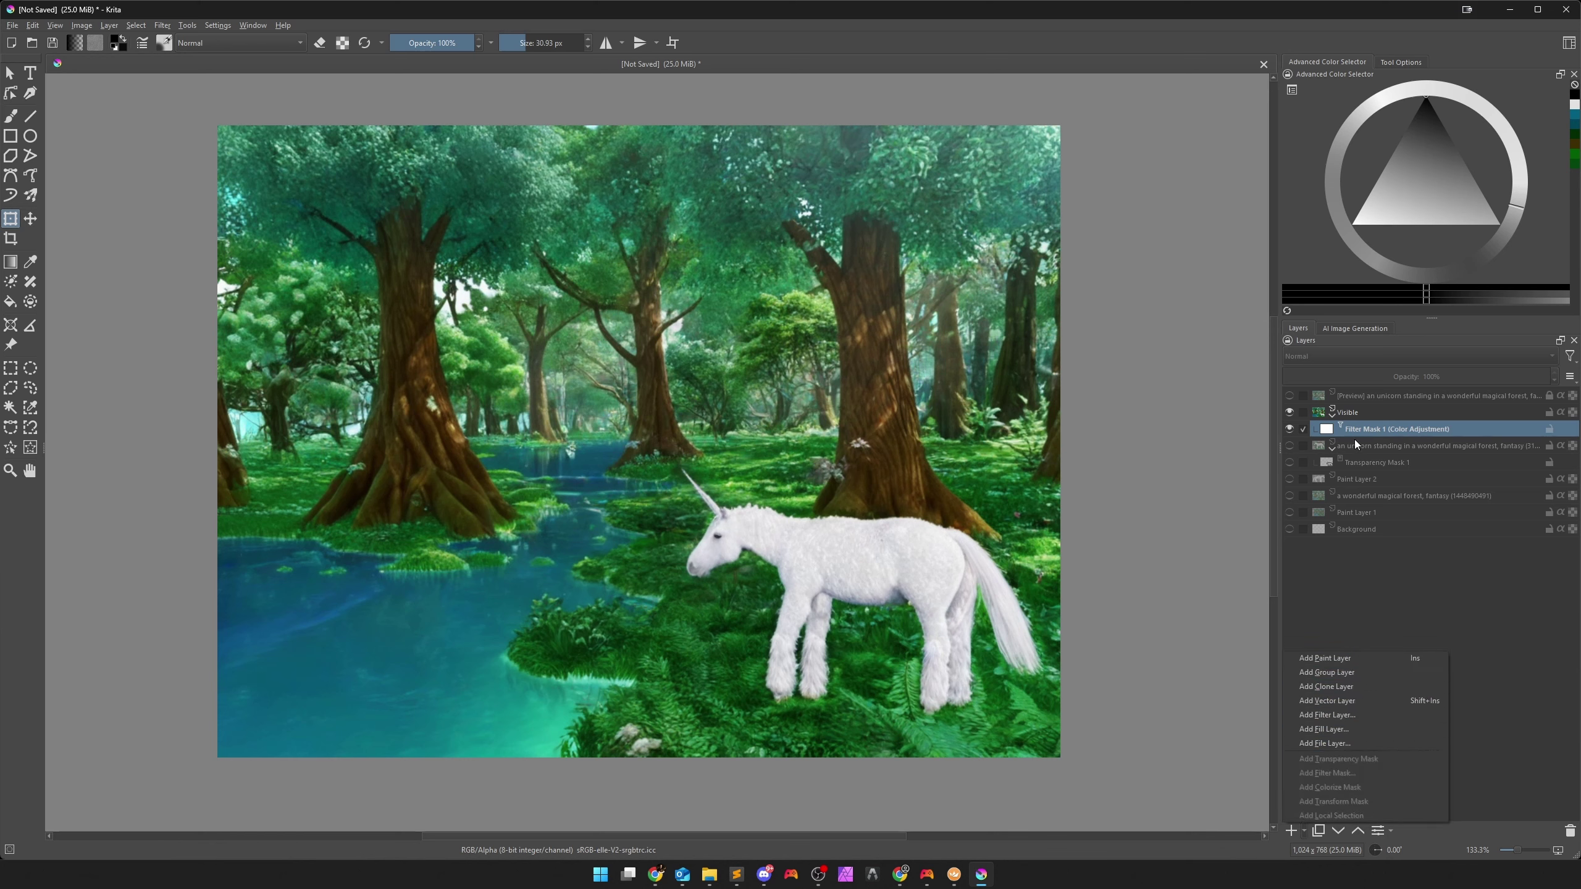
{"action": "left_click", "coordinate": [1355, 414]}
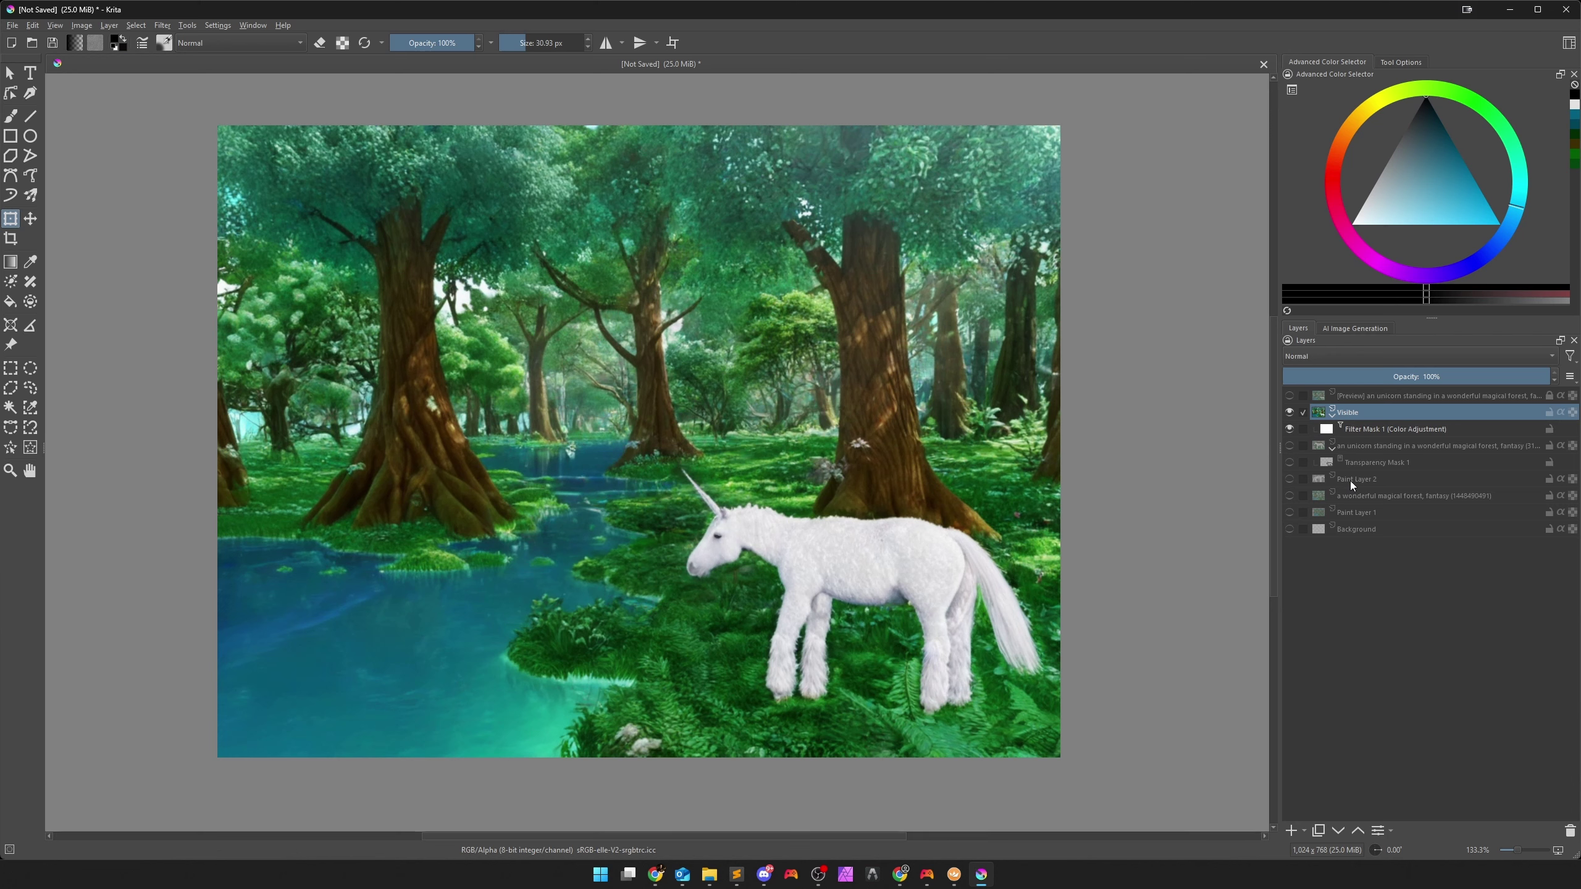
{"action": "left_click", "coordinate": [1303, 832]}
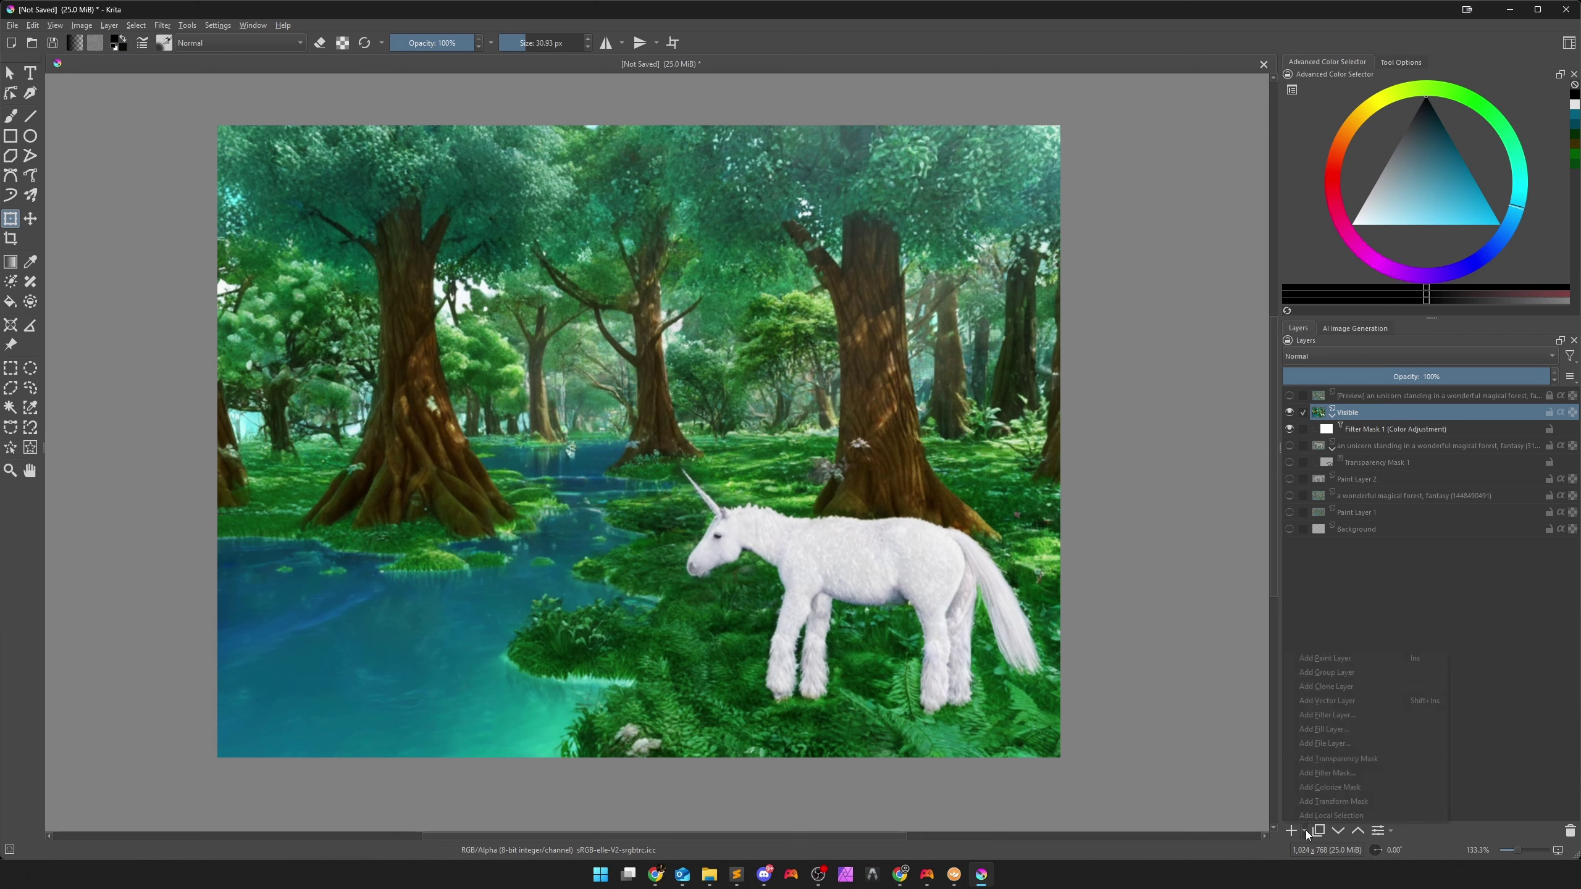
{"action": "left_click", "coordinate": [1329, 773]}
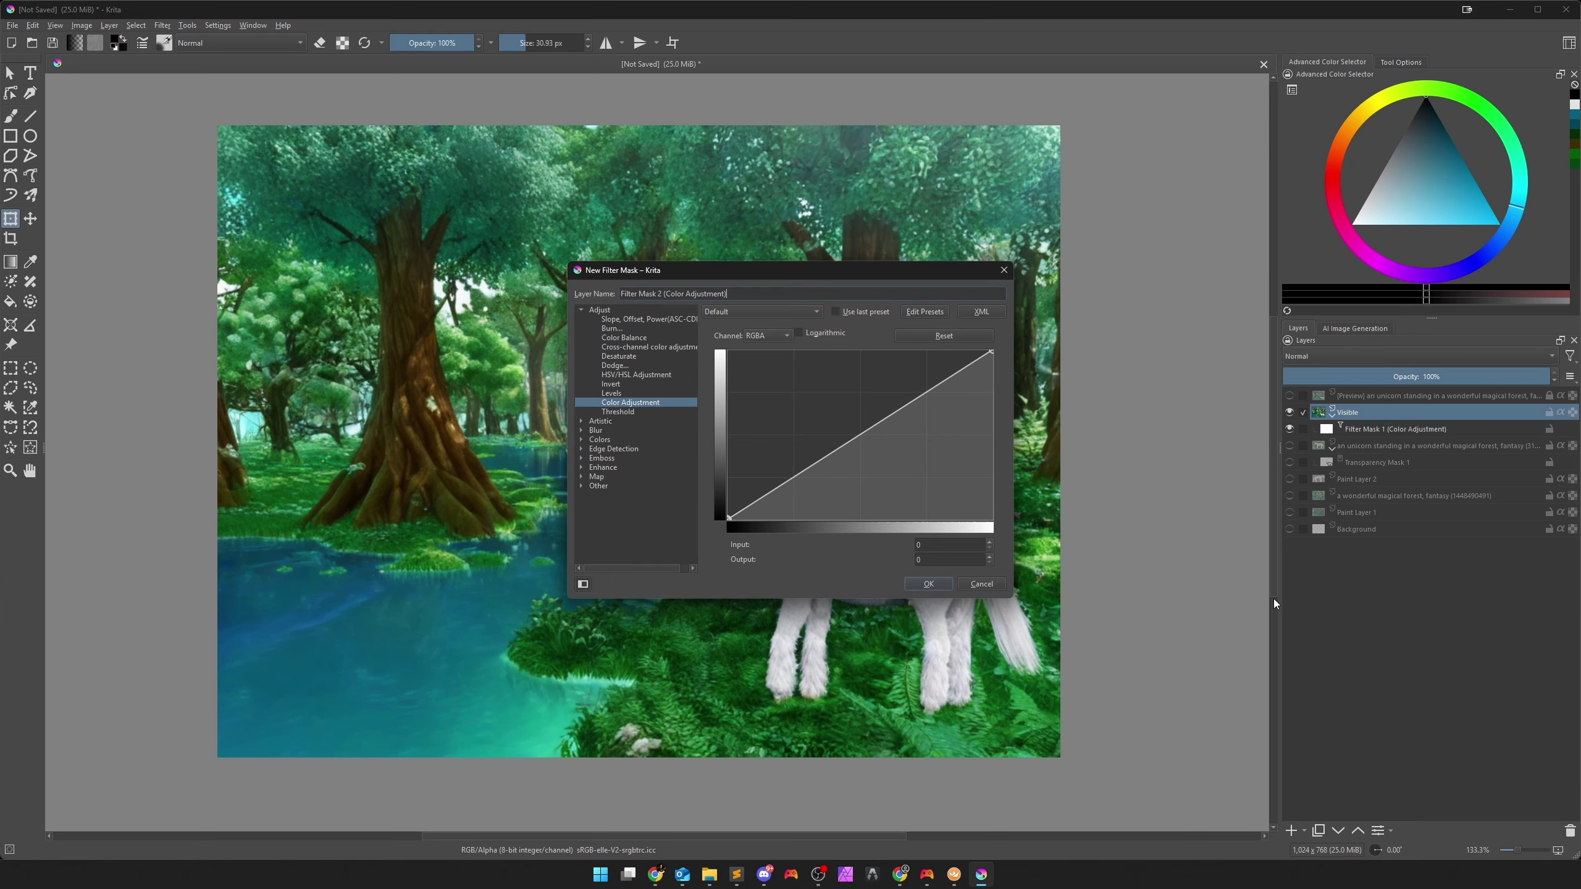
{"action": "left_click", "coordinate": [580, 310]}
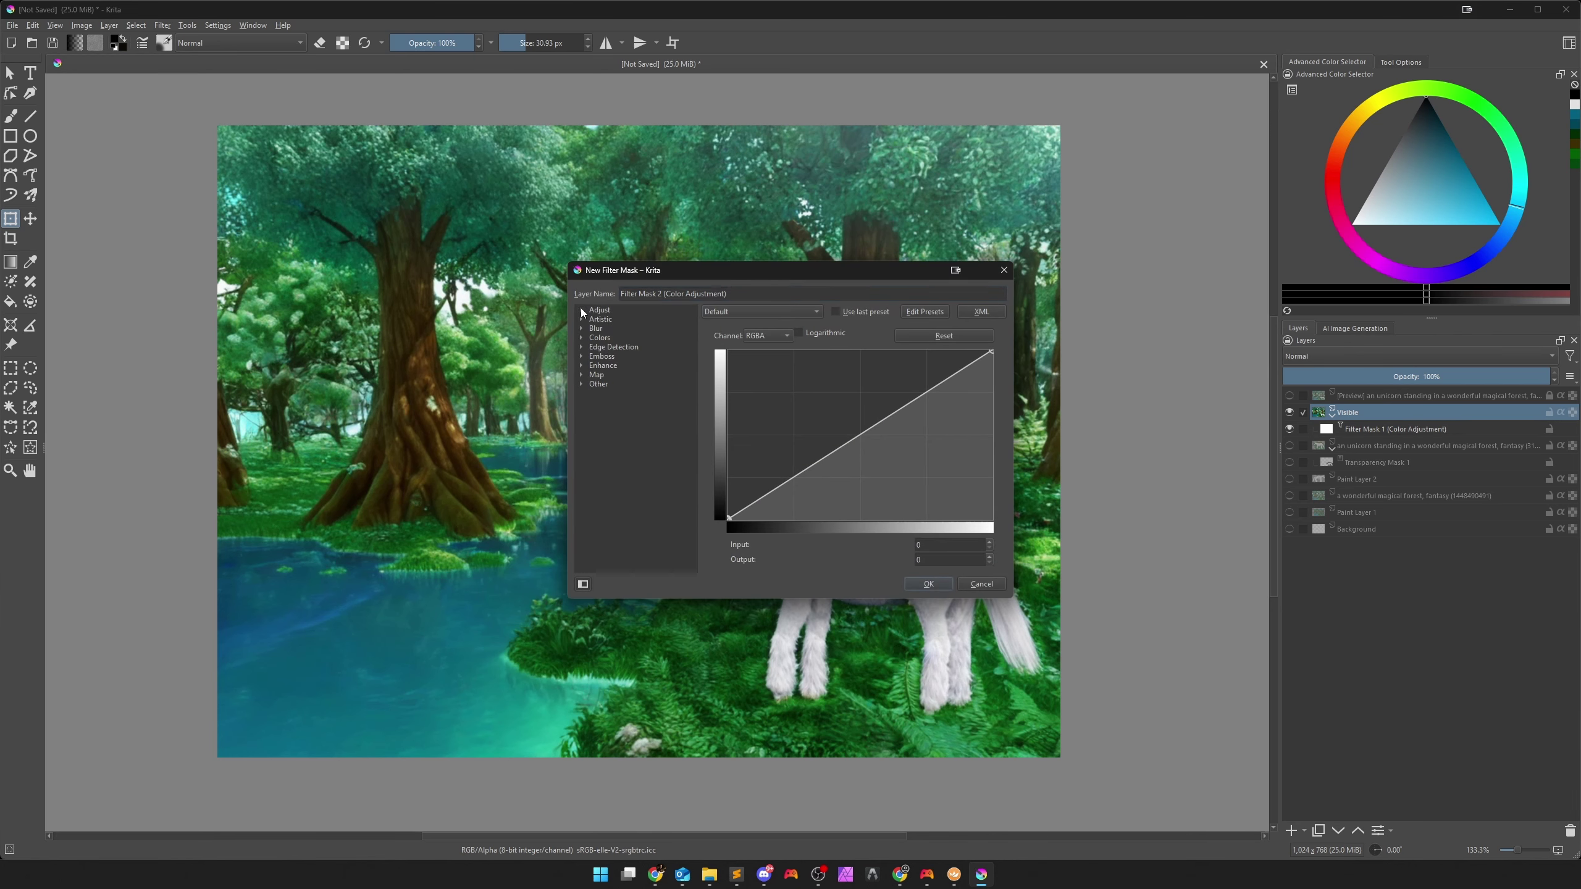
{"action": "left_click", "coordinate": [582, 384]}
{"action": "left_click", "coordinate": [624, 393]}
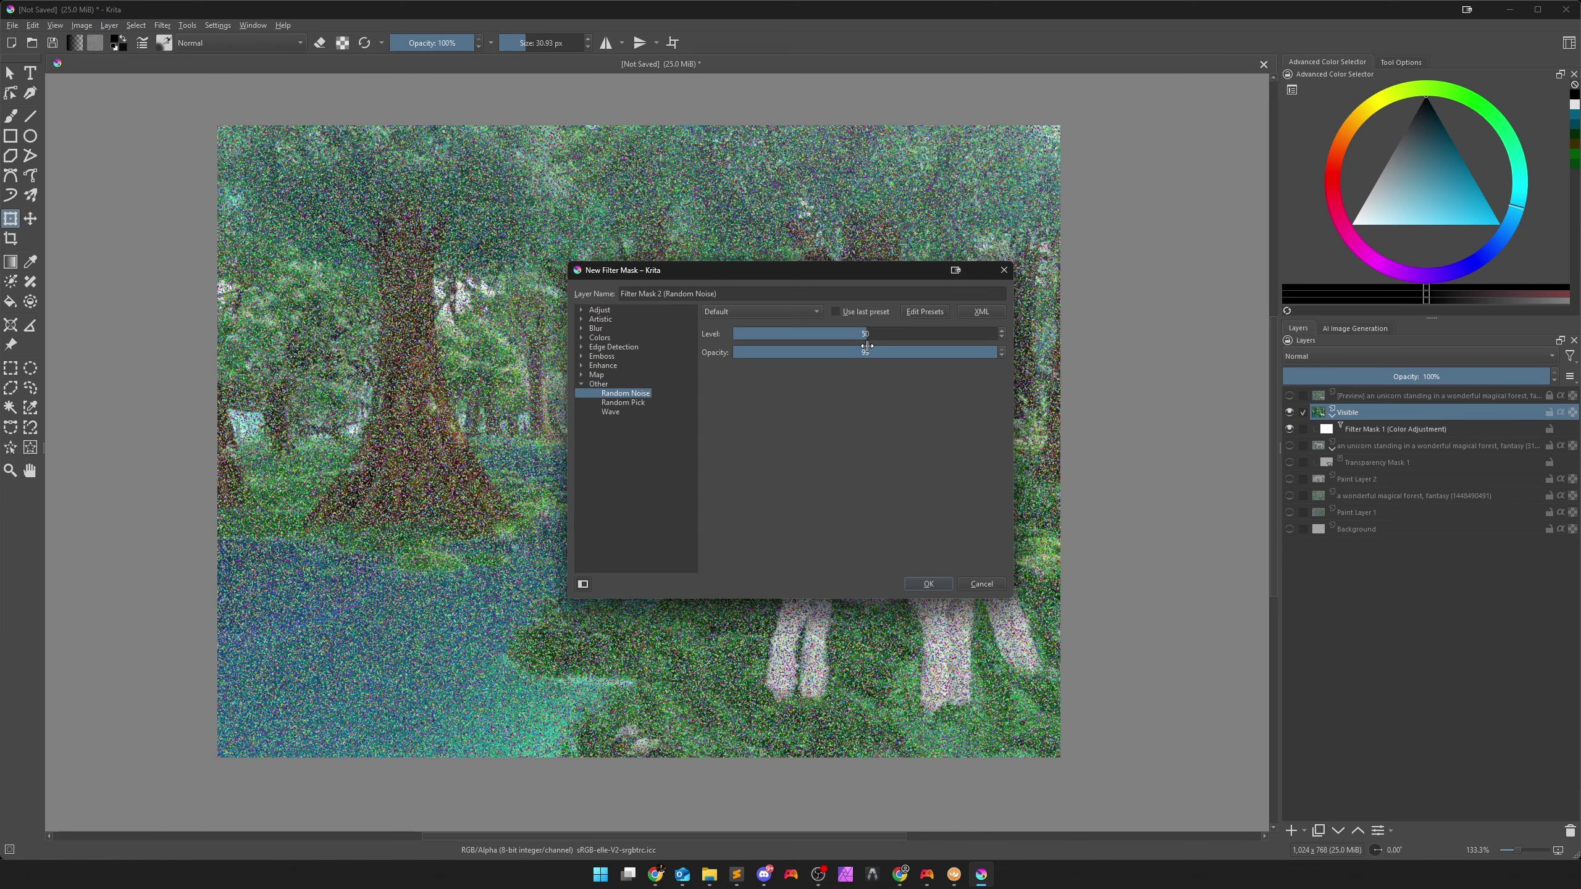
{"action": "left_click_drag", "start_coordinate": [866, 346], "coordinate": [760, 350]}
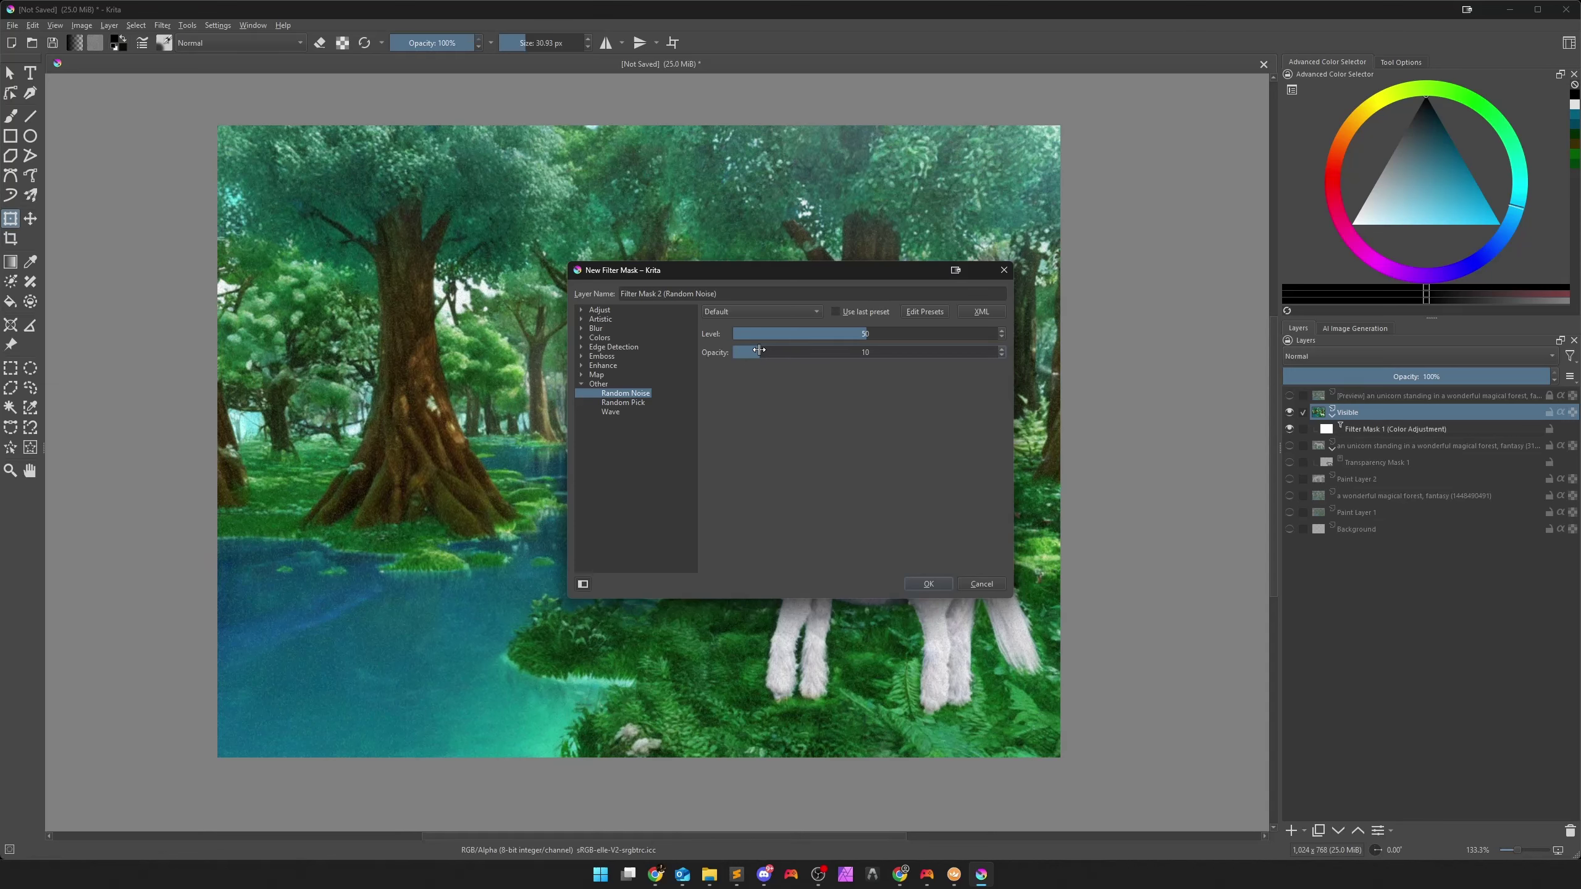
{"action": "left_click", "coordinate": [928, 583]}
Refine the image with AI generation at 50% strength and preview both results on the canvas.
{"action": "left_click", "coordinate": [1353, 328]}
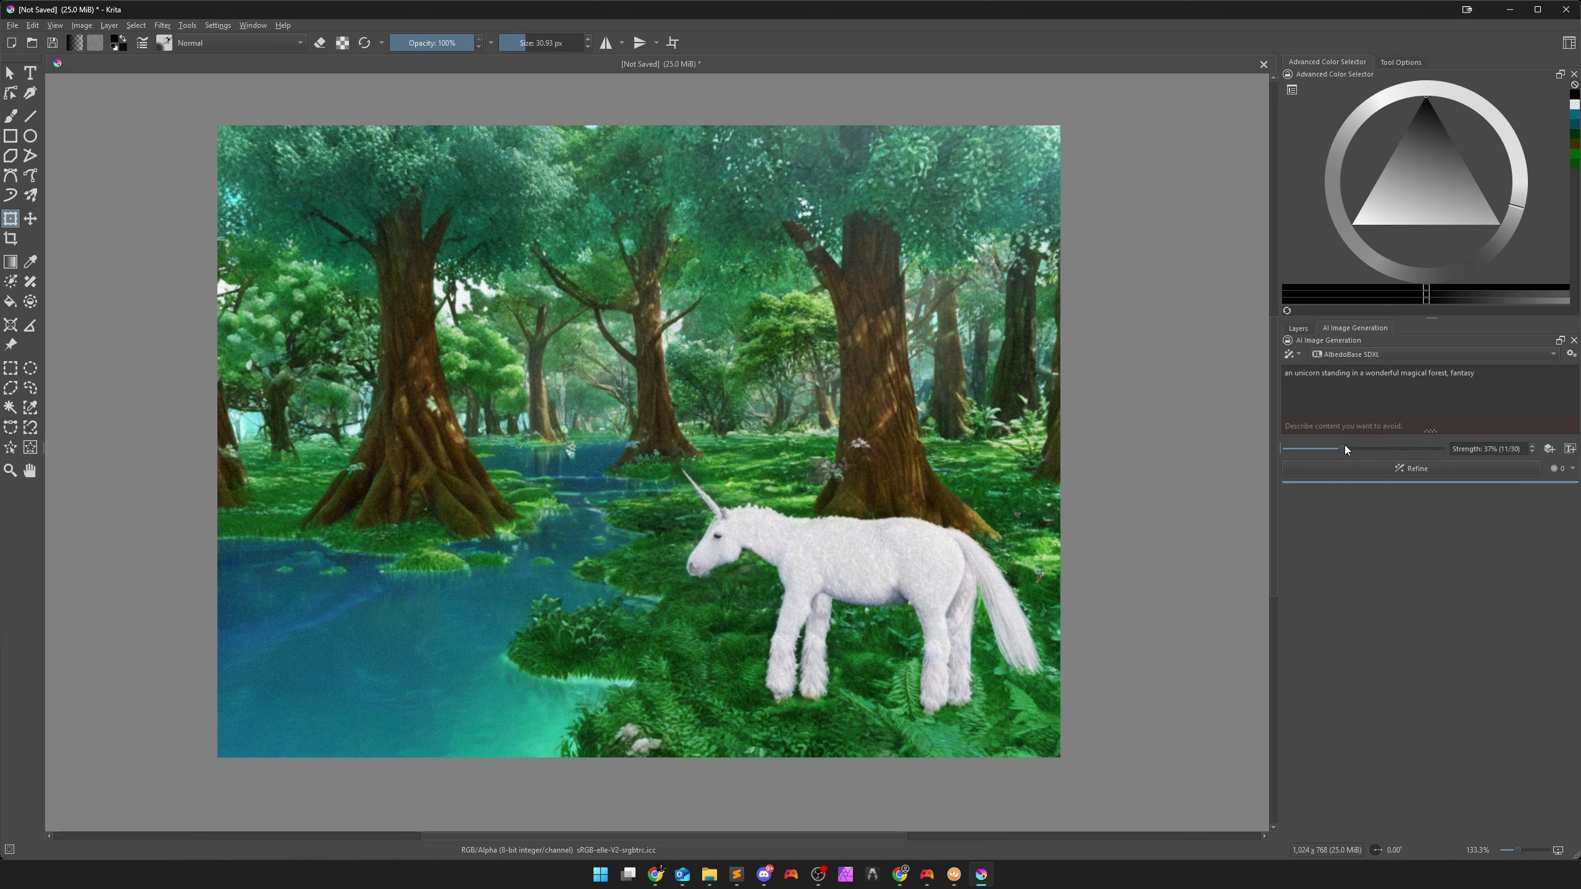
{"action": "left_click", "coordinate": [1406, 471]}
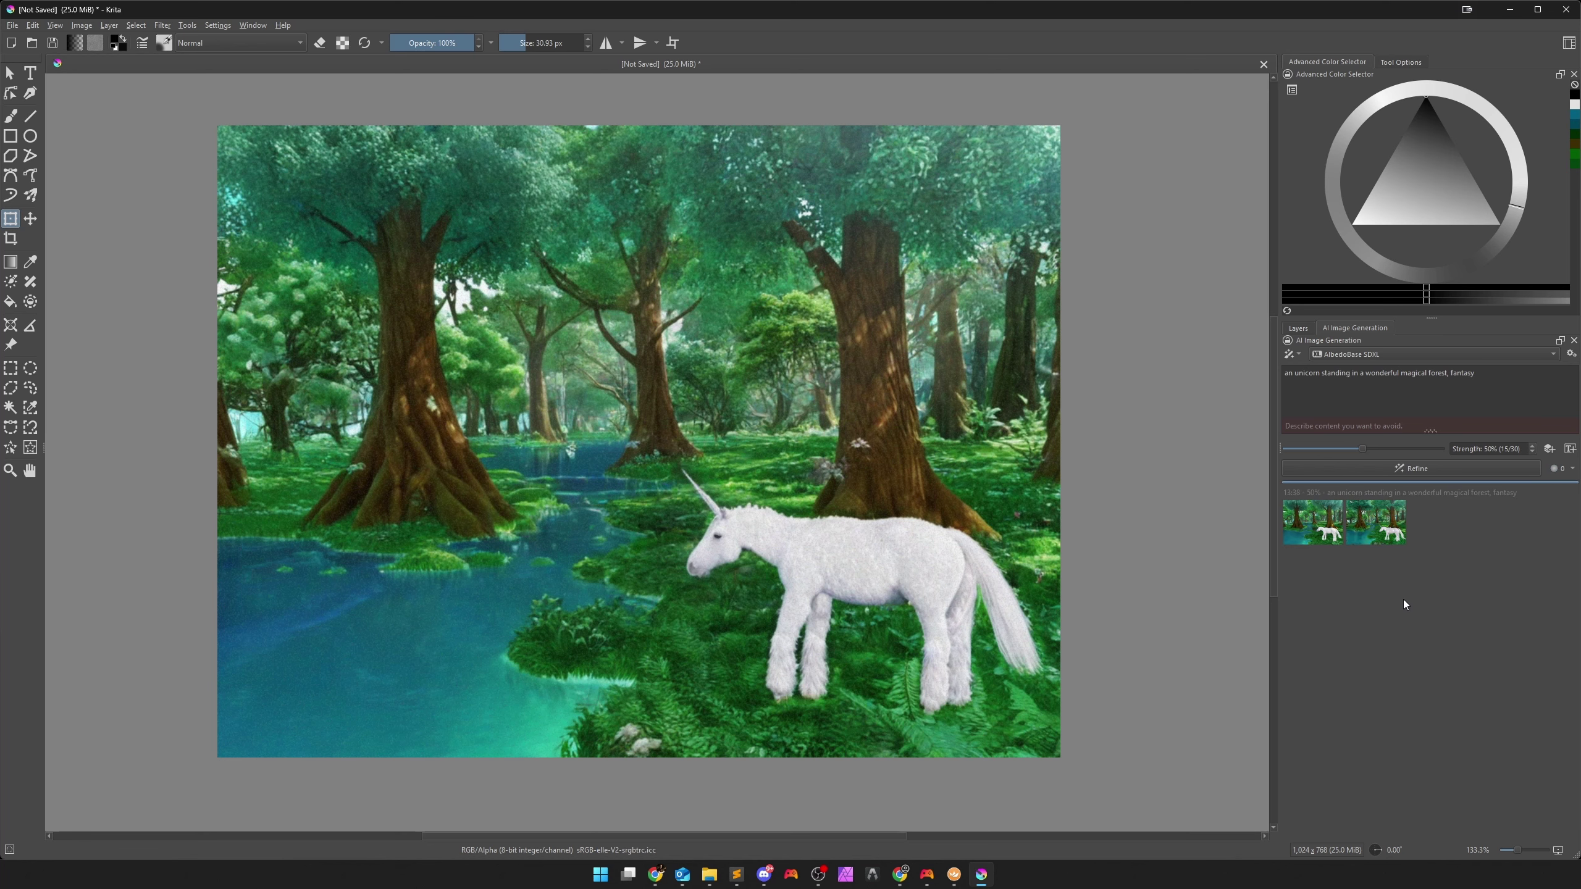
{"action": "left_click", "coordinate": [1322, 524]}
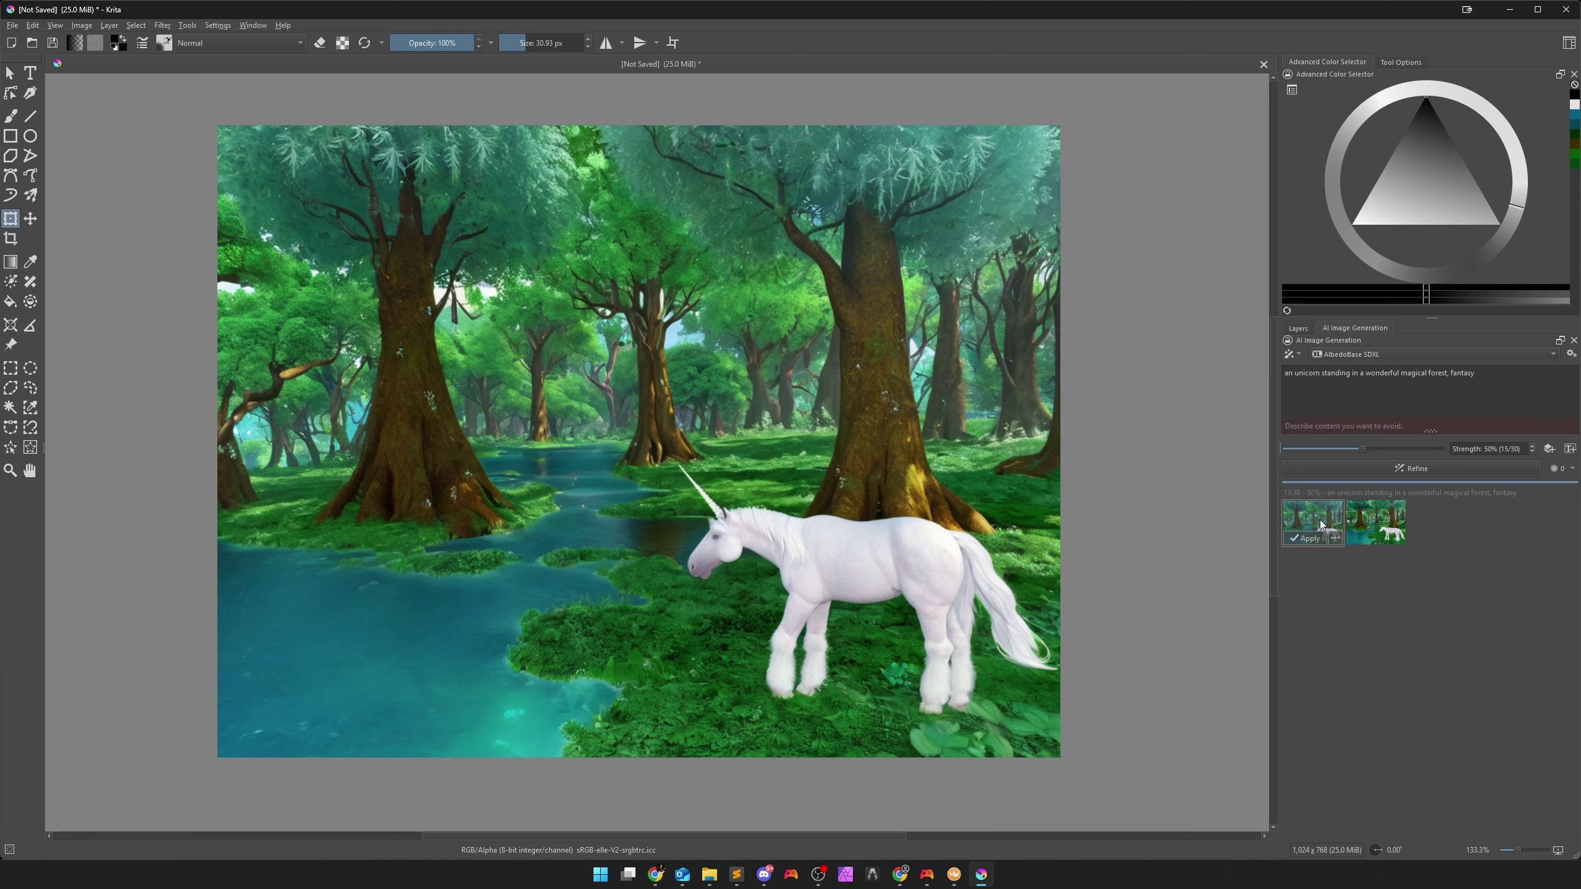
{"action": "left_click", "coordinate": [1387, 528]}
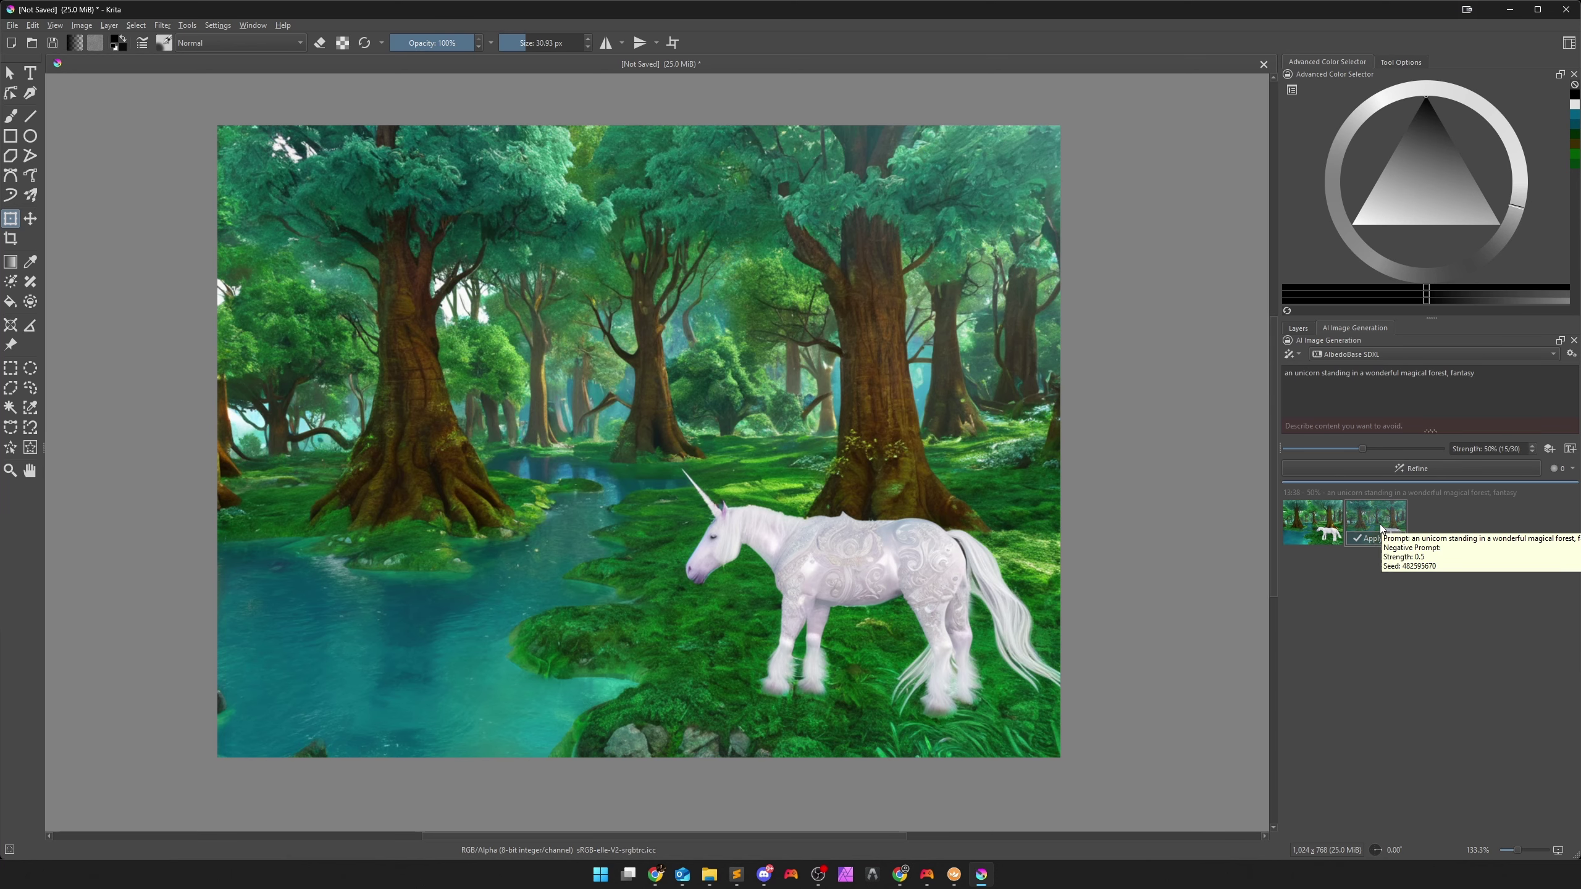
{"action": "left_click", "coordinate": [1319, 523]}
{"action": "left_click", "coordinate": [1318, 523]}
{"action": "left_click", "coordinate": [1318, 523]}
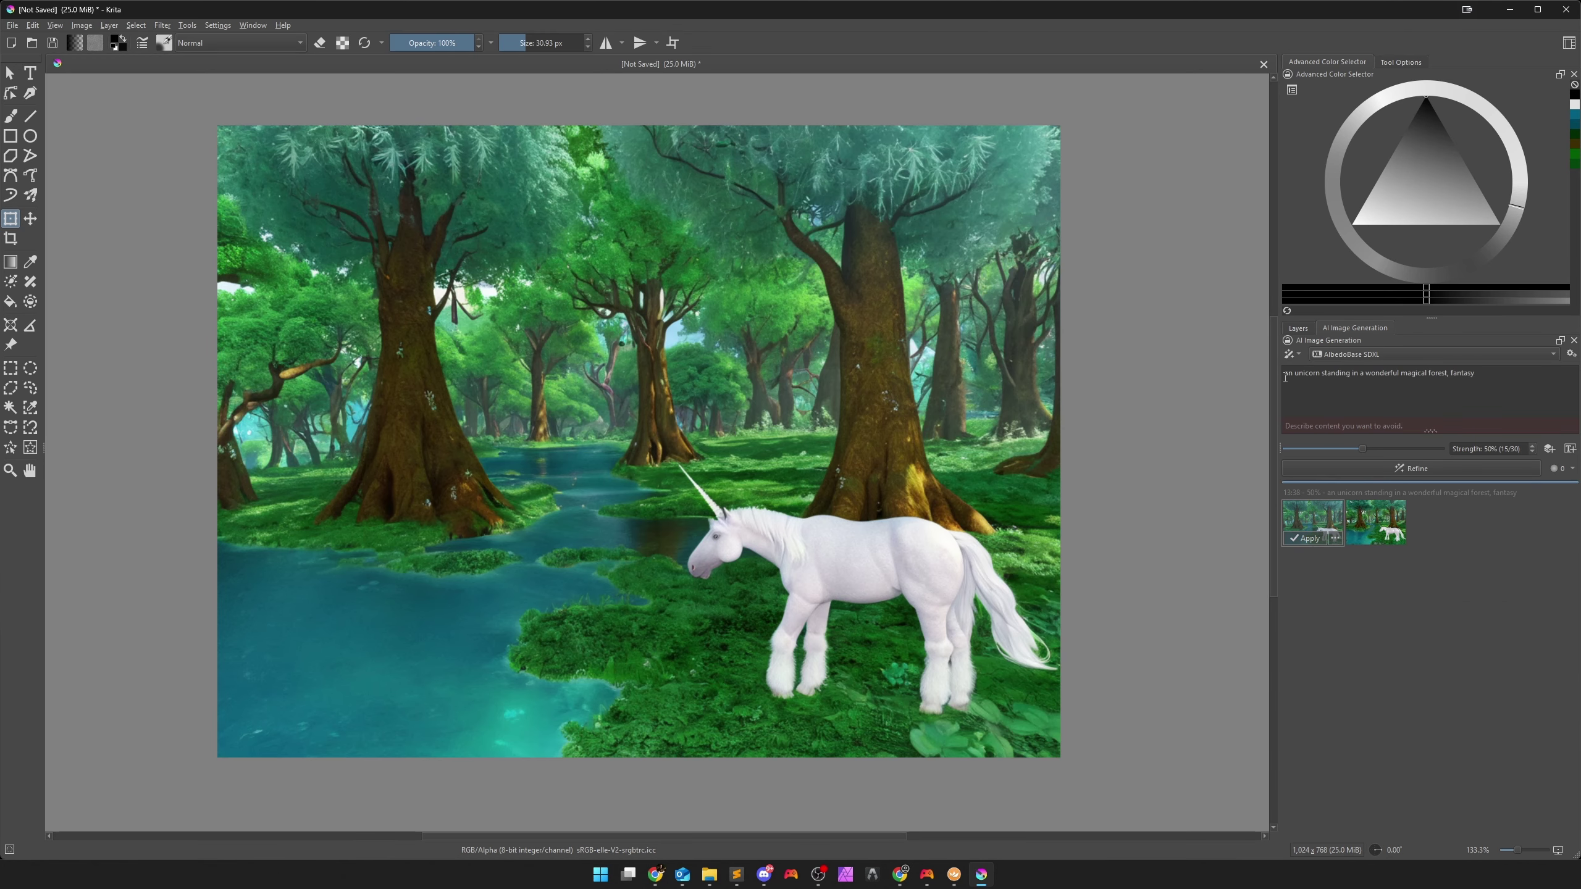
Add "water color painting of" to the start of the AI prompt and generate refined results.
{"action": "left_click", "coordinate": [1285, 375]}
{"action": "type", "text": "water co"}
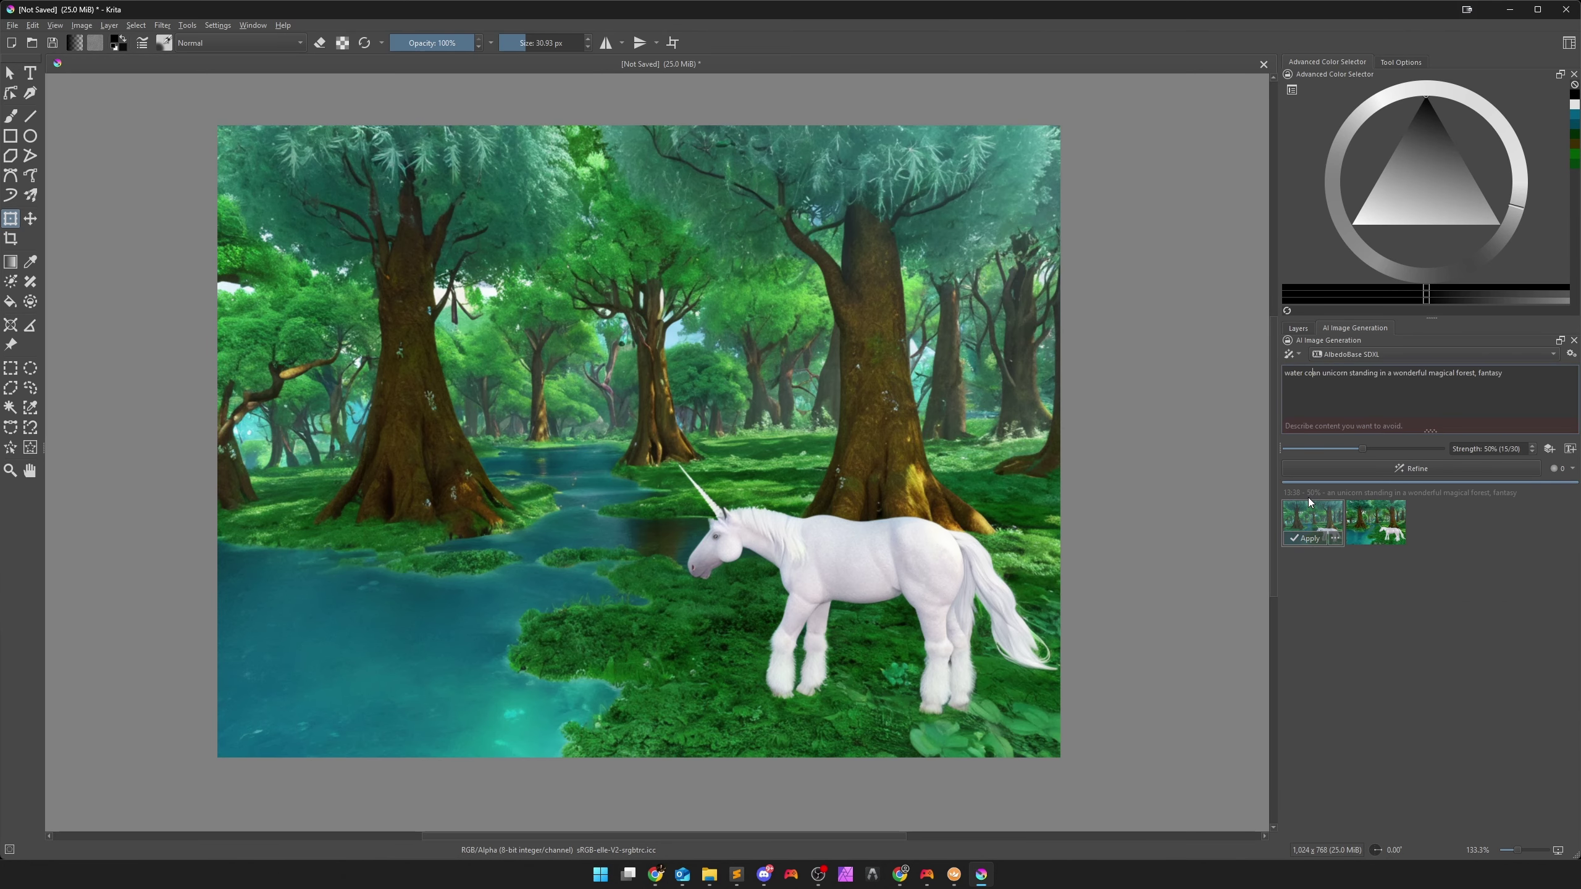
{"action": "type", "text": "lor painting of"}
{"action": "key", "text": "Return"}
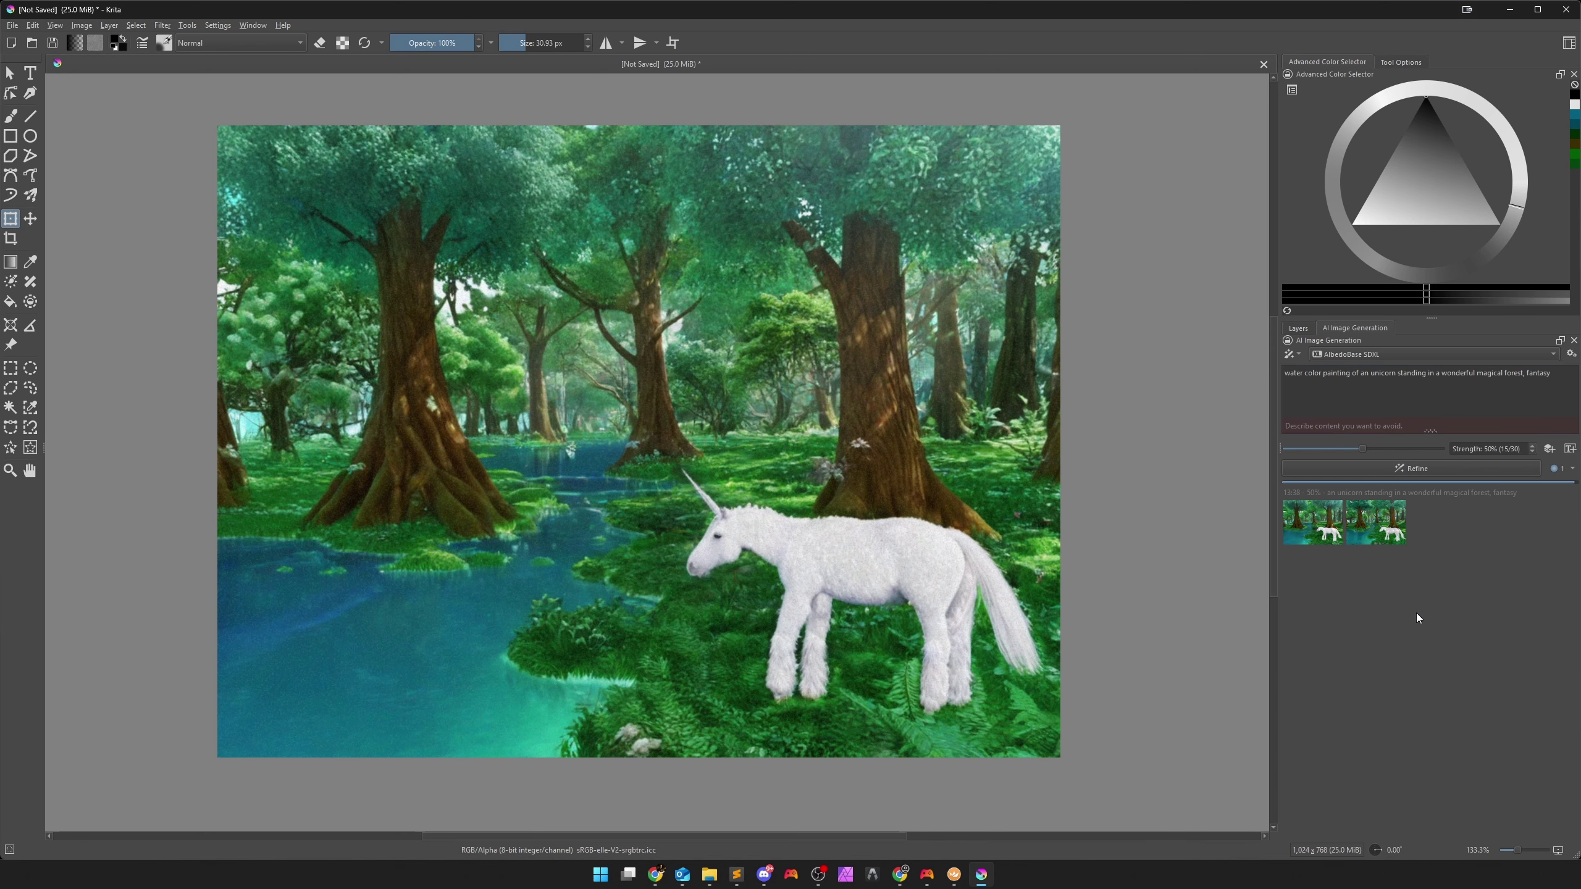
Apply the second watercolor result as a new layer and toggle its visibility to compare it with the original image.
{"action": "left_click", "coordinate": [1390, 588]}
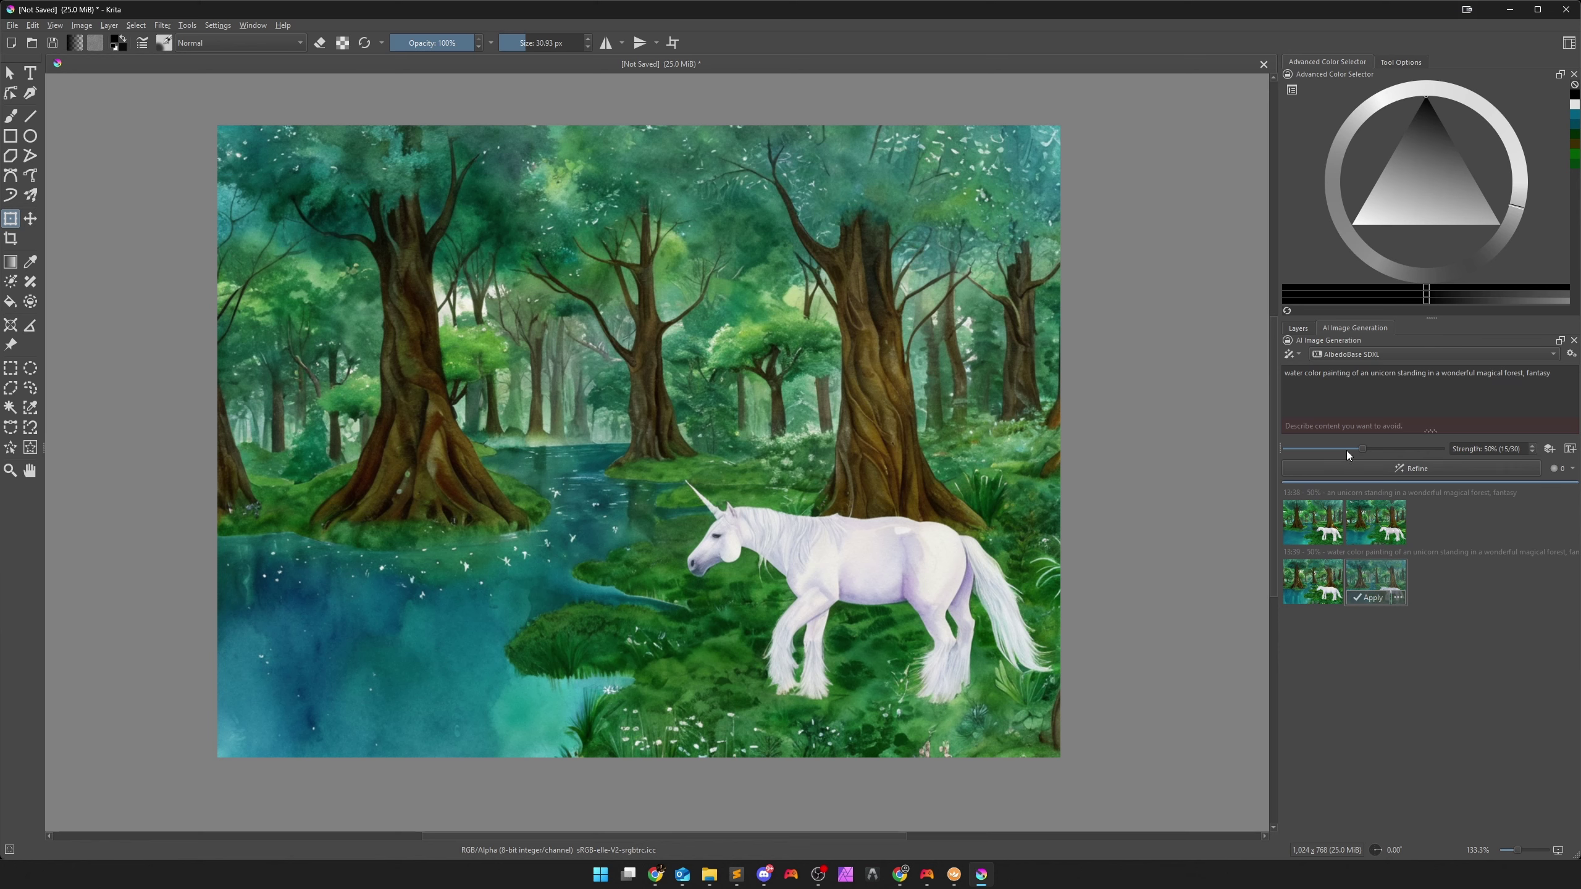
{"action": "left_click", "coordinate": [1300, 328]}
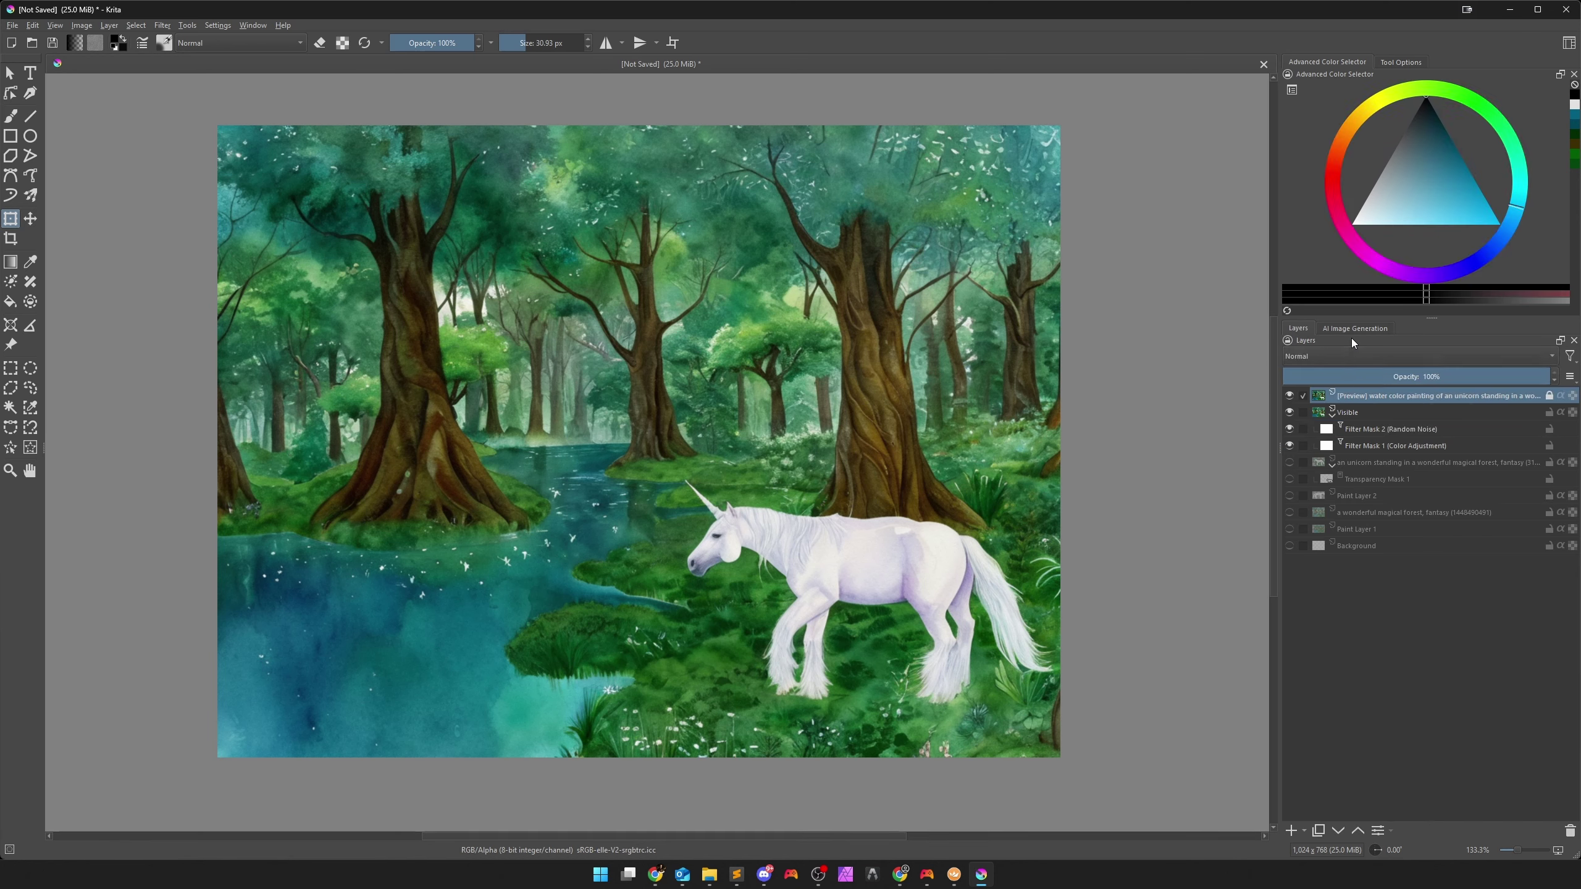
{"action": "left_click", "coordinate": [1354, 328]}
{"action": "left_click", "coordinate": [1302, 328]}
{"action": "left_click", "coordinate": [1290, 395]}
{"action": "left_click", "coordinate": [1289, 394]}
{"action": "left_click", "coordinate": [1290, 394]}
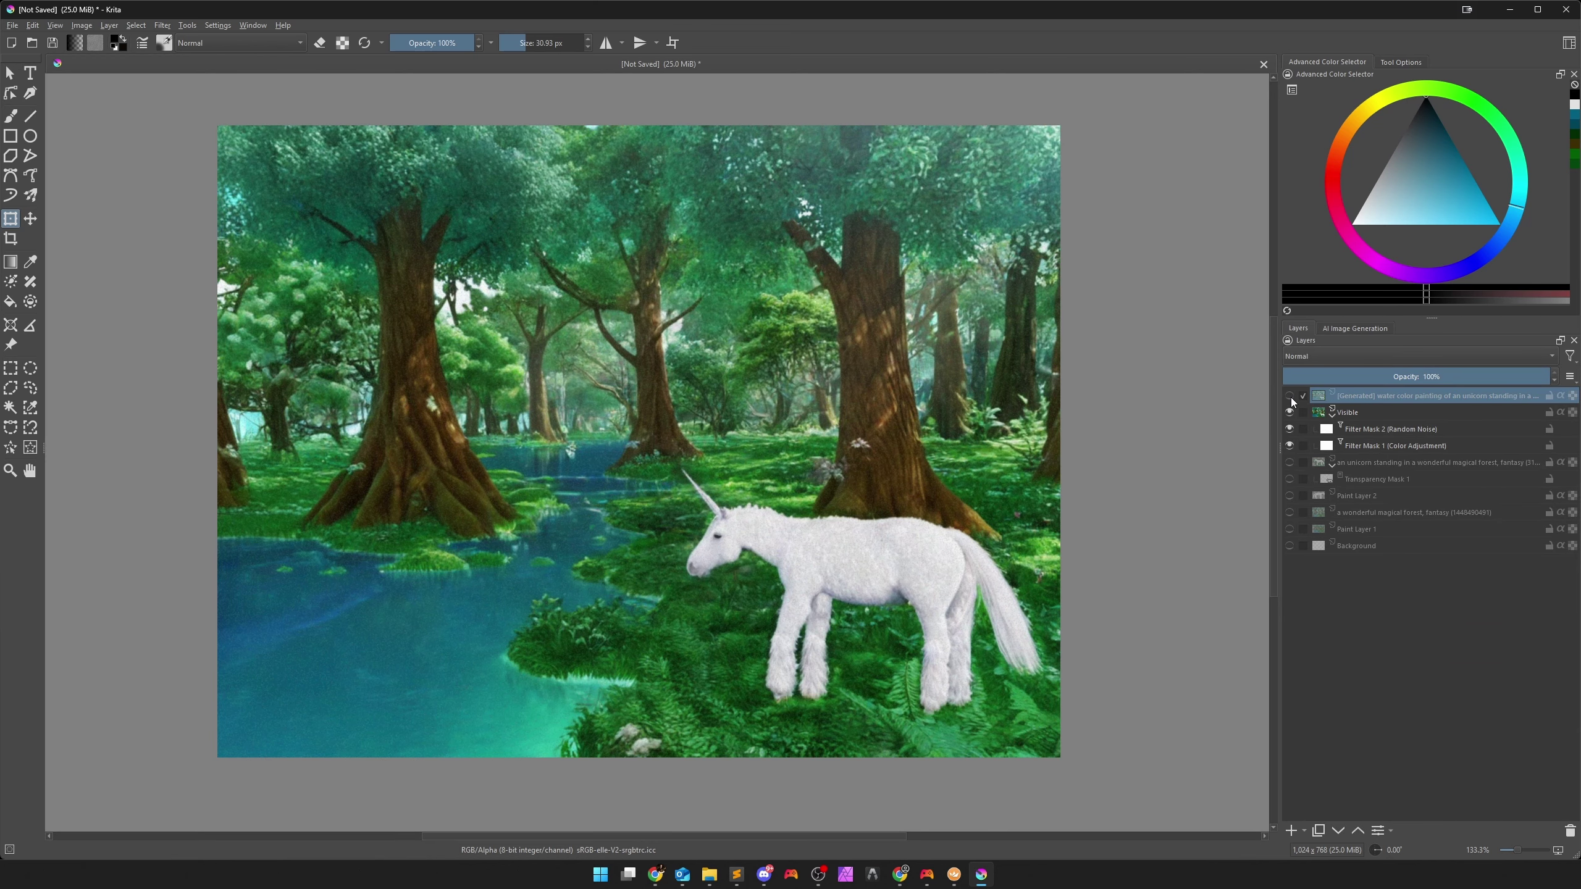
{"action": "left_click", "coordinate": [1290, 394]}
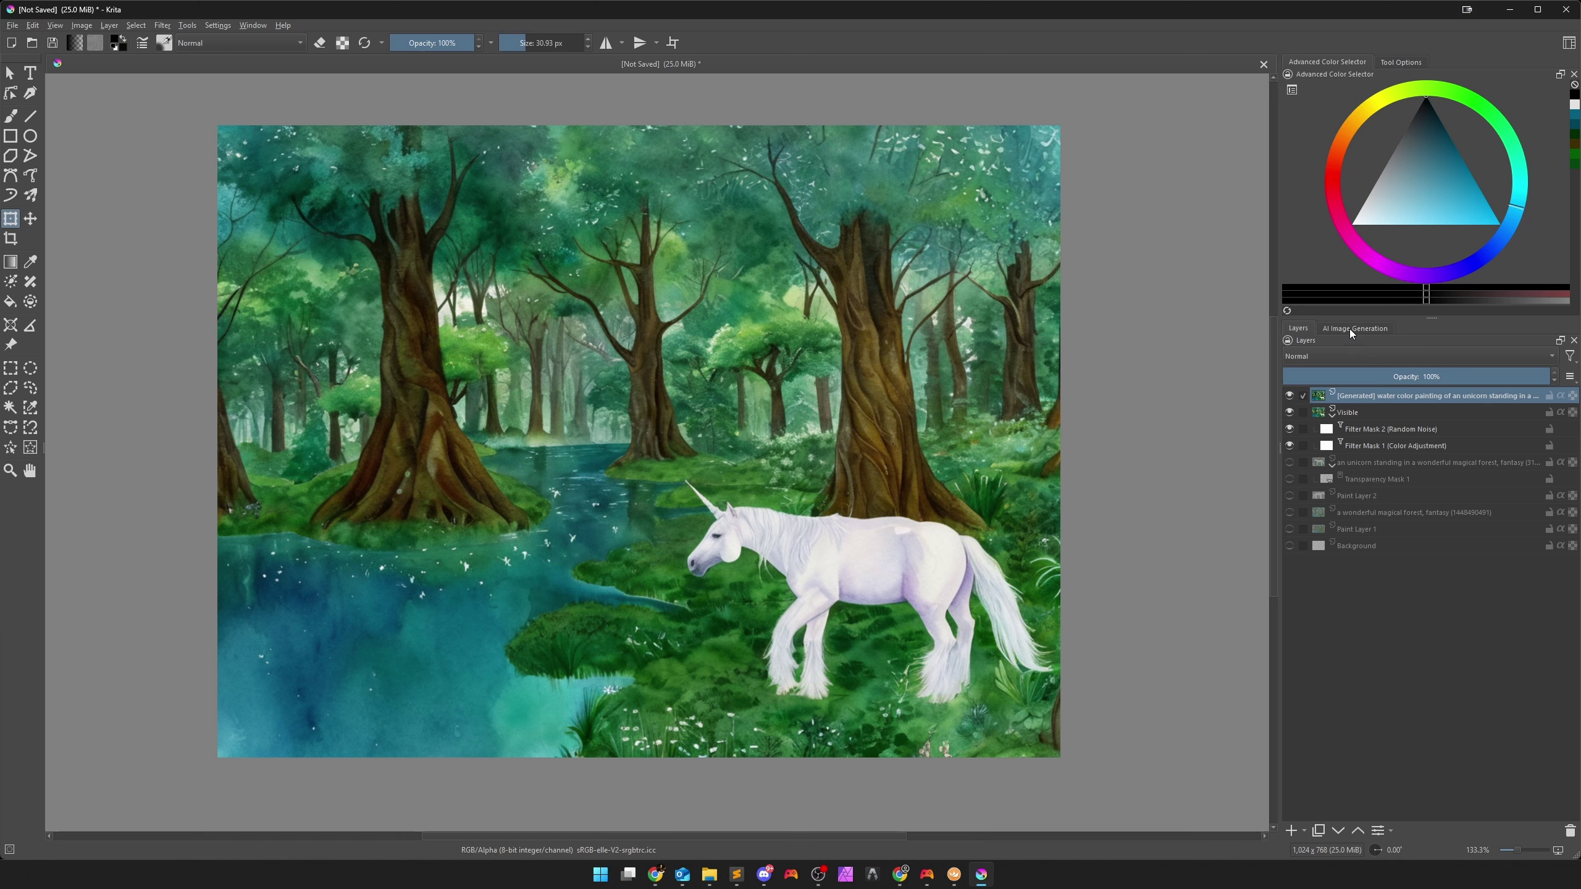
{"action": "left_click", "coordinate": [1366, 328]}
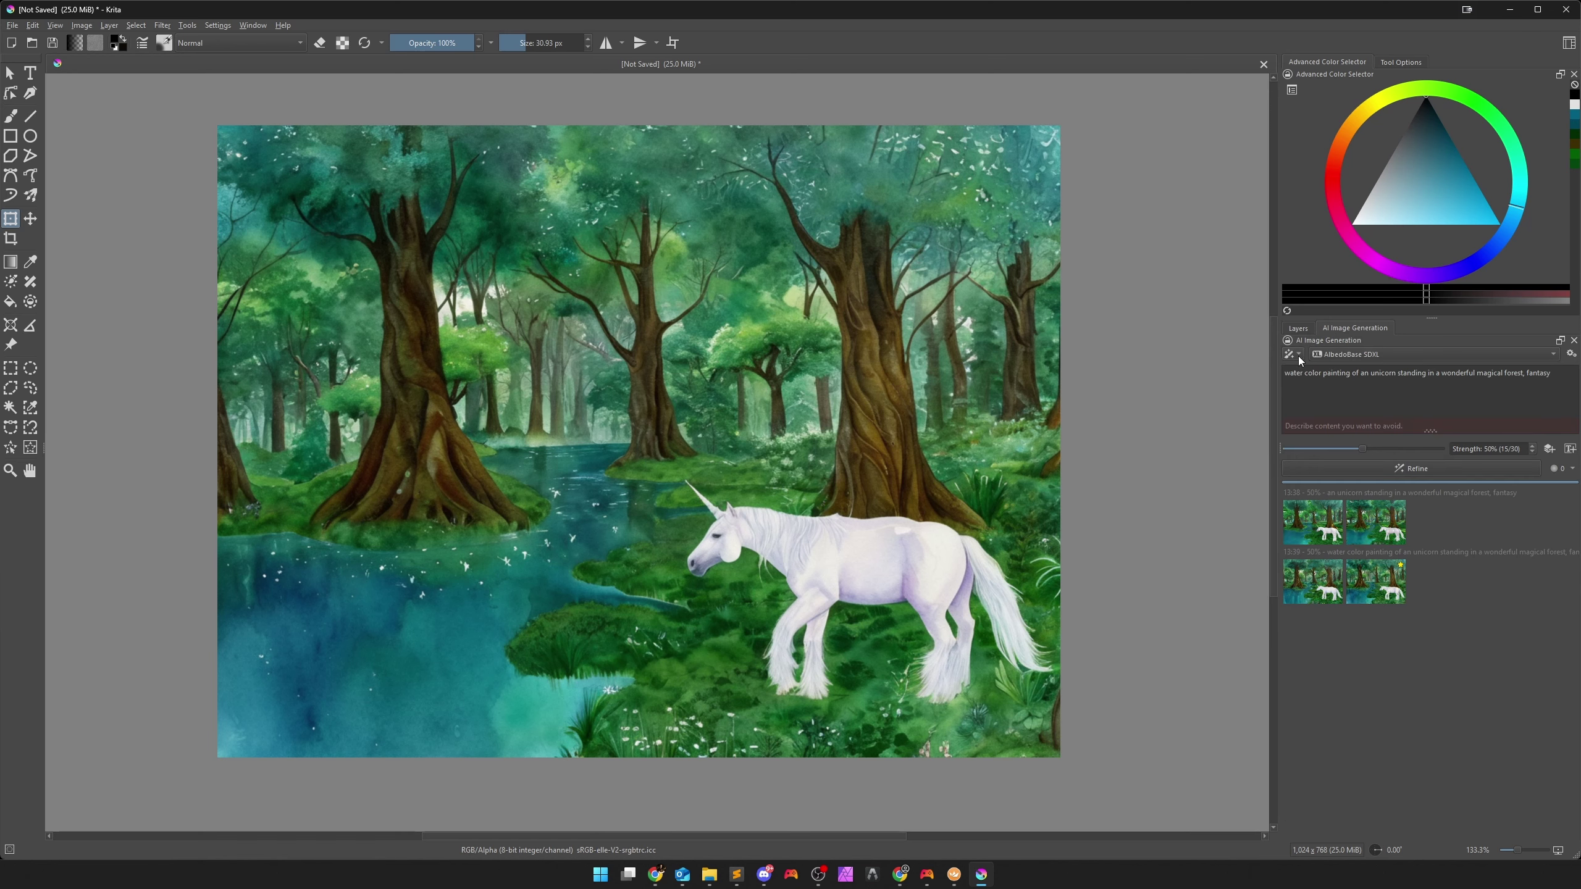
{"action": "left_click", "coordinate": [1294, 329]}
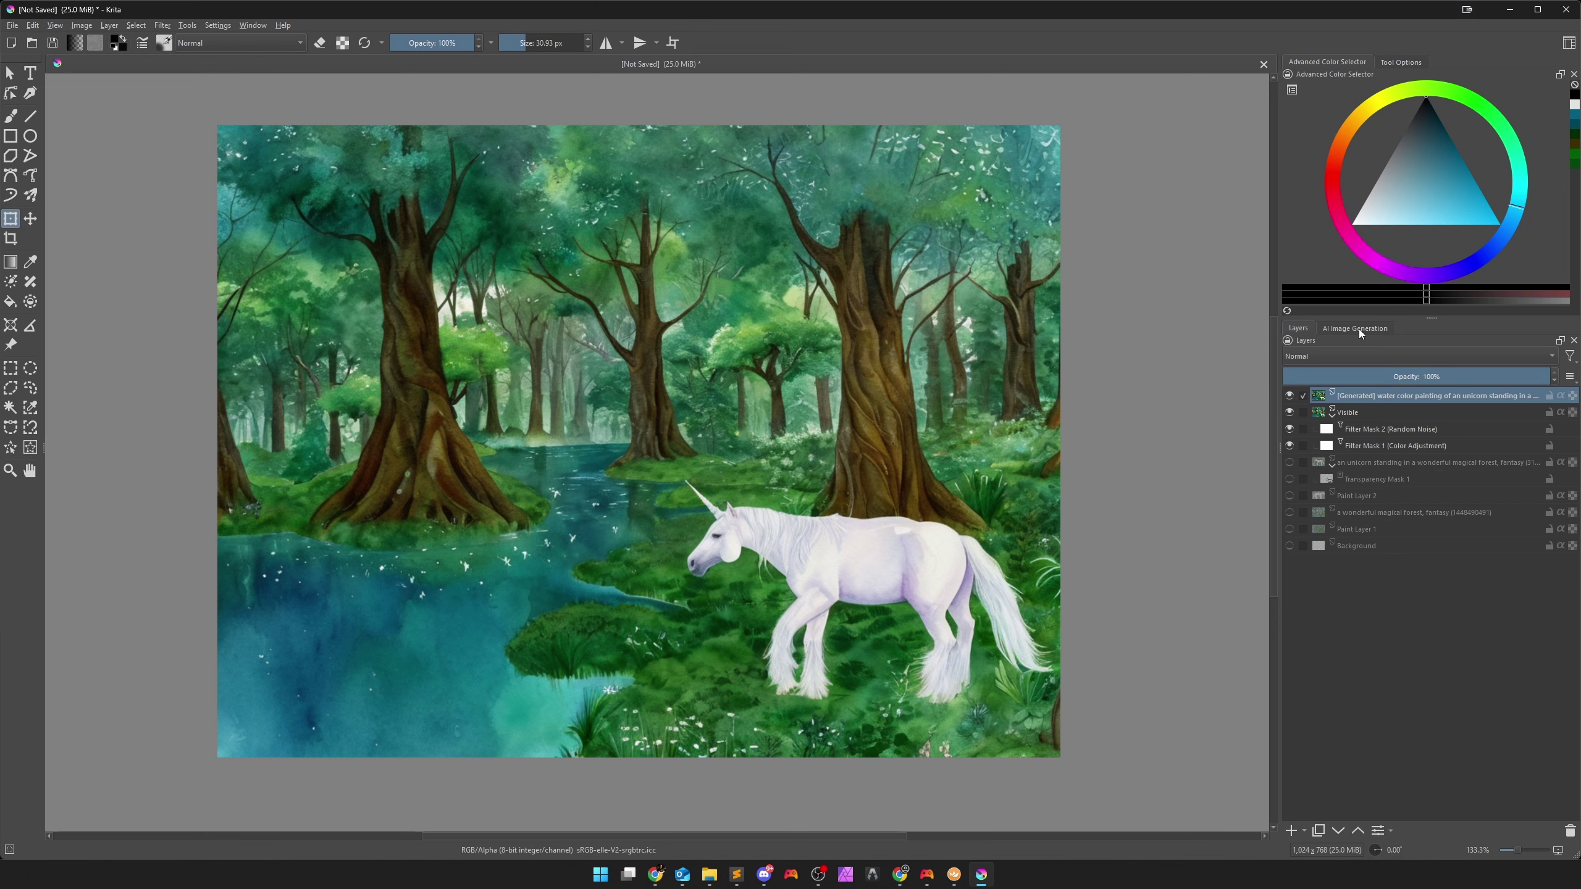
{"action": "left_click", "coordinate": [1358, 329]}
{"action": "left_click", "coordinate": [1303, 331]}
Add a Random Noise filter mask with opacity 6 to the generated watercolor layer.
{"action": "right_click", "coordinate": [1338, 394]}
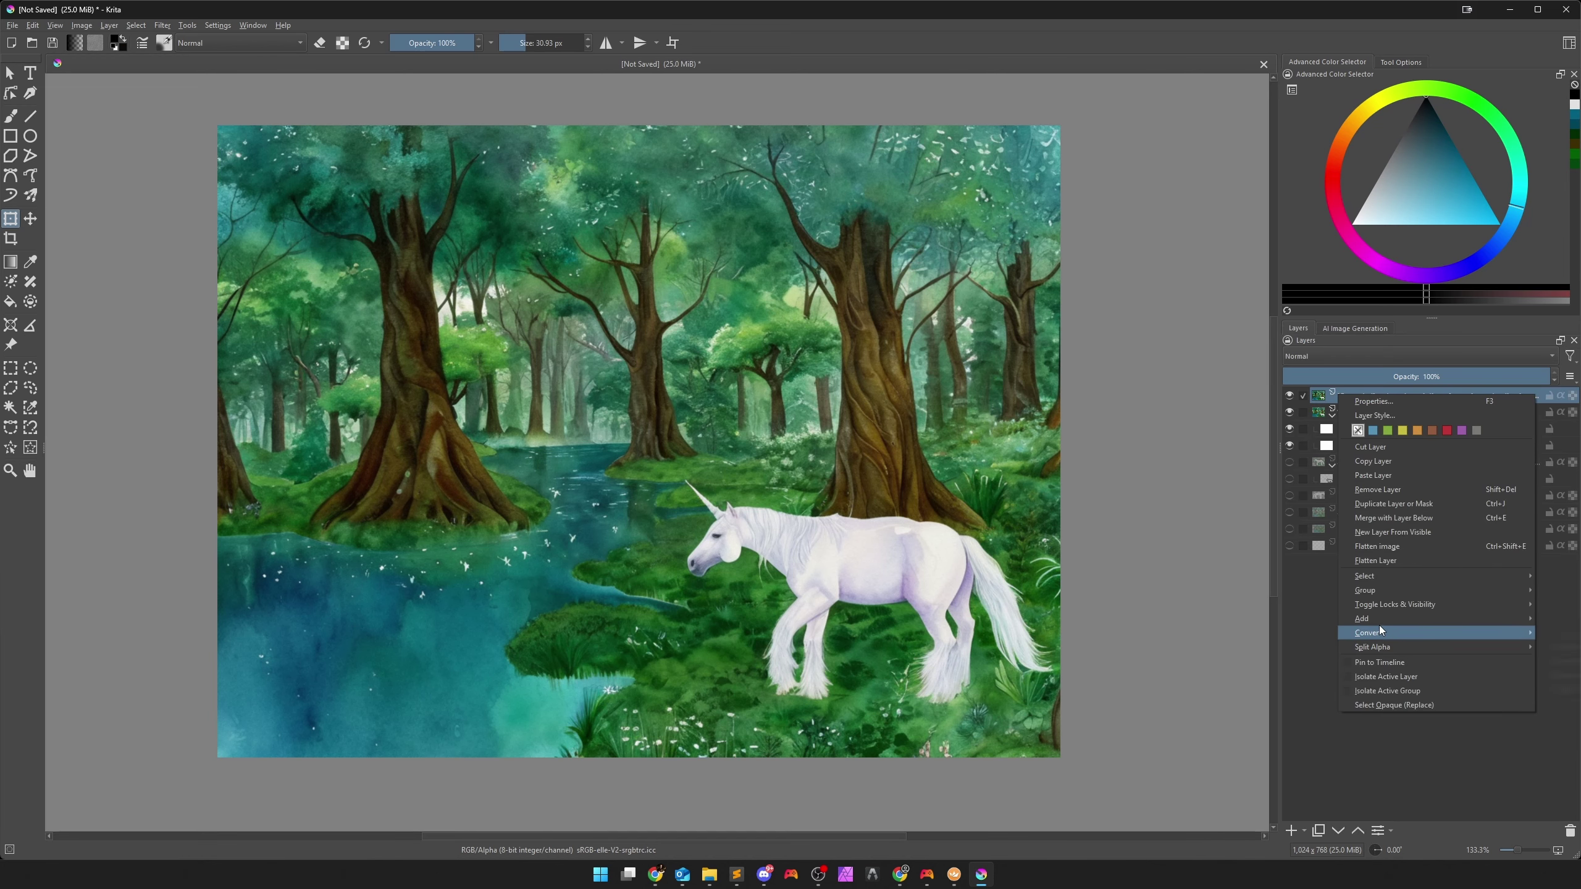
{"action": "mouse_move", "coordinate": [1369, 618]}
{"action": "left_click", "coordinate": [1566, 633]}
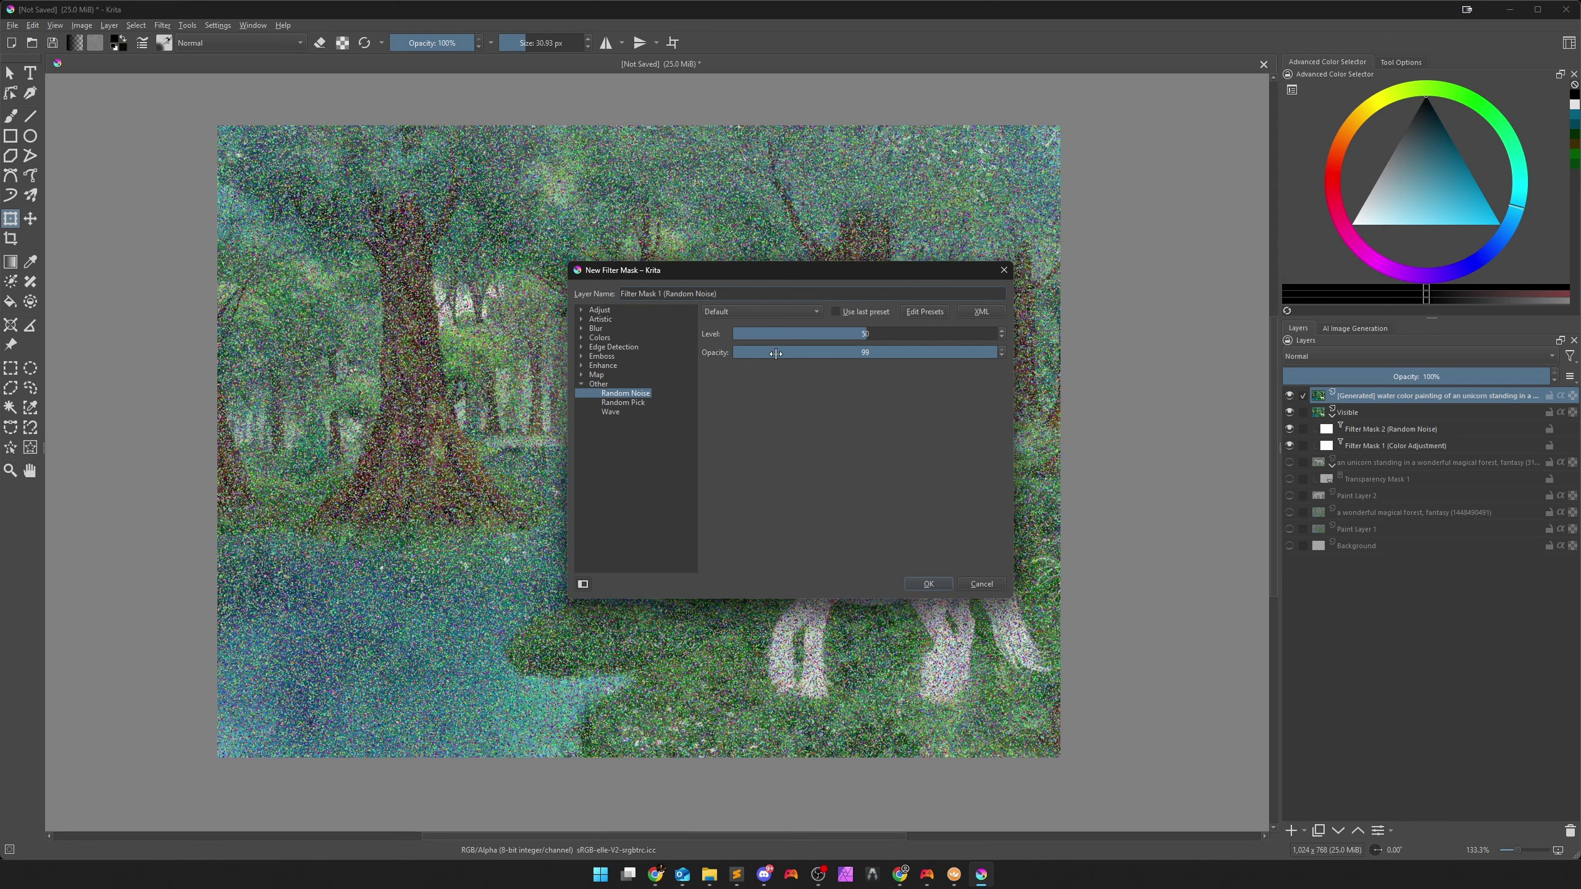
{"action": "left_click_drag", "start_coordinate": [888, 353], "coordinate": [757, 355]}
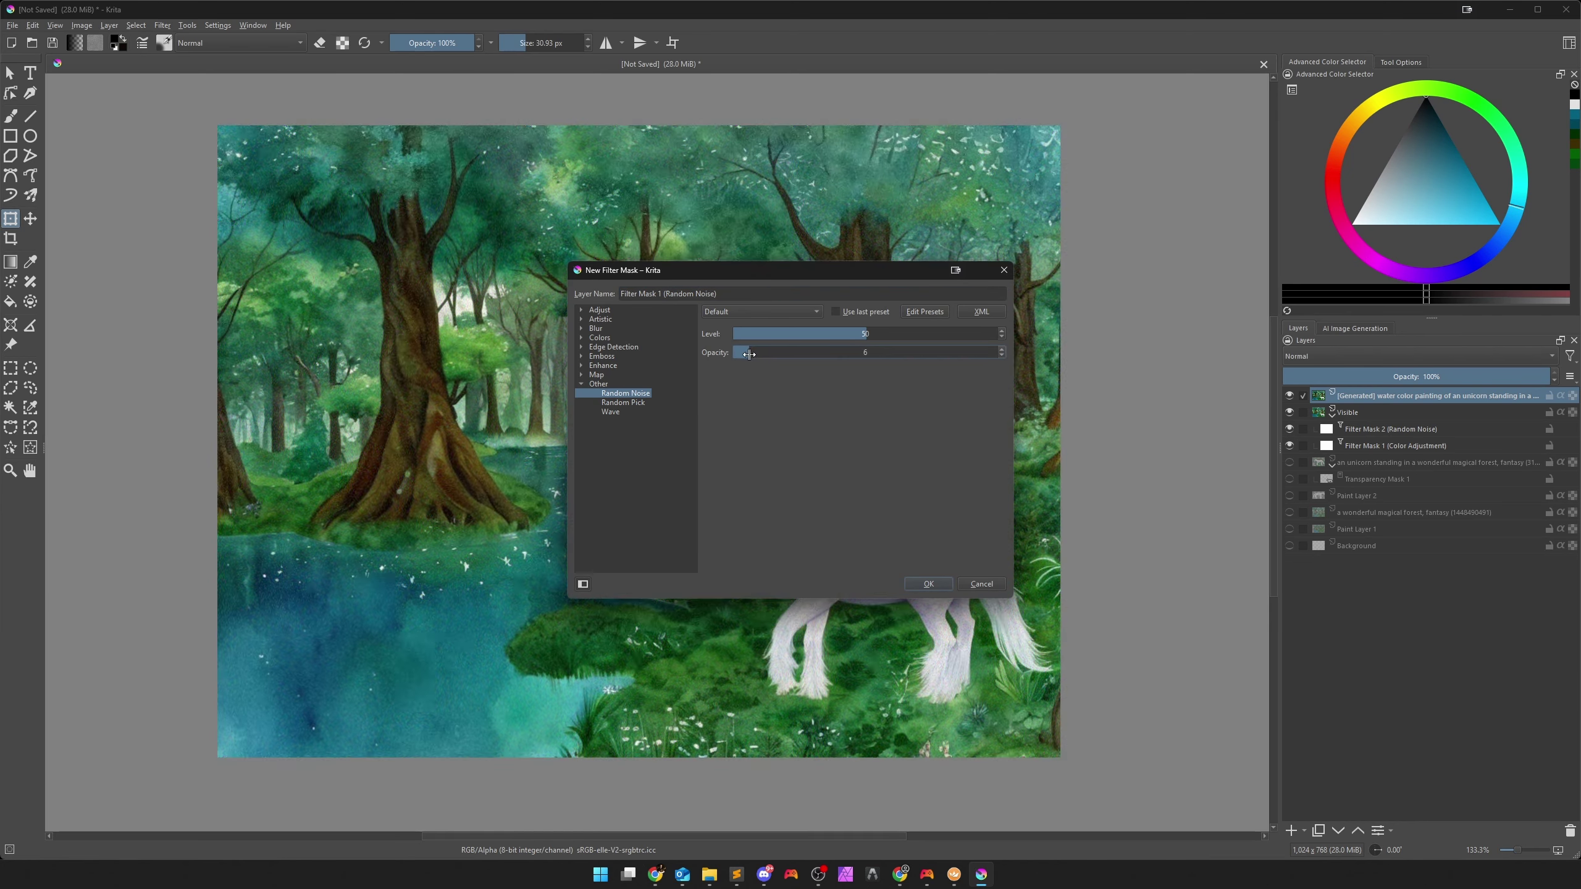
{"action": "left_click", "coordinate": [928, 583]}
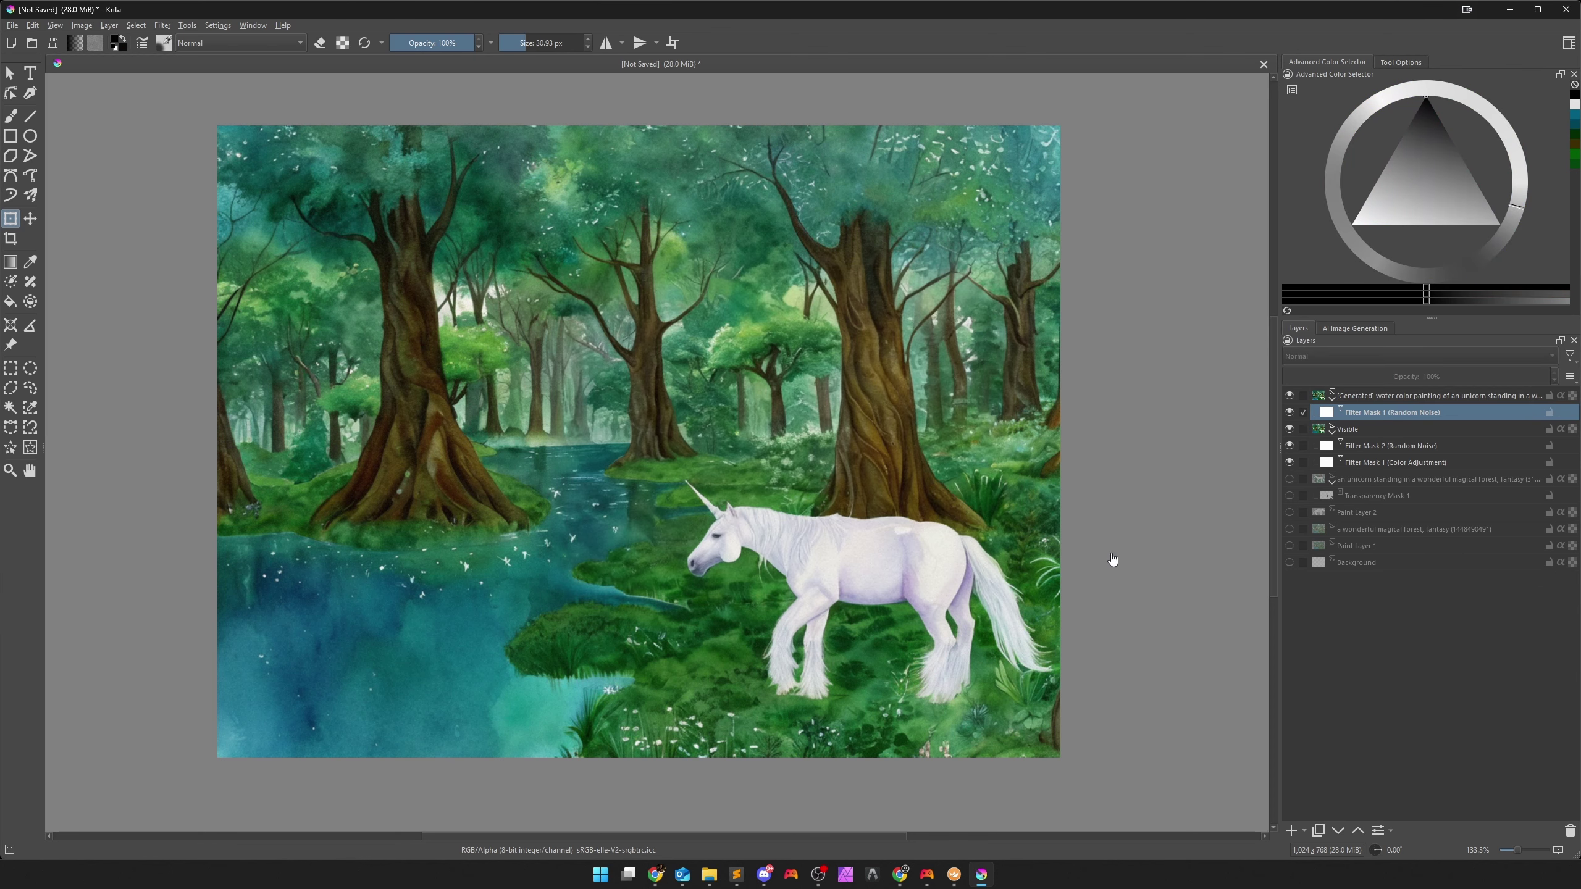
Upscale the image 1.50x with refinement at 40% strength and increased image guidance, and inspect the upscaled result.
{"action": "left_click", "coordinate": [1350, 332]}
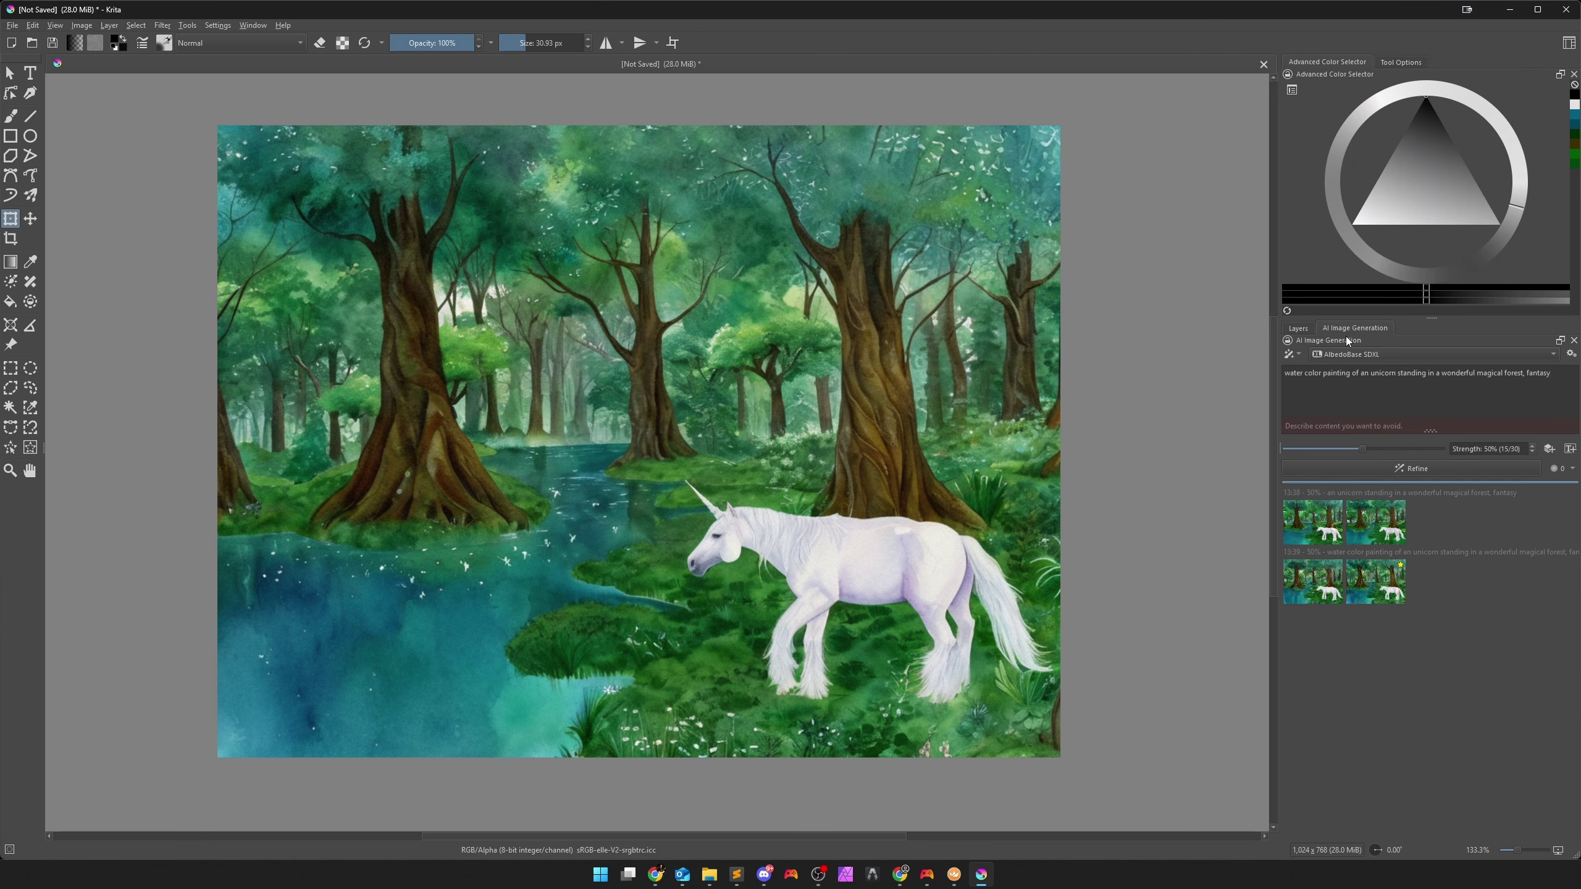
{"action": "left_click", "coordinate": [1293, 354]}
{"action": "left_click", "coordinate": [1354, 399]}
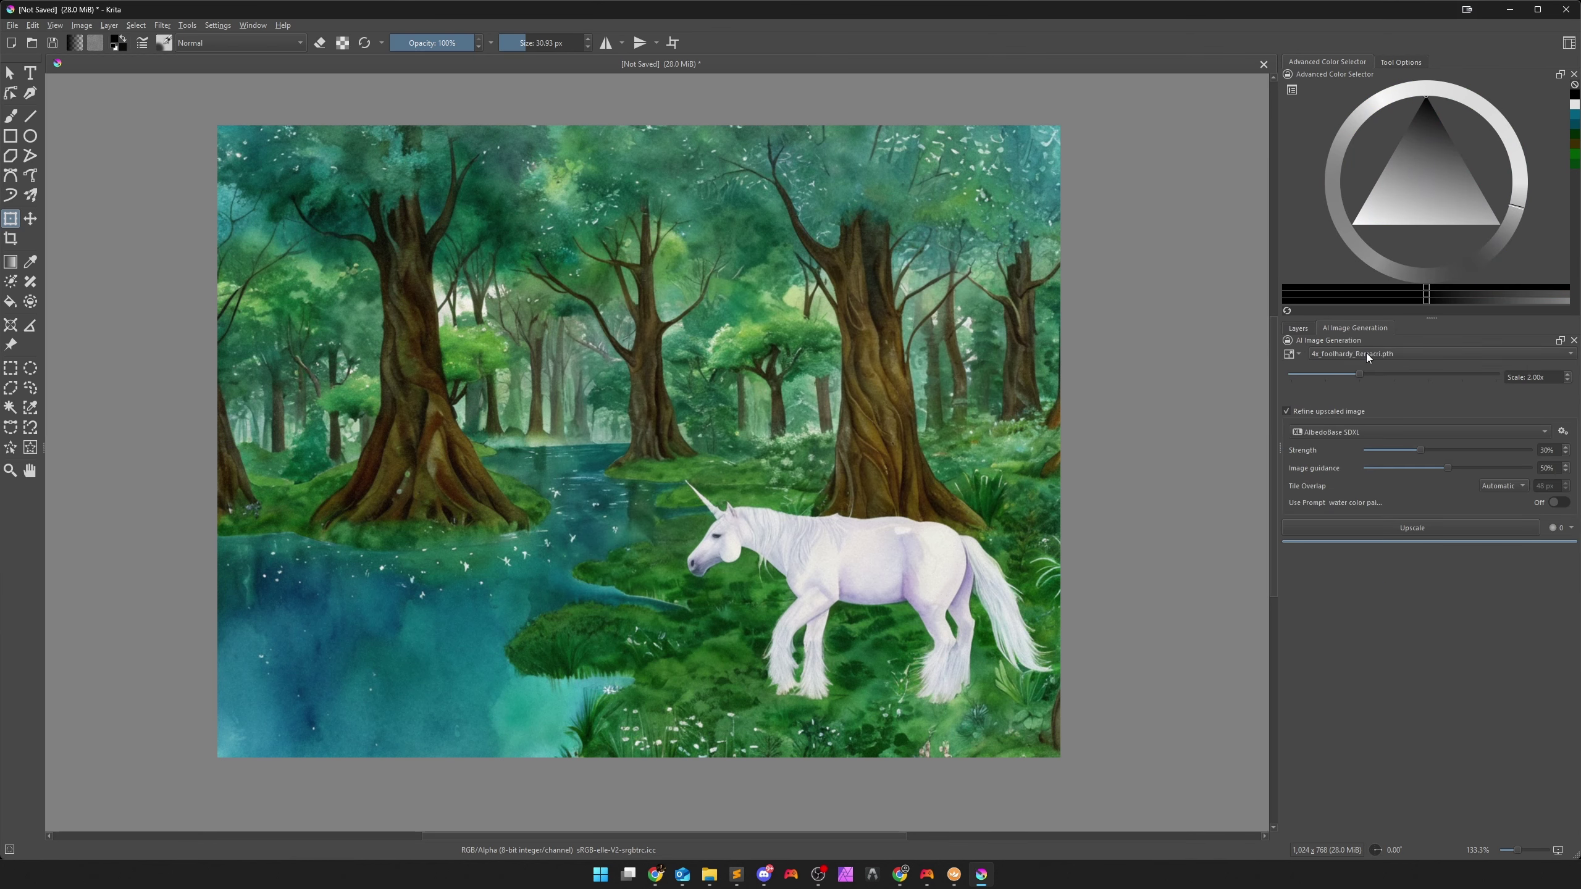
{"action": "left_click", "coordinate": [1567, 381]}
{"action": "left_click_drag", "start_coordinate": [1420, 453], "coordinate": [1414, 453]}
{"action": "left_click", "coordinate": [1420, 526]}
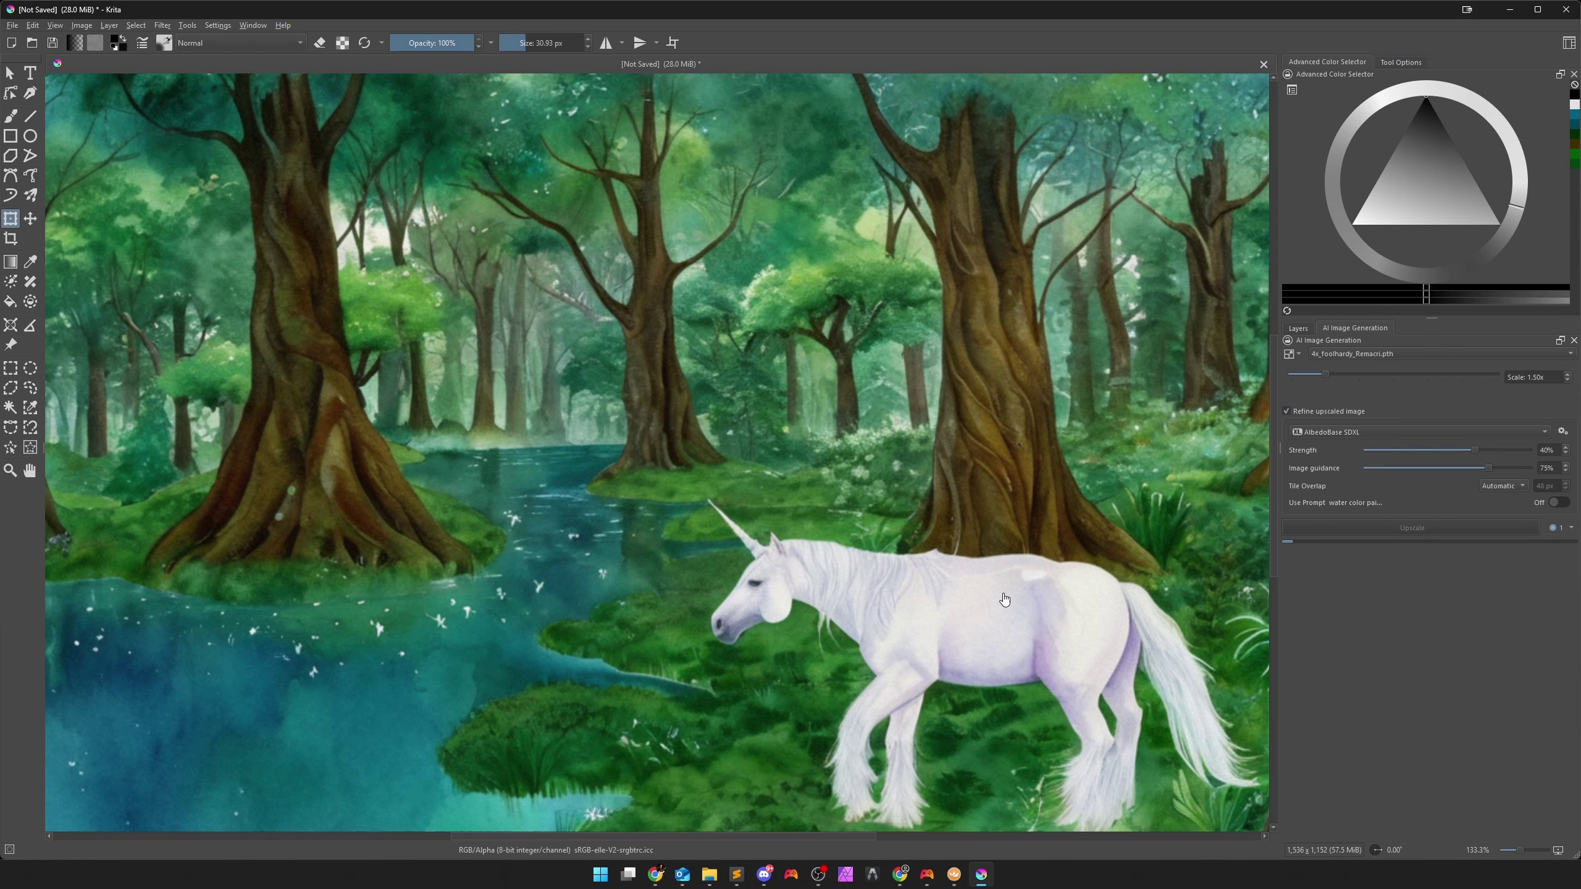
{"action": "scroll", "coordinate": [1004, 599], "scroll_direction": "down", "scroll_amount": 1}
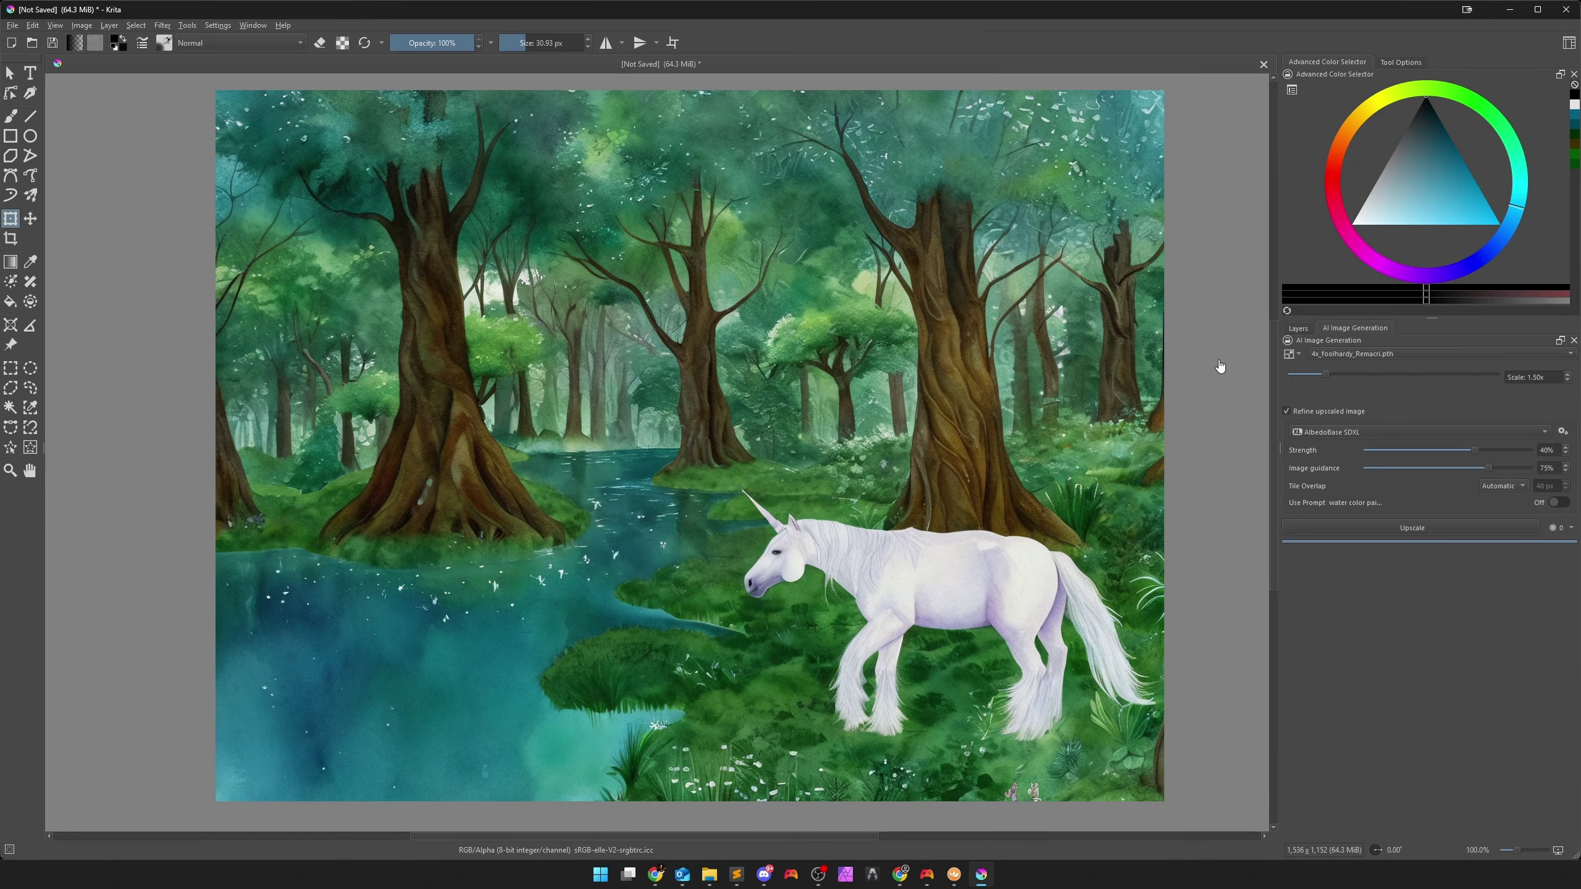
{"action": "left_click", "coordinate": [1300, 328]}
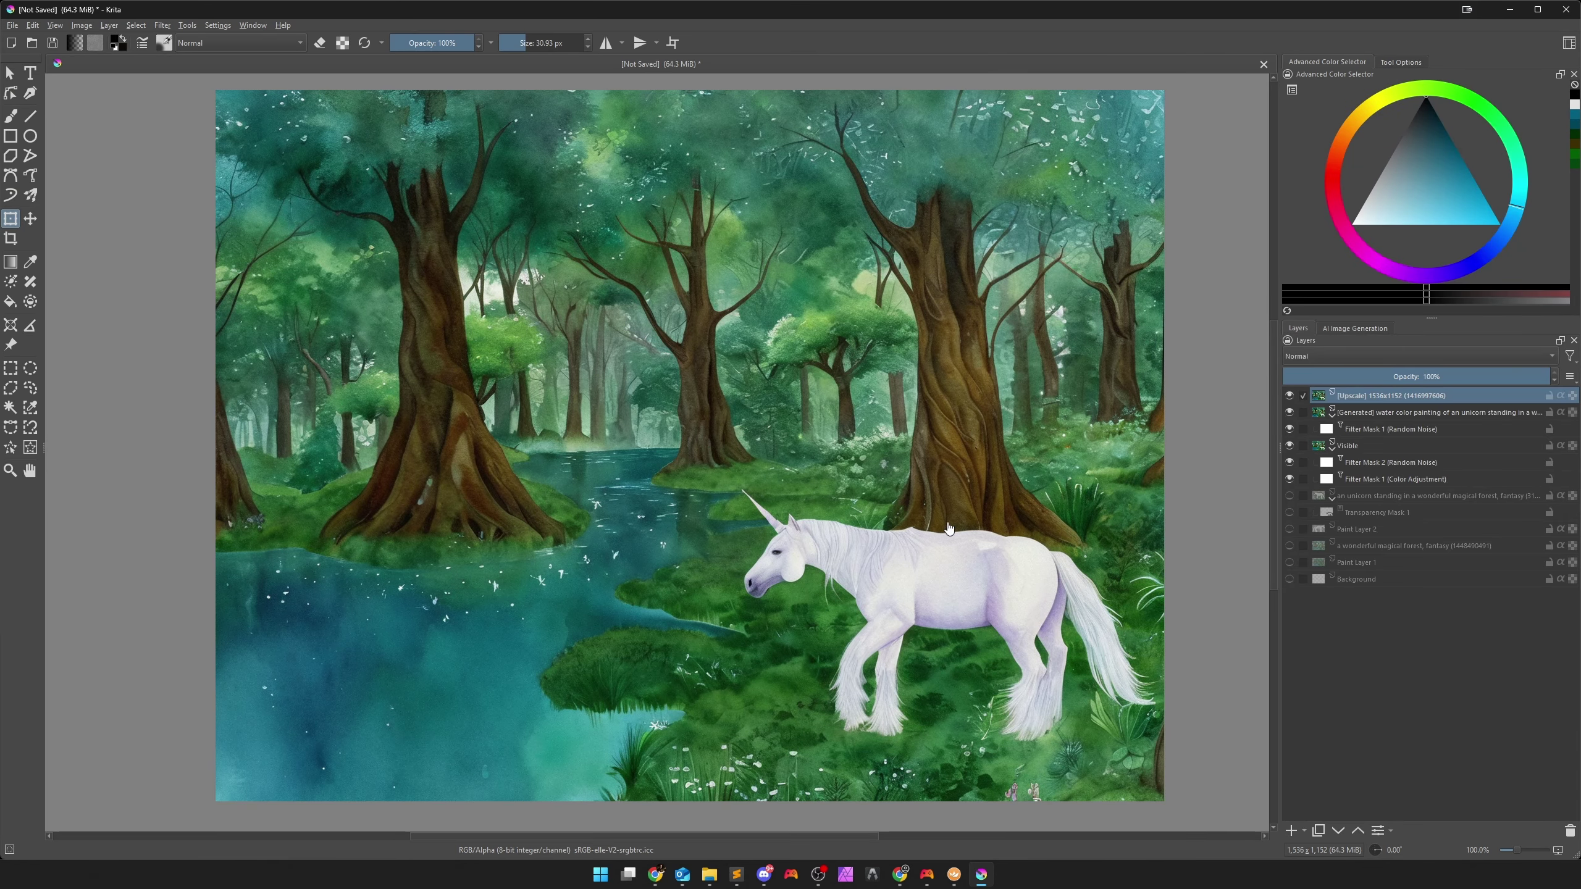
{"action": "scroll", "coordinate": [948, 528], "scroll_direction": "up", "scroll_amount": 1}
{"action": "scroll", "coordinate": [901, 579], "scroll_direction": "down", "scroll_amount": 1}
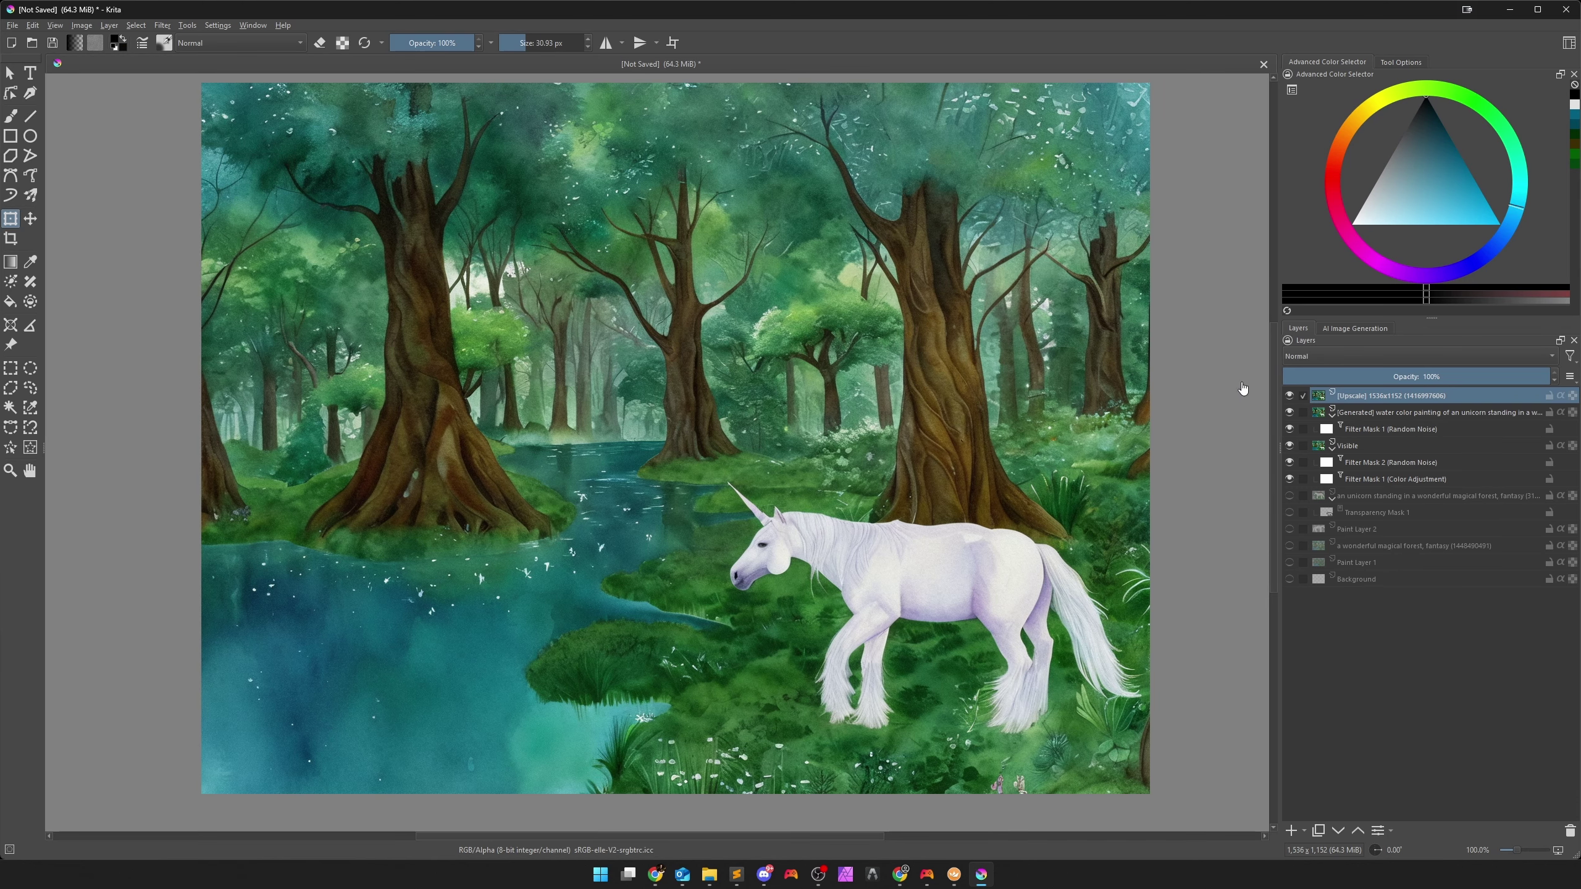
Switch AI generation from the upscale workspace to live mode.
{"action": "left_click", "coordinate": [1342, 328]}
{"action": "left_click", "coordinate": [1300, 355]}
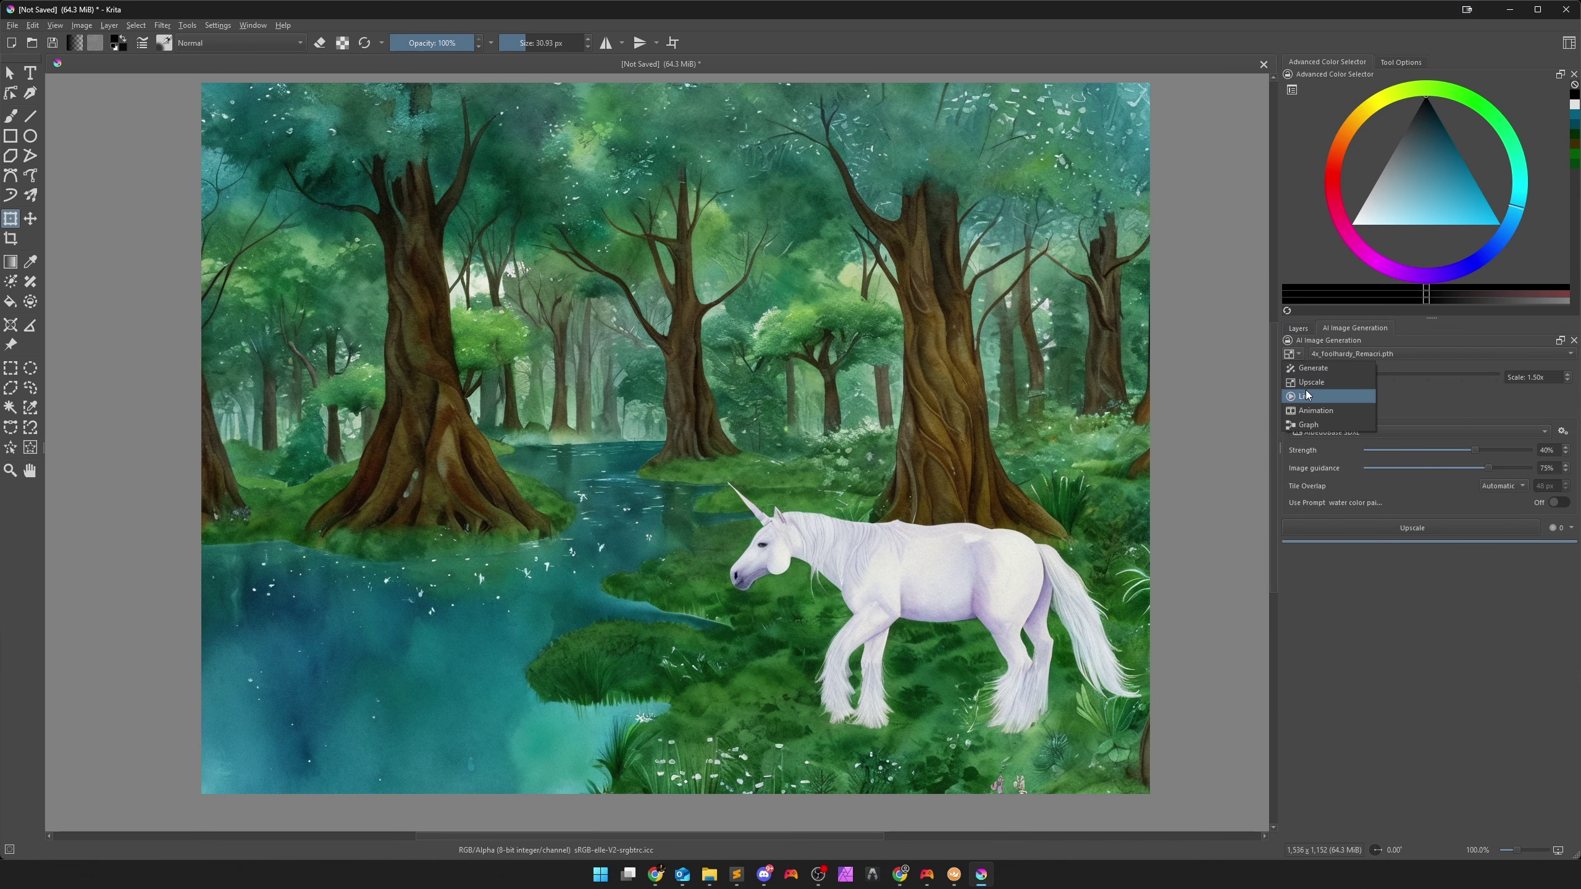
{"action": "left_click", "coordinate": [1314, 397]}
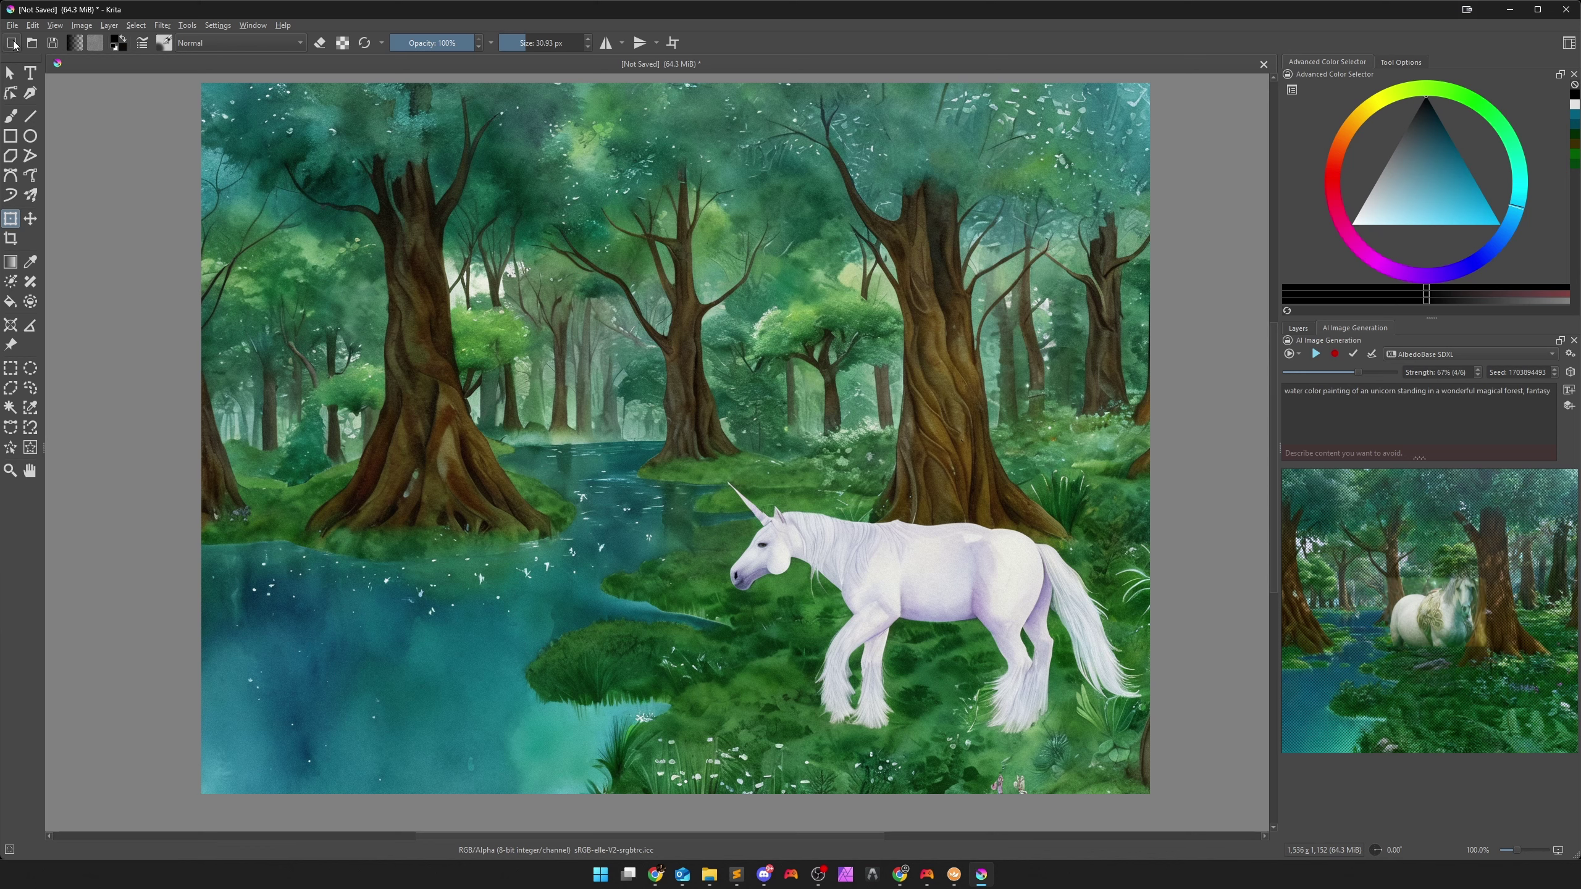
Create a new custom document 1024 px wide and 1024 px high.
{"action": "left_click", "coordinate": [12, 44]}
{"action": "double_click", "coordinate": [799, 367]}
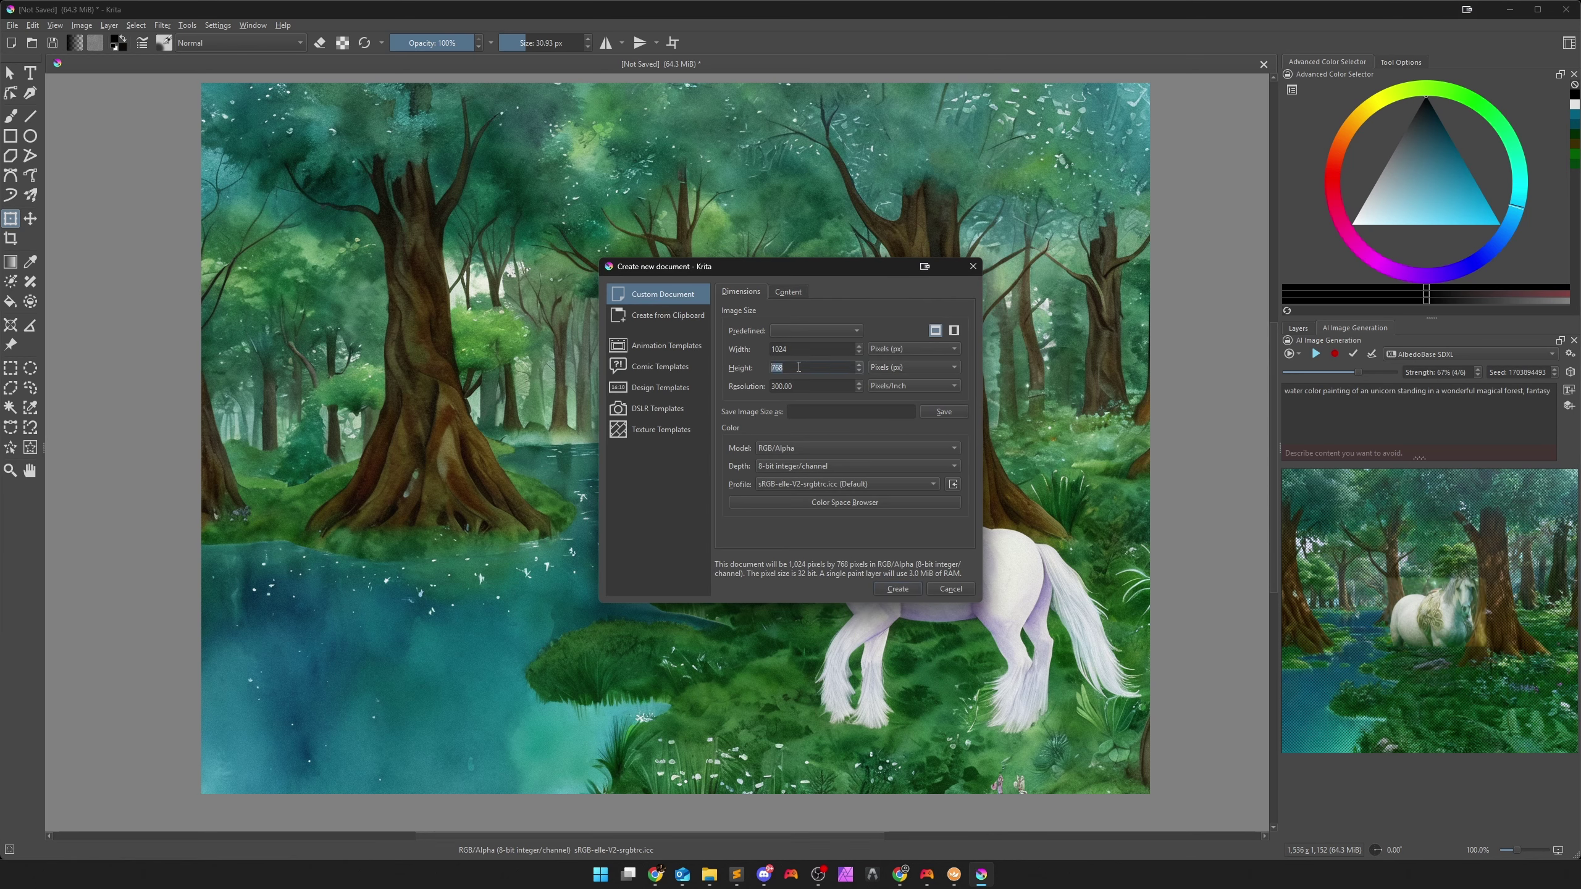
{"action": "type", "text": "1024"}
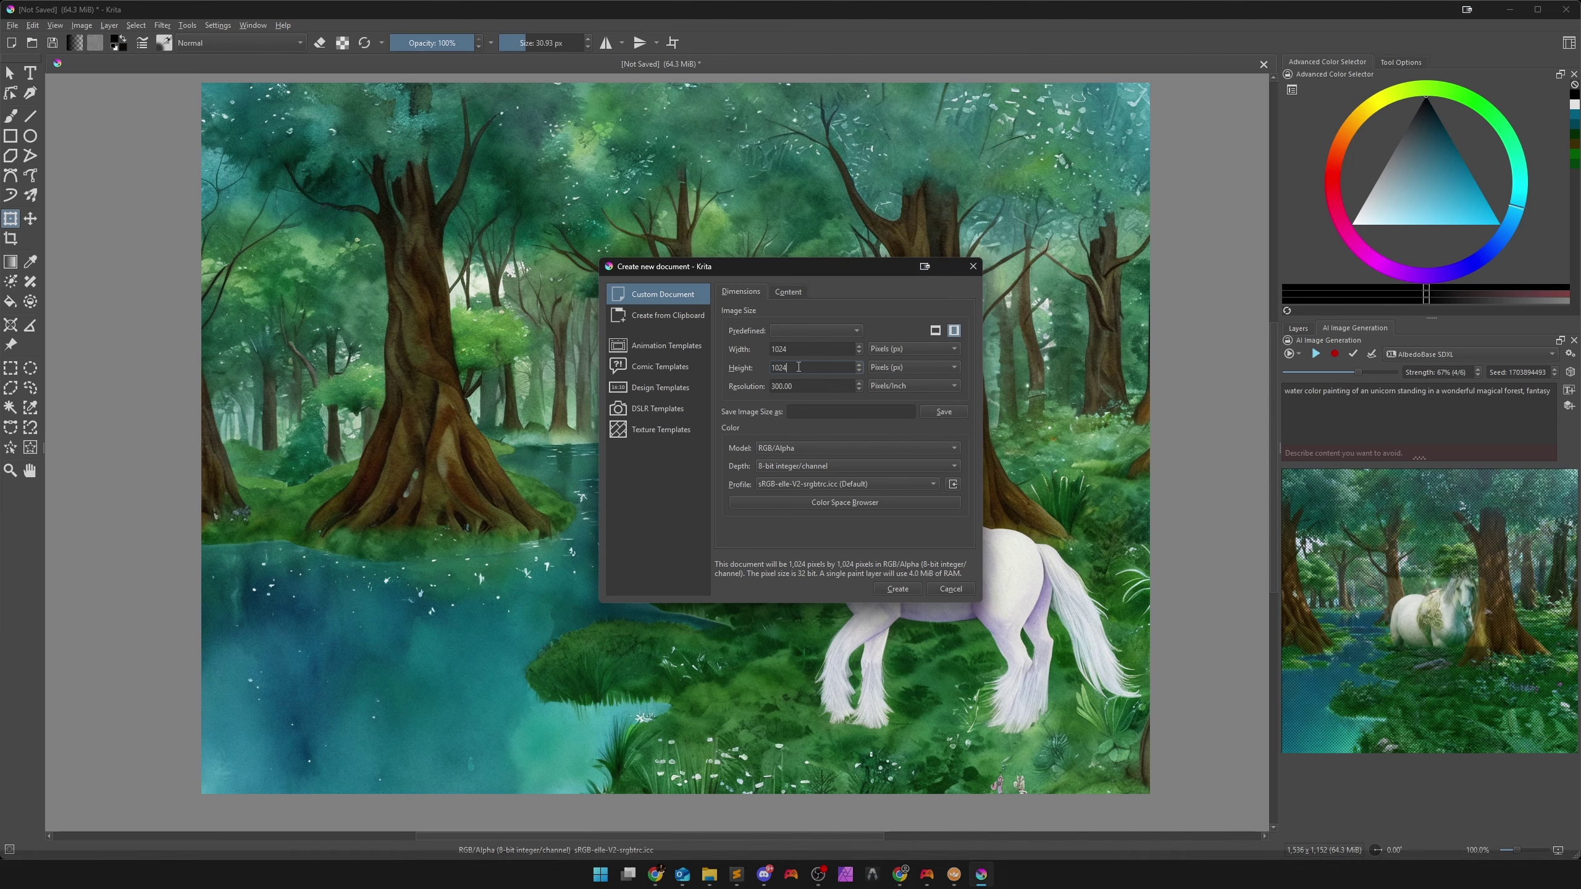
{"action": "left_click", "coordinate": [908, 590]}
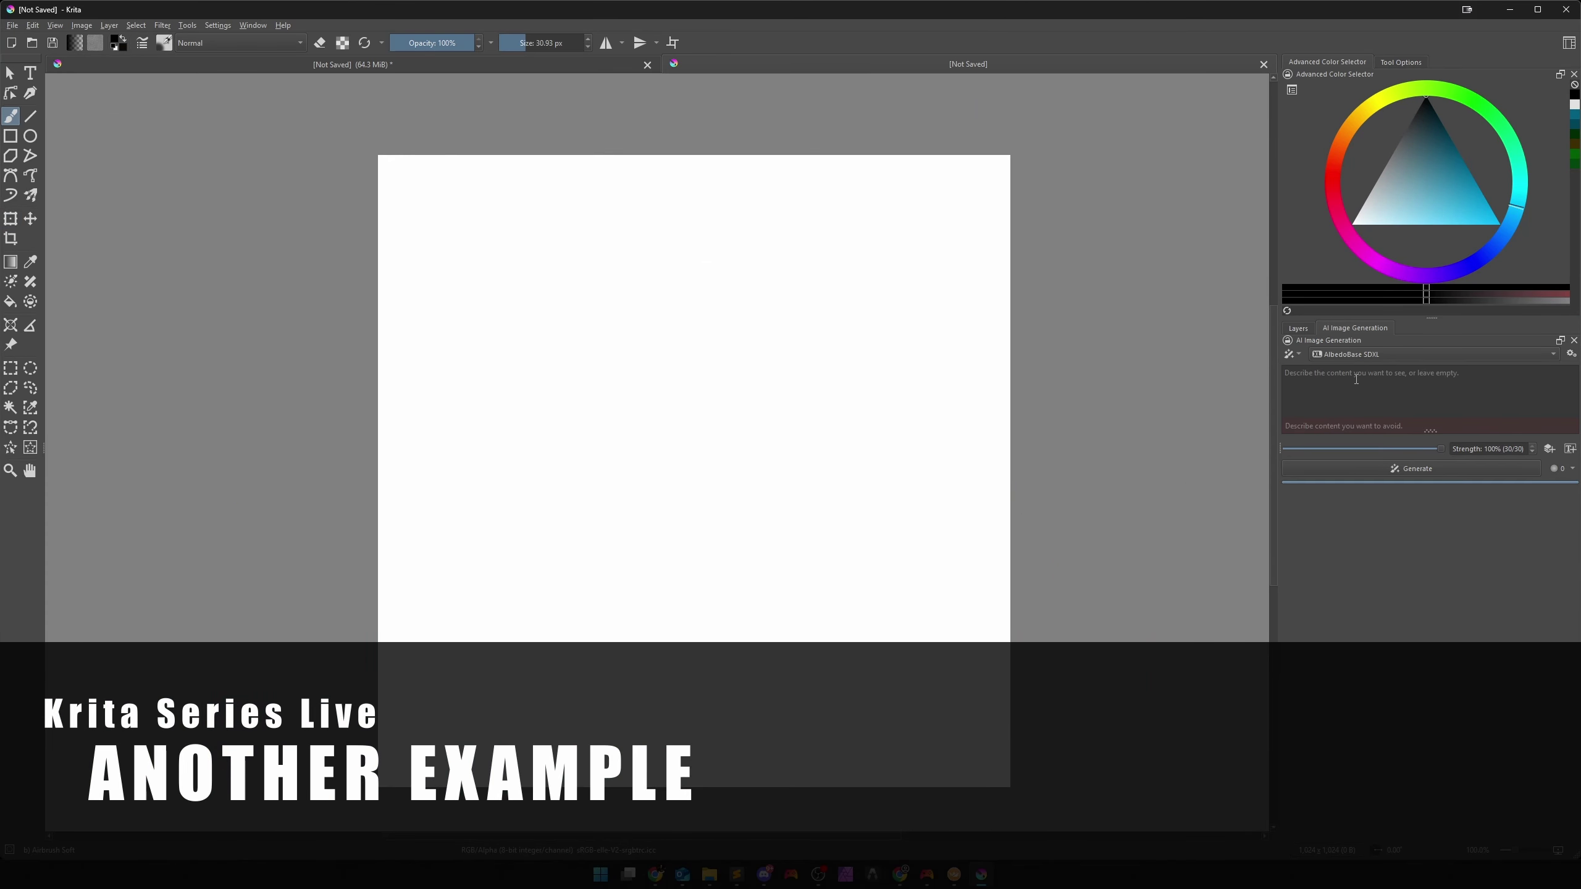
Enter the AI prompt "a water color painting of a female assassin wearing a dark coat" for the new document.
{"action": "left_click", "coordinate": [1379, 412]}
{"action": "type", "text": "a wa"}
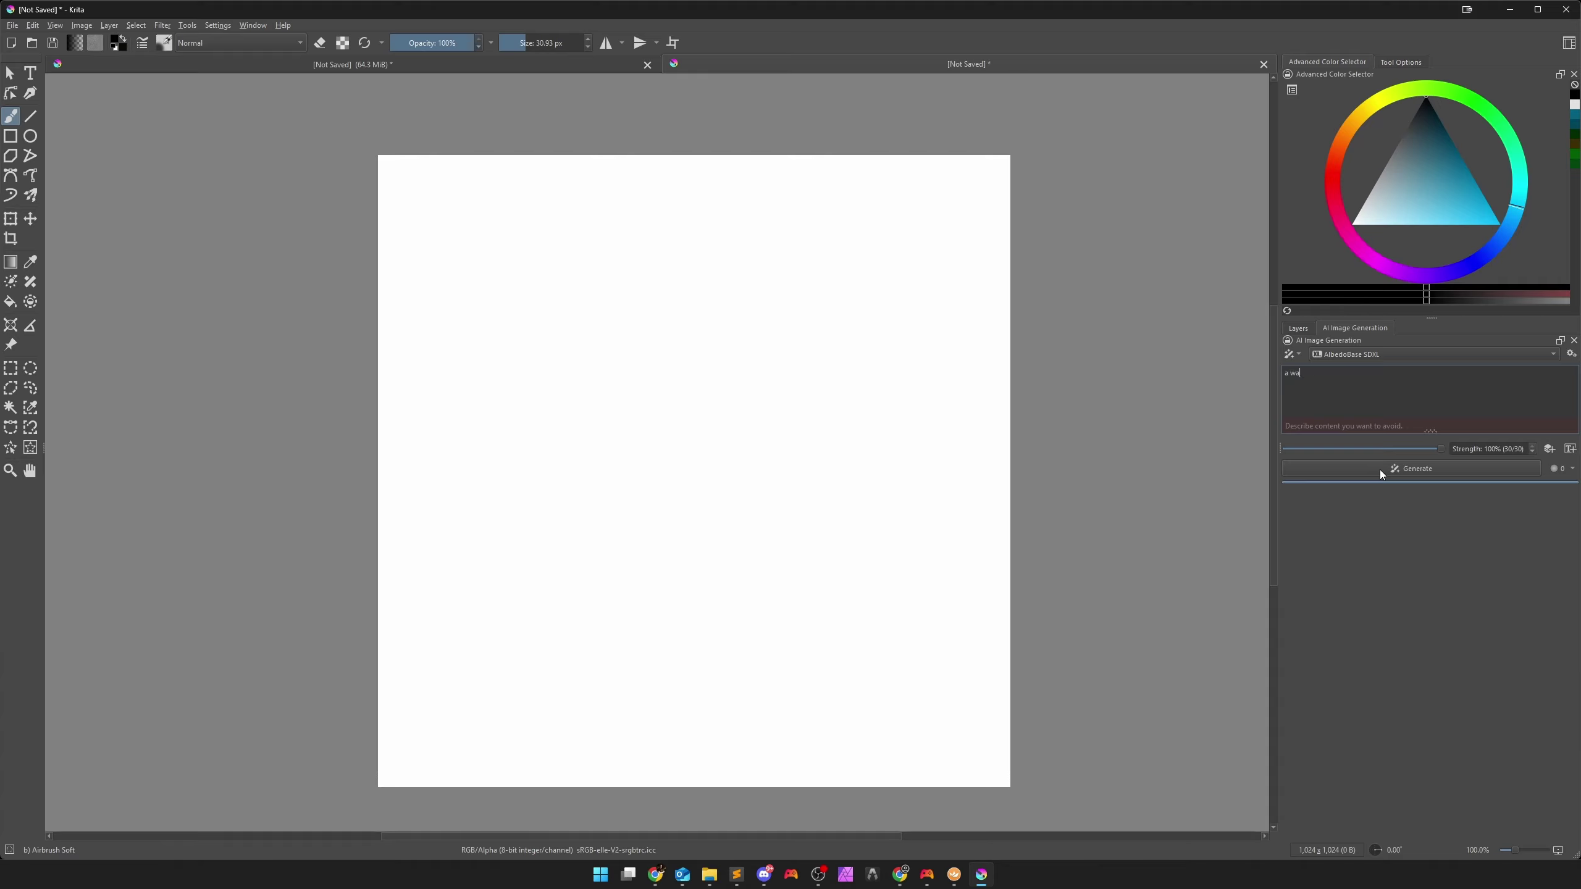
{"action": "type", "text": "ter color painting of a female assassin wearing a dark coat"}
Switch AI generation to live mode, set the strength to 83% and start live generation.
{"action": "left_click", "coordinate": [1294, 354]}
{"action": "left_click", "coordinate": [1317, 385]}
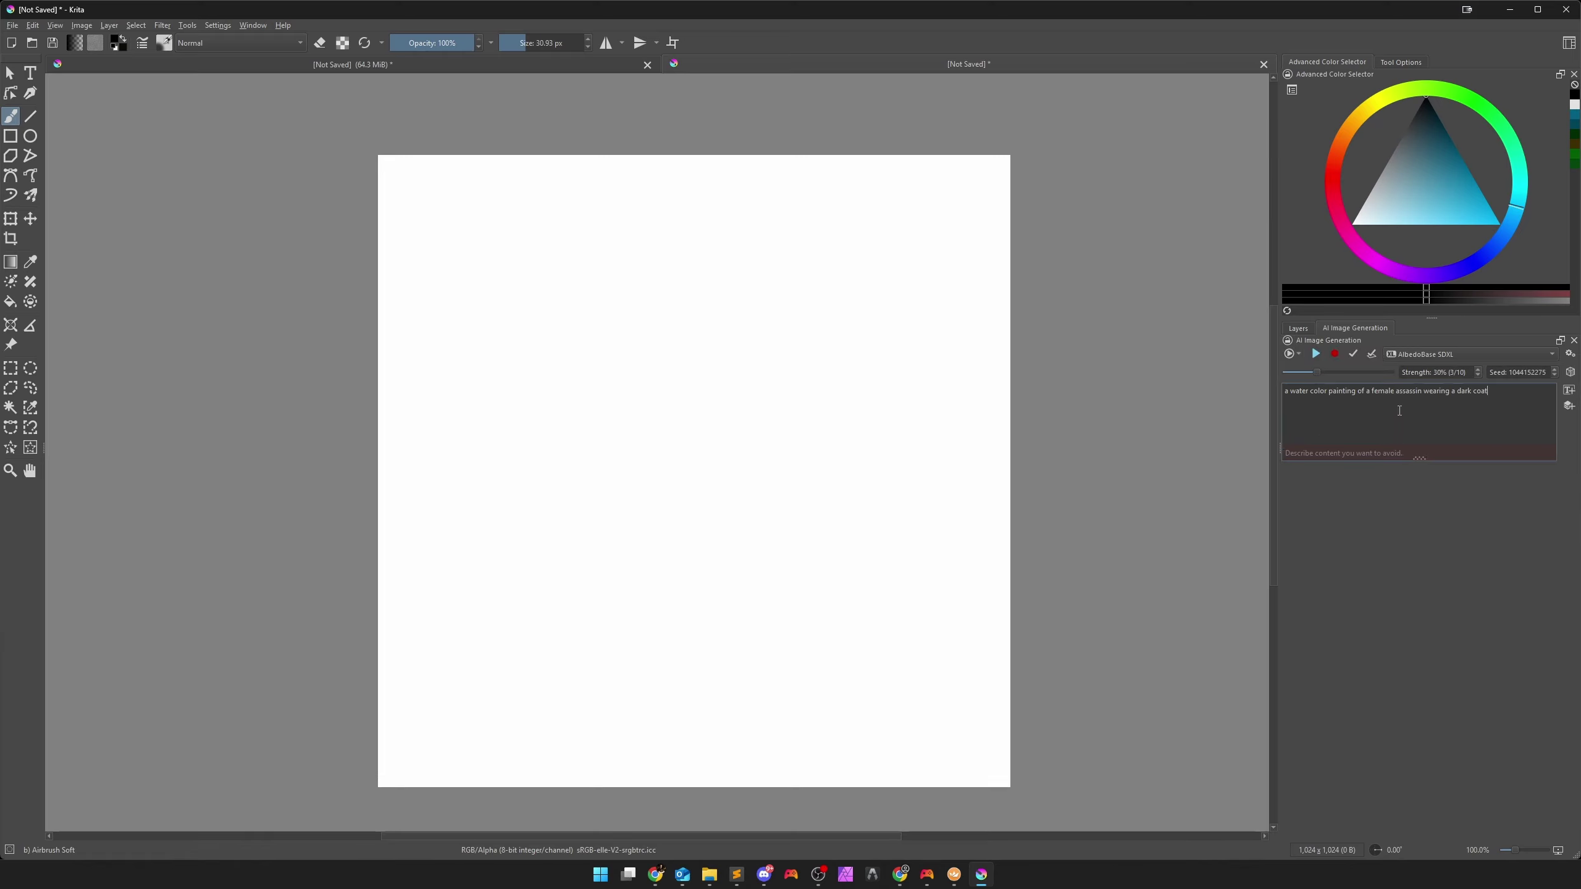
{"action": "left_click_drag", "start_coordinate": [1330, 377], "coordinate": [1351, 375]}
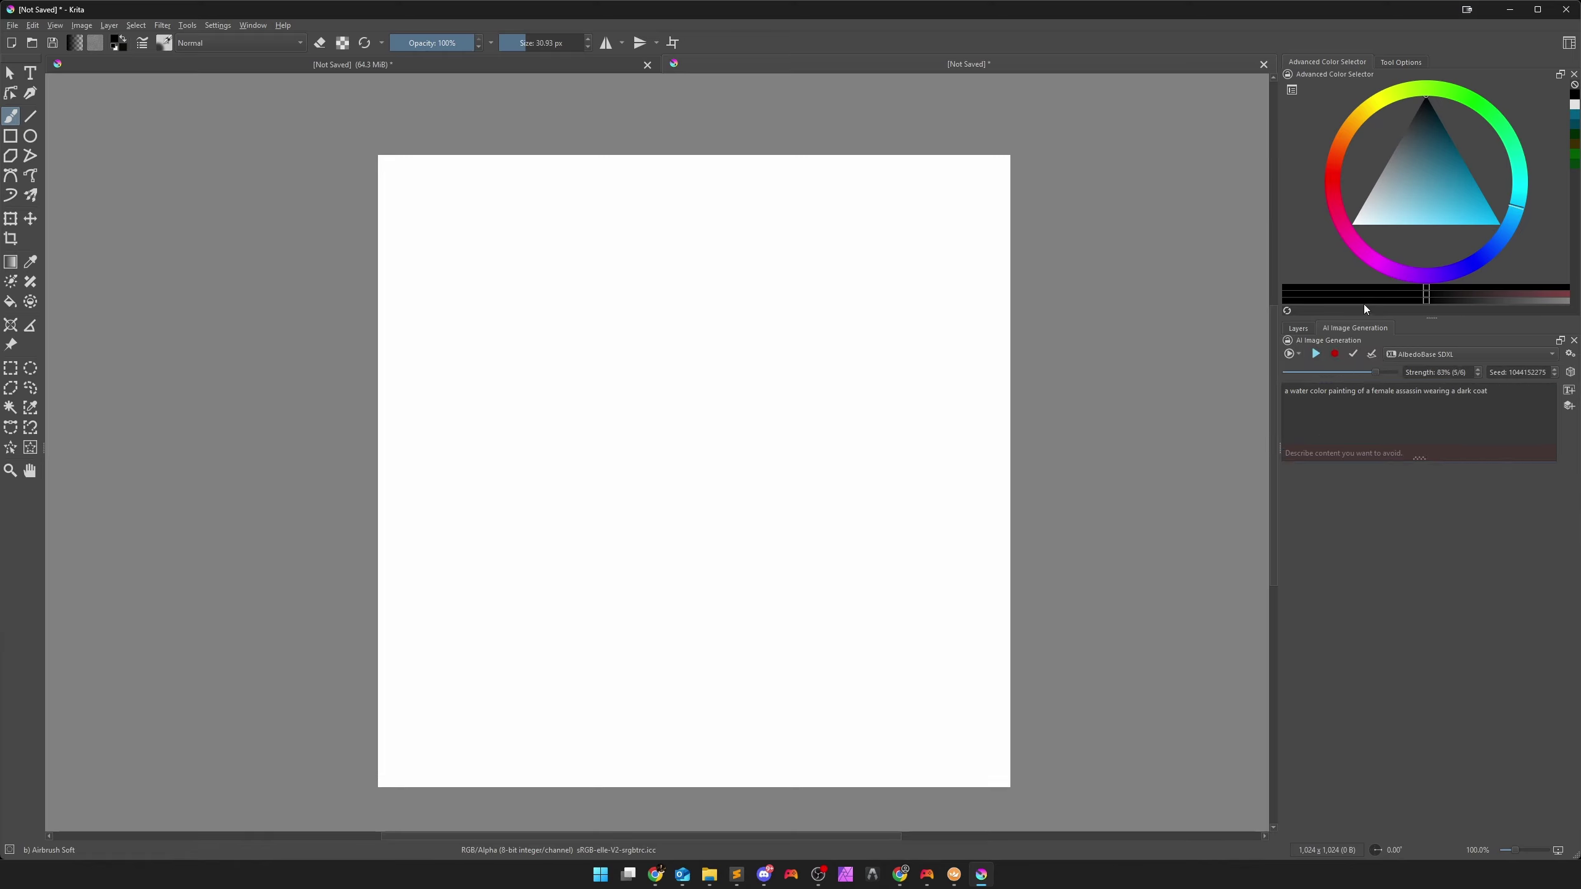
{"action": "left_click", "coordinate": [1317, 355]}
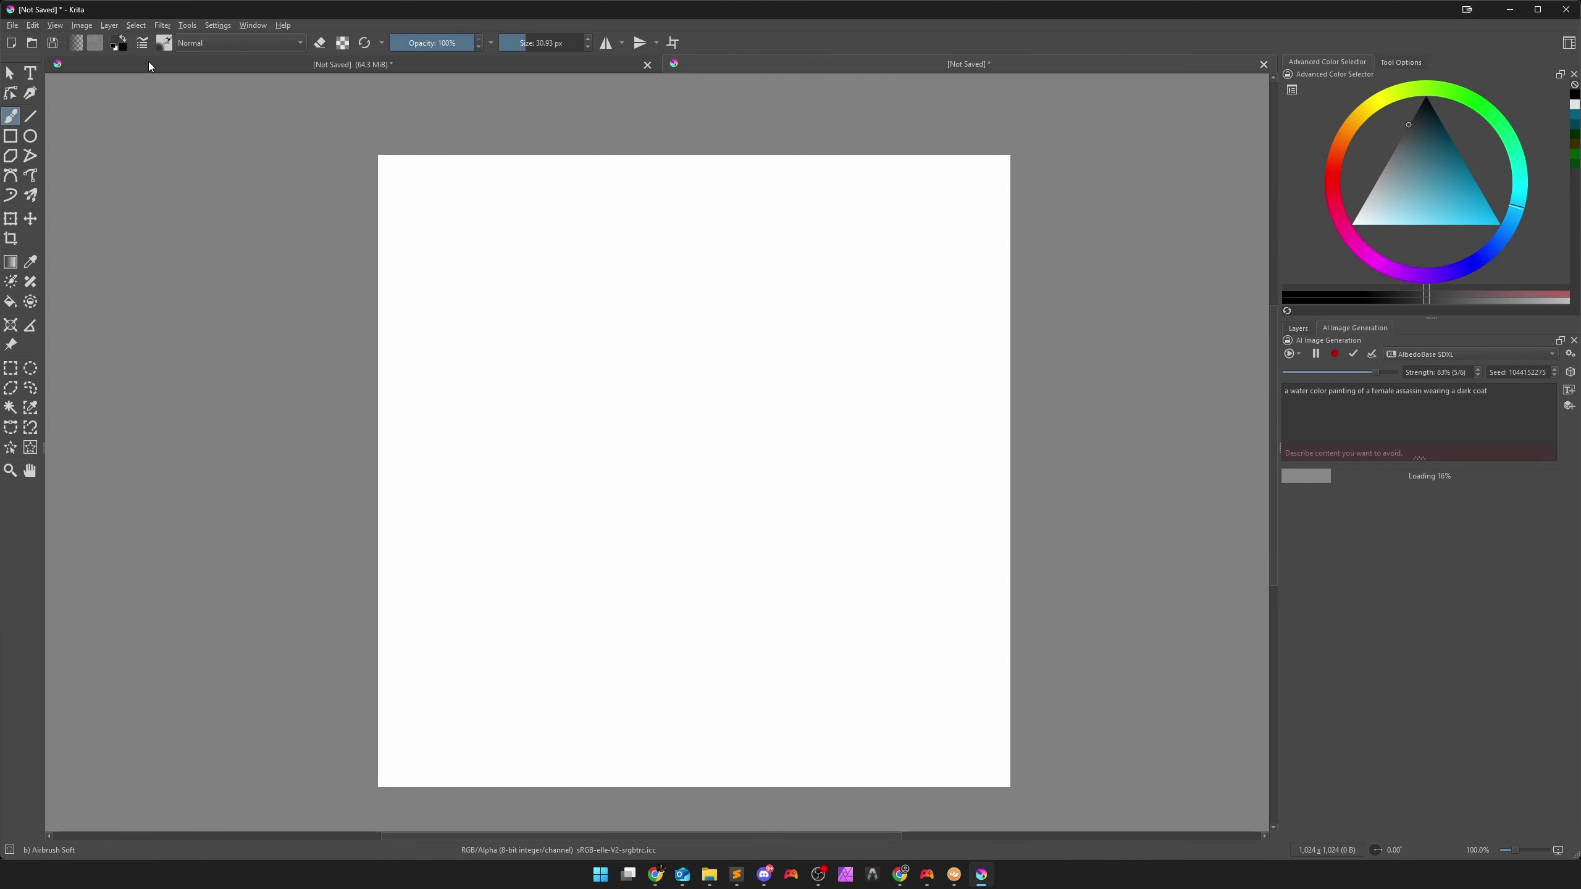
Paint a filled dark grey hooded silhouette on the blank canvas with the Dry Bristles brush at about 116 px.
{"action": "left_click", "coordinate": [164, 42]}
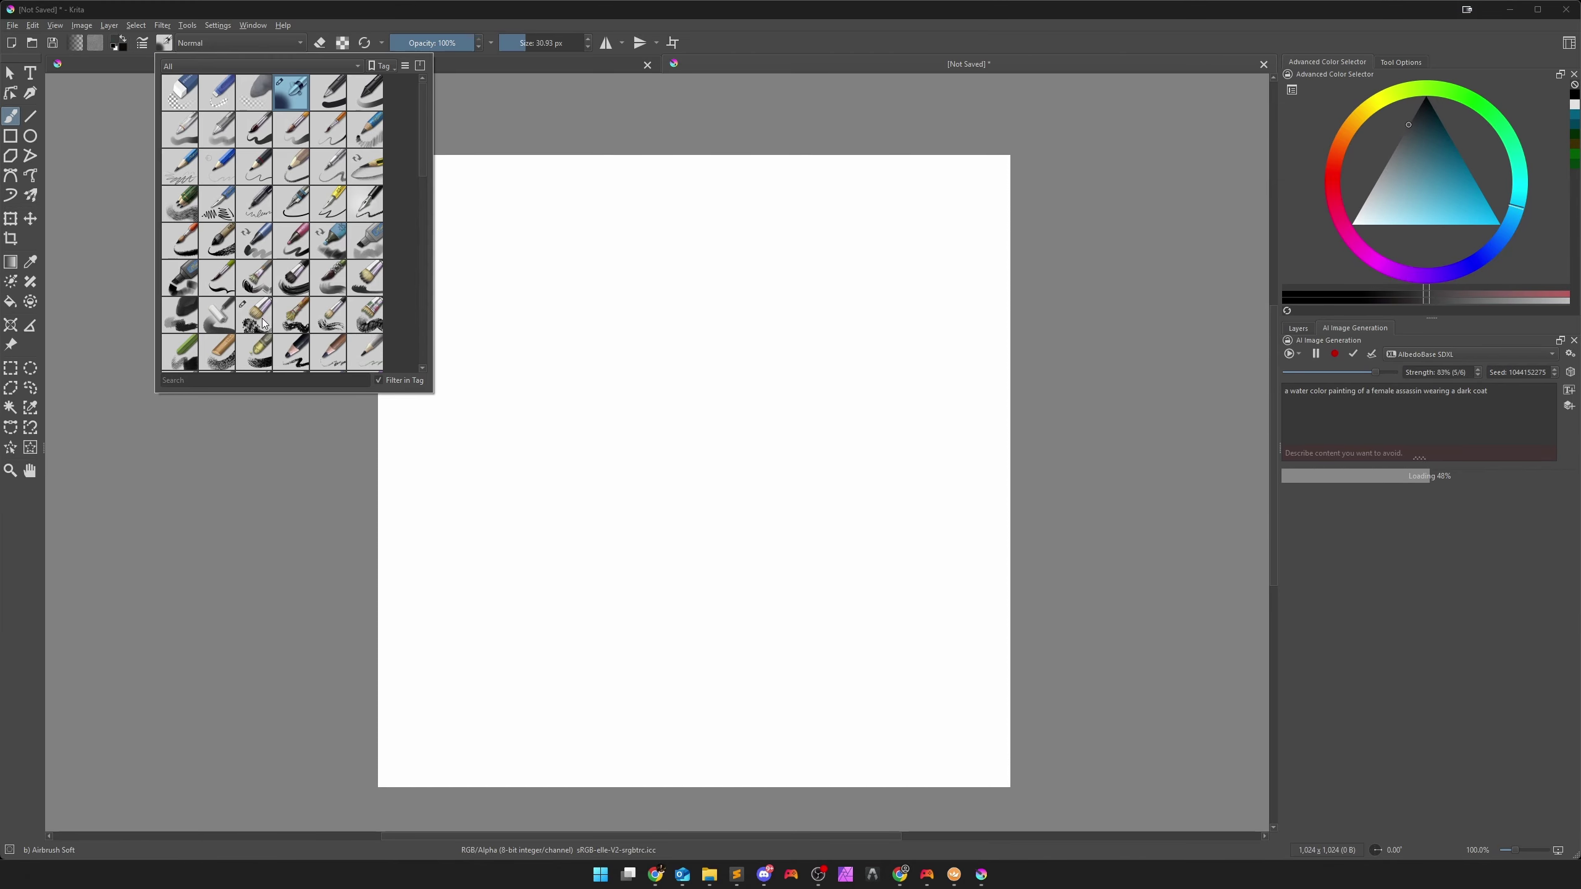
{"action": "left_click", "coordinate": [254, 316]}
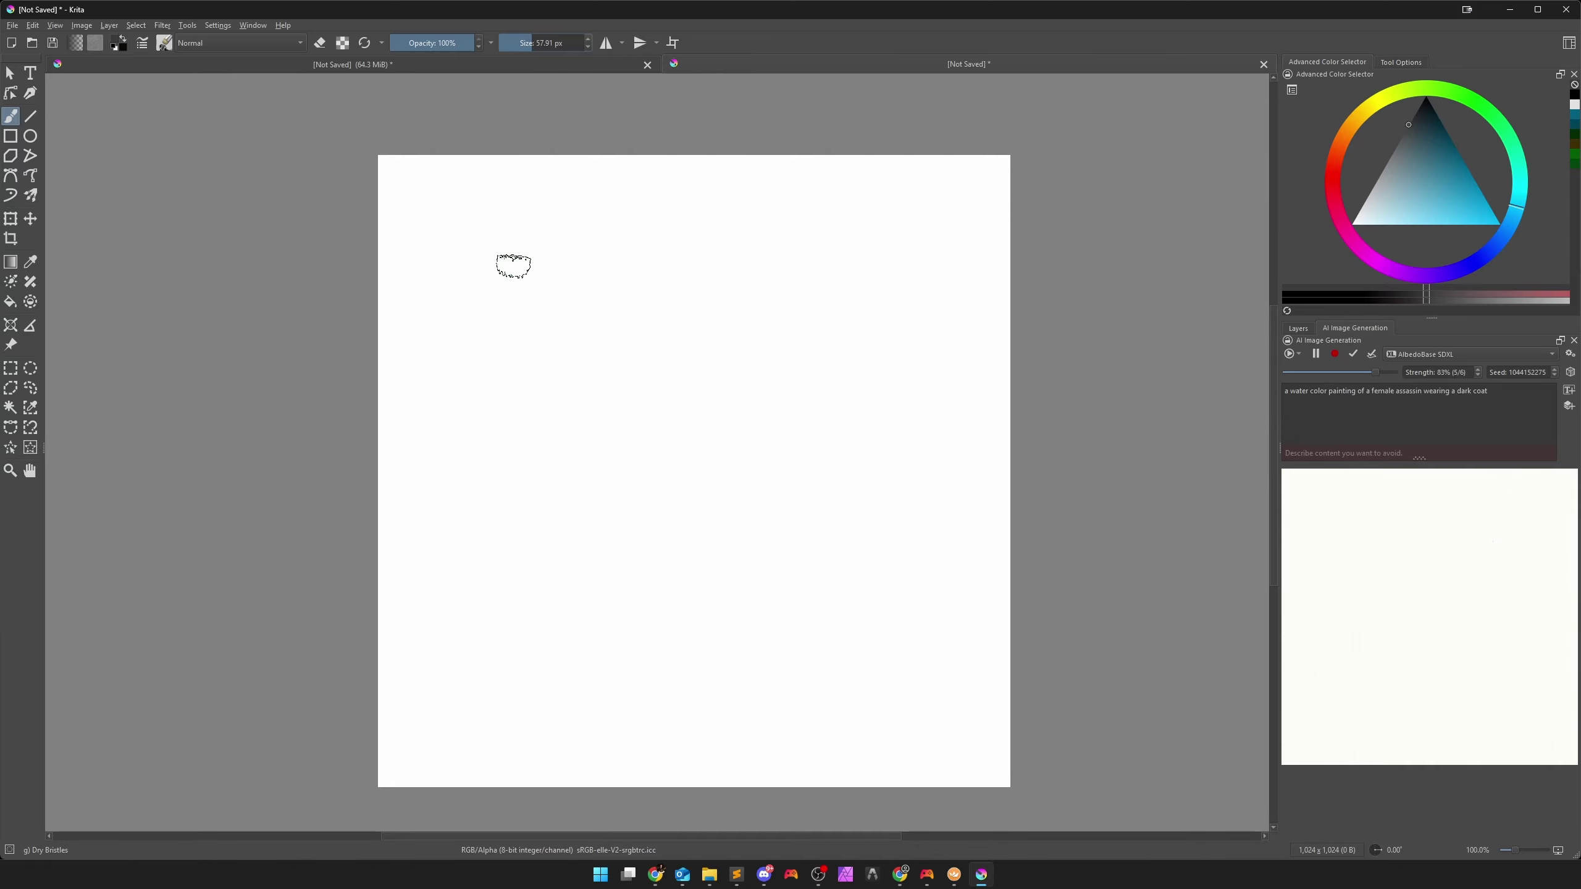
{"action": "left_click", "coordinate": [541, 43]}
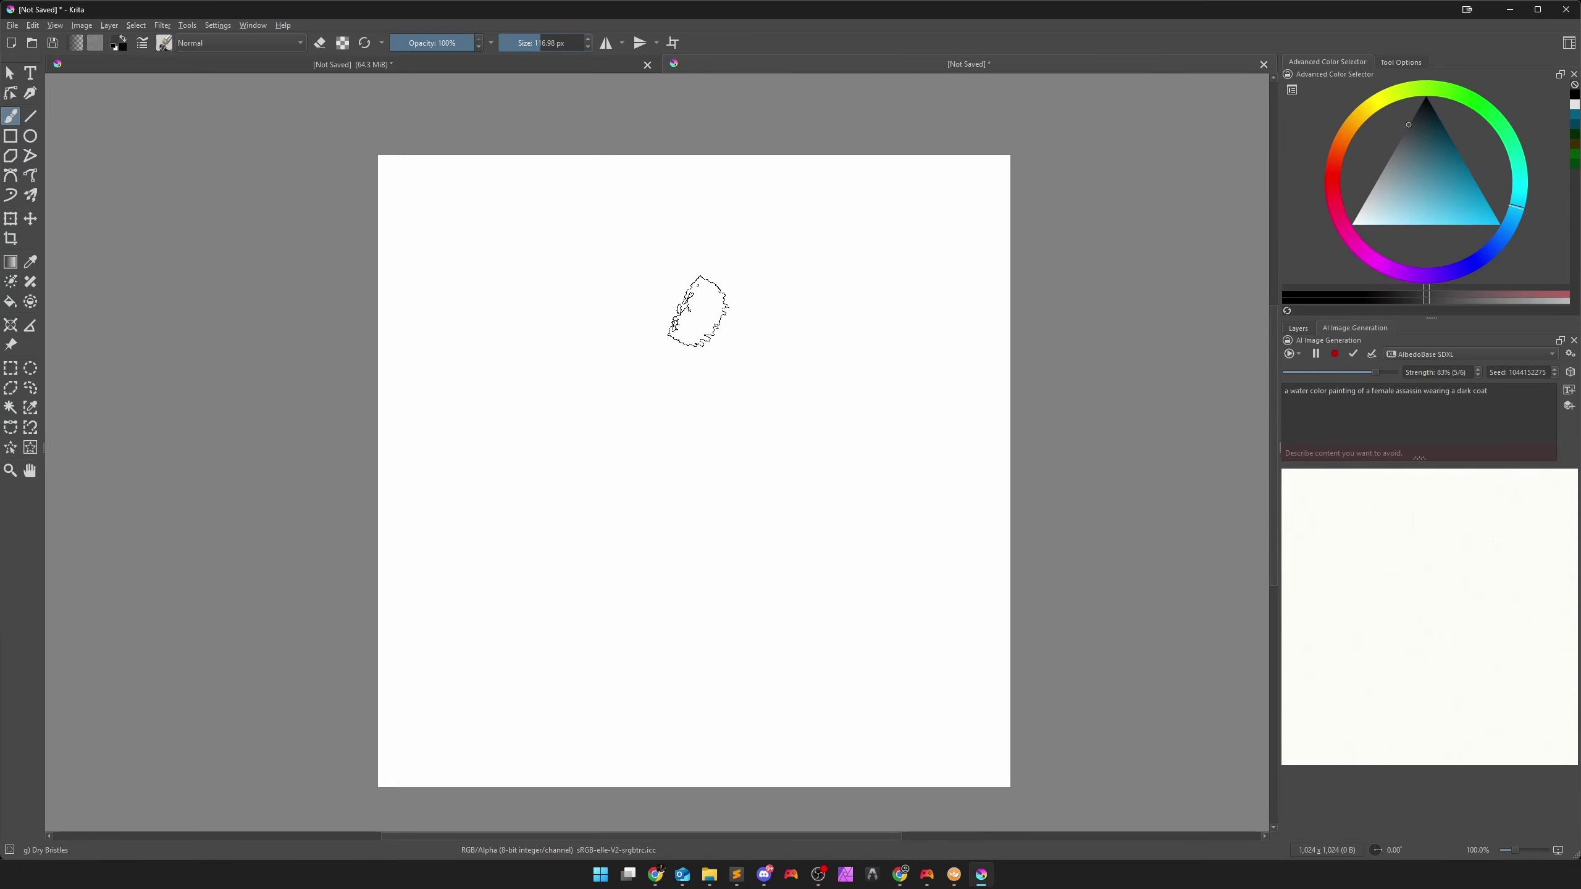
{"action": "mouse_move", "coordinate": [704, 255]}
{"action": "left_mouse_down"}
{"action": "mouse_move", "coordinate": [644, 302]}
{"action": "mouse_move", "coordinate": [601, 523]}
{"action": "mouse_move", "coordinate": [483, 779]}
{"action": "left_mouse_up"}
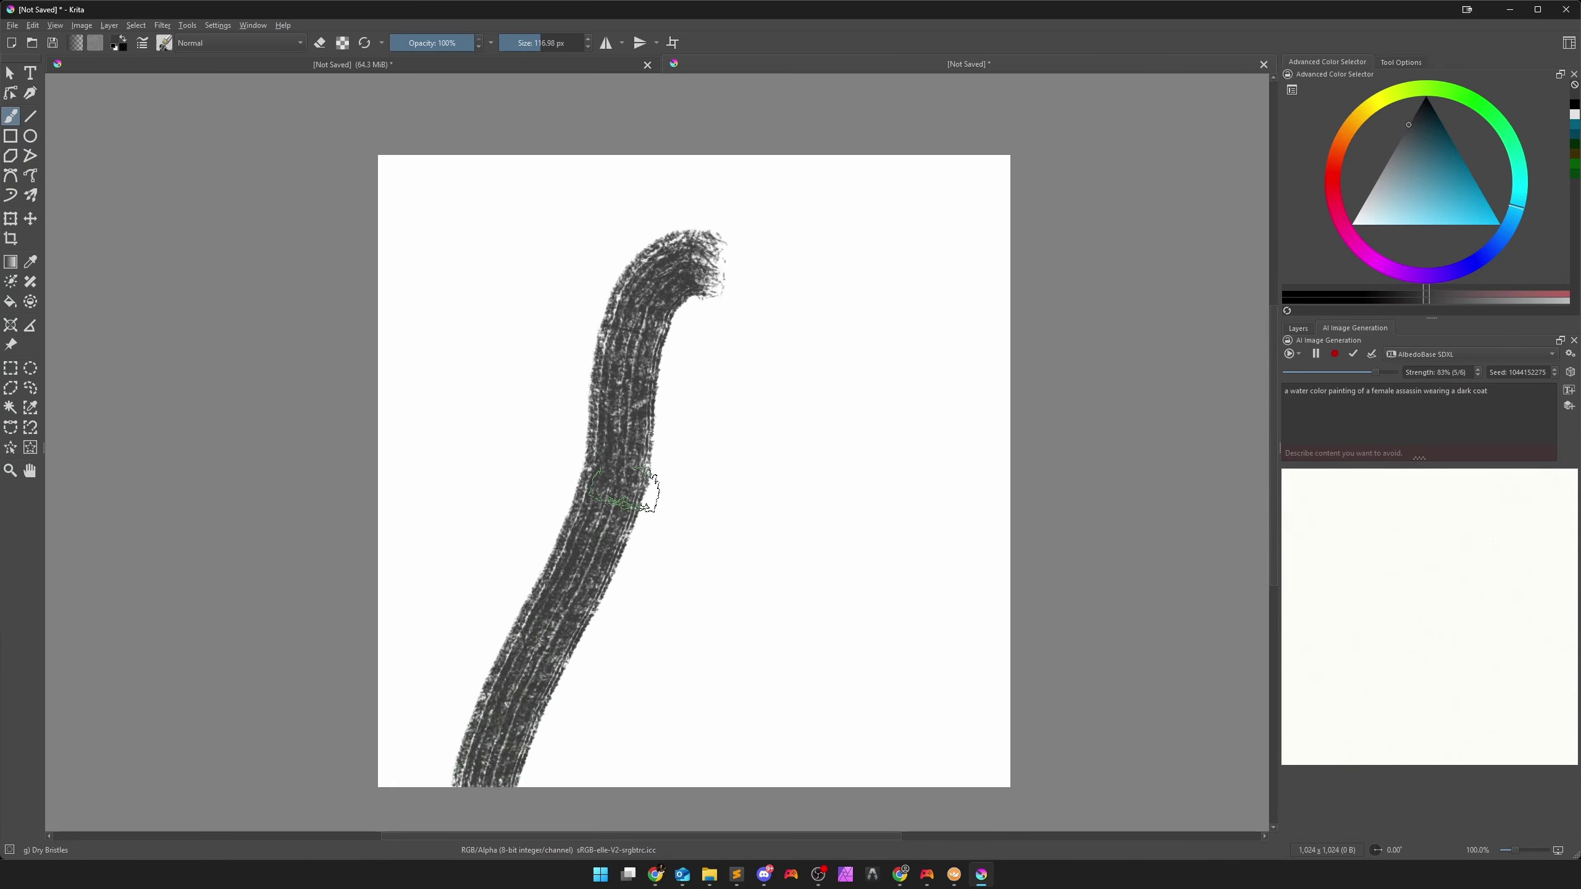
{"action": "mouse_move", "coordinate": [695, 254]}
{"action": "left_mouse_down"}
{"action": "mouse_move", "coordinate": [805, 413]}
{"action": "mouse_move", "coordinate": [815, 641]}
{"action": "mouse_move", "coordinate": [867, 757]}
{"action": "mouse_move", "coordinate": [899, 775]}
{"action": "left_mouse_up"}
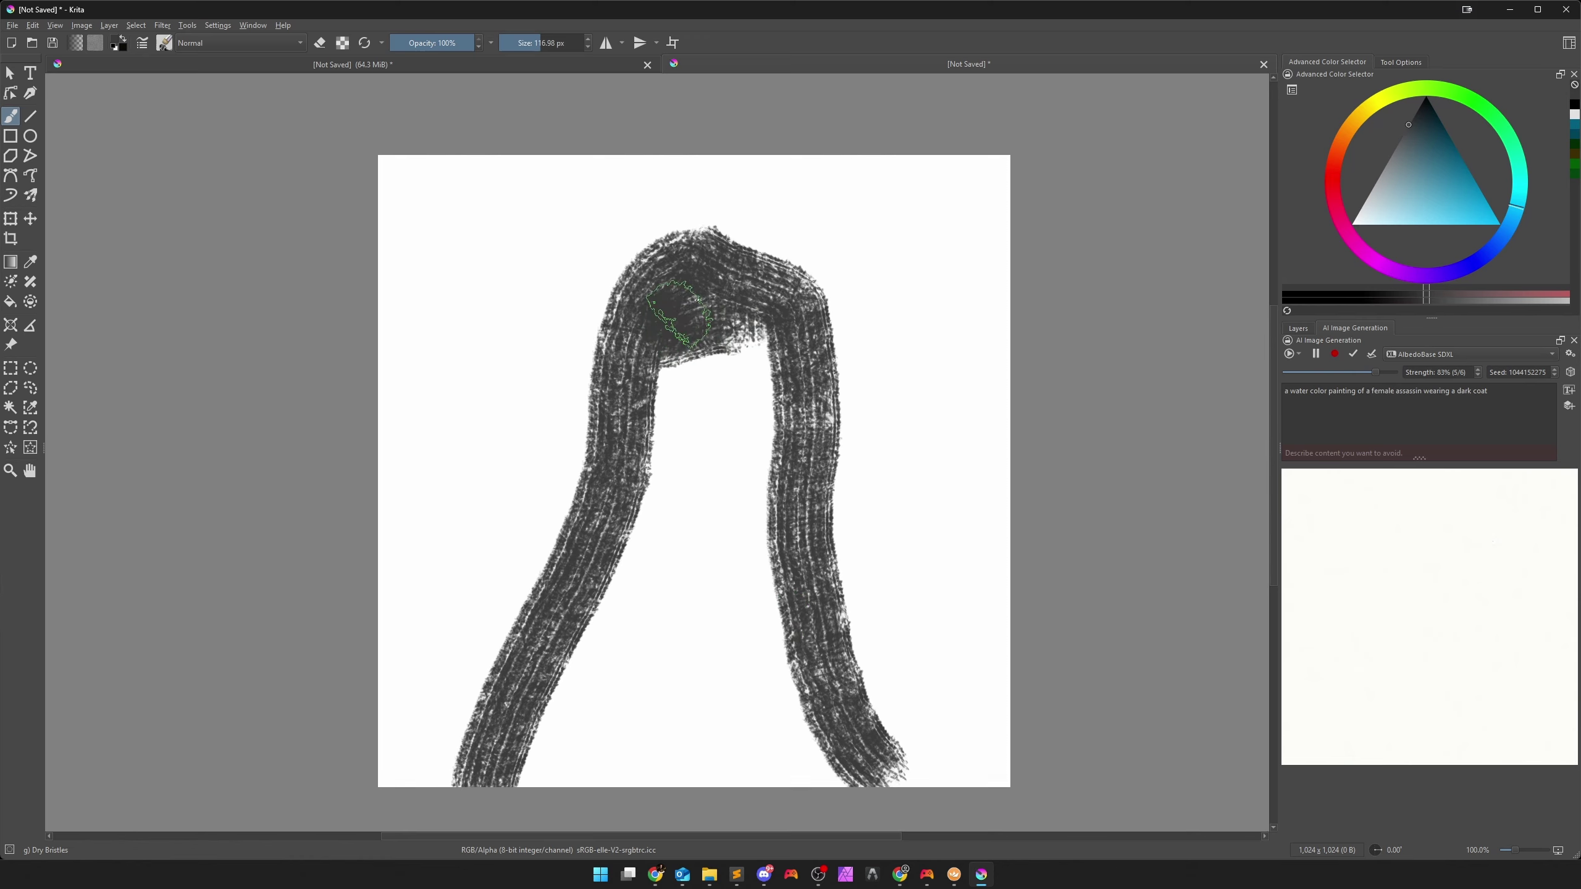
{"action": "mouse_move", "coordinate": [678, 311]}
{"action": "left_mouse_down"}
{"action": "mouse_move", "coordinate": [732, 407]}
{"action": "mouse_move", "coordinate": [671, 443]}
{"action": "mouse_move", "coordinate": [664, 531]}
{"action": "mouse_move", "coordinate": [545, 758]}
{"action": "mouse_move", "coordinate": [816, 765]}
{"action": "mouse_move", "coordinate": [761, 594]}
{"action": "mouse_move", "coordinate": [763, 356]}
{"action": "mouse_move", "coordinate": [675, 724]}
{"action": "mouse_move", "coordinate": [726, 474]}
{"action": "mouse_move", "coordinate": [607, 758]}
{"action": "mouse_move", "coordinate": [752, 716]}
{"action": "mouse_move", "coordinate": [752, 356]}
{"action": "mouse_move", "coordinate": [665, 612]}
{"action": "mouse_move", "coordinate": [649, 398]}
{"action": "mouse_move", "coordinate": [643, 550]}
{"action": "mouse_move", "coordinate": [563, 754]}
{"action": "mouse_move", "coordinate": [632, 510]}
{"action": "mouse_move", "coordinate": [522, 703]}
{"action": "mouse_move", "coordinate": [536, 737]}
{"action": "mouse_move", "coordinate": [761, 622]}
{"action": "mouse_move", "coordinate": [795, 639]}
{"action": "mouse_move", "coordinate": [804, 758]}
{"action": "mouse_move", "coordinate": [769, 597]}
{"action": "mouse_move", "coordinate": [768, 354]}
{"action": "mouse_move", "coordinate": [801, 427]}
{"action": "mouse_move", "coordinate": [729, 275]}
{"action": "mouse_move", "coordinate": [686, 291]}
{"action": "mouse_move", "coordinate": [620, 440]}
{"action": "mouse_move", "coordinate": [642, 559]}
{"action": "left_mouse_up"}
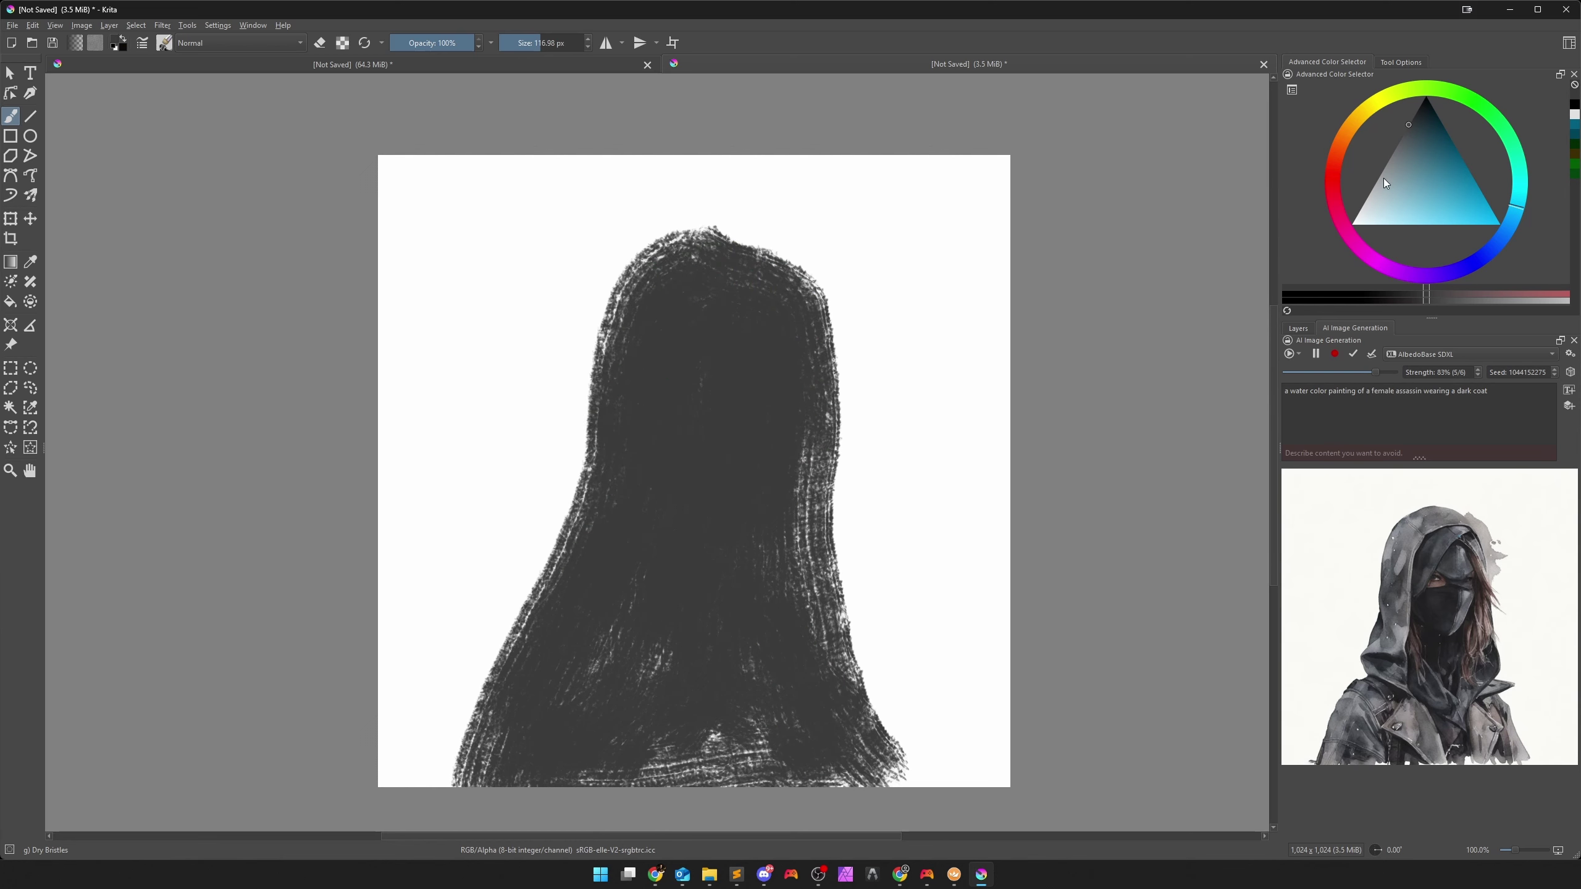
Paint a tan face and neck inside the dark hood.
{"action": "left_click", "coordinate": [1362, 124]}
{"action": "left_click", "coordinate": [1410, 182]}
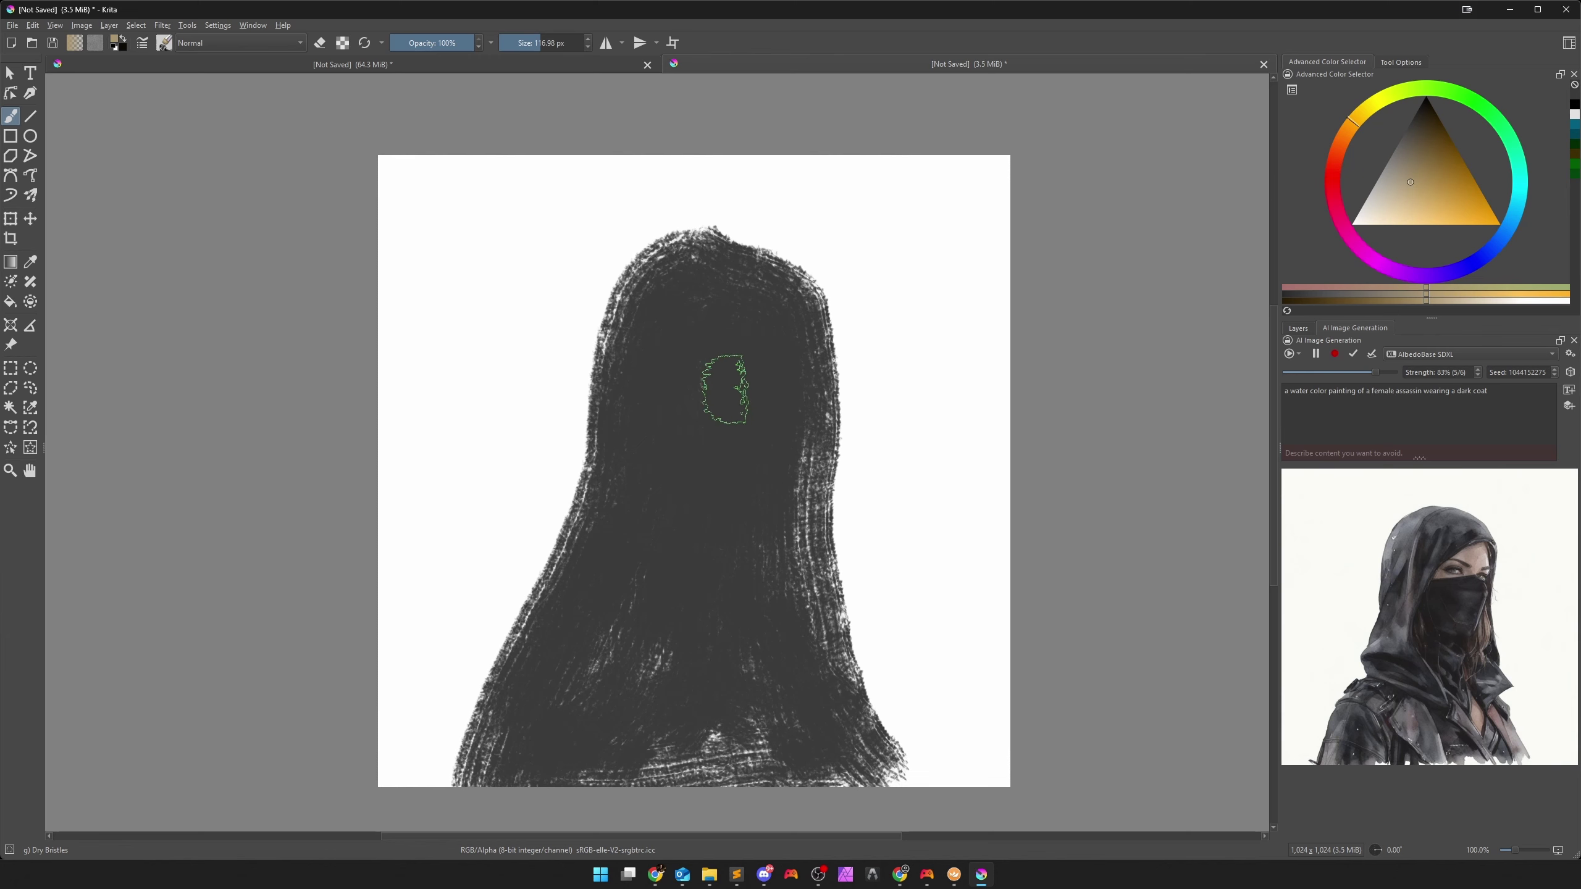
{"action": "mouse_move", "coordinate": [769, 318]}
{"action": "left_mouse_down"}
{"action": "mouse_move", "coordinate": [688, 328]}
{"action": "mouse_move", "coordinate": [684, 444]}
{"action": "mouse_move", "coordinate": [776, 364]}
{"action": "mouse_move", "coordinate": [701, 384]}
{"action": "mouse_move", "coordinate": [731, 373]}
{"action": "mouse_move", "coordinate": [722, 404]}
{"action": "mouse_move", "coordinate": [693, 362]}
{"action": "mouse_move", "coordinate": [731, 472]}
{"action": "mouse_move", "coordinate": [698, 489]}
{"action": "left_mouse_up"}
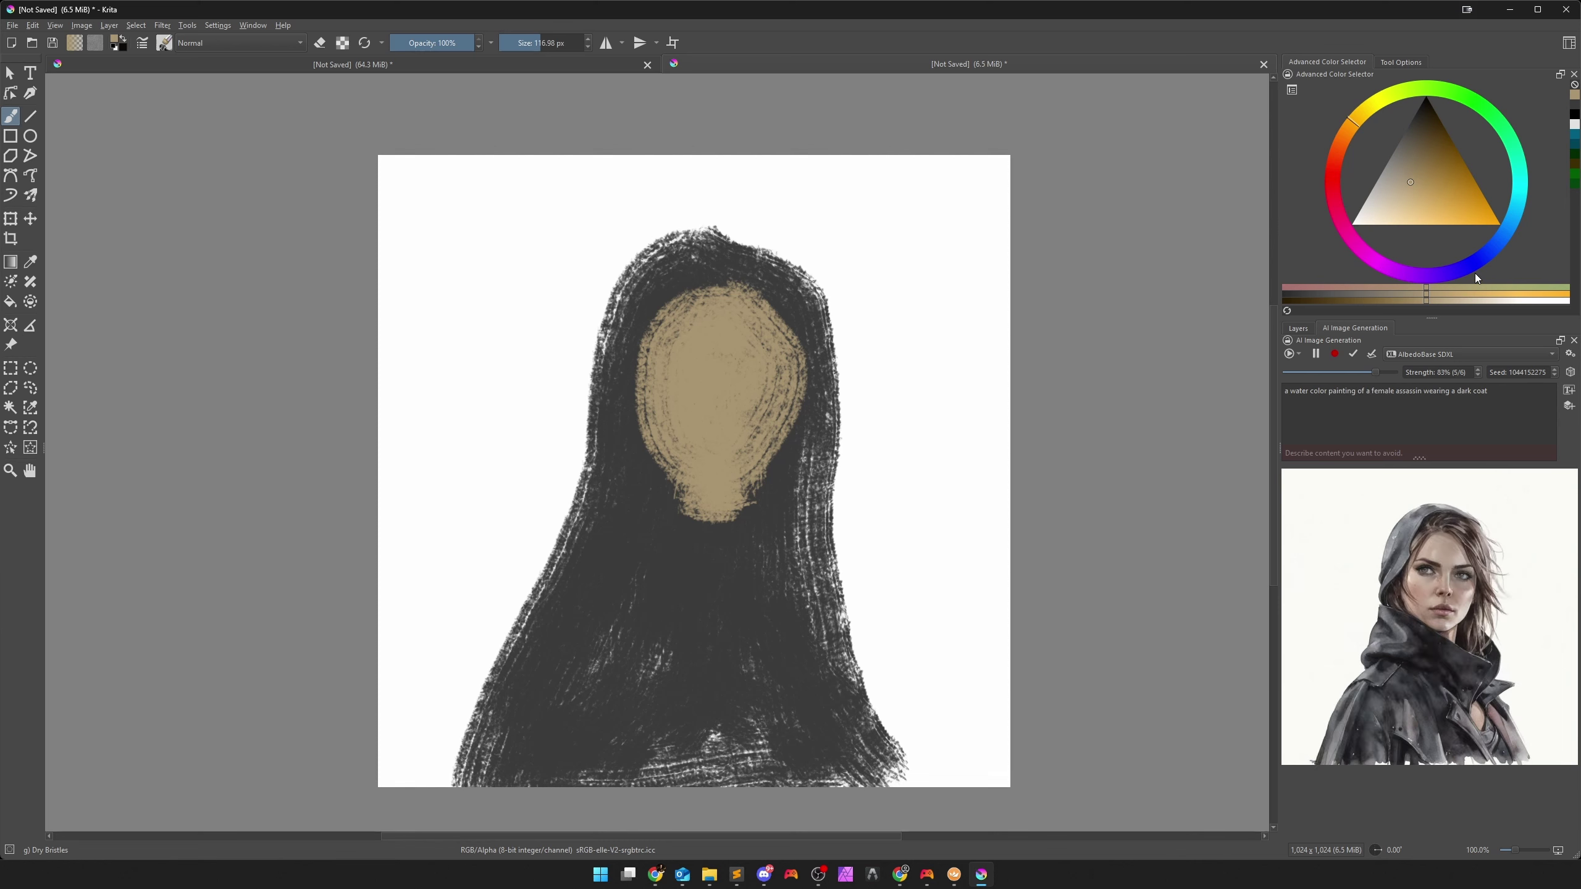
Paint muted blue-violet clothing over the shoulders and chest below the face with a brush of about 46 px.
{"action": "left_click", "coordinate": [1483, 258]}
{"action": "key", "text": "bracketleft"}
{"action": "key", "text": "bracketleft"}
{"action": "key", "text": "bracketleft"}
{"action": "key", "text": "bracketleft"}
{"action": "key", "text": "bracketleft"}
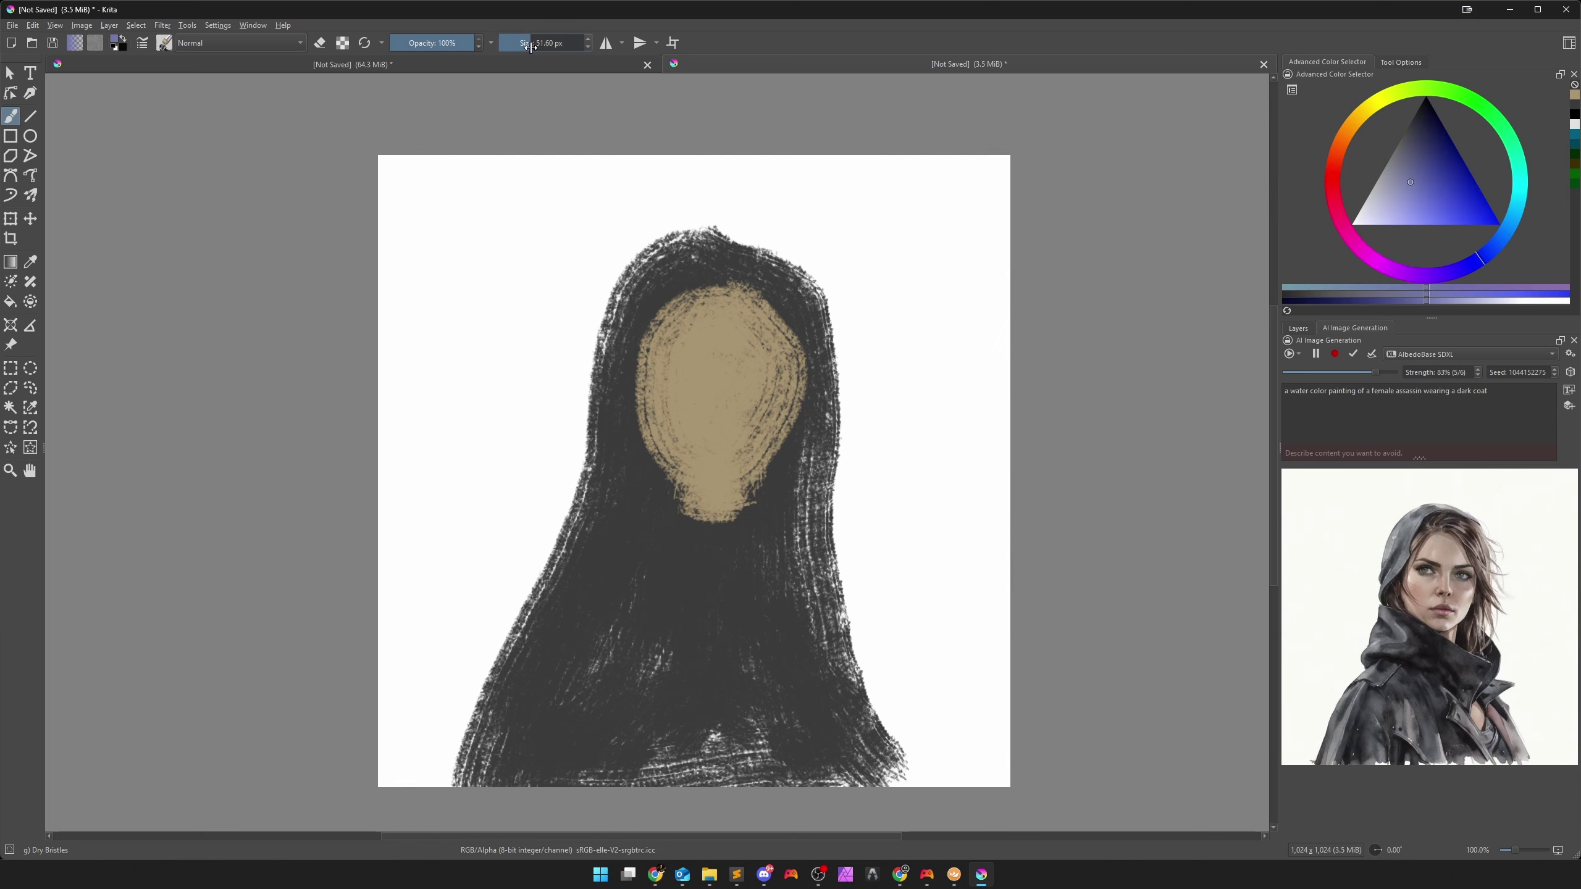
{"action": "mouse_move", "coordinate": [688, 518]}
{"action": "left_mouse_down"}
{"action": "mouse_move", "coordinate": [596, 597]}
{"action": "mouse_move", "coordinate": [746, 531]}
{"action": "mouse_move", "coordinate": [803, 651]}
{"action": "left_mouse_up"}
{"action": "mouse_move", "coordinate": [732, 541]}
{"action": "left_mouse_down"}
{"action": "mouse_move", "coordinate": [684, 539]}
{"action": "mouse_move", "coordinate": [587, 623]}
{"action": "mouse_move", "coordinate": [737, 658]}
{"action": "mouse_move", "coordinate": [789, 649]}
{"action": "mouse_move", "coordinate": [754, 560]}
{"action": "mouse_move", "coordinate": [781, 628]}
{"action": "mouse_move", "coordinate": [686, 565]}
{"action": "mouse_move", "coordinate": [602, 620]}
{"action": "mouse_move", "coordinate": [717, 651]}
{"action": "mouse_move", "coordinate": [760, 627]}
{"action": "mouse_move", "coordinate": [631, 641]}
{"action": "mouse_move", "coordinate": [695, 633]}
{"action": "mouse_move", "coordinate": [653, 599]}
{"action": "mouse_move", "coordinate": [734, 585]}
{"action": "mouse_move", "coordinate": [741, 544]}
{"action": "mouse_move", "coordinate": [651, 603]}
{"action": "mouse_move", "coordinate": [699, 599]}
{"action": "mouse_move", "coordinate": [698, 575]}
{"action": "mouse_move", "coordinate": [708, 619]}
{"action": "left_mouse_up"}
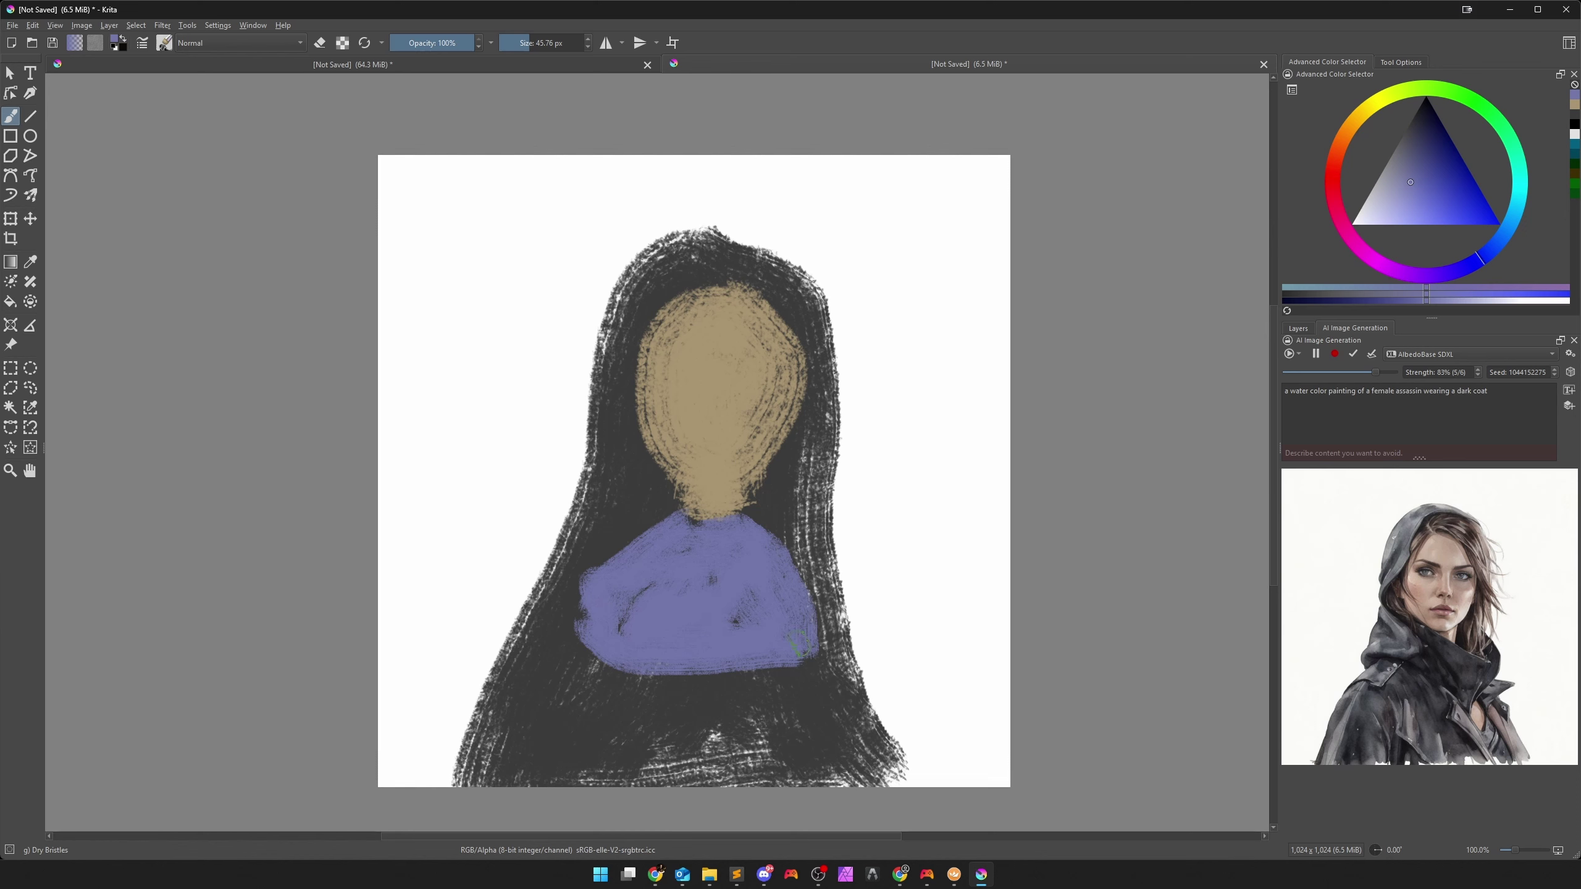
{"action": "mouse_move", "coordinate": [799, 645]}
{"action": "left_mouse_down"}
{"action": "mouse_move", "coordinate": [822, 697]}
{"action": "mouse_move", "coordinate": [788, 663]}
{"action": "mouse_move", "coordinate": [782, 695]}
{"action": "mouse_move", "coordinate": [803, 695]}
{"action": "mouse_move", "coordinate": [761, 672]}
{"action": "left_mouse_up"}
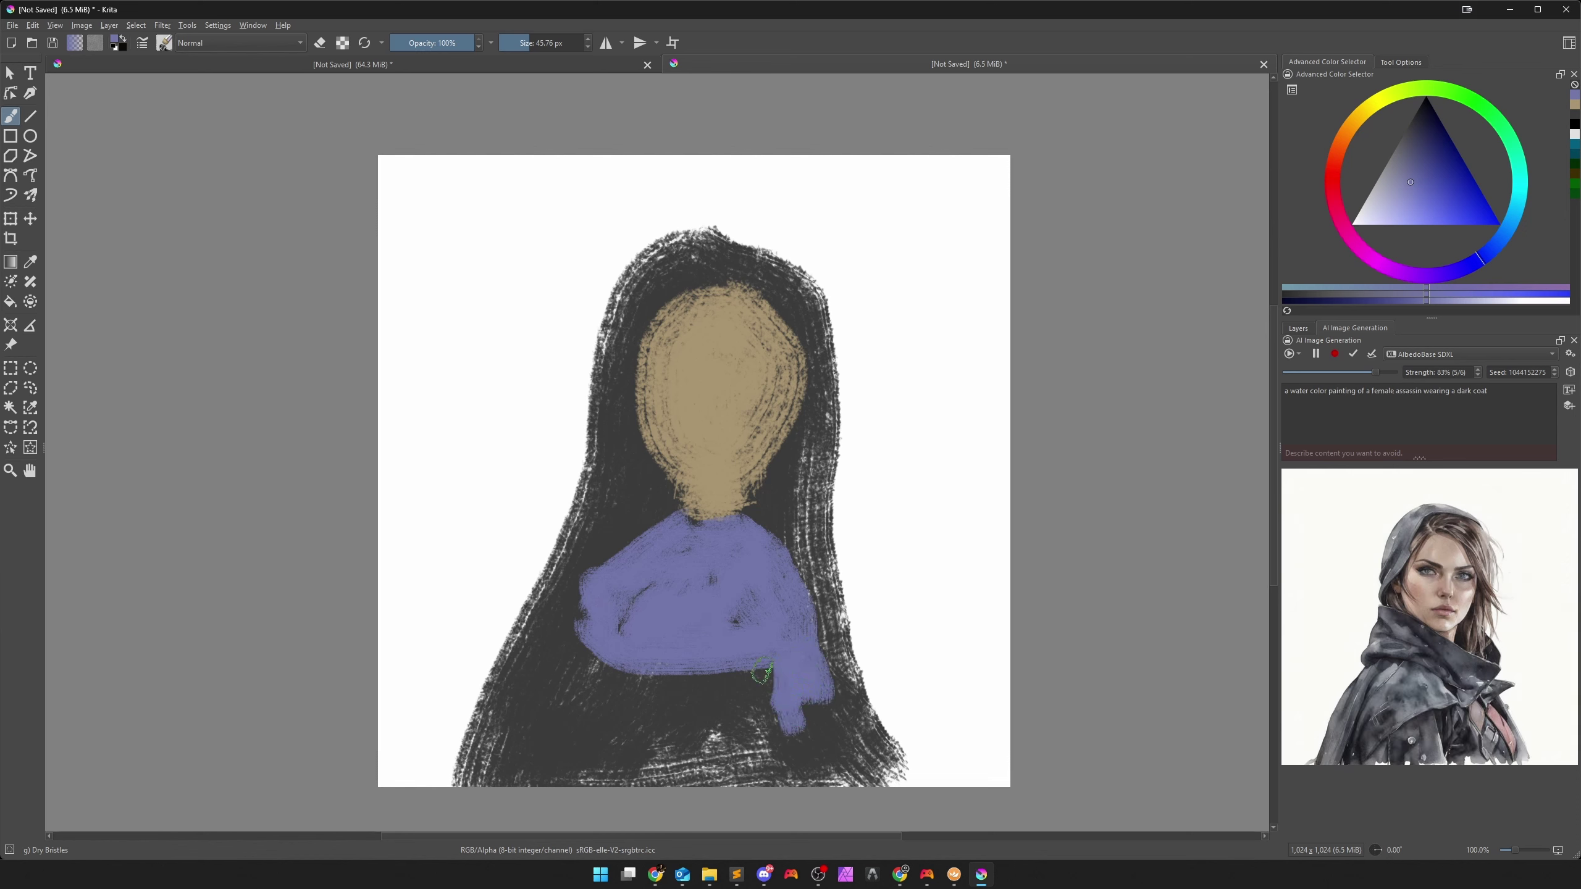
Enlarge the brush to about 88 px and extend the blue-violet clothing down towards the canvas's lower edge.
{"action": "left_click_drag", "start_coordinate": [529, 48], "coordinate": [537, 48]}
{"action": "left_click_drag", "start_coordinate": [619, 642], "coordinate": [594, 769]}
{"action": "mouse_move", "coordinate": [634, 671]}
{"action": "left_mouse_down"}
{"action": "mouse_move", "coordinate": [652, 736]}
{"action": "mouse_move", "coordinate": [678, 754]}
{"action": "mouse_move", "coordinate": [796, 707]}
{"action": "mouse_move", "coordinate": [744, 715]}
{"action": "left_mouse_up"}
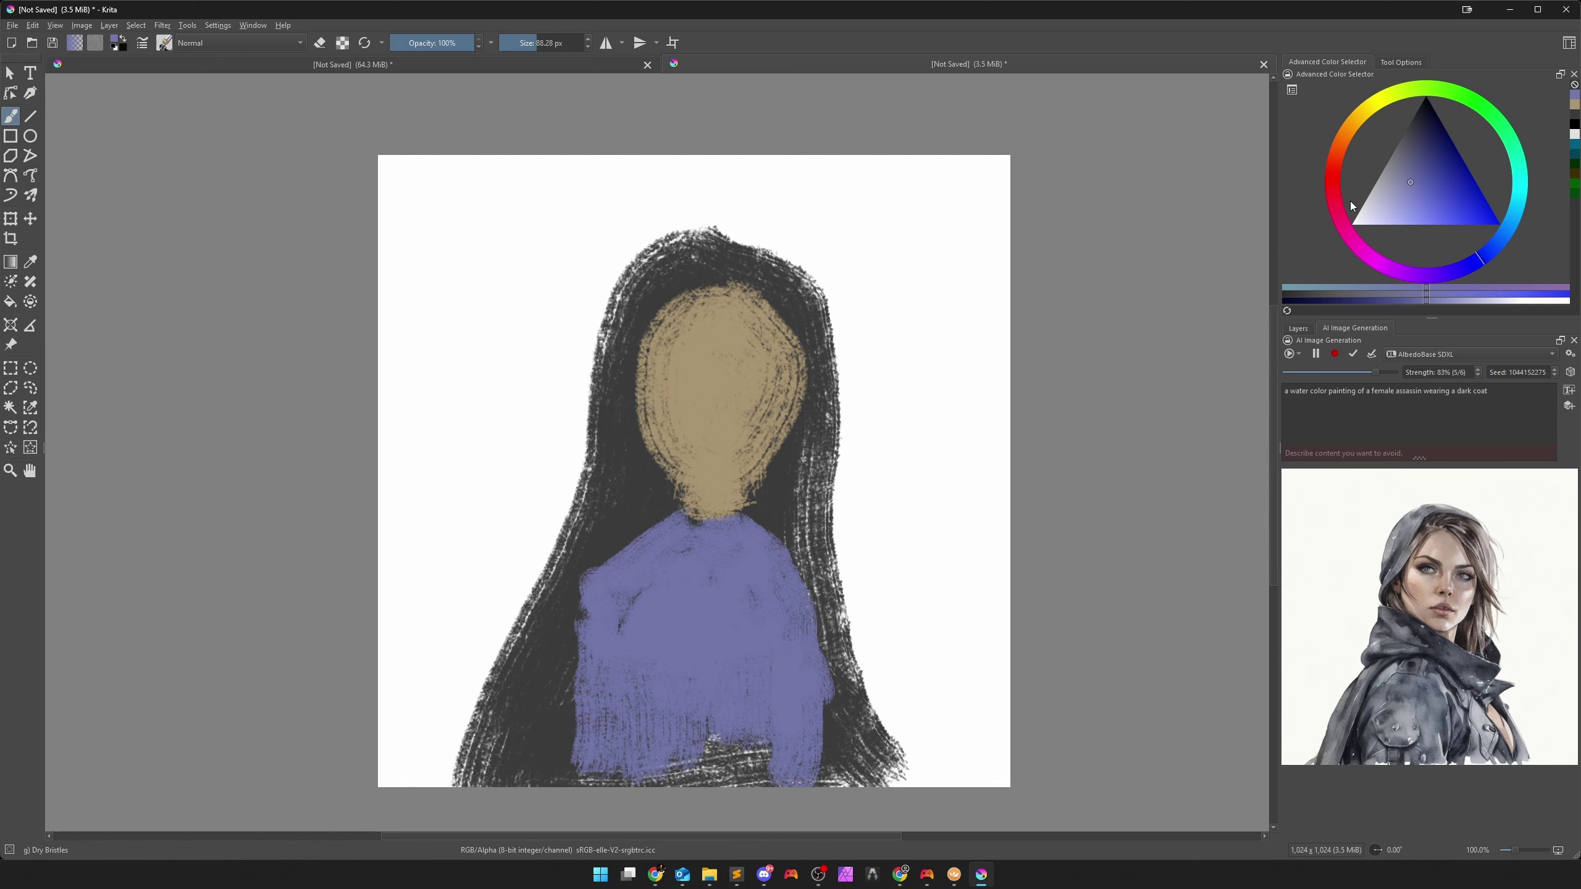
Paint light green over the upper-left background with the brush at 66% opacity and about 177 px.
{"action": "left_click", "coordinate": [1455, 92]}
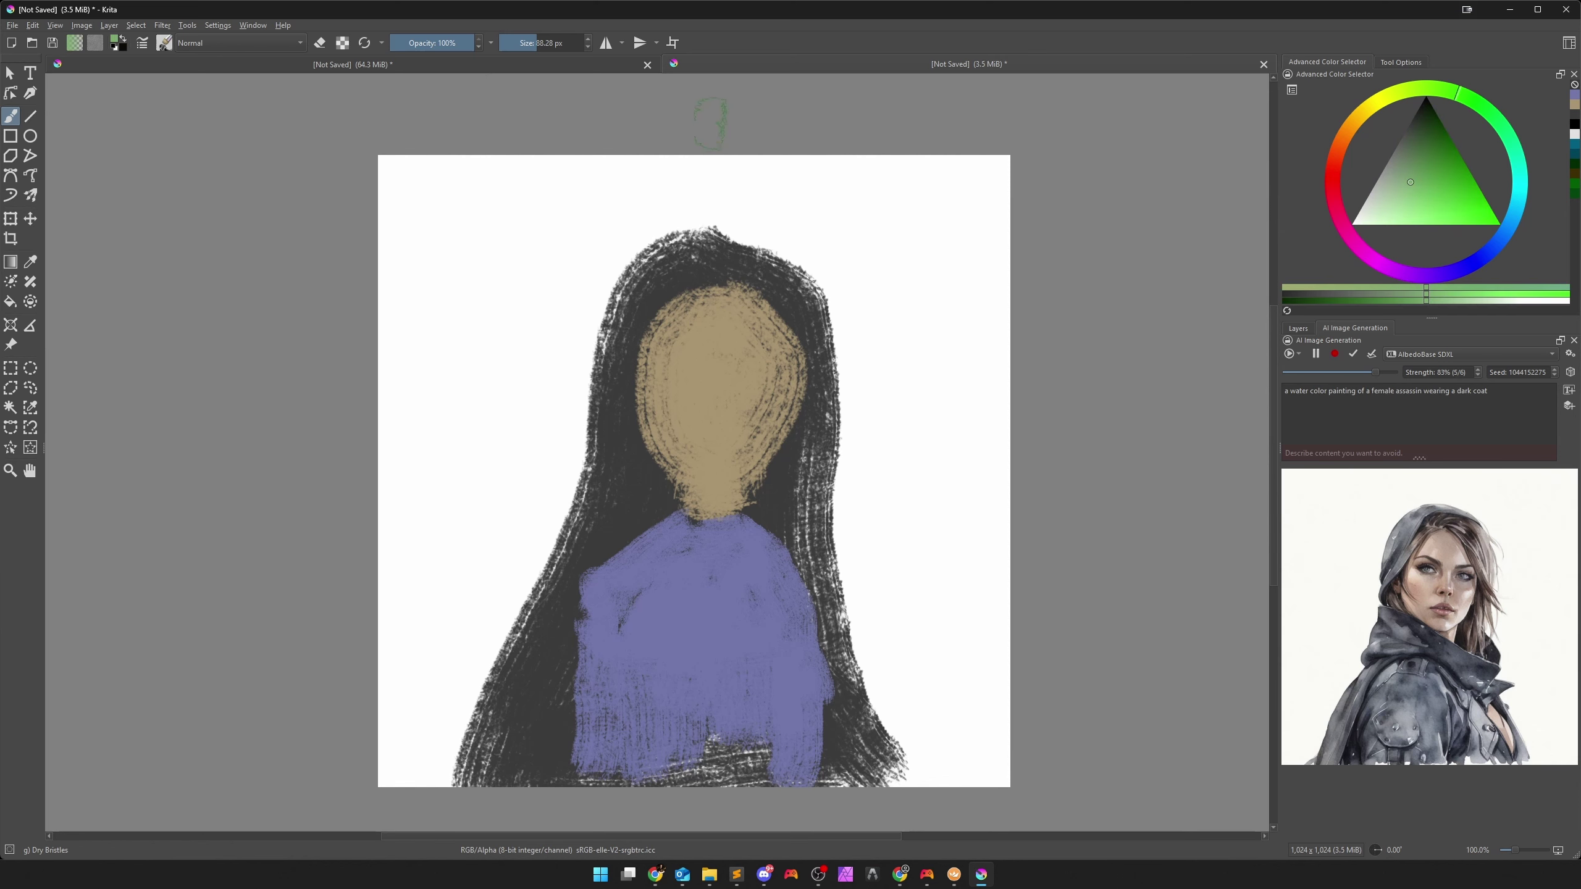
{"action": "left_click", "coordinate": [446, 43]}
{"action": "key", "text": "bracketright"}
{"action": "key", "text": "bracketright"}
{"action": "key", "text": "bracketright"}
{"action": "key", "text": "bracketright"}
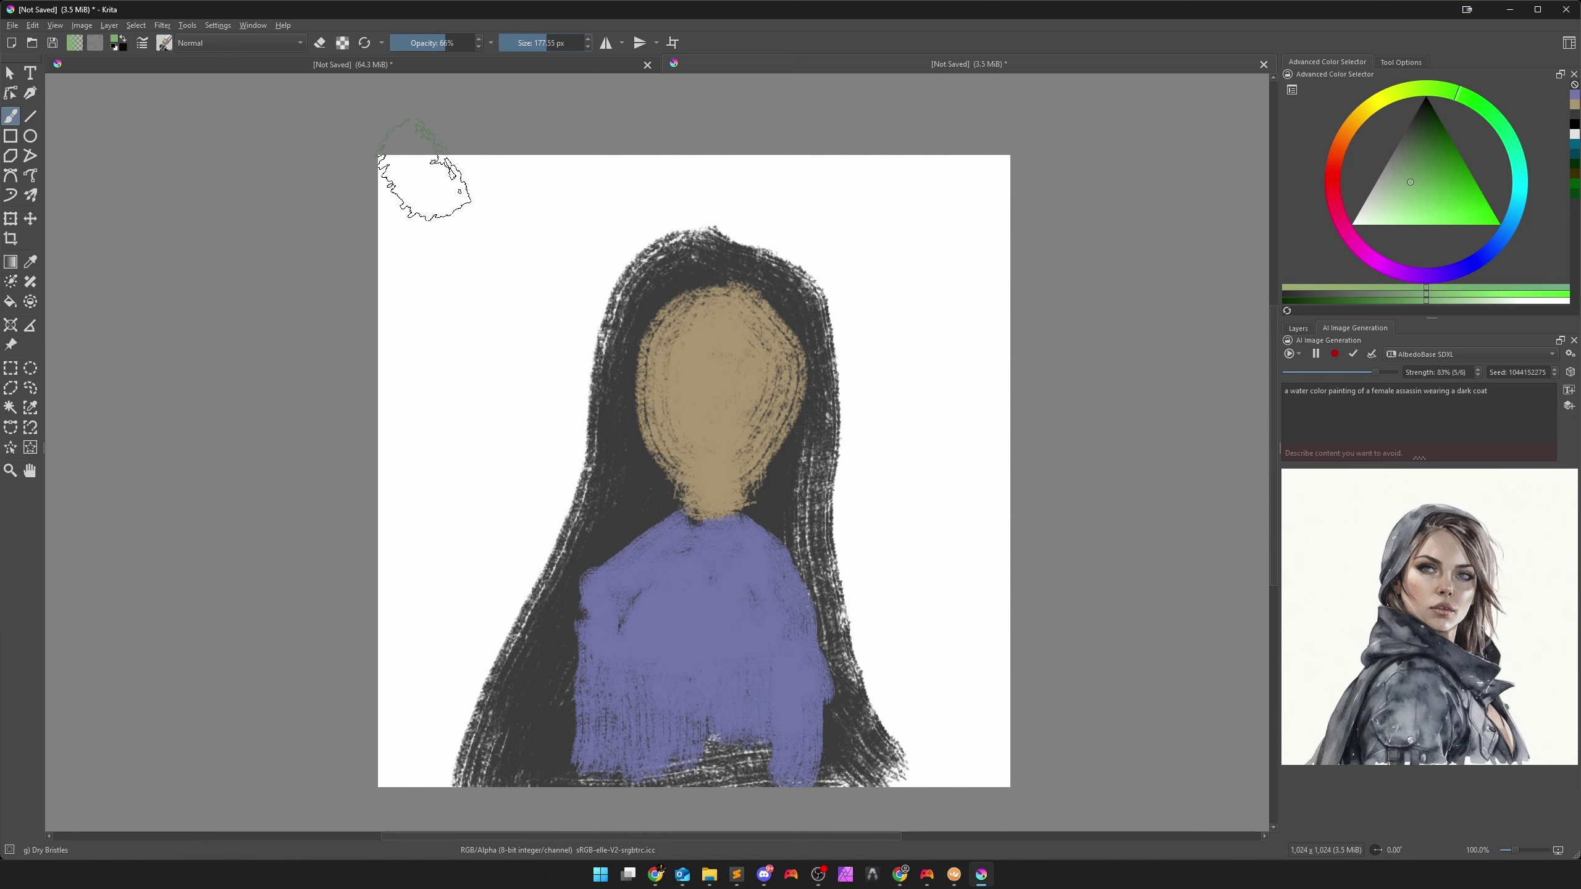
{"action": "mouse_move", "coordinate": [423, 183]}
{"action": "left_mouse_down"}
{"action": "mouse_move", "coordinate": [591, 168]}
{"action": "mouse_move", "coordinate": [418, 397]}
{"action": "mouse_move", "coordinate": [436, 280]}
{"action": "mouse_move", "coordinate": [529, 218]}
{"action": "mouse_move", "coordinate": [405, 435]}
{"action": "left_mouse_up"}
Add a more saturated green along the left of the figure and in the lower-right corner of the background.
{"action": "left_click", "coordinate": [1438, 169]}
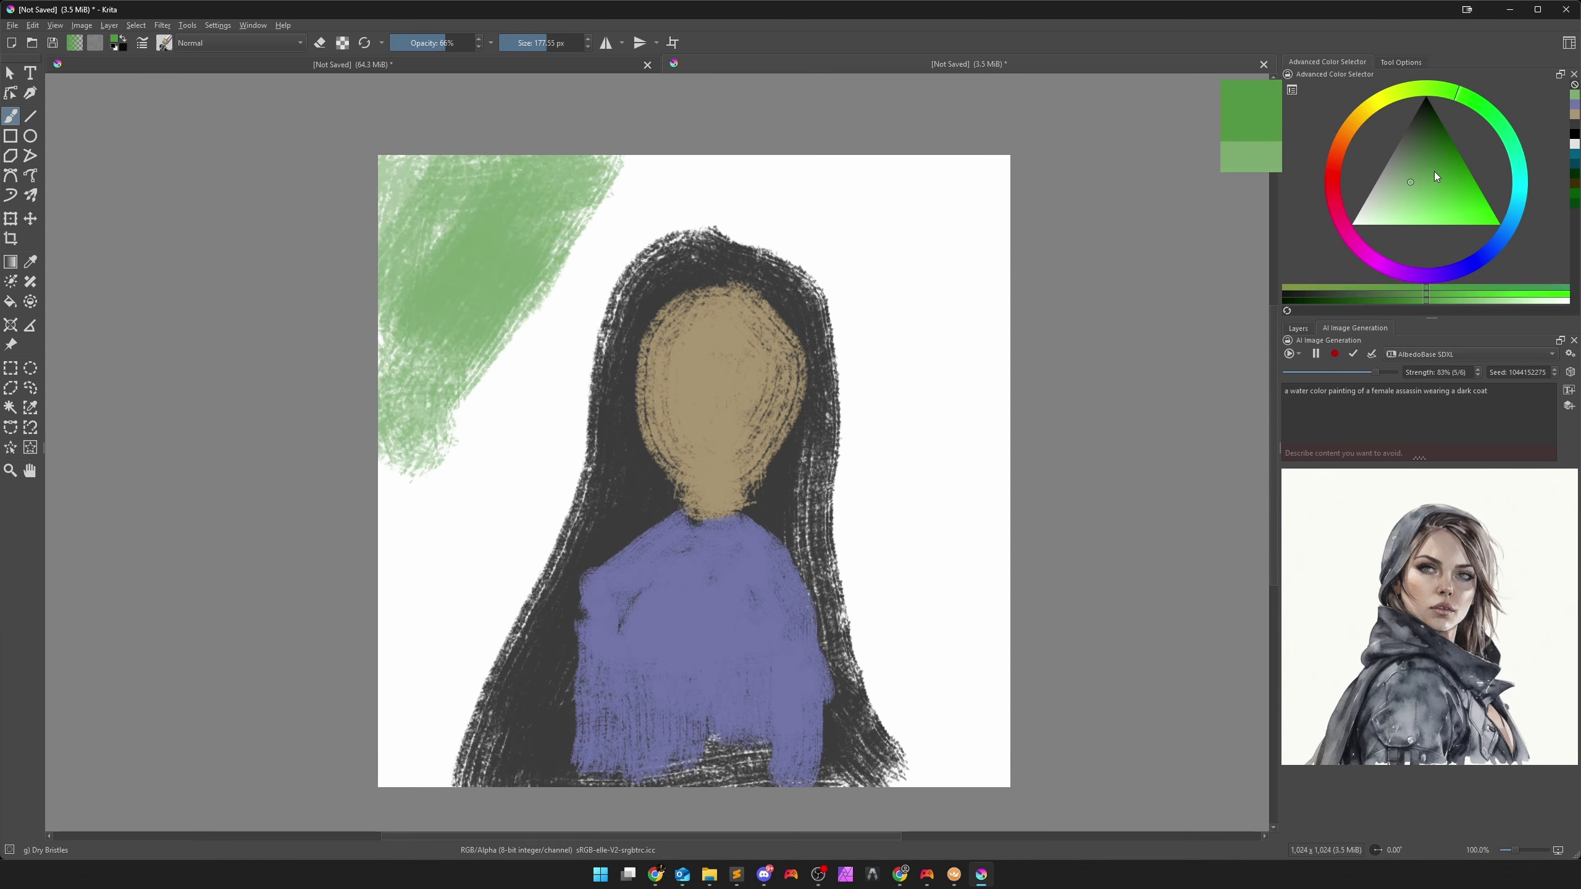
{"action": "mouse_move", "coordinate": [673, 174]}
{"action": "left_mouse_down"}
{"action": "mouse_move", "coordinate": [632, 187]}
{"action": "mouse_move", "coordinate": [607, 277]}
{"action": "mouse_move", "coordinate": [423, 492]}
{"action": "mouse_move", "coordinate": [578, 374]}
{"action": "mouse_move", "coordinate": [408, 669]}
{"action": "left_mouse_up"}
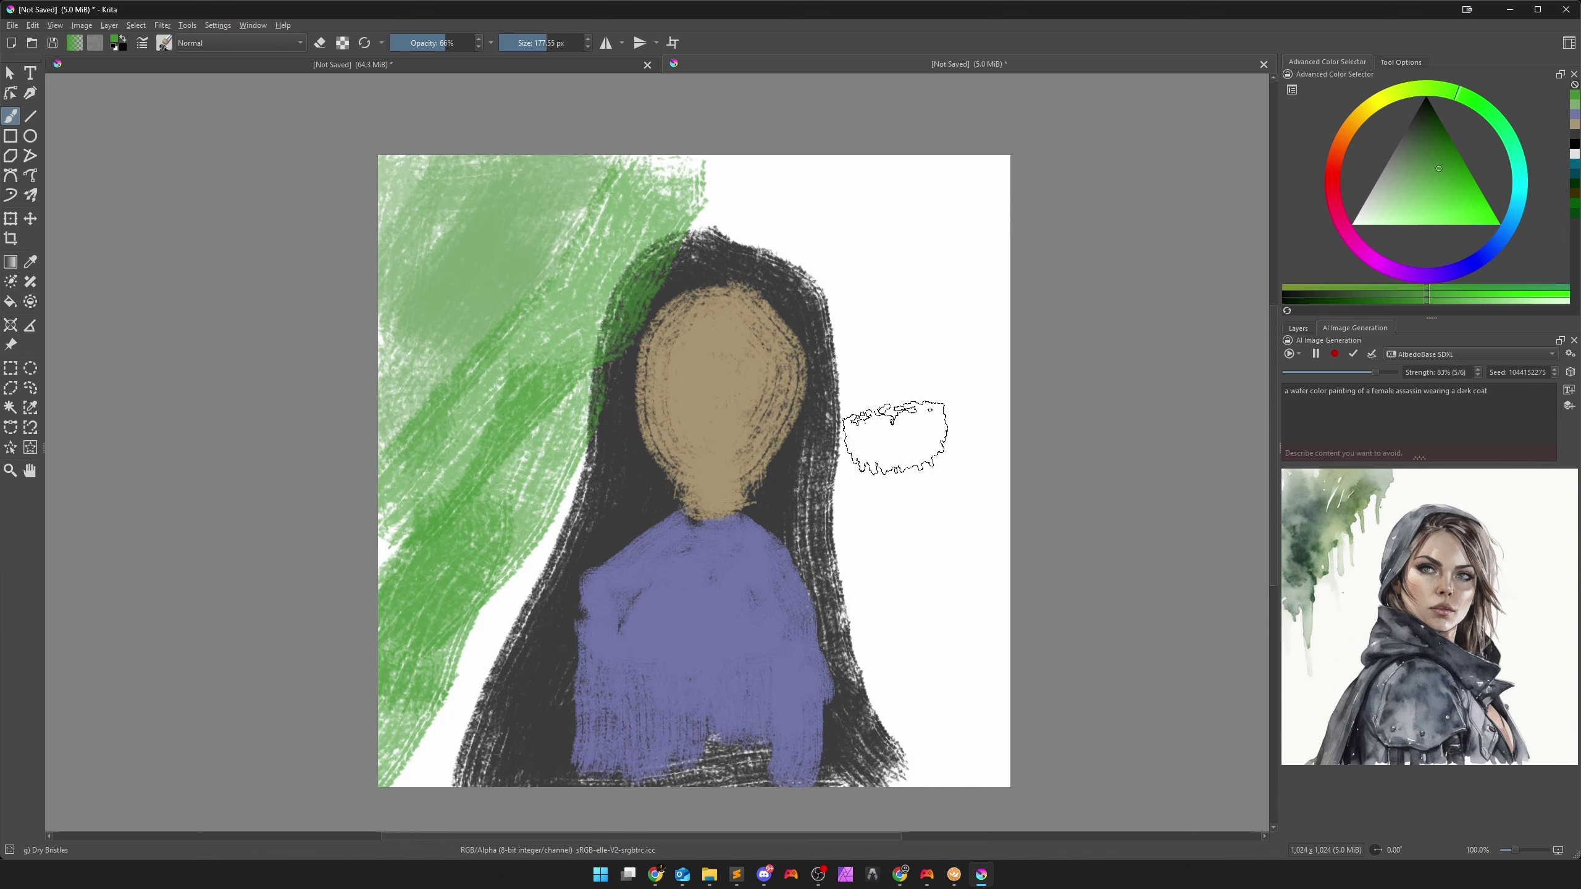
{"action": "mouse_move", "coordinate": [953, 738]}
{"action": "left_mouse_down"}
{"action": "mouse_move", "coordinate": [992, 590]}
{"action": "mouse_move", "coordinate": [1051, 526]}
{"action": "left_mouse_up"}
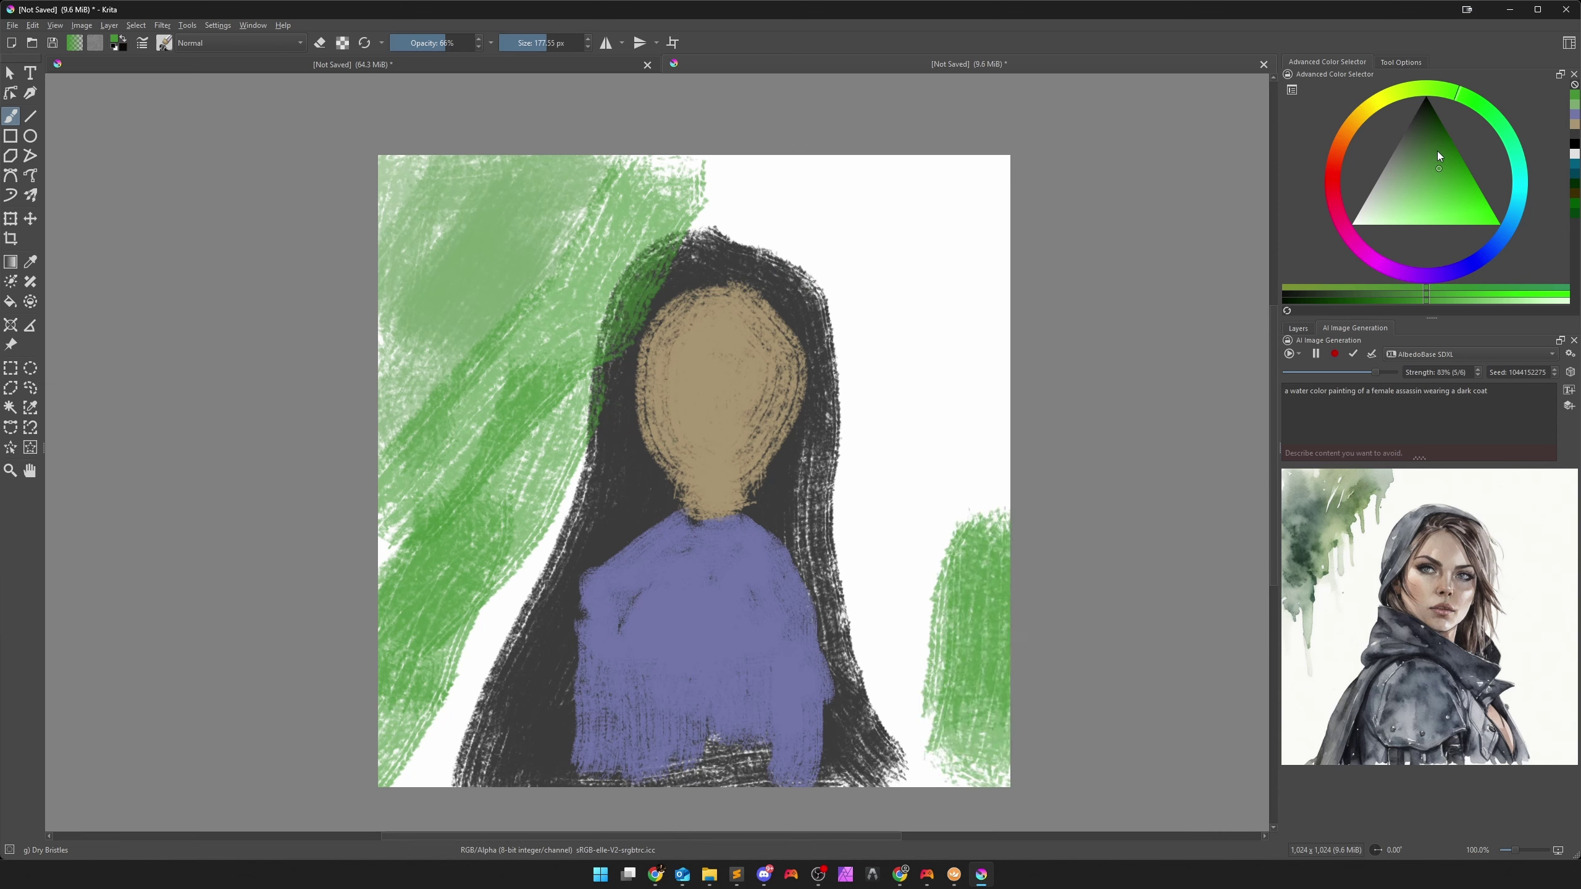
Fill the rest of the background to the right of the figure with sea green and teal strokes.
{"action": "mouse_move", "coordinate": [1439, 153]}
{"action": "left_mouse_down"}
{"action": "mouse_move", "coordinate": [1503, 125]}
{"action": "mouse_move", "coordinate": [1512, 139]}
{"action": "left_mouse_up"}
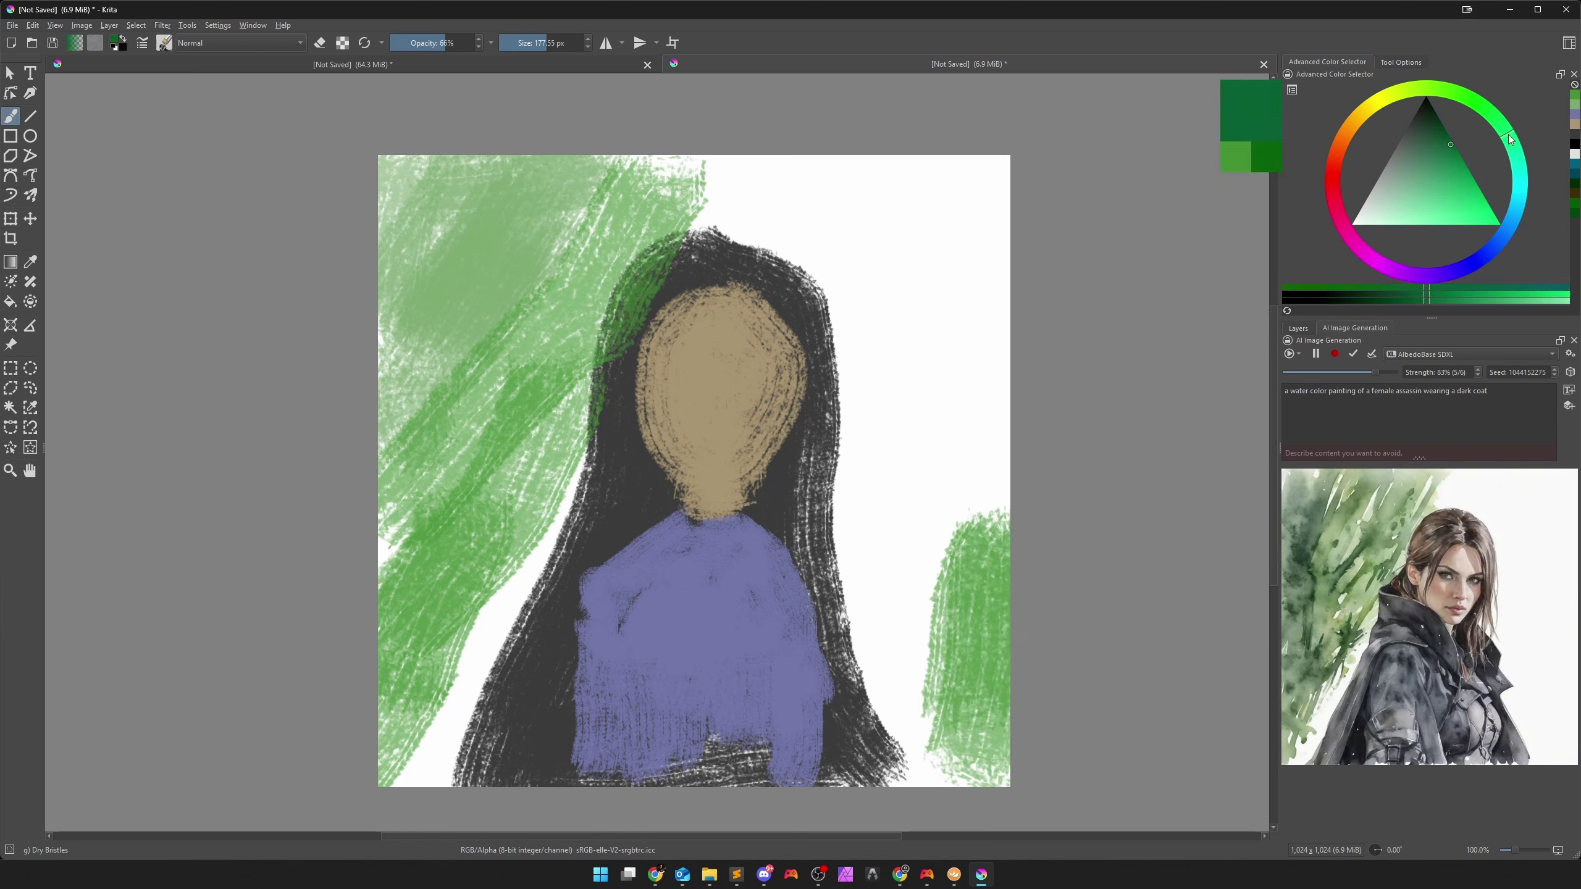
{"action": "left_click", "coordinate": [1471, 160]}
{"action": "mouse_move", "coordinate": [996, 642]}
{"action": "left_mouse_down"}
{"action": "mouse_move", "coordinate": [871, 772]}
{"action": "mouse_move", "coordinate": [990, 529]}
{"action": "mouse_move", "coordinate": [975, 383]}
{"action": "mouse_move", "coordinate": [881, 441]}
{"action": "mouse_move", "coordinate": [977, 268]}
{"action": "mouse_move", "coordinate": [778, 187]}
{"action": "mouse_move", "coordinate": [747, 199]}
{"action": "mouse_move", "coordinate": [838, 215]}
{"action": "mouse_move", "coordinate": [896, 349]}
{"action": "mouse_move", "coordinate": [946, 280]}
{"action": "mouse_move", "coordinate": [884, 399]}
{"action": "left_mouse_up"}
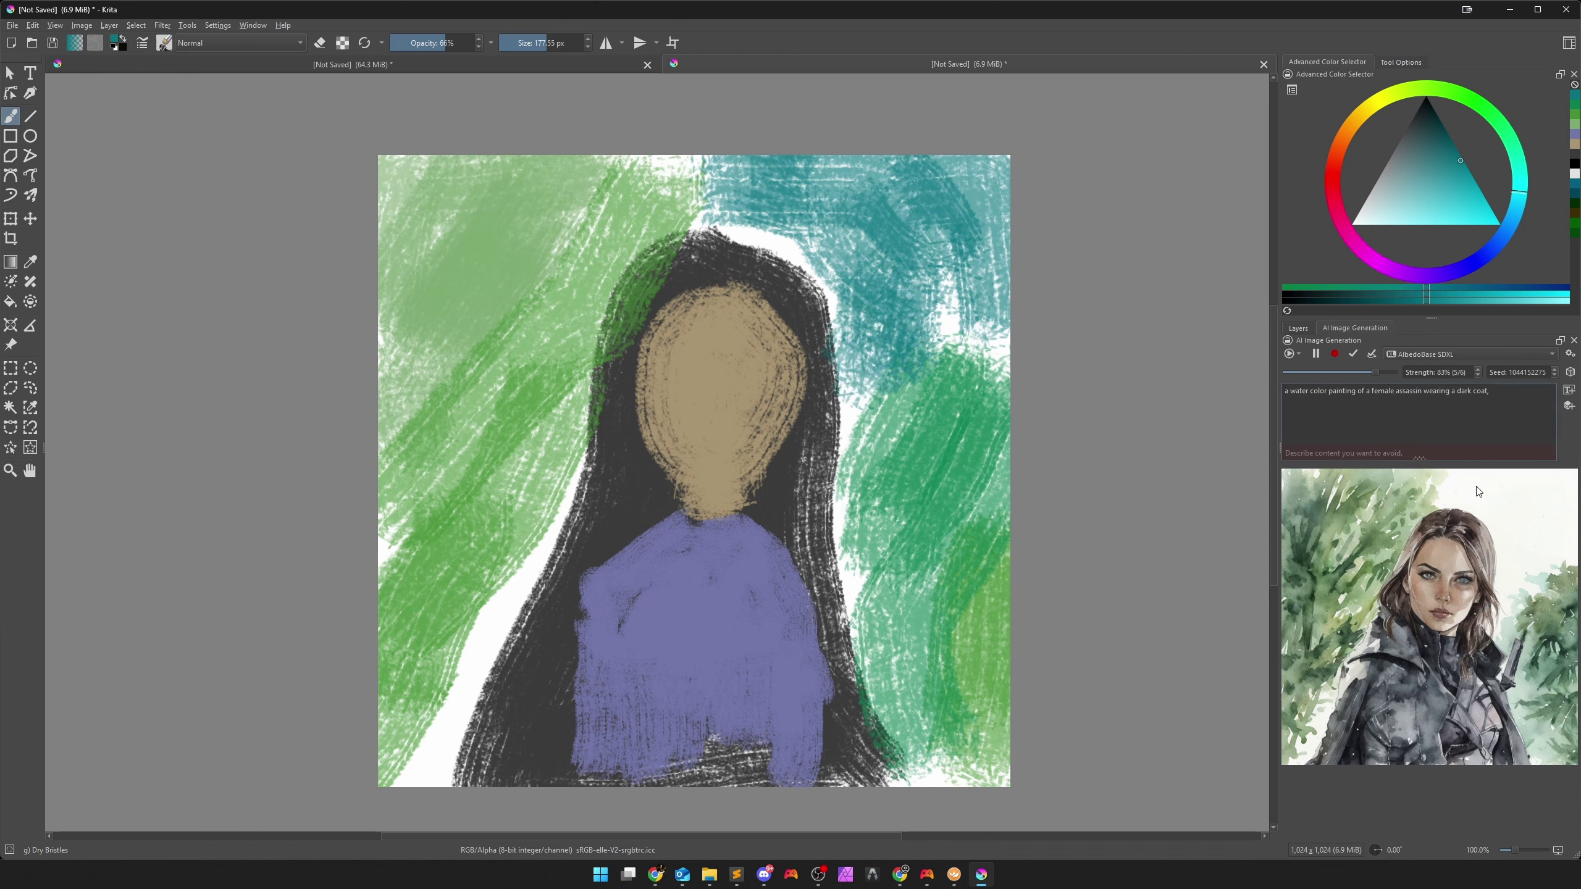
Extend the AI prompt with "abstract painting in the background".
{"action": "key", "text": "BackSpace"}
{"action": "key", "text": "BackSpace"}
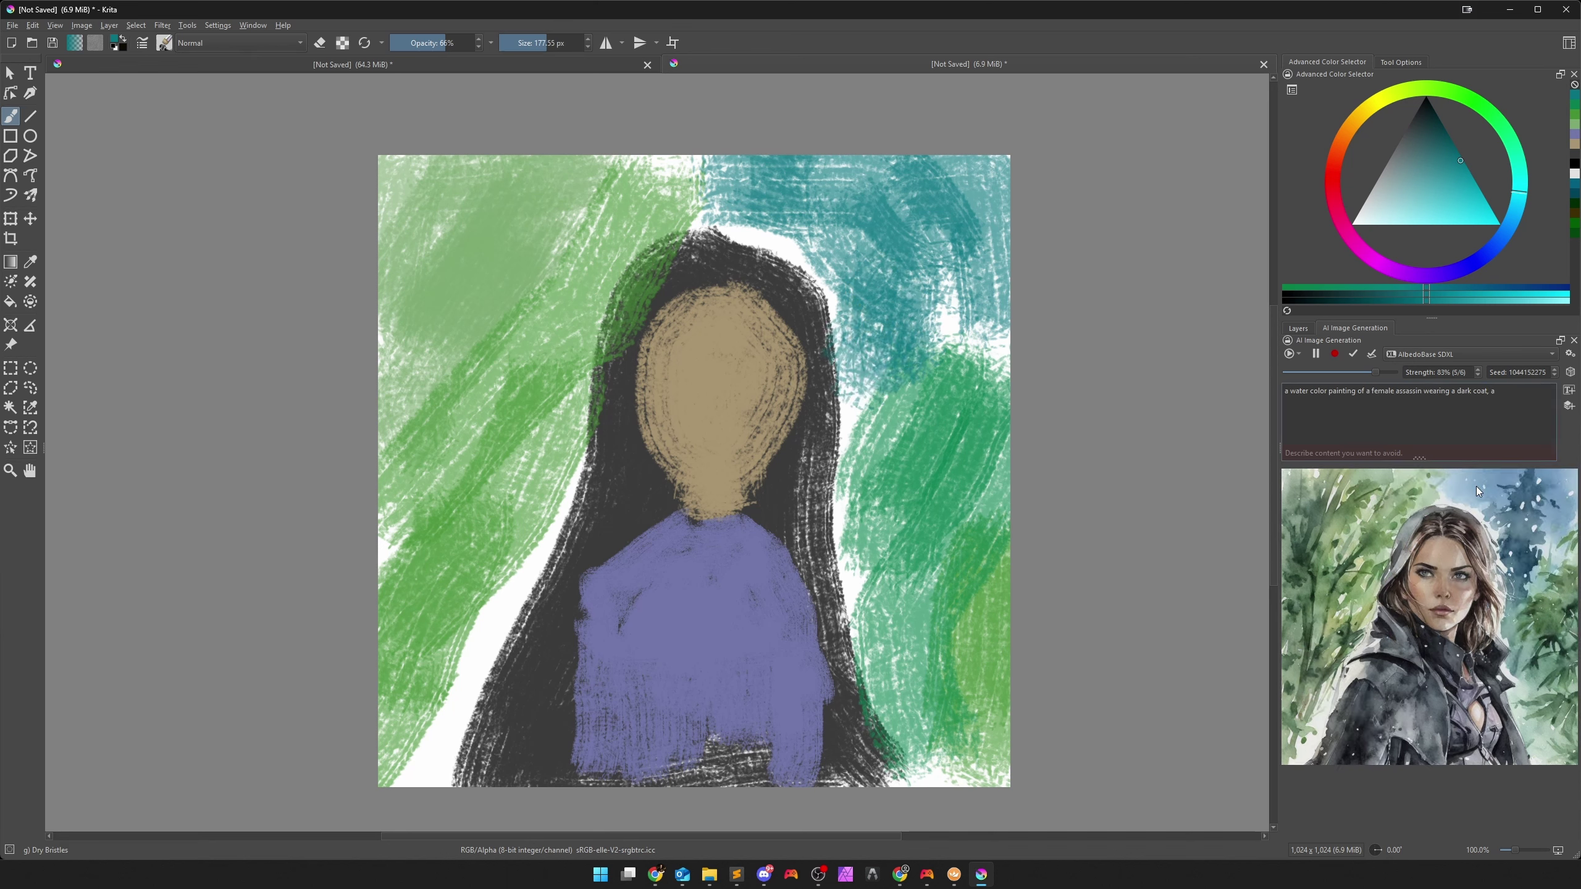
{"action": "type", "text": "bstract painting in the background"}
Apply the live result as a new layer and hide that layer to reveal the painted sketch.
{"action": "left_click", "coordinate": [1372, 354]}
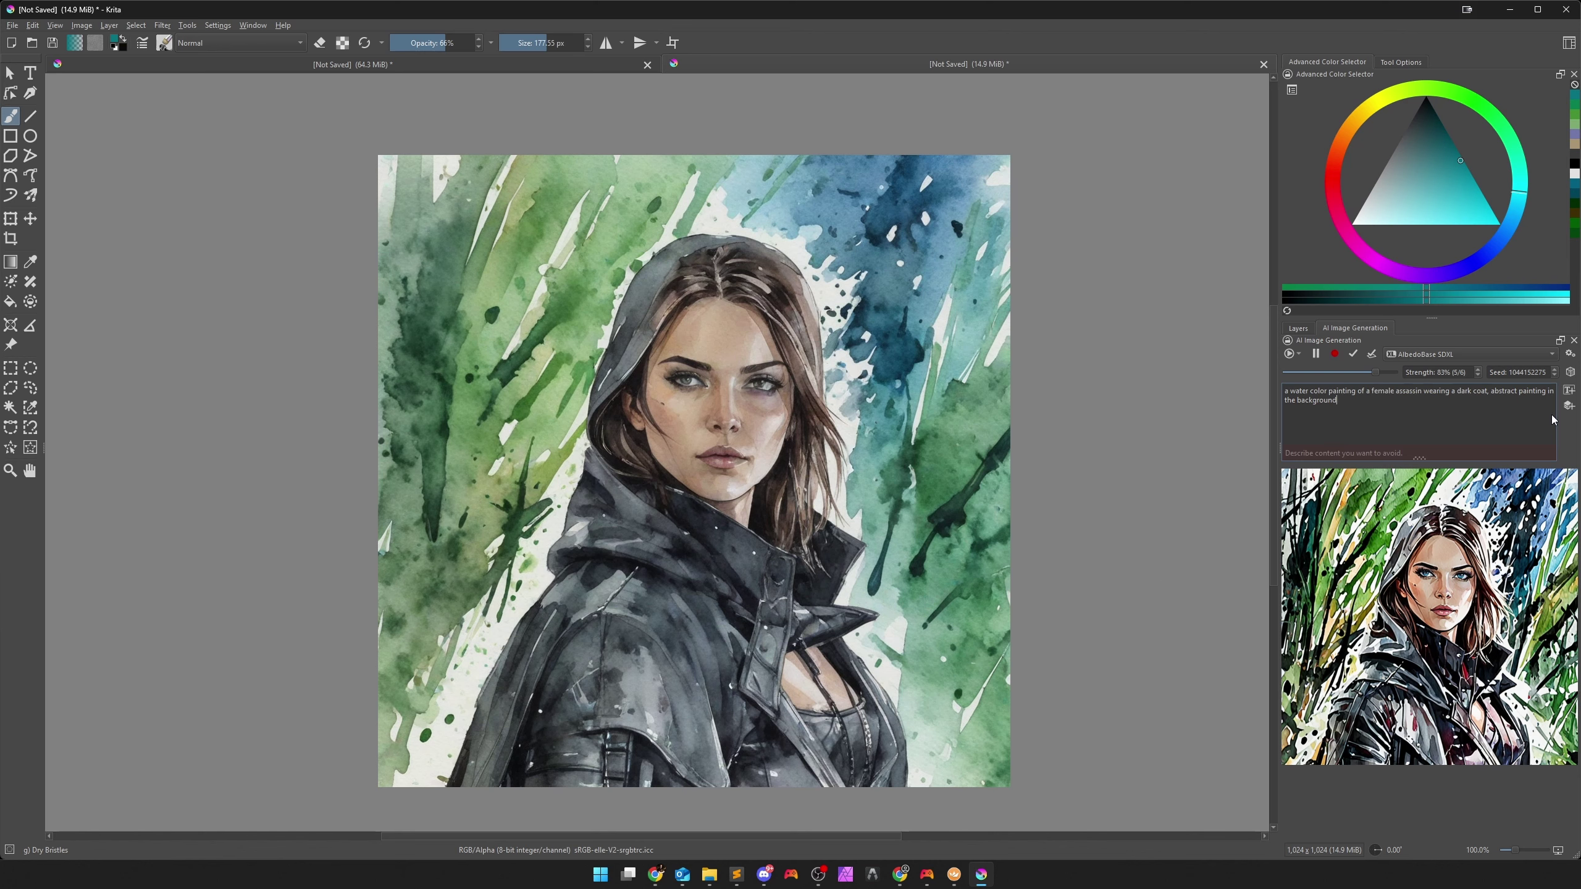
{"action": "left_click", "coordinate": [1308, 330]}
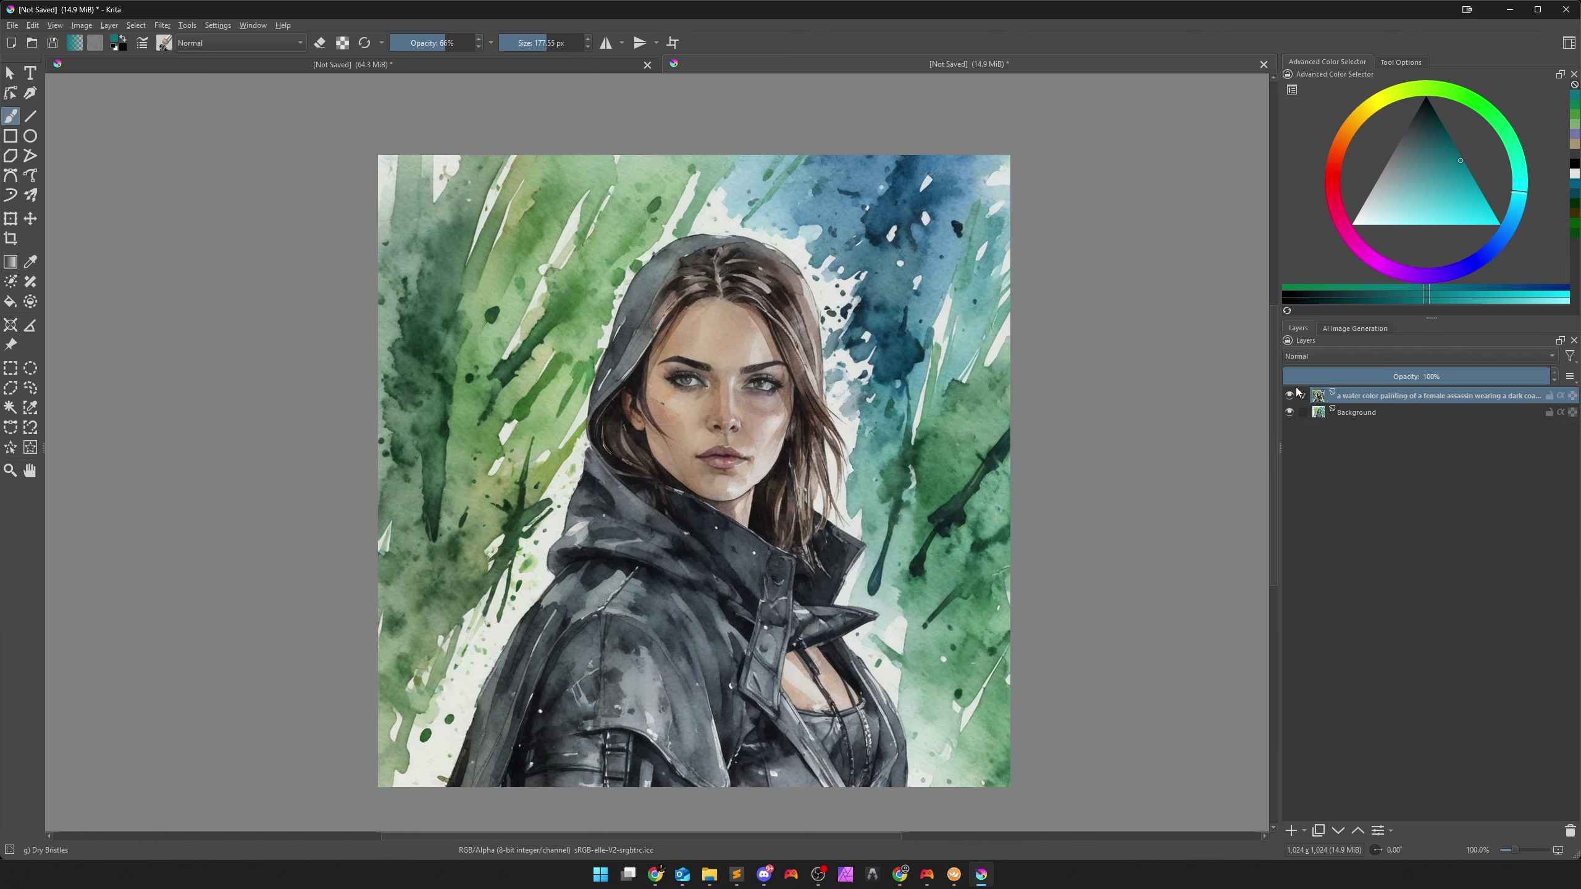
{"action": "left_click", "coordinate": [1290, 396]}
Generate another live variation of the sketch with a new random seed and apply it as a new layer.
{"action": "left_click", "coordinate": [1355, 327]}
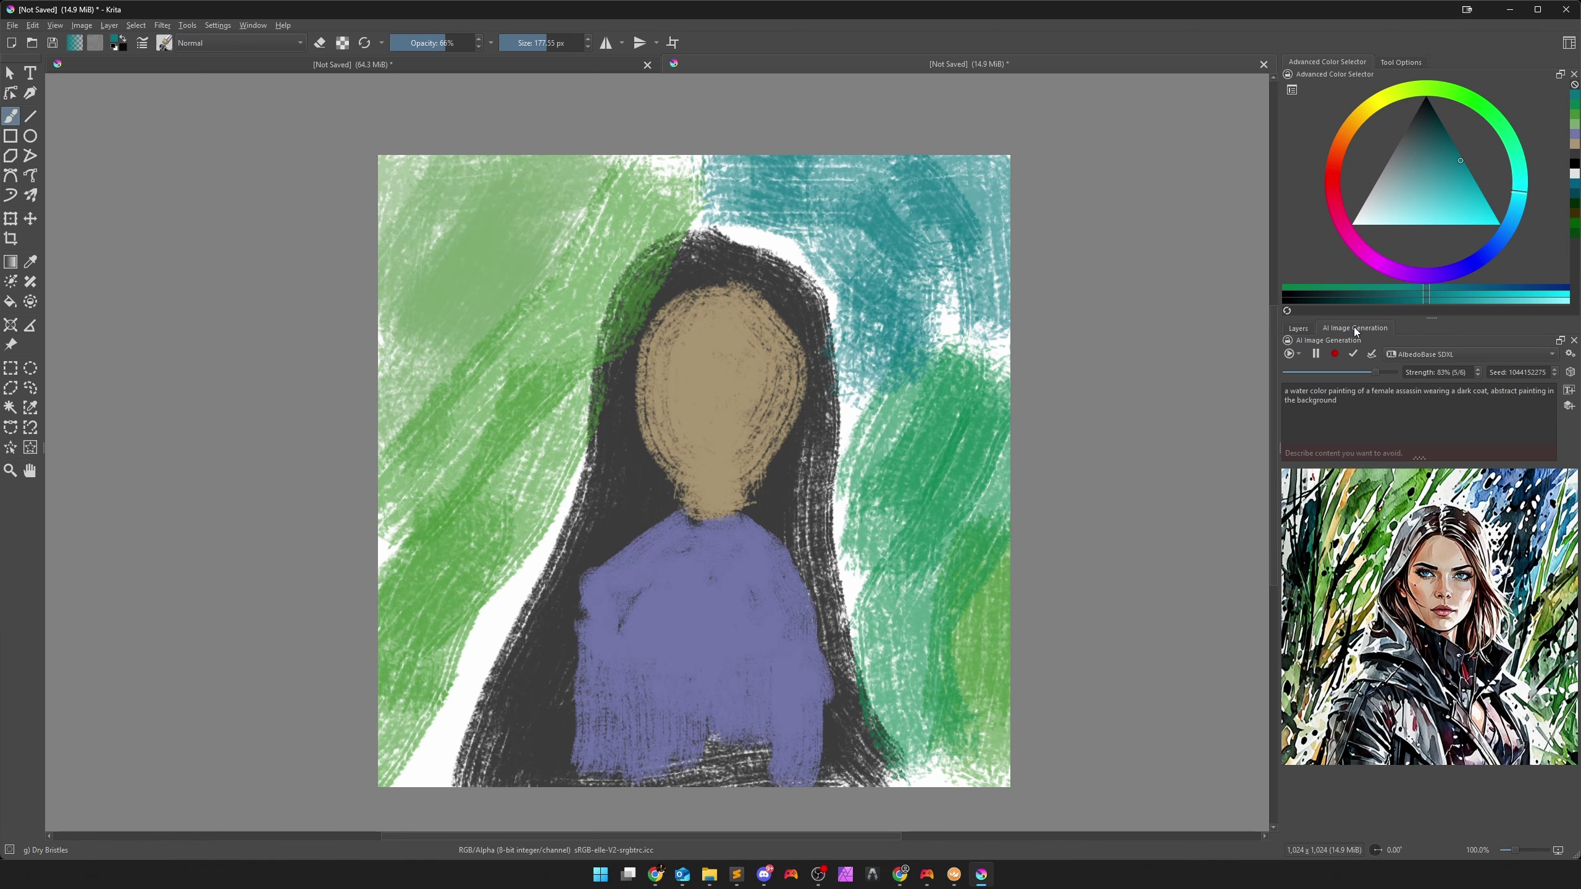
{"action": "left_click", "coordinate": [1300, 355]}
{"action": "left_click", "coordinate": [1306, 397]}
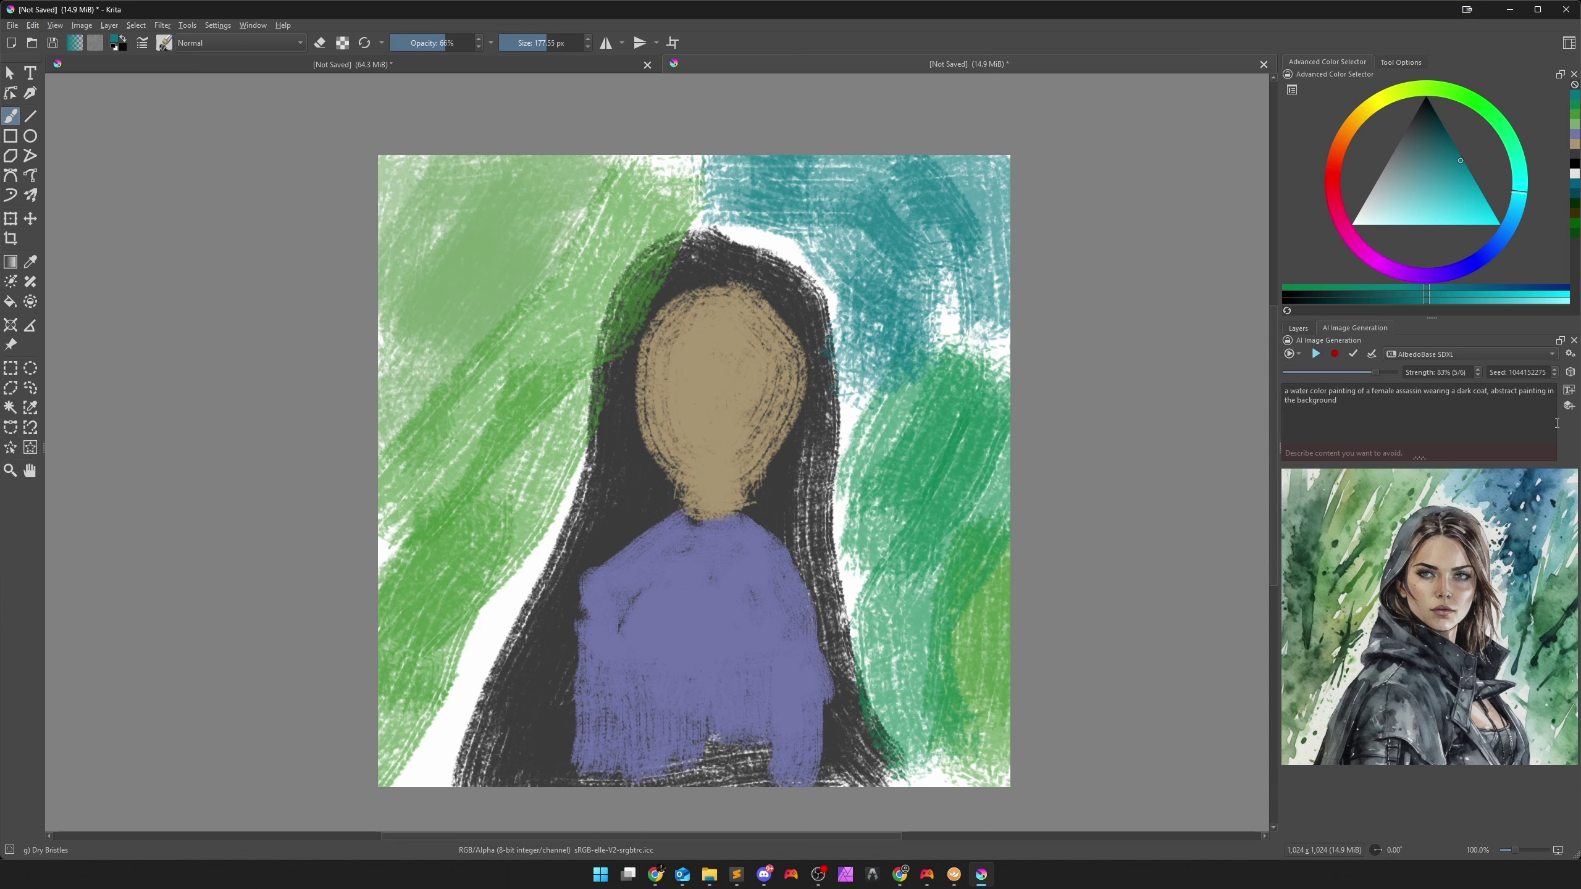
{"action": "left_click", "coordinate": [1571, 373]}
{"action": "left_click", "coordinate": [1315, 354]}
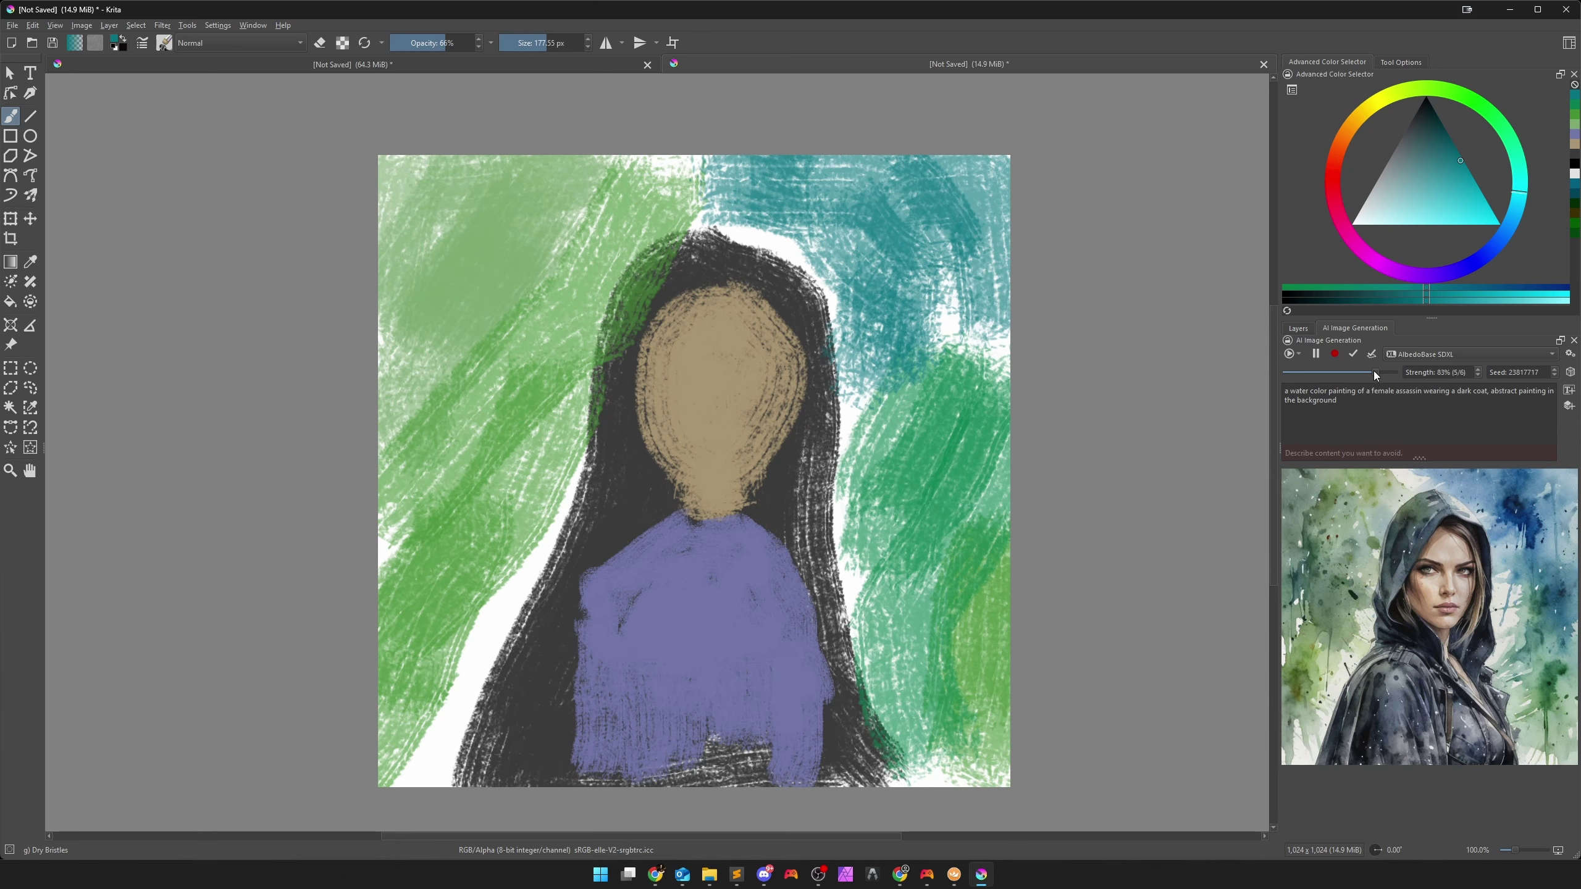
{"action": "left_click", "coordinate": [1370, 356]}
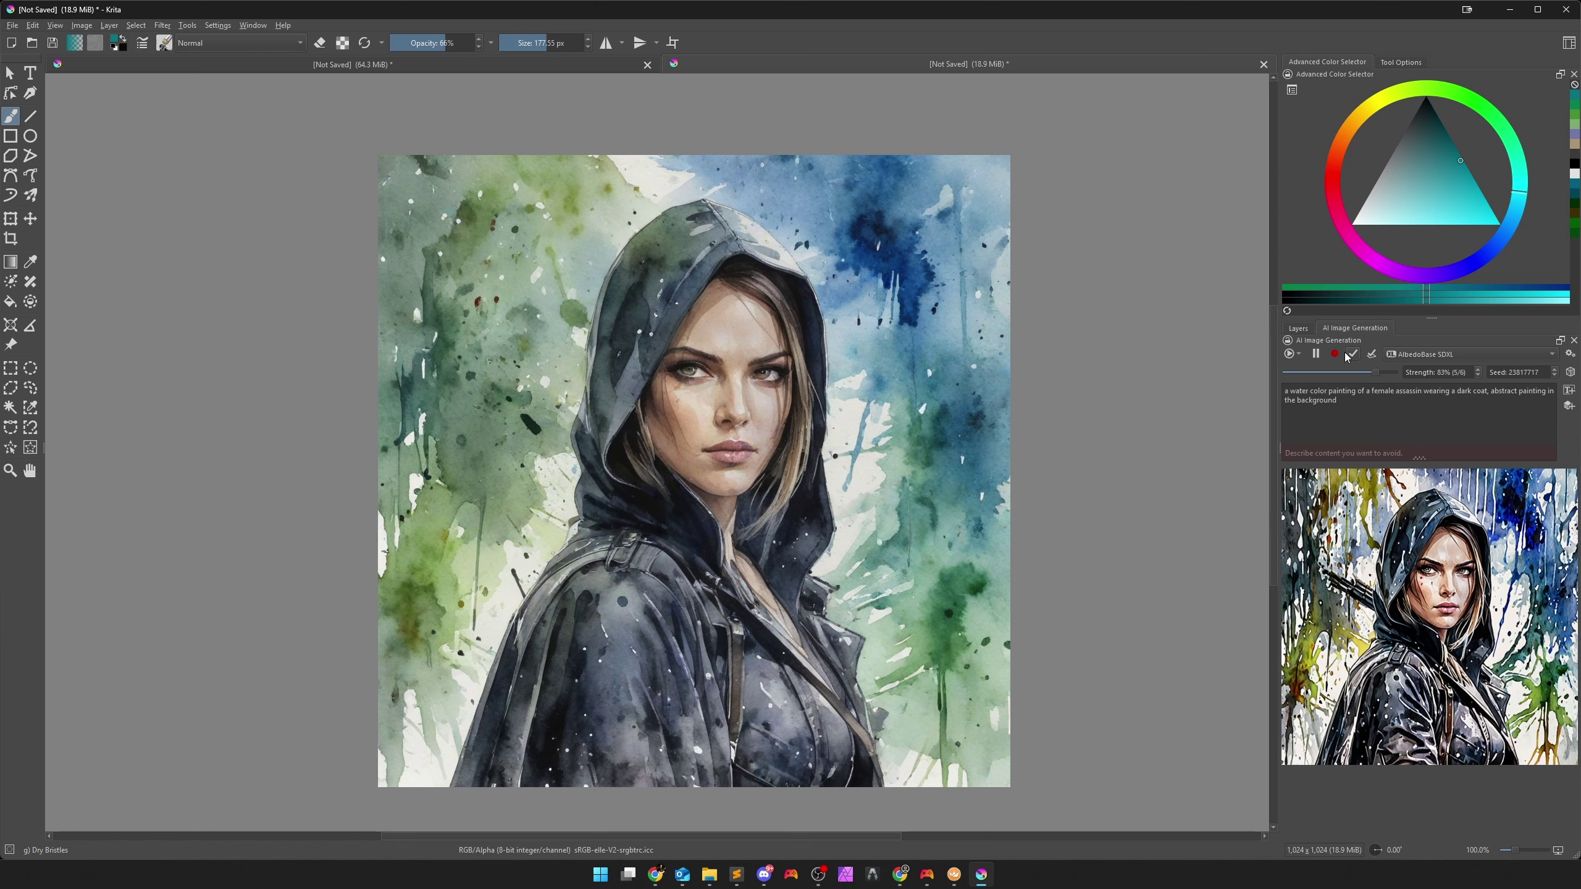
Stop live generation and look at the unicorn forest document before returning to the assassin portrait.
{"action": "left_click", "coordinate": [1318, 354]}
{"action": "left_click", "coordinate": [9, 73]}
{"action": "left_click", "coordinate": [397, 64]}
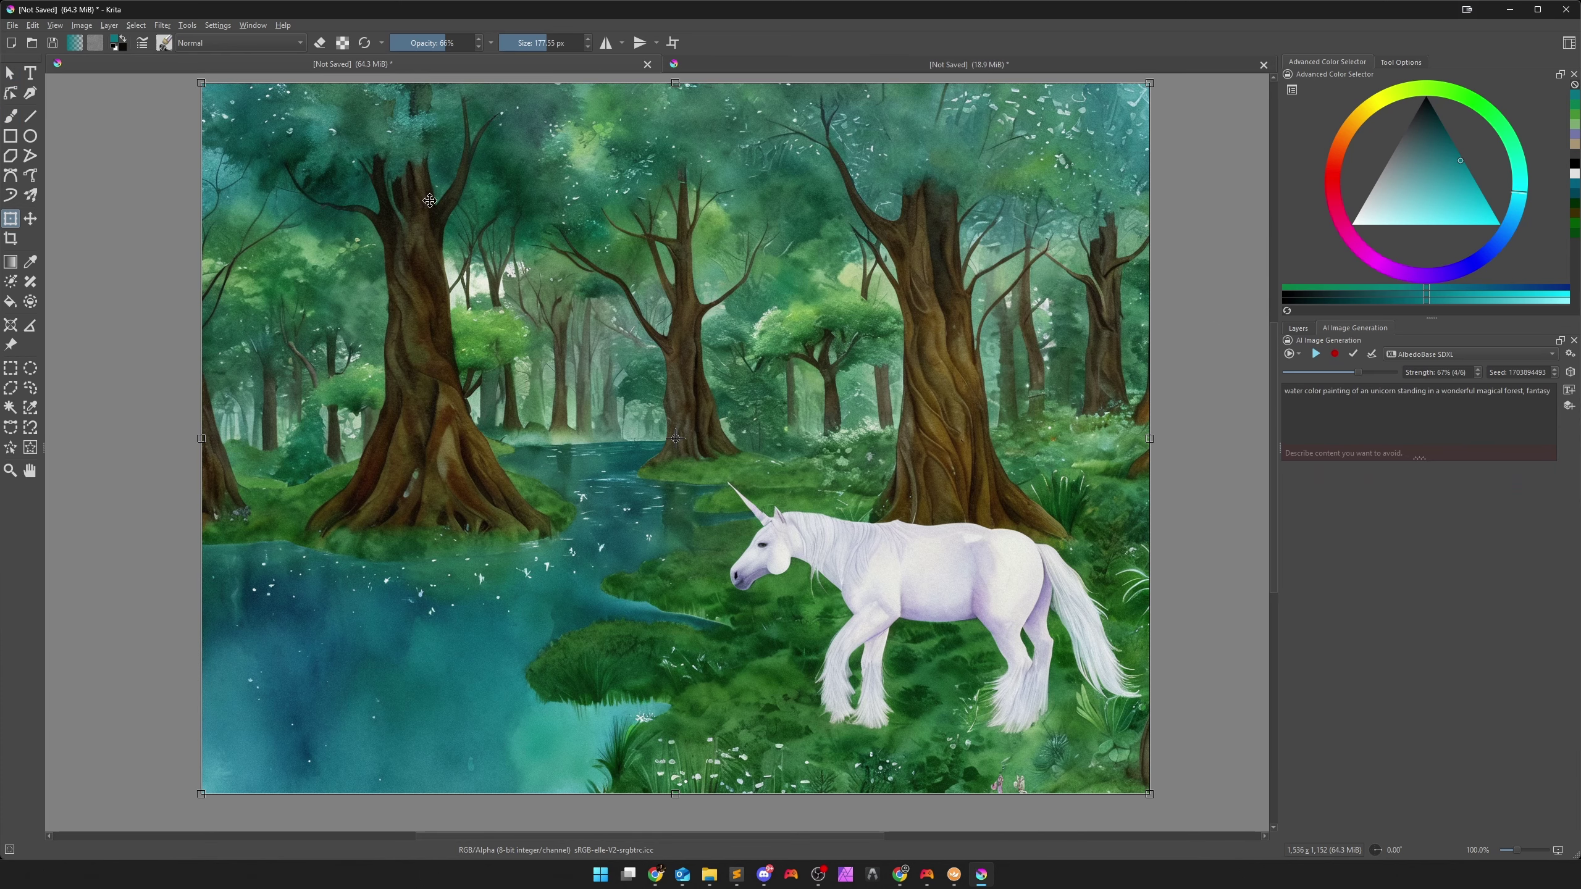
{"action": "left_click", "coordinate": [991, 66]}
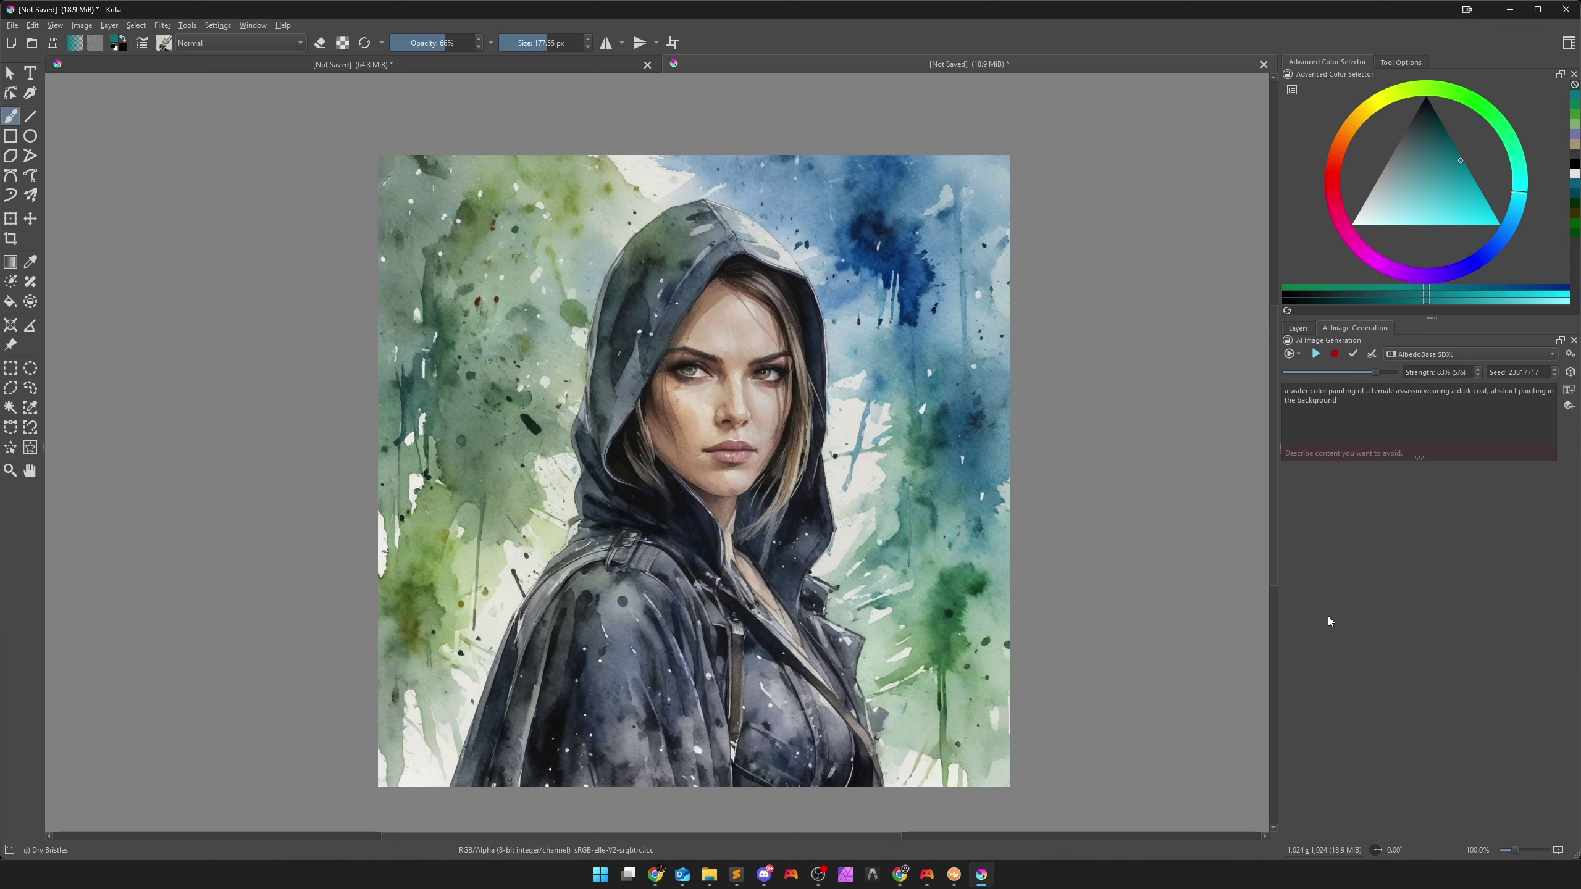
Switch AI generation from live mode to the Generate workspace.
{"action": "left_click", "coordinate": [1302, 356]}
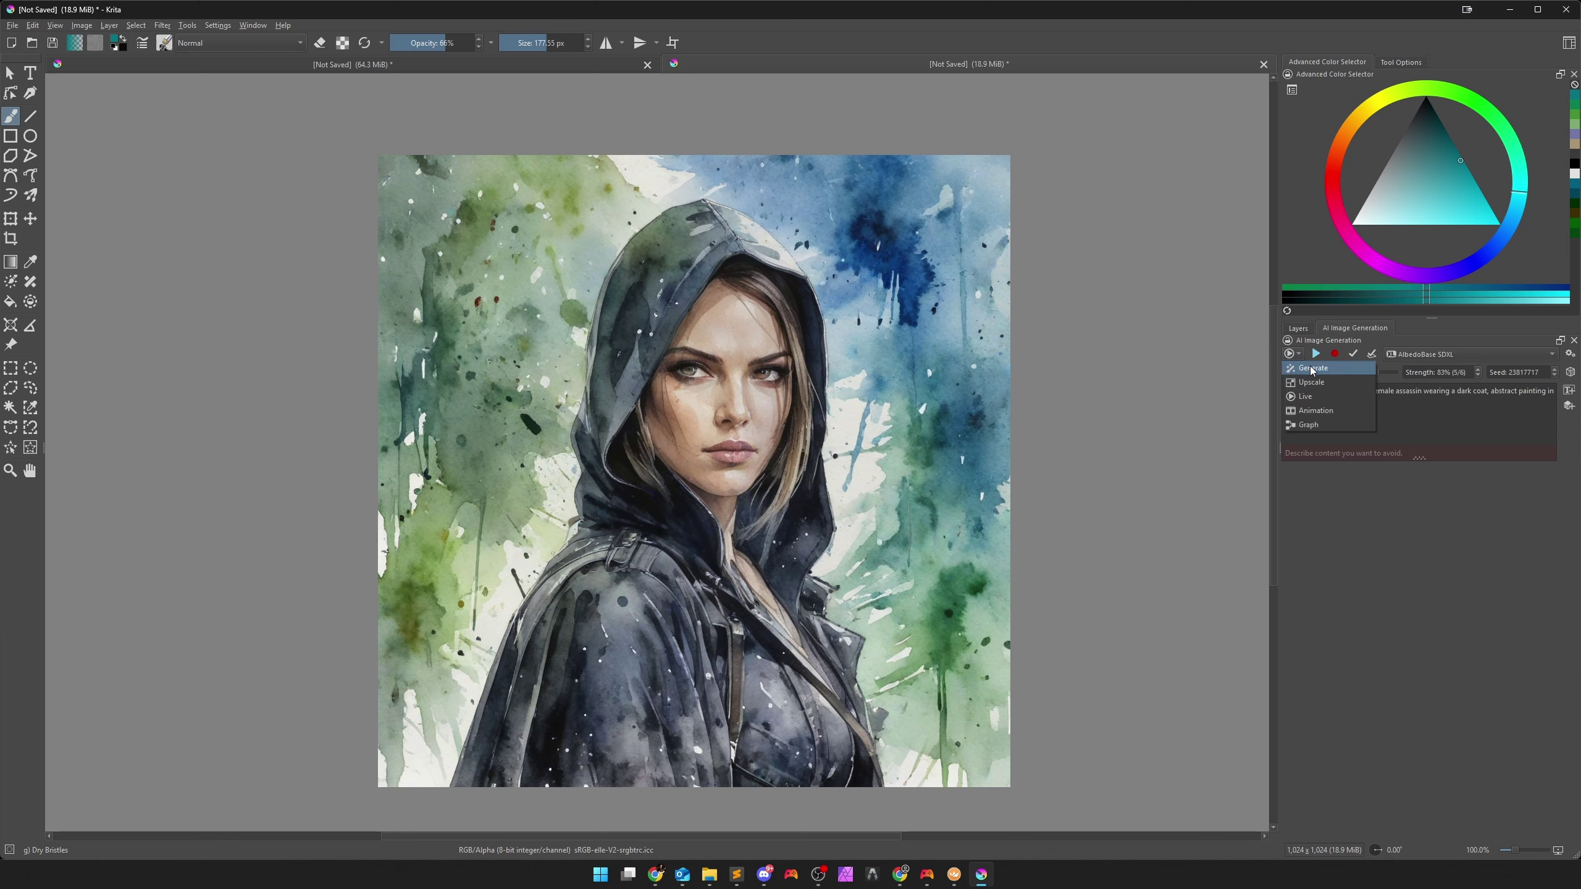
{"action": "left_click", "coordinate": [1320, 369]}
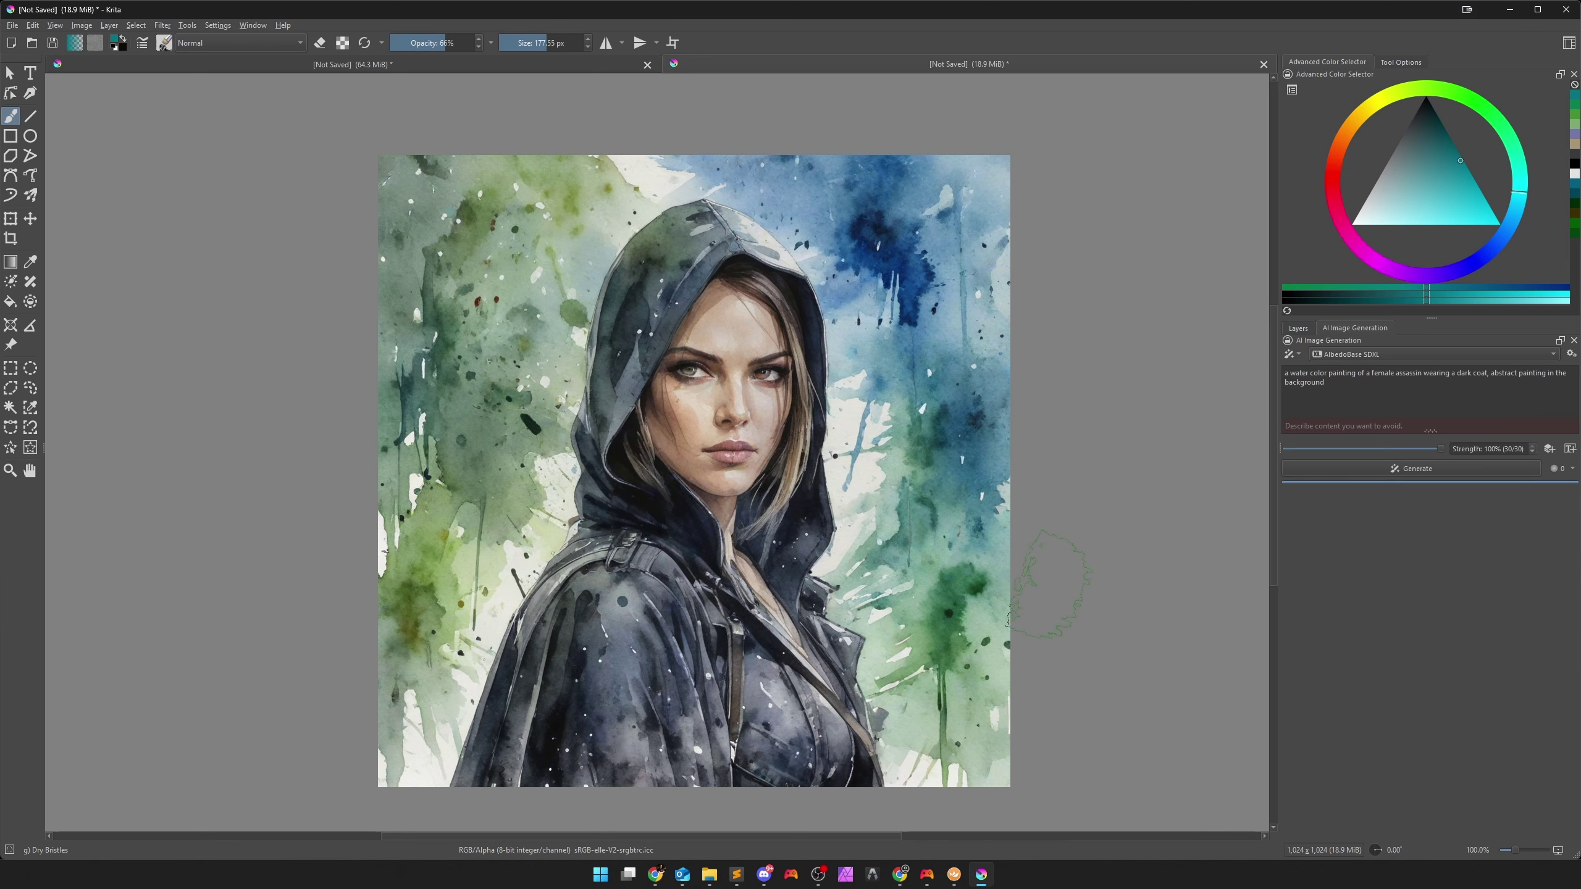